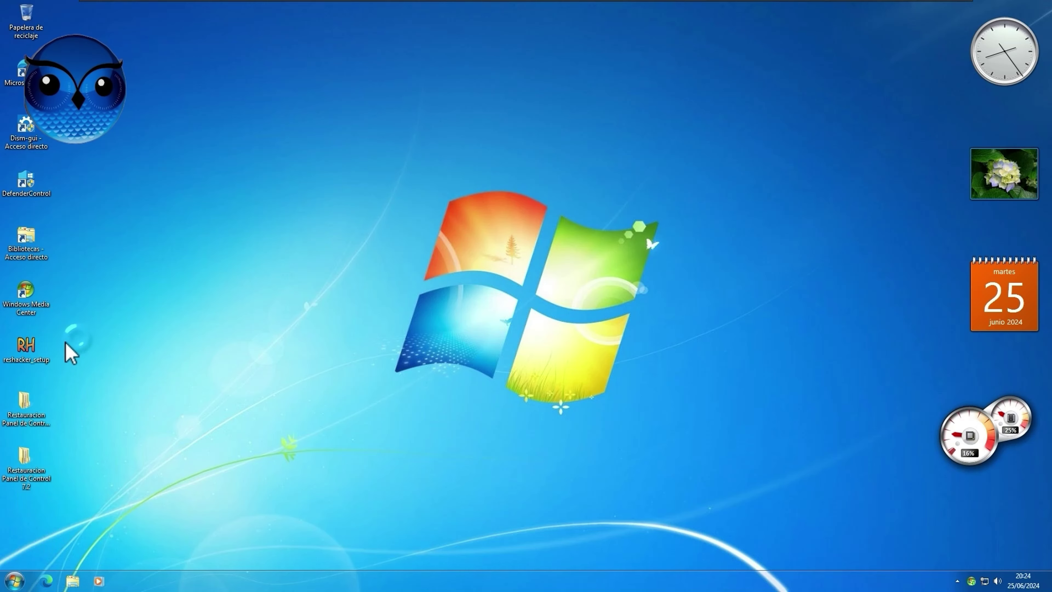
Move the reshacker_setup installer out to an empty area in the middle of the desktop
{"action": "left_click_drag", "start_coordinate": [81, 337], "coordinate": [2, 520]}
{"action": "left_click", "coordinate": [101, 356]}
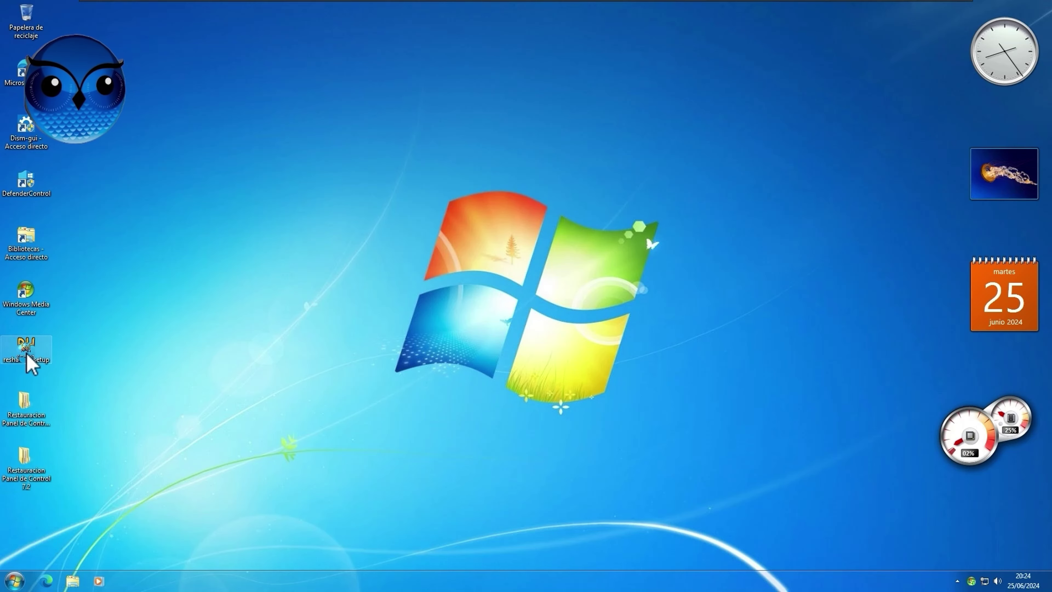
{"action": "left_click_drag", "start_coordinate": [94, 343], "coordinate": [456, 195]}
{"action": "left_click", "coordinate": [394, 143]}
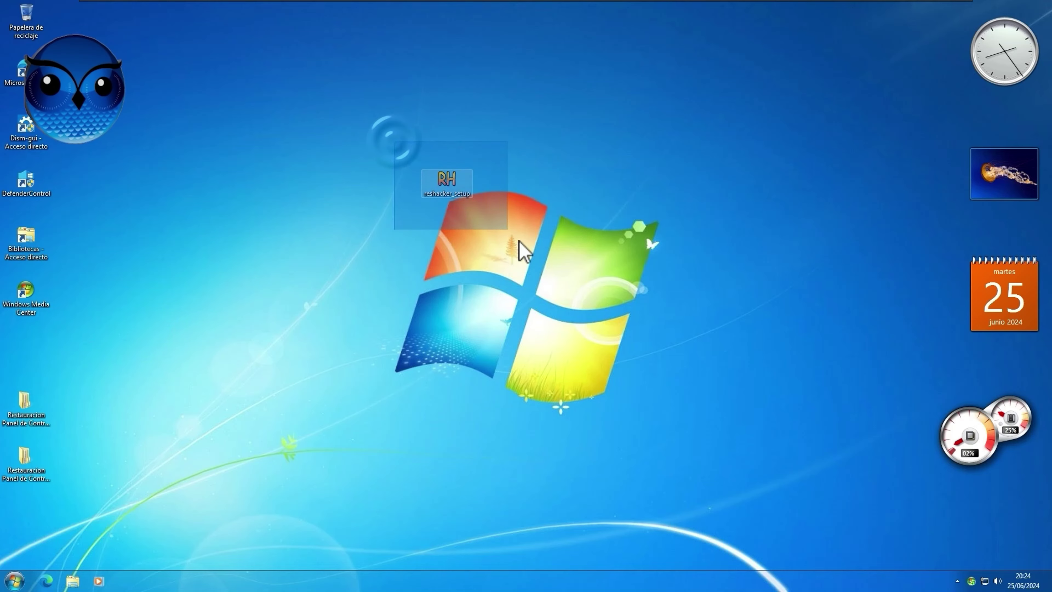
Run reshacker_setup and install Resource Hacker 5.2.6 in C:\Program Files (x86)\Resource Hacker, finishing the wizard without launching the program
{"action": "right_click", "coordinate": [439, 185]}
{"action": "left_click", "coordinate": [467, 203]}
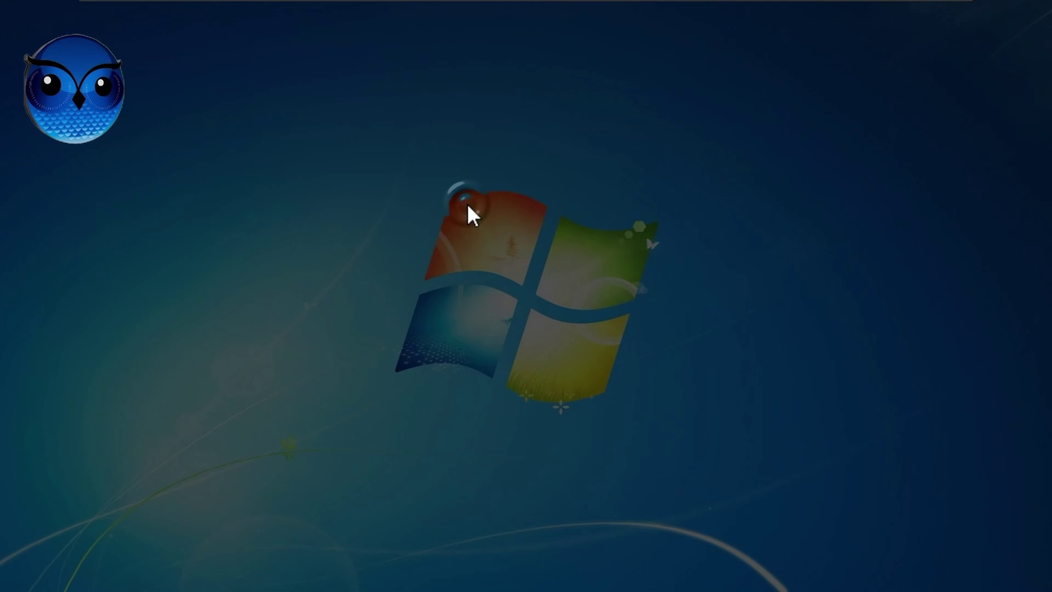
{"action": "left_click", "coordinate": [484, 363]}
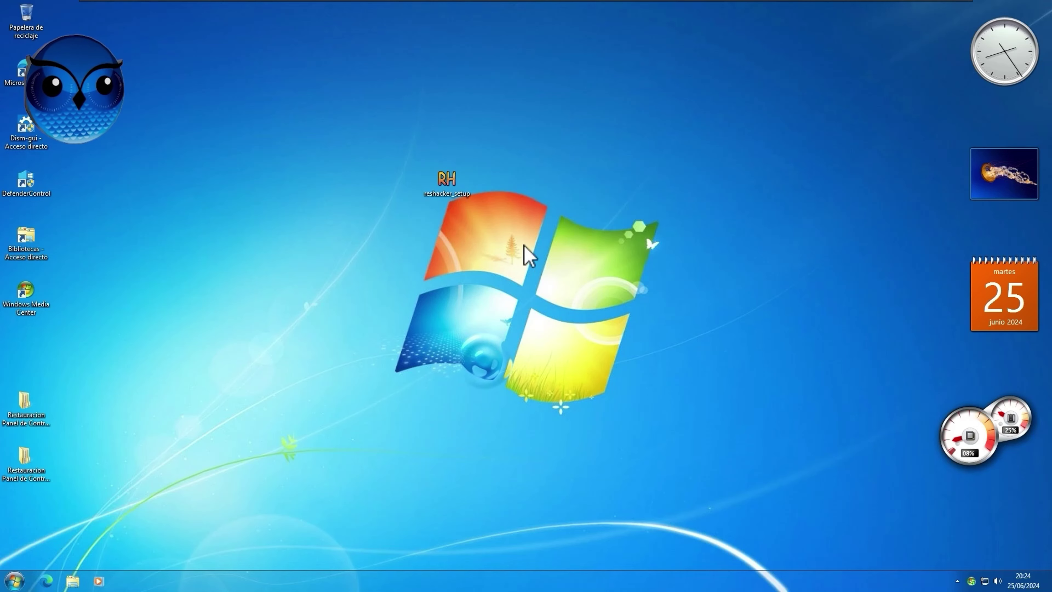
{"action": "left_click", "coordinate": [625, 407]}
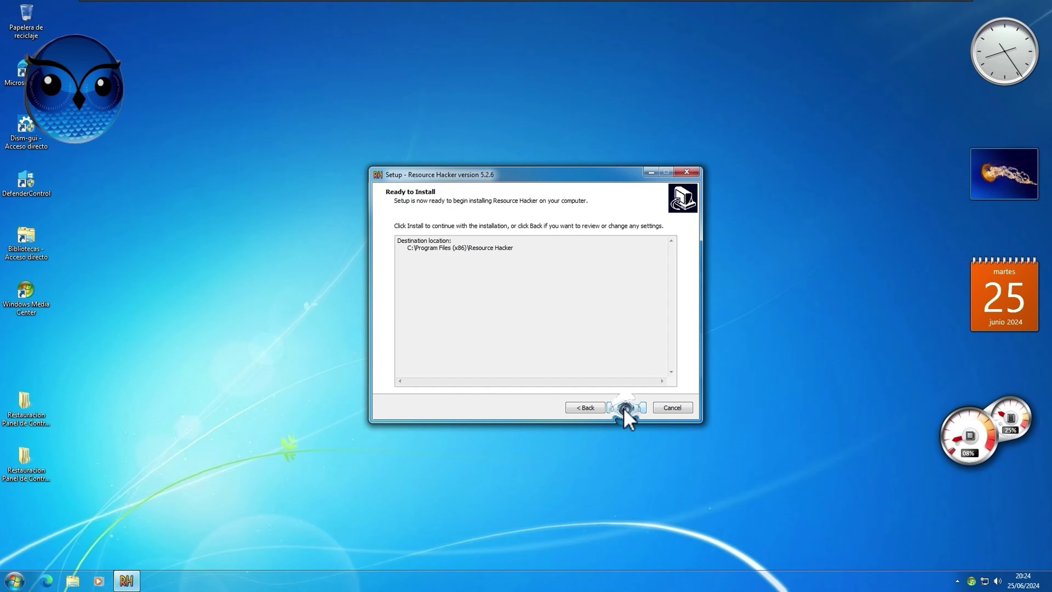
{"action": "left_click", "coordinate": [626, 407]}
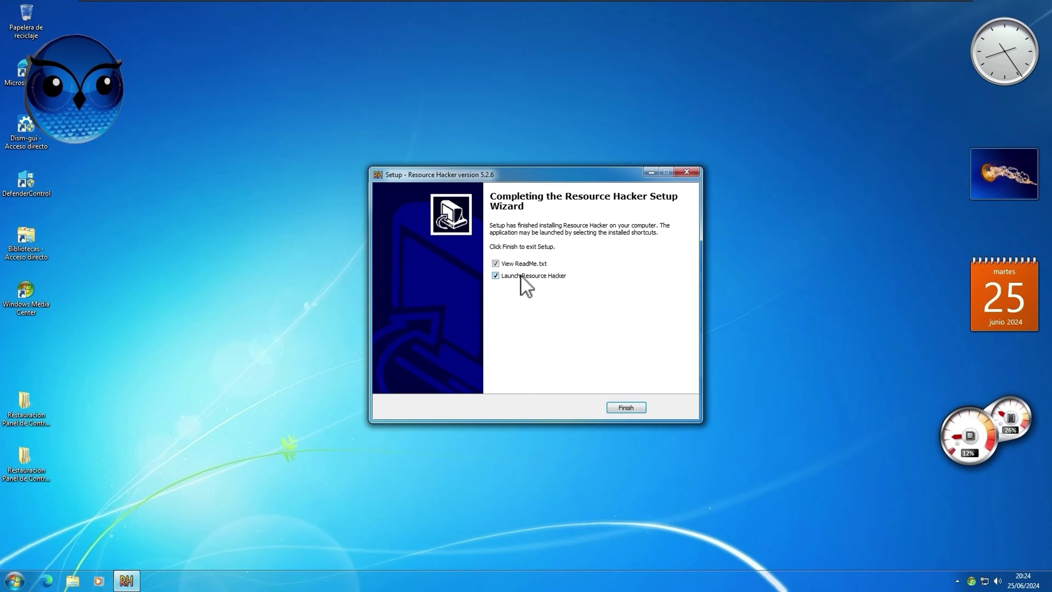
{"action": "left_click", "coordinate": [517, 275]}
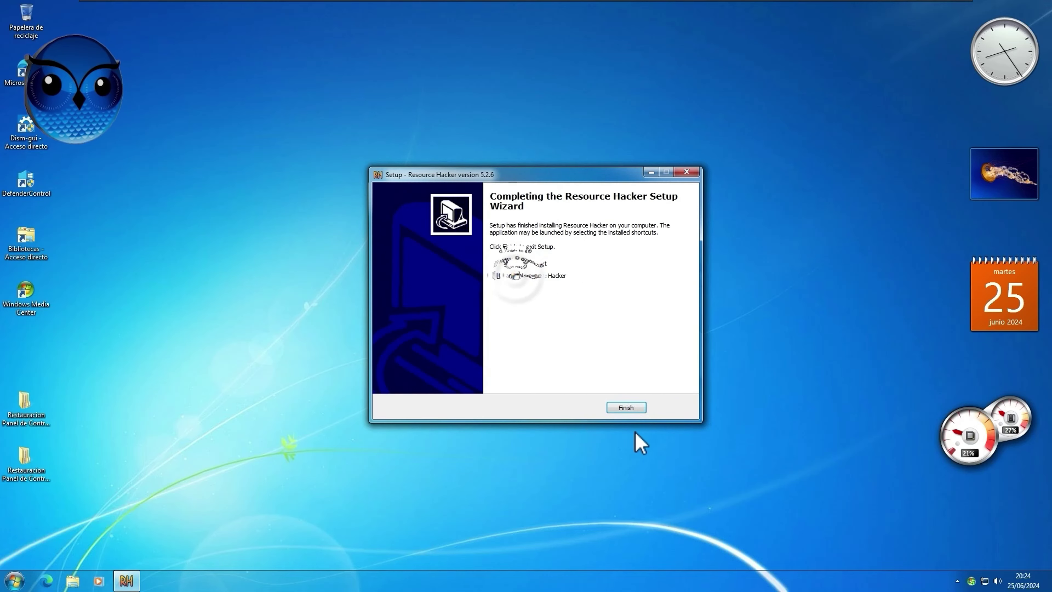
{"action": "left_click", "coordinate": [617, 408]}
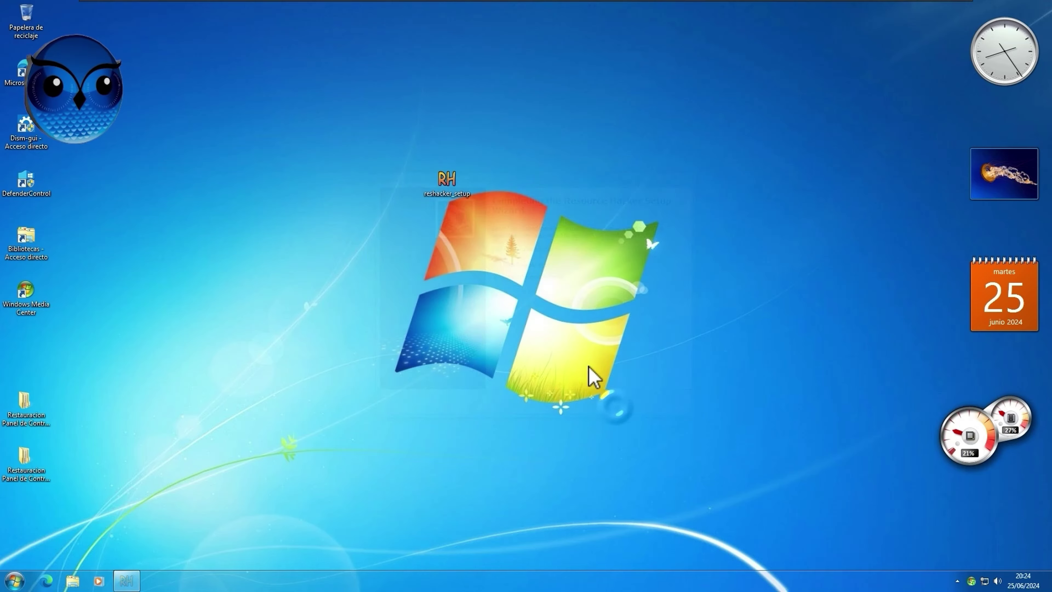
Permanently delete the reshacker_setup installer and move the two Restauracion folders up to close the gap on the desktop
{"action": "left_click", "coordinate": [461, 192]}
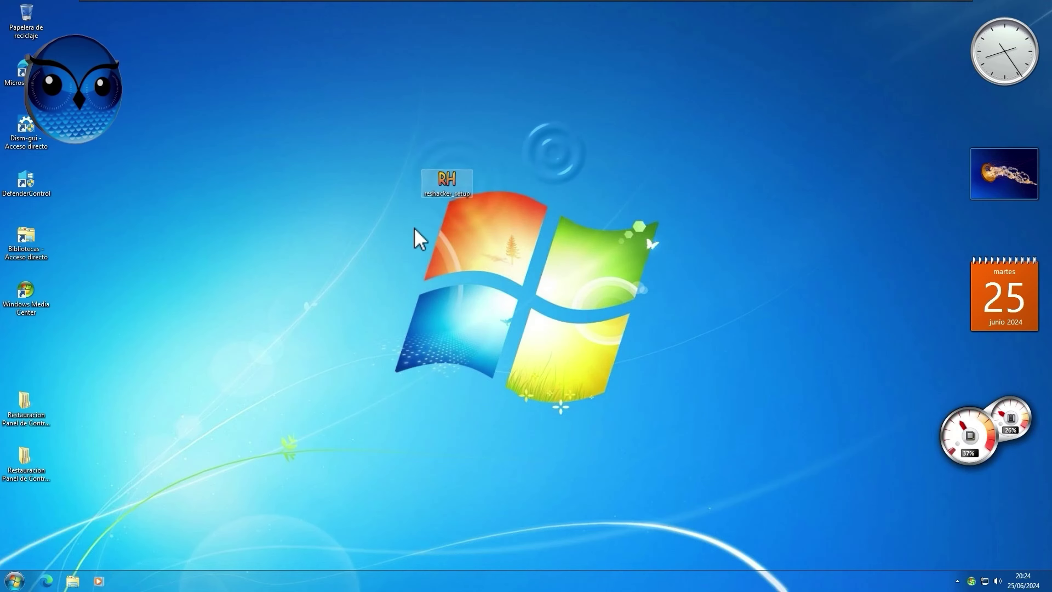
{"action": "key", "text": "shift+Delete"}
{"action": "key", "text": "Return"}
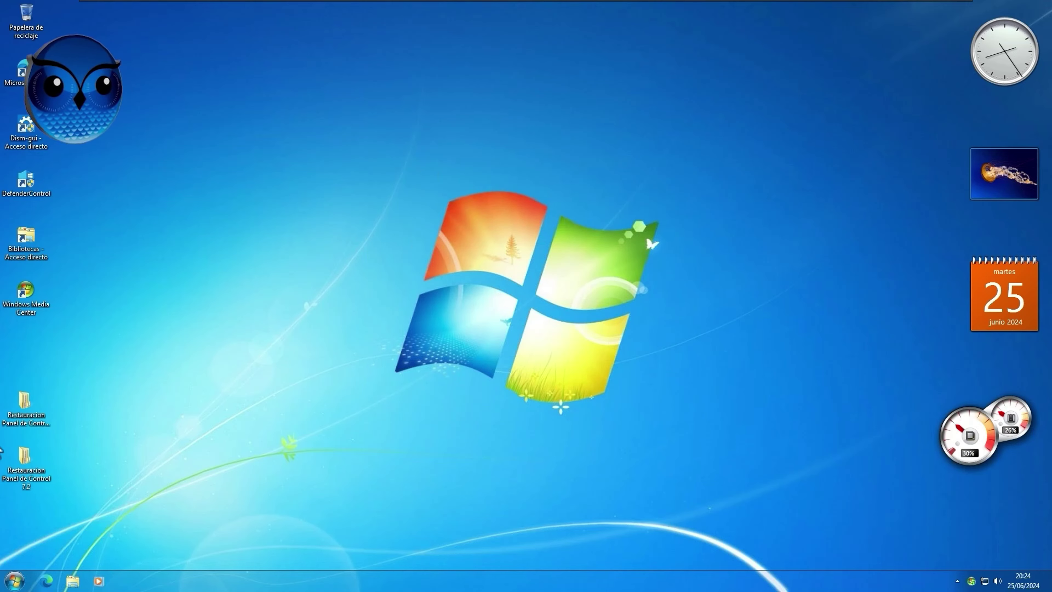
{"action": "mouse_move", "coordinate": [23, 411]}
{"action": "left_mouse_down"}
{"action": "mouse_move", "coordinate": [24, 350]}
{"action": "mouse_move", "coordinate": [32, 477]}
{"action": "mouse_move", "coordinate": [20, 463]}
{"action": "mouse_move", "coordinate": [21, 405]}
{"action": "mouse_move", "coordinate": [44, 427]}
{"action": "mouse_move", "coordinate": [26, 357]}
{"action": "mouse_move", "coordinate": [35, 423]}
{"action": "left_mouse_up"}
{"action": "left_click", "coordinate": [137, 365]}
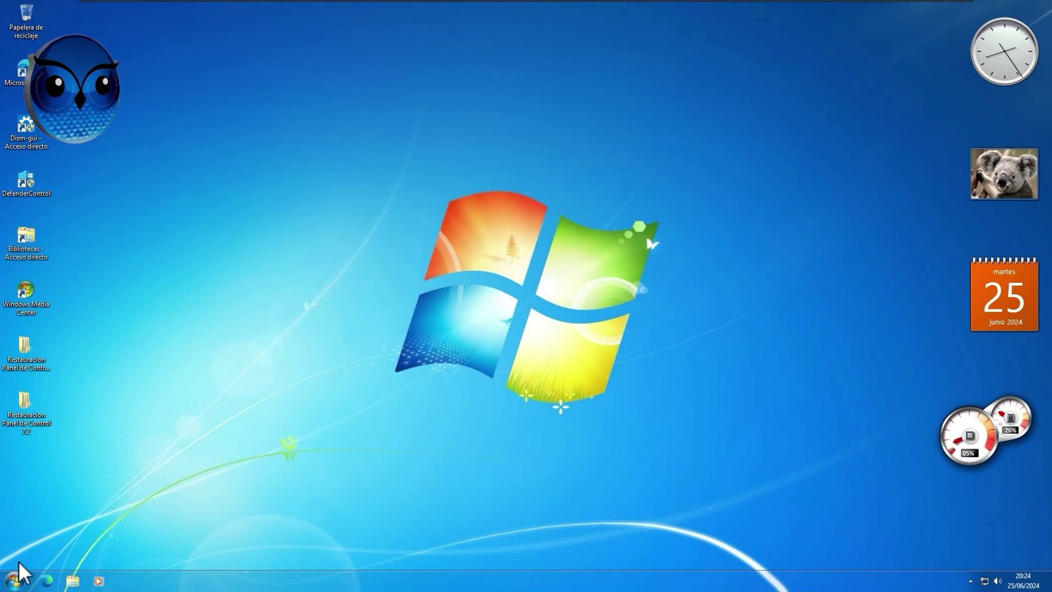
Open the C:\Windows\System32 folder in a file explorer window
{"action": "left_click", "coordinate": [14, 582]}
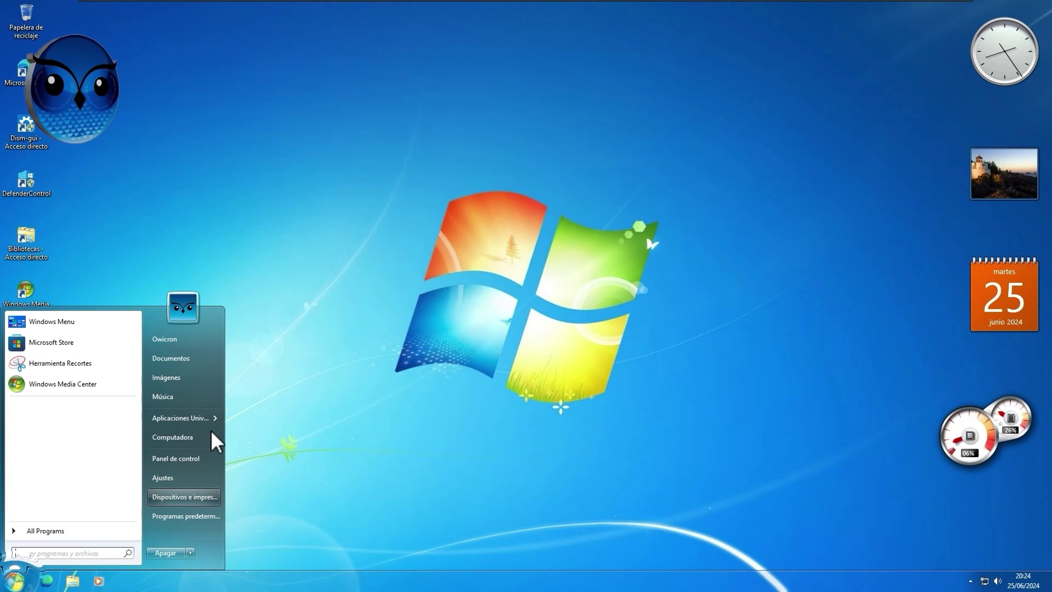
{"action": "left_click", "coordinate": [185, 440]}
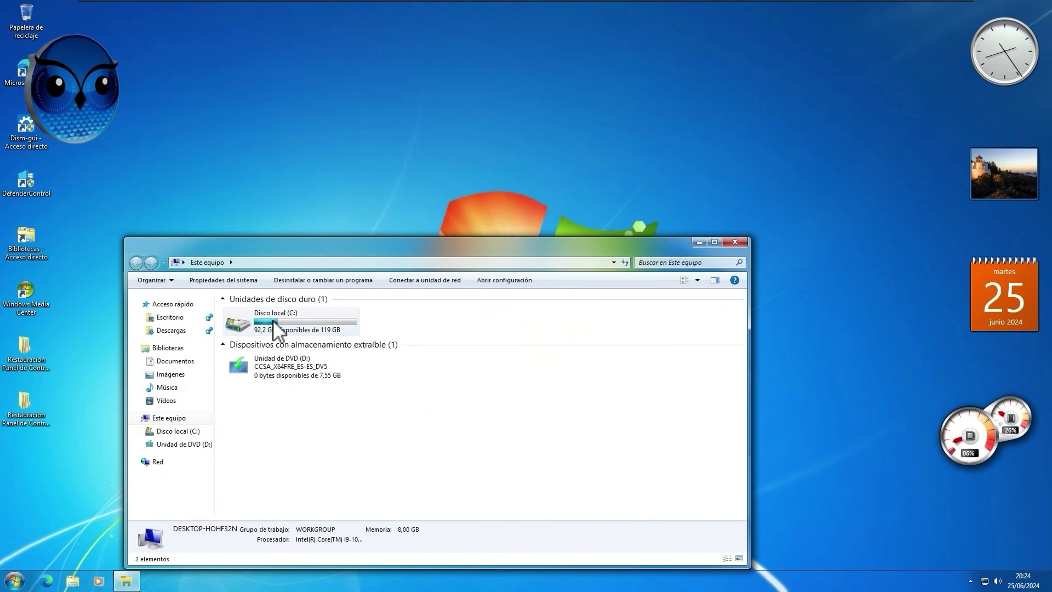
{"action": "double_click", "coordinate": [277, 319]}
{"action": "double_click", "coordinate": [259, 381]}
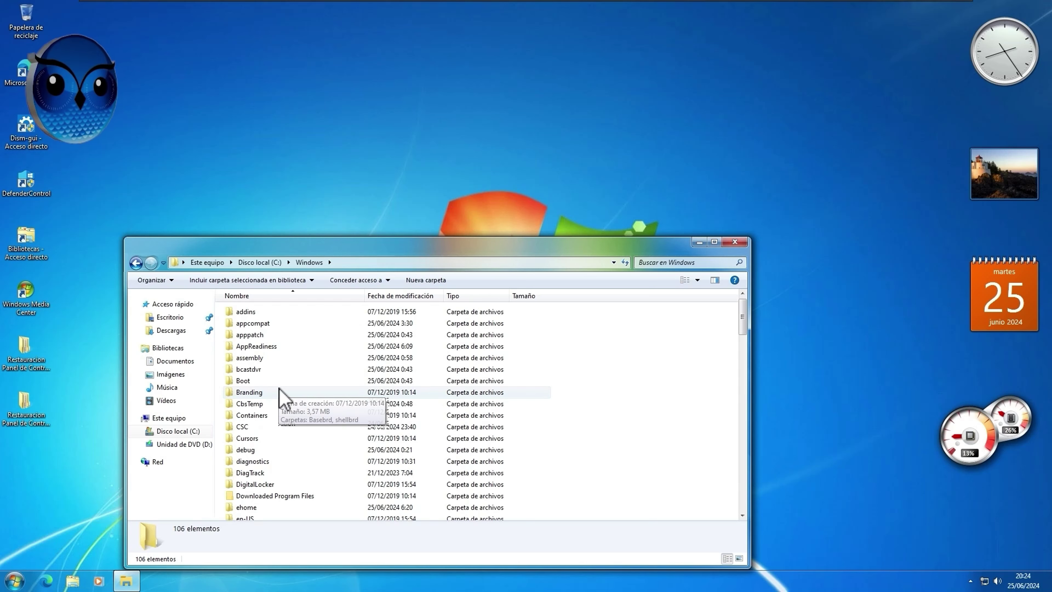
{"action": "key", "text": "s"}
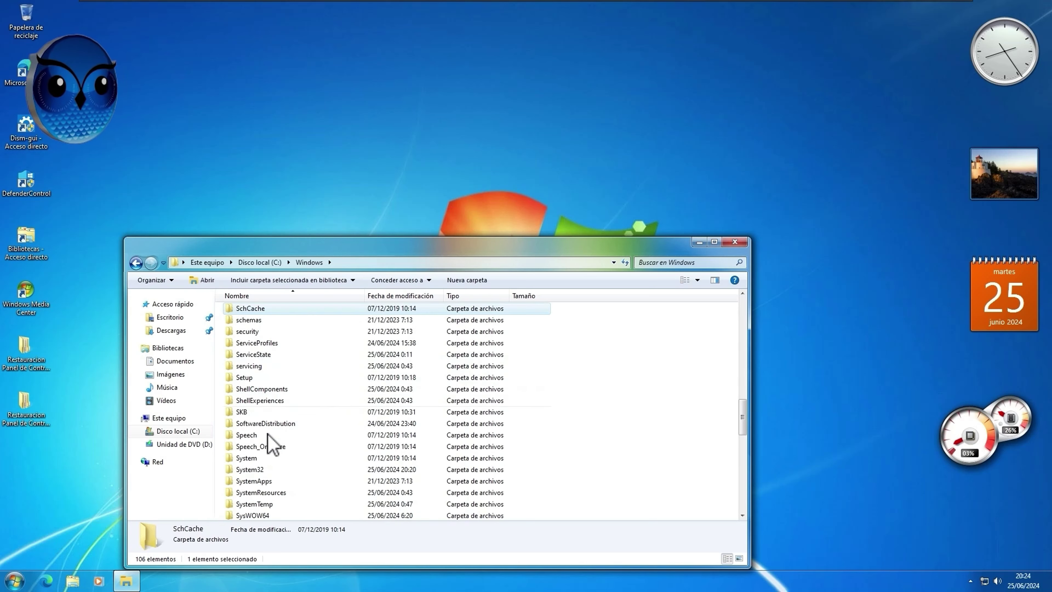
{"action": "double_click", "coordinate": [265, 469]}
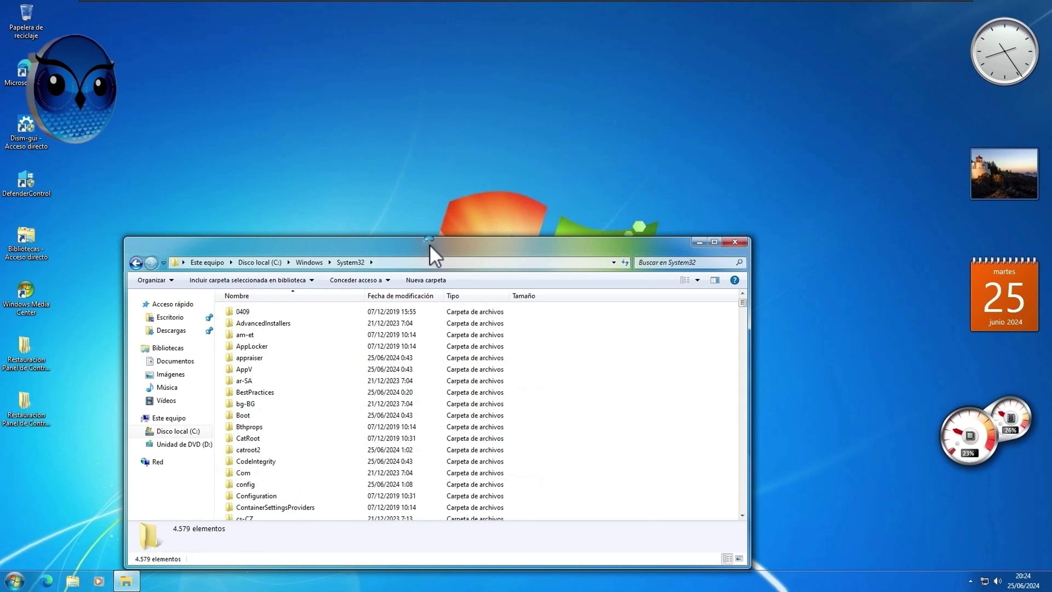
Move the System32 window aside and copy its folder path, C:\Windows\System32
{"action": "left_click_drag", "start_coordinate": [431, 249], "coordinate": [721, 26]}
{"action": "left_click", "coordinate": [686, 43]}
{"action": "key", "text": "ctrl+c"}
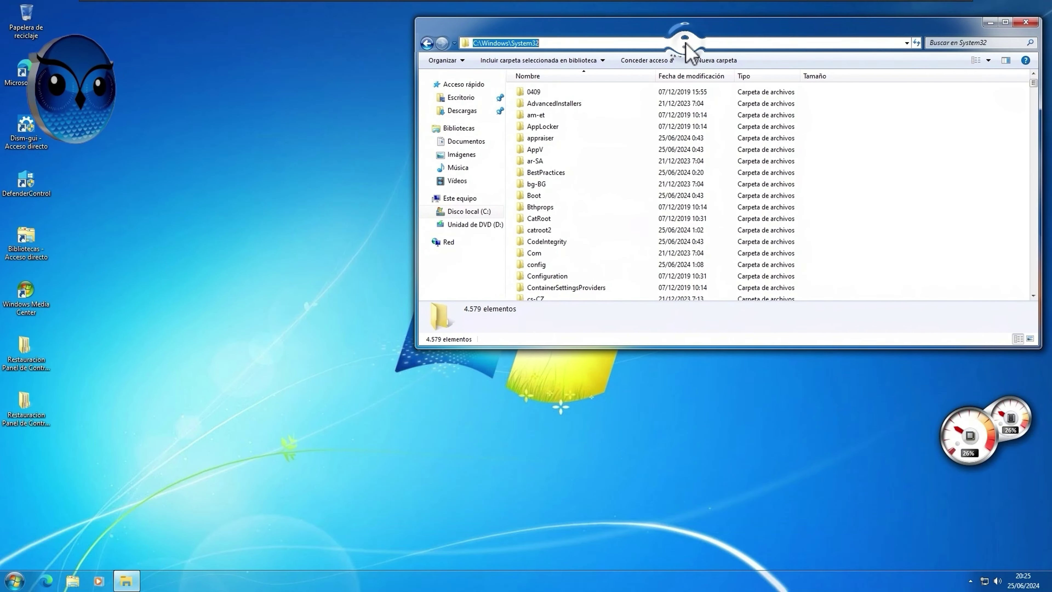
{"action": "right_click", "coordinate": [517, 43]}
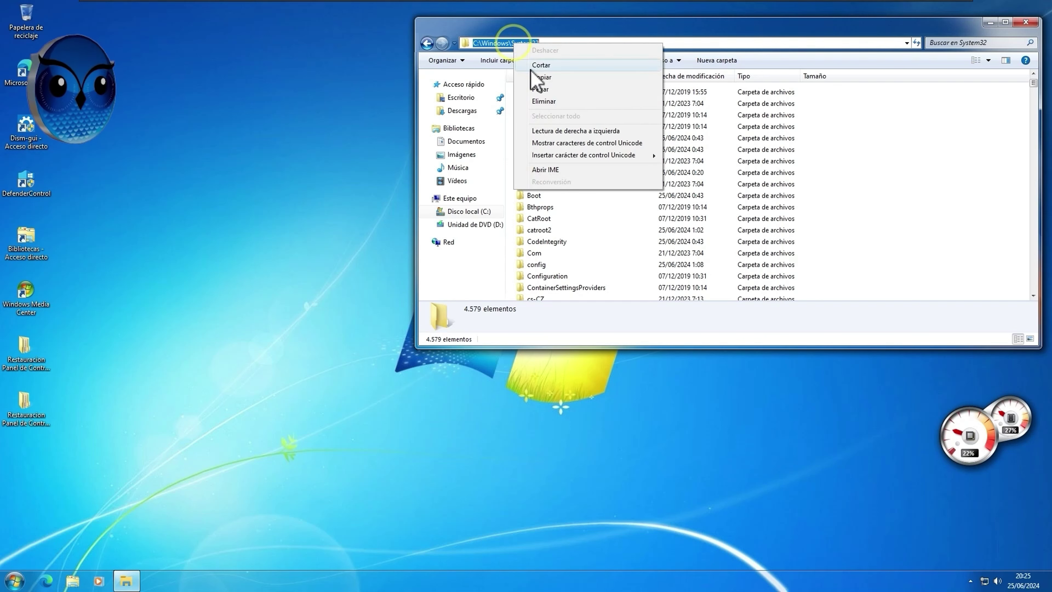
{"action": "left_click", "coordinate": [540, 84]}
{"action": "left_click", "coordinate": [323, 132]}
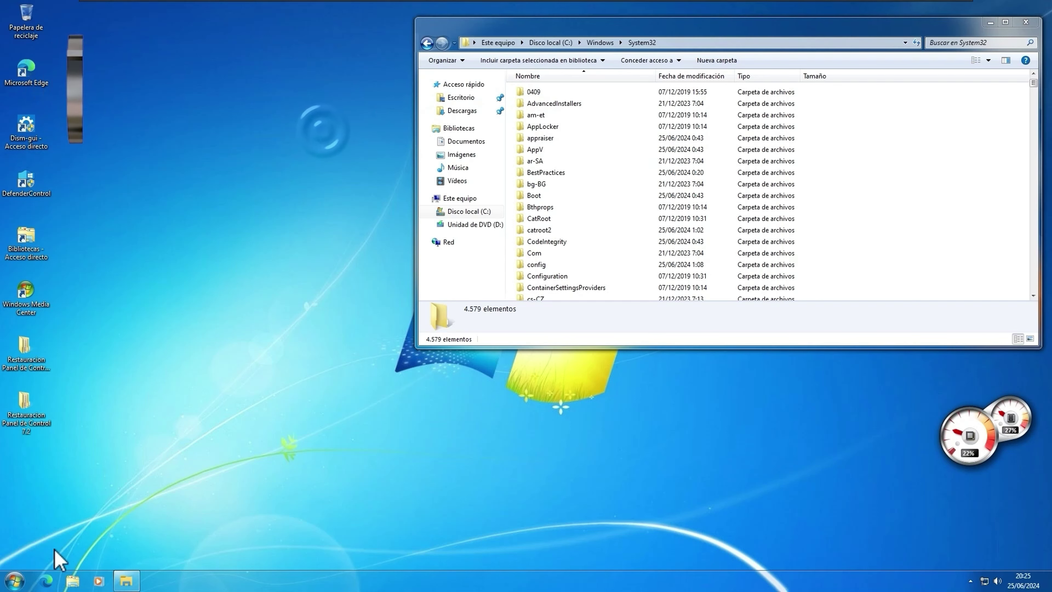
Open a second explorer window and go to the copied path C:\Windows\System32
{"action": "left_click", "coordinate": [16, 579]}
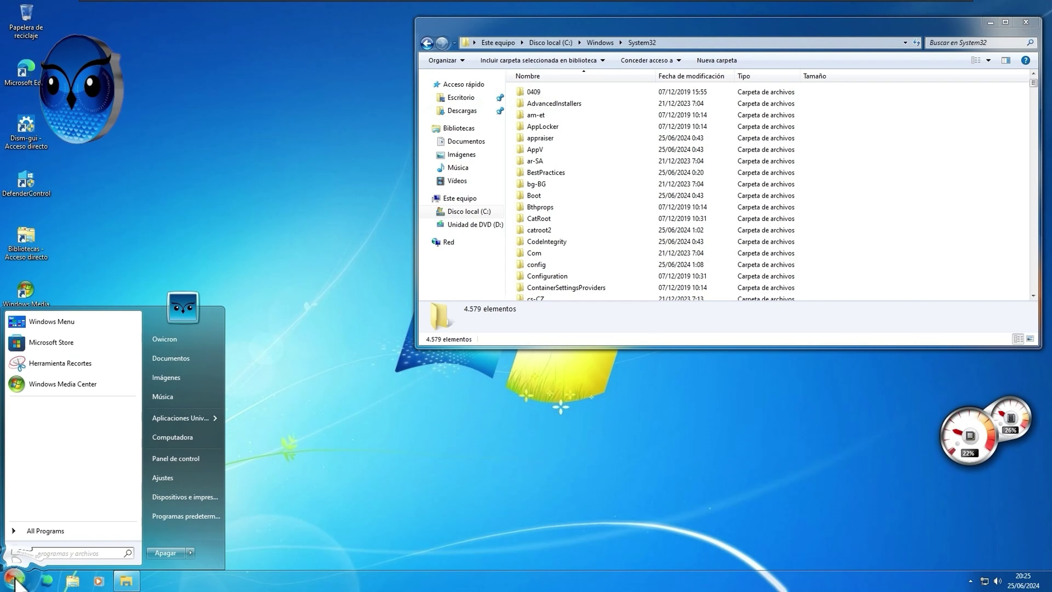
{"action": "left_click", "coordinate": [183, 438]}
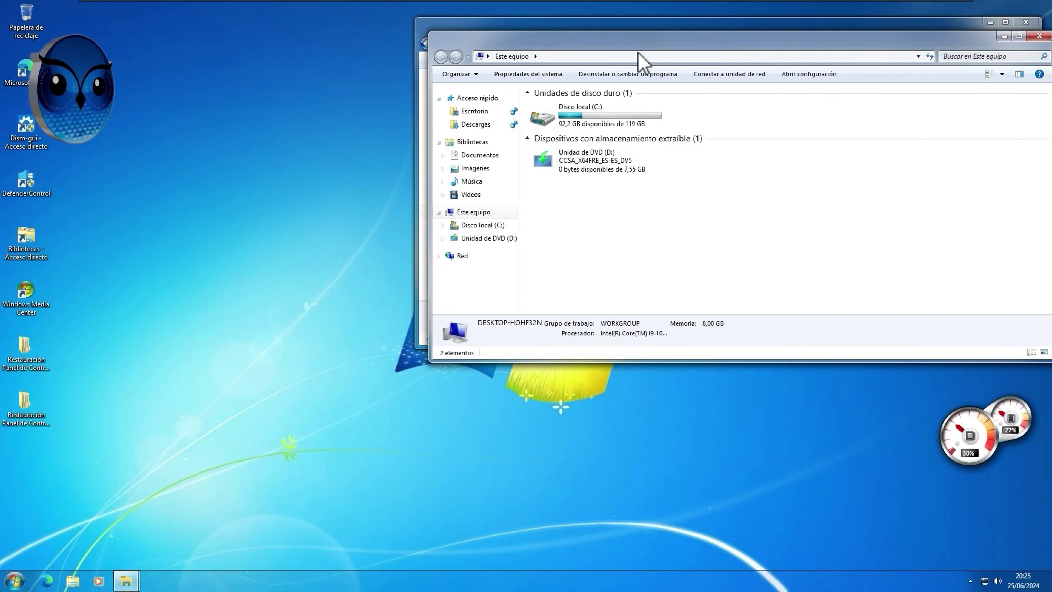
{"action": "left_click_drag", "start_coordinate": [630, 28], "coordinate": [480, 169]}
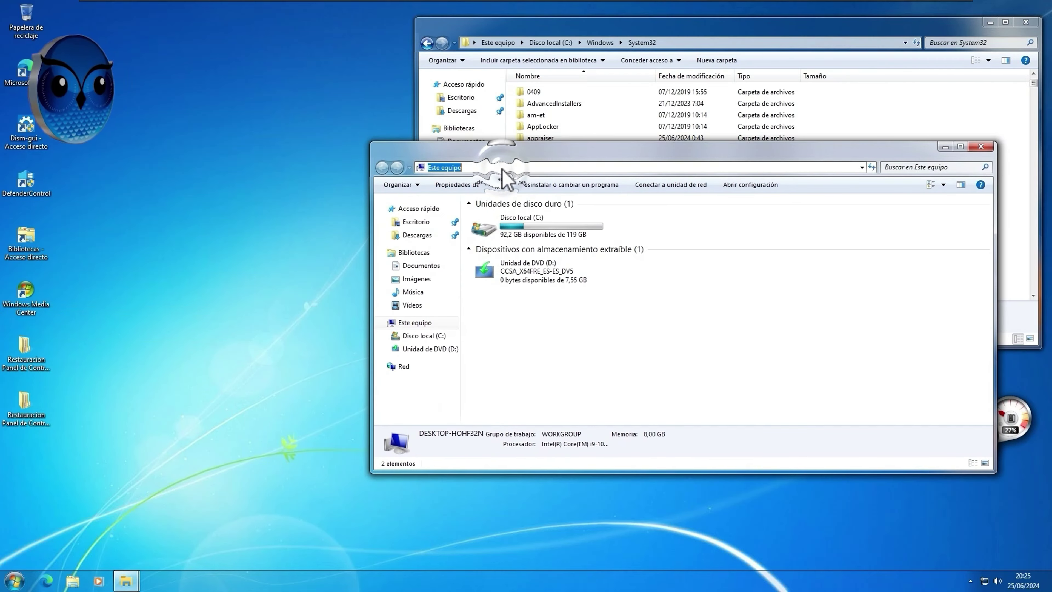
{"action": "key", "text": "ctrl+v"}
{"action": "key", "text": "Return"}
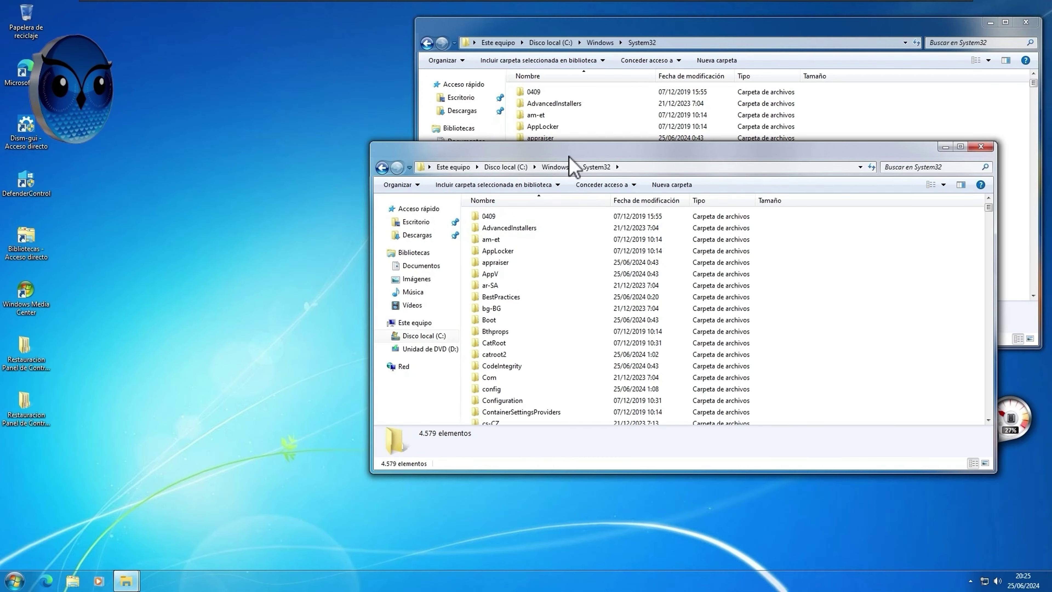
Open the en-US subfolder in the first System32 window, then bring the second System32 window forward and reposition it
{"action": "left_click", "coordinate": [632, 33]}
{"action": "left_click_drag", "start_coordinate": [538, 172], "coordinate": [542, 172]}
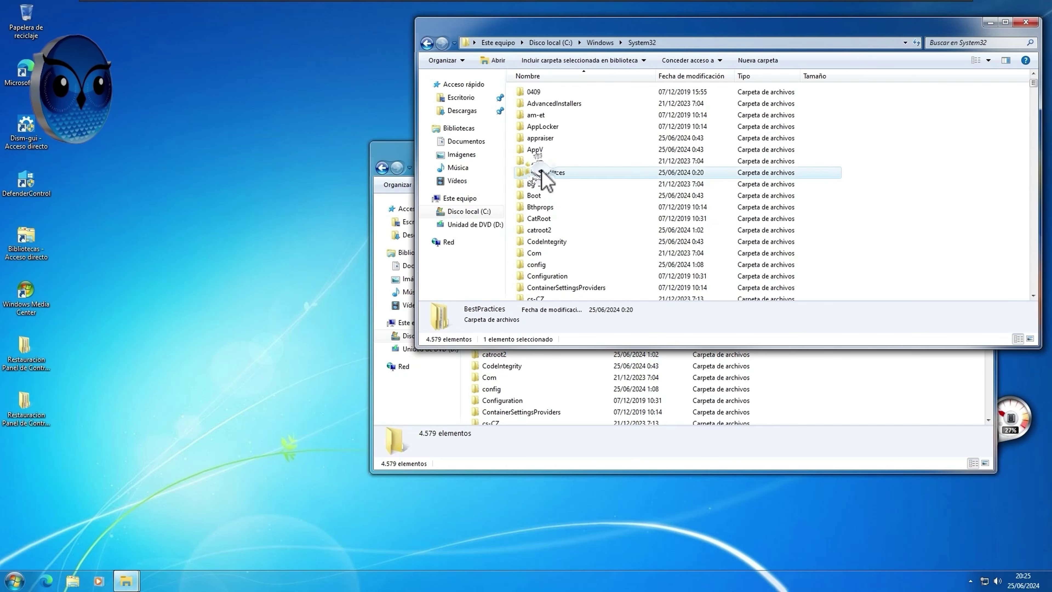
{"action": "key", "text": "e"}
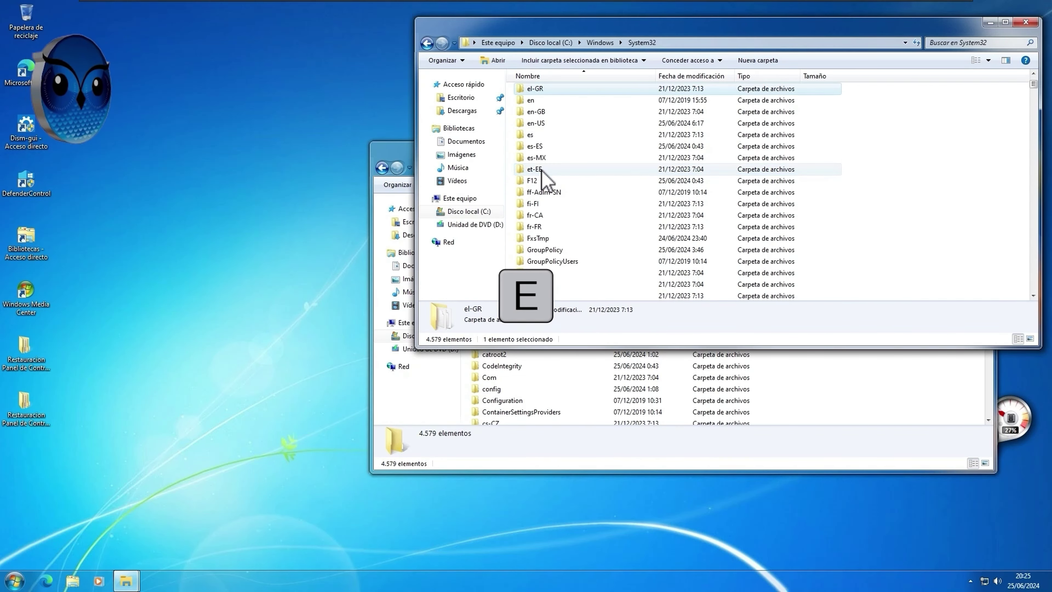
{"action": "left_click", "coordinate": [536, 123]}
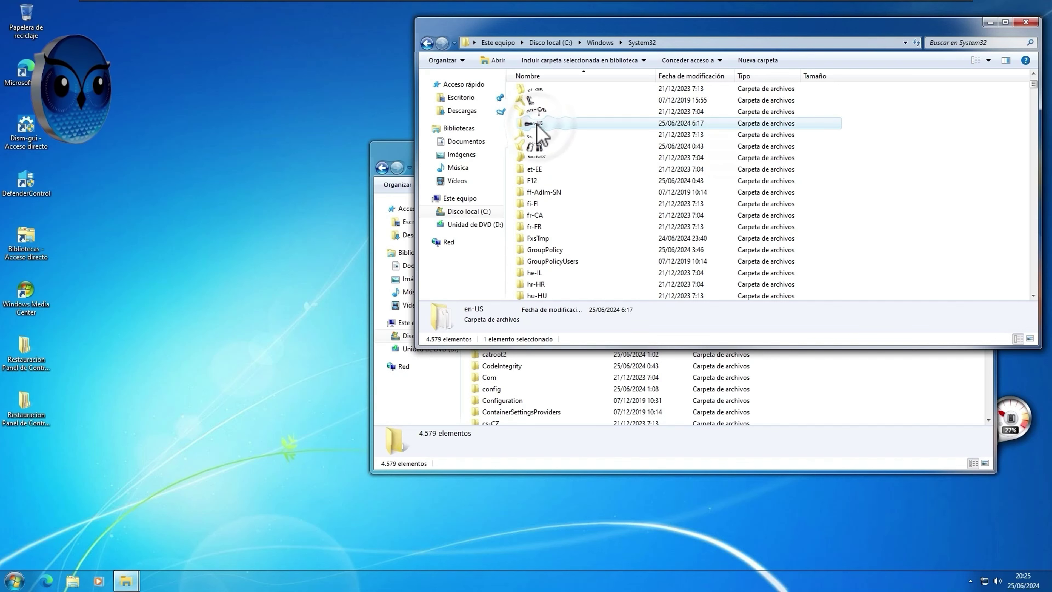
{"action": "double_click", "coordinate": [551, 123]}
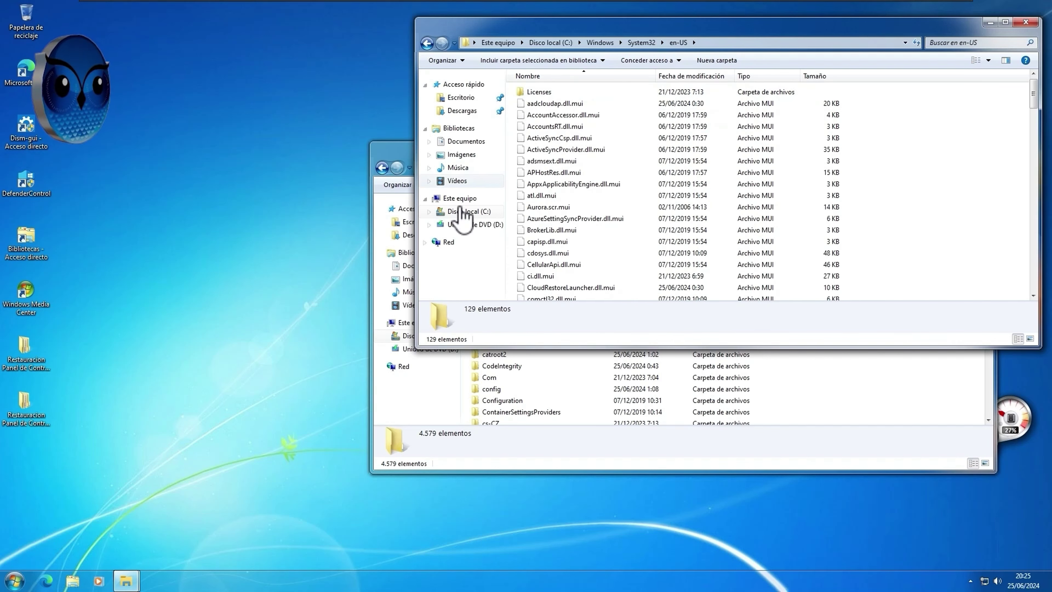
{"action": "left_click", "coordinate": [781, 458]}
{"action": "left_click_drag", "start_coordinate": [683, 148], "coordinate": [713, 158]}
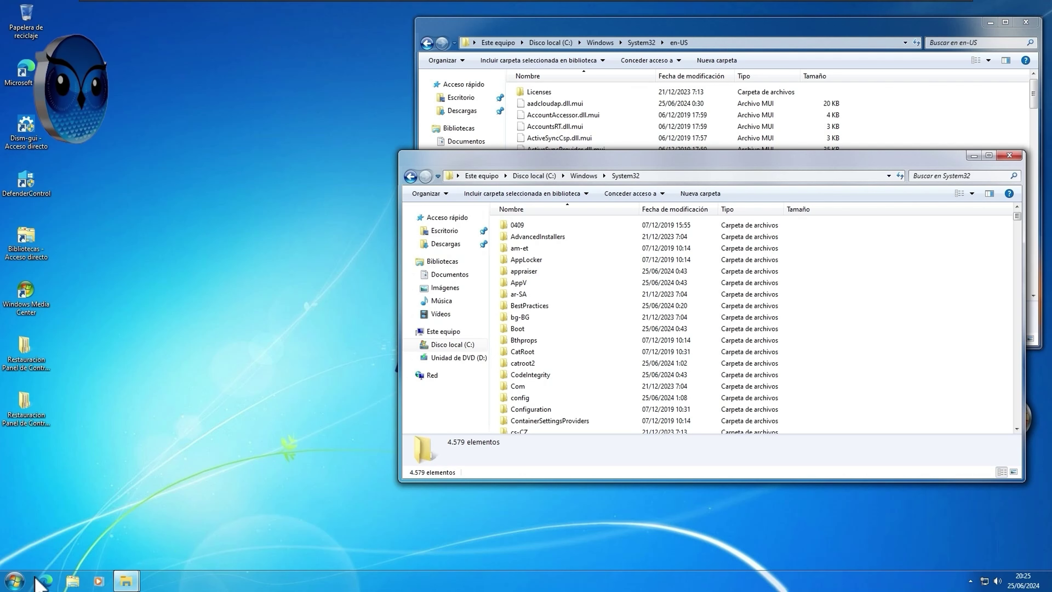
Open a third explorer window at C:\Windows\SystemResources and arrange it so all three folder windows can be reached
{"action": "left_click", "coordinate": [16, 580]}
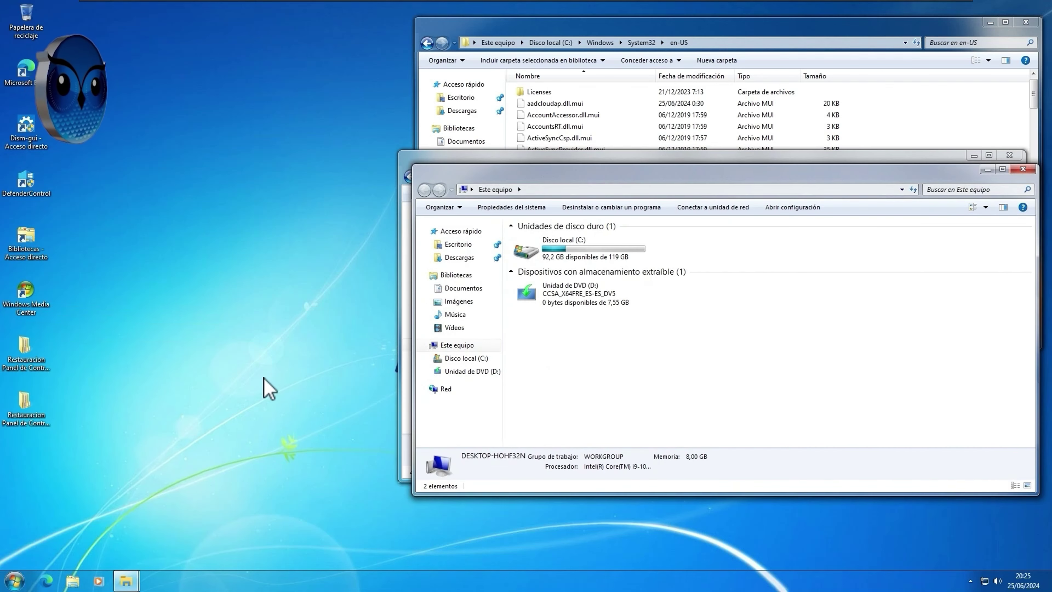
{"action": "double_click", "coordinate": [584, 232]}
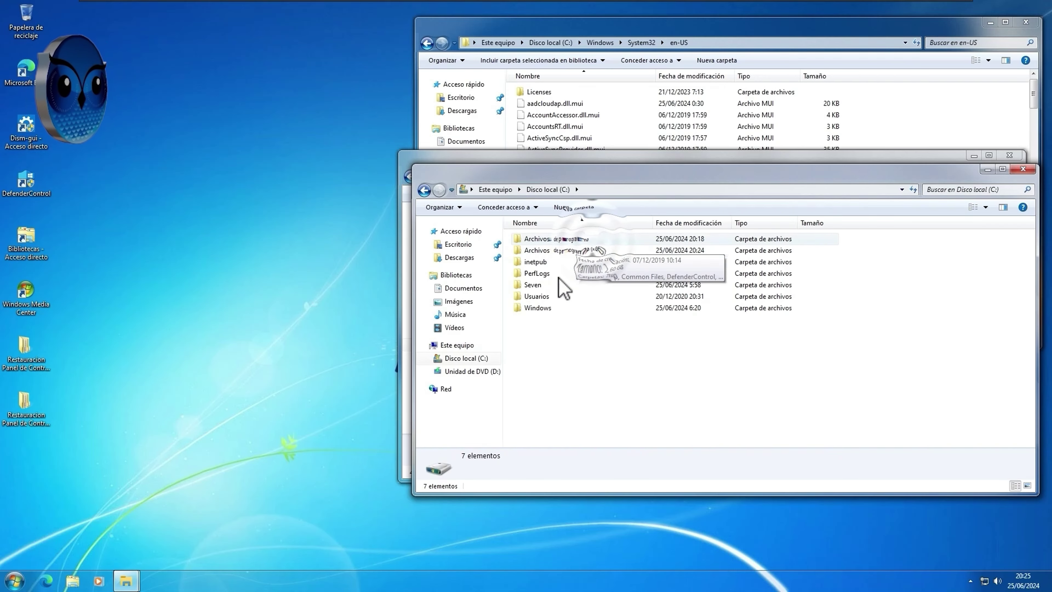
{"action": "double_click", "coordinate": [547, 307]}
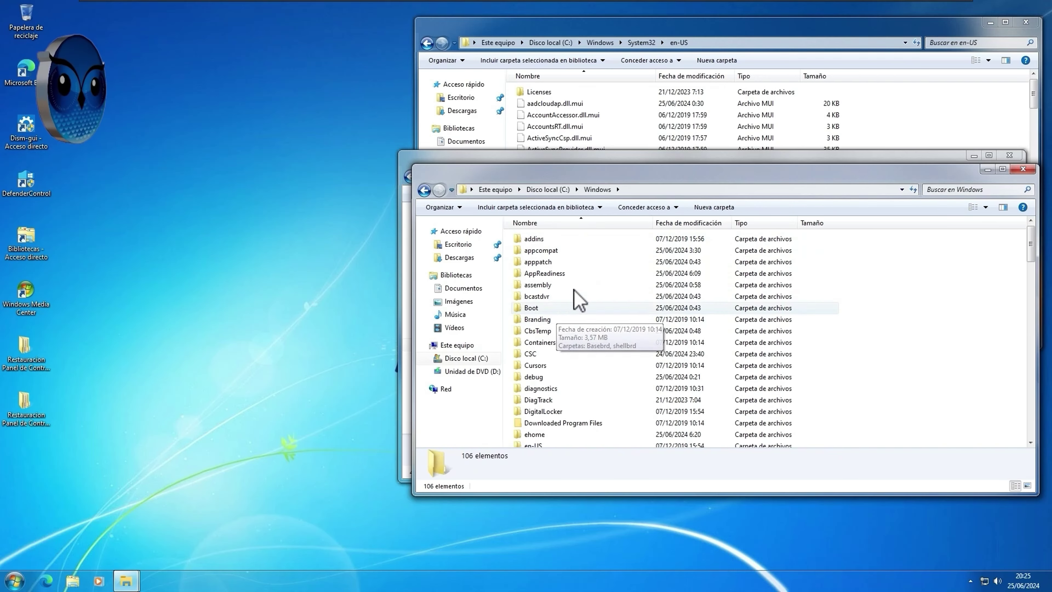
{"action": "left_click_drag", "start_coordinate": [639, 179], "coordinate": [590, 231]}
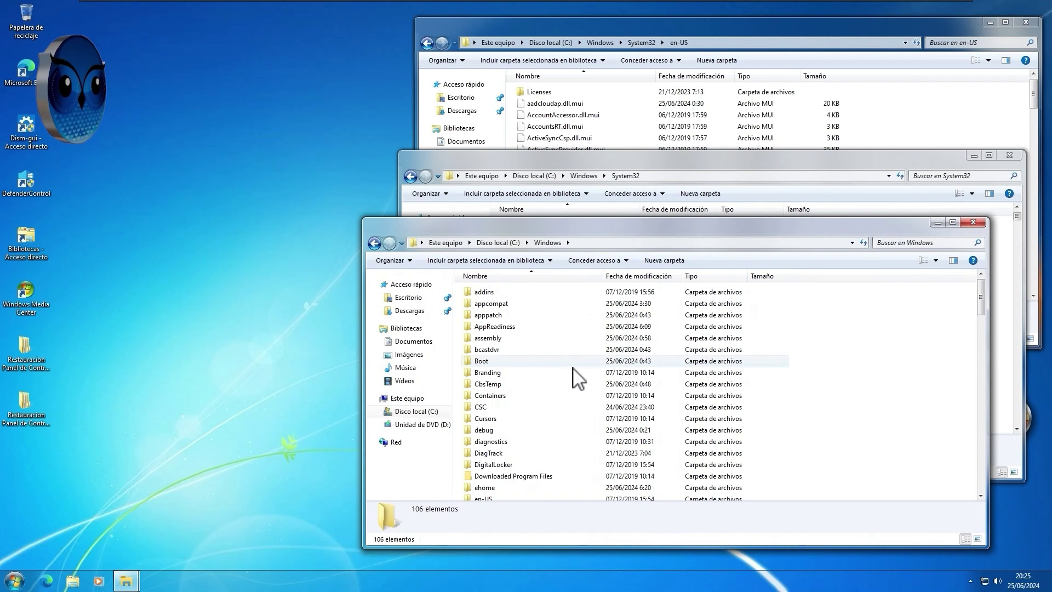
{"action": "key", "text": "s"}
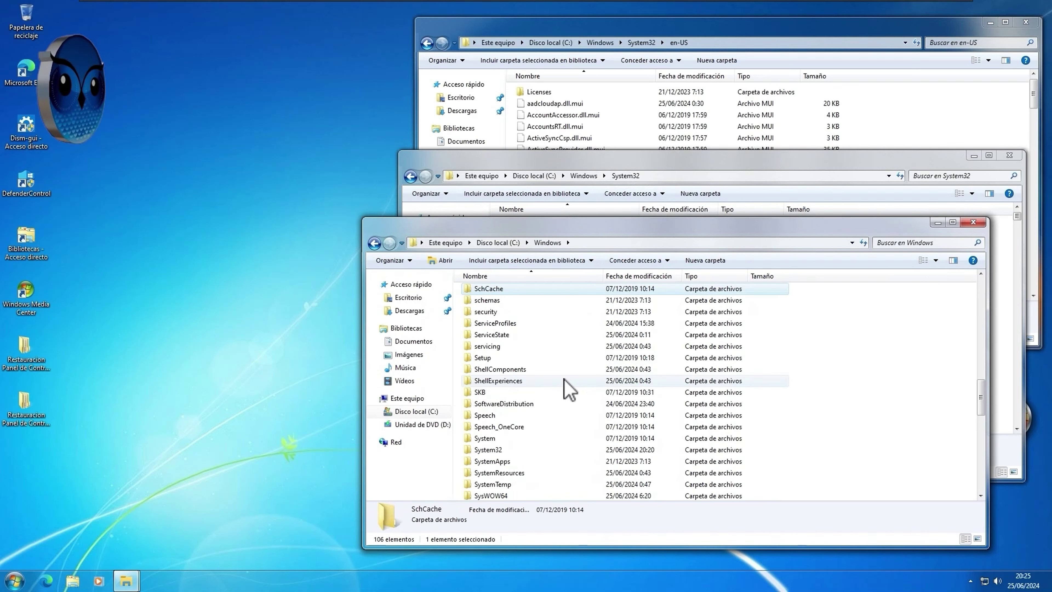
{"action": "left_click", "coordinate": [507, 472]}
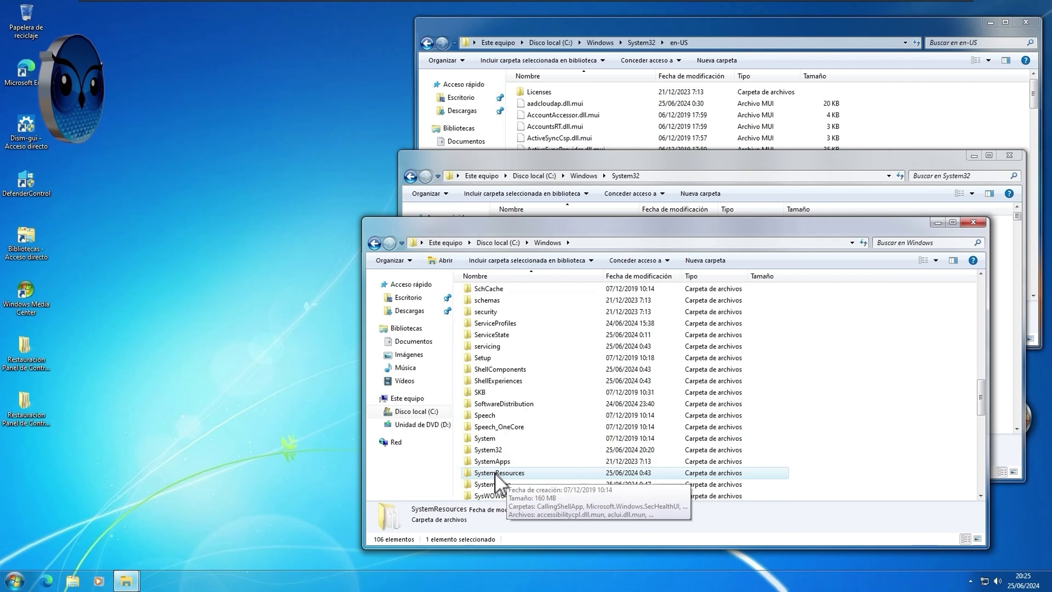
{"action": "double_click", "coordinate": [500, 472]}
{"action": "left_click_drag", "start_coordinate": [689, 225], "coordinate": [621, 241]}
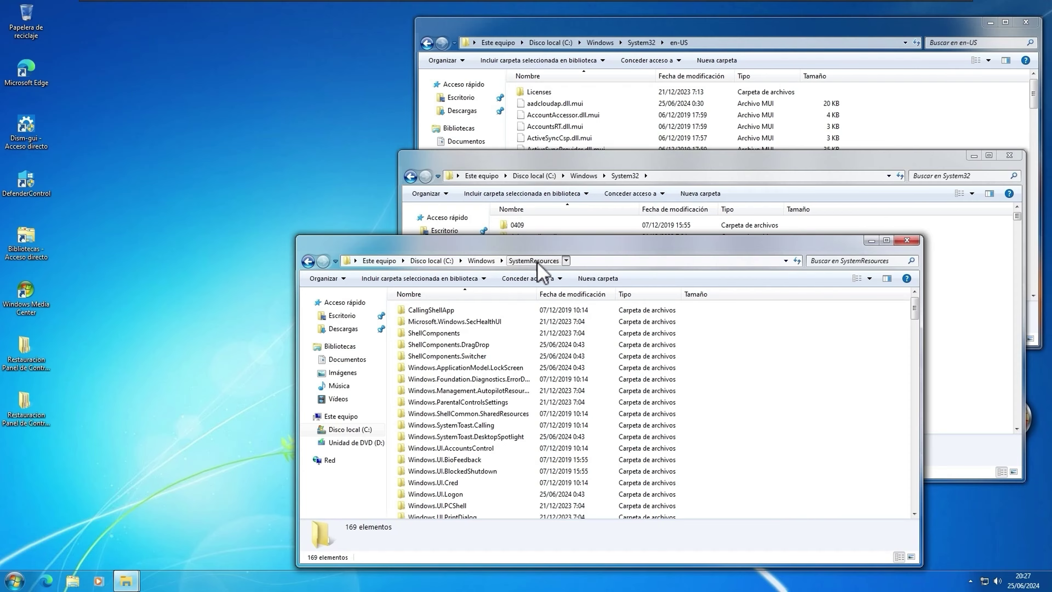
Copy shell32.dll.mun from the SystemResources folder and paste it onto the desktop
{"action": "left_click_drag", "start_coordinate": [914, 313], "coordinate": [916, 361]}
{"action": "left_click", "coordinate": [668, 270]}
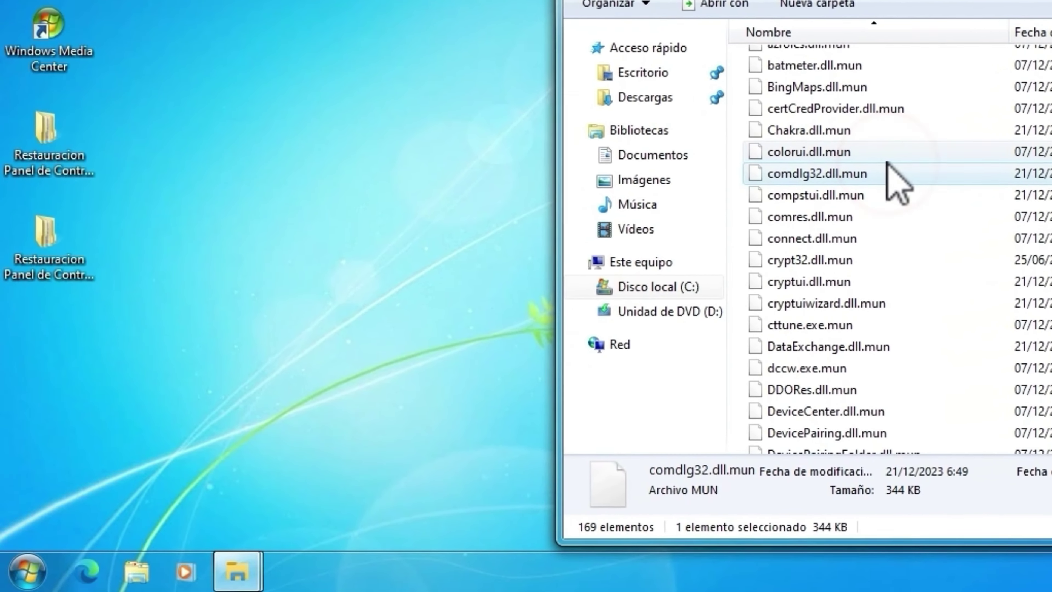
{"action": "key", "text": "s"}
{"action": "left_click", "coordinate": [801, 121]}
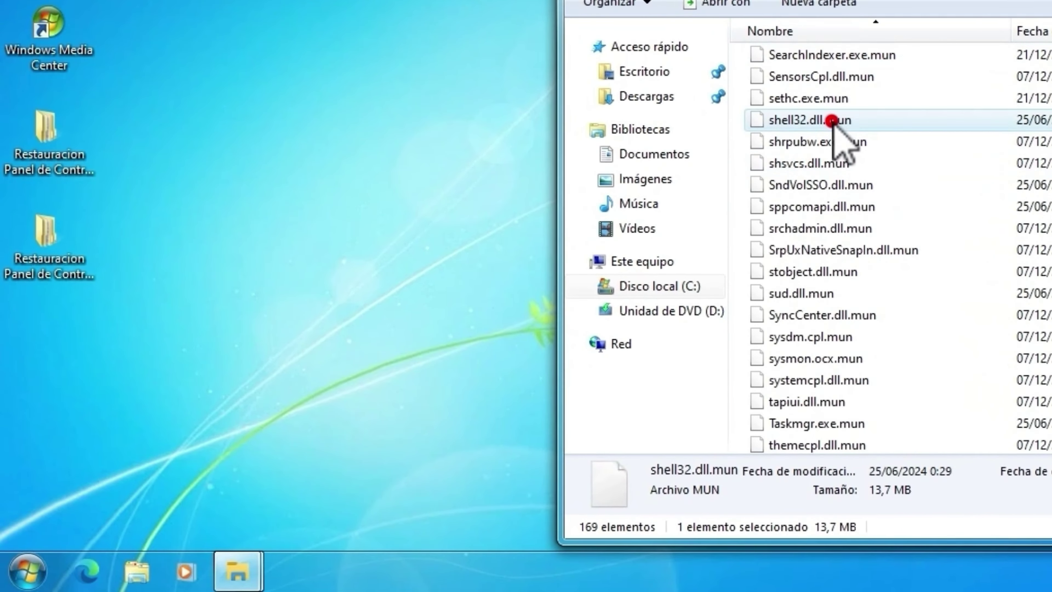
{"action": "right_click", "coordinate": [781, 123]}
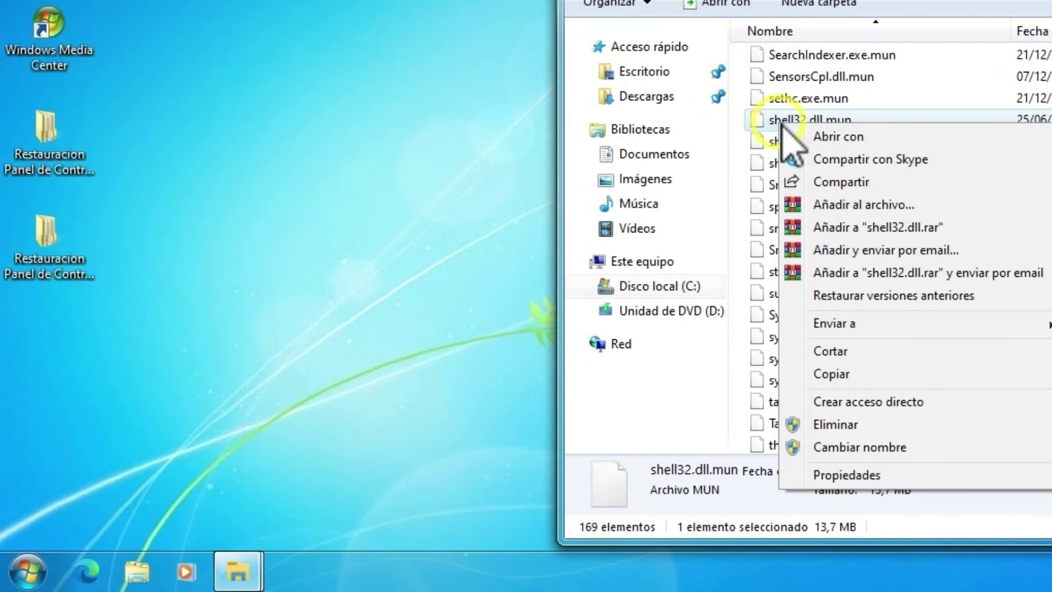
{"action": "left_click", "coordinate": [841, 371]}
{"action": "left_click", "coordinate": [81, 375]}
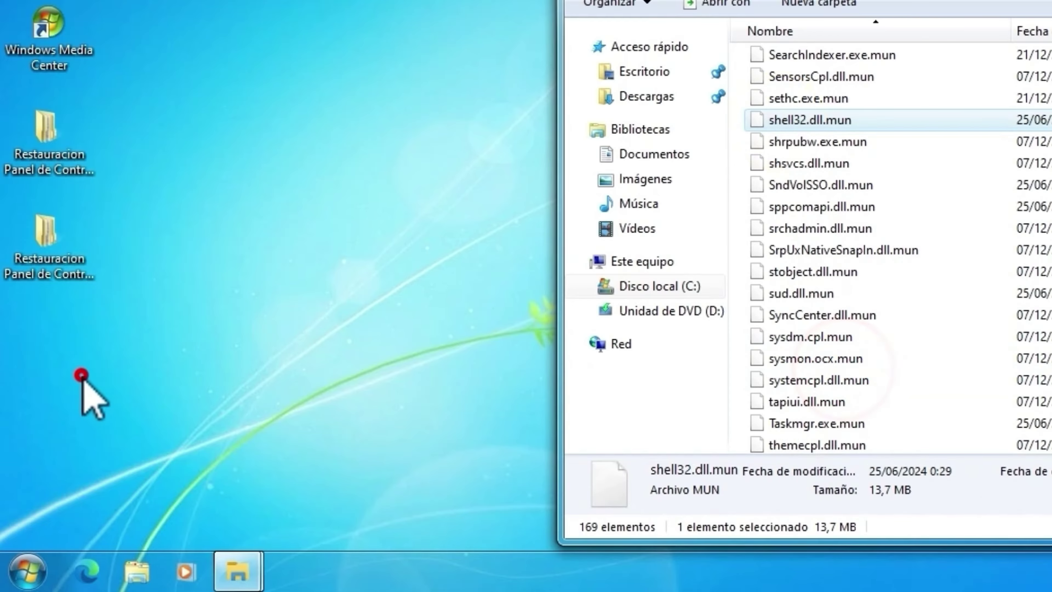
{"action": "right_click", "coordinate": [81, 377]}
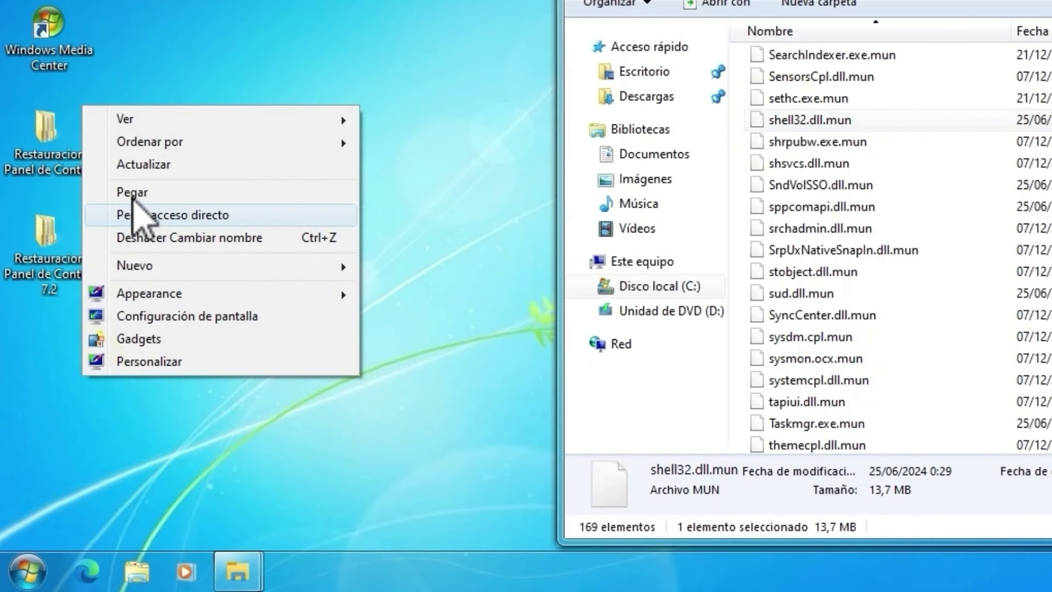
{"action": "left_click", "coordinate": [136, 195]}
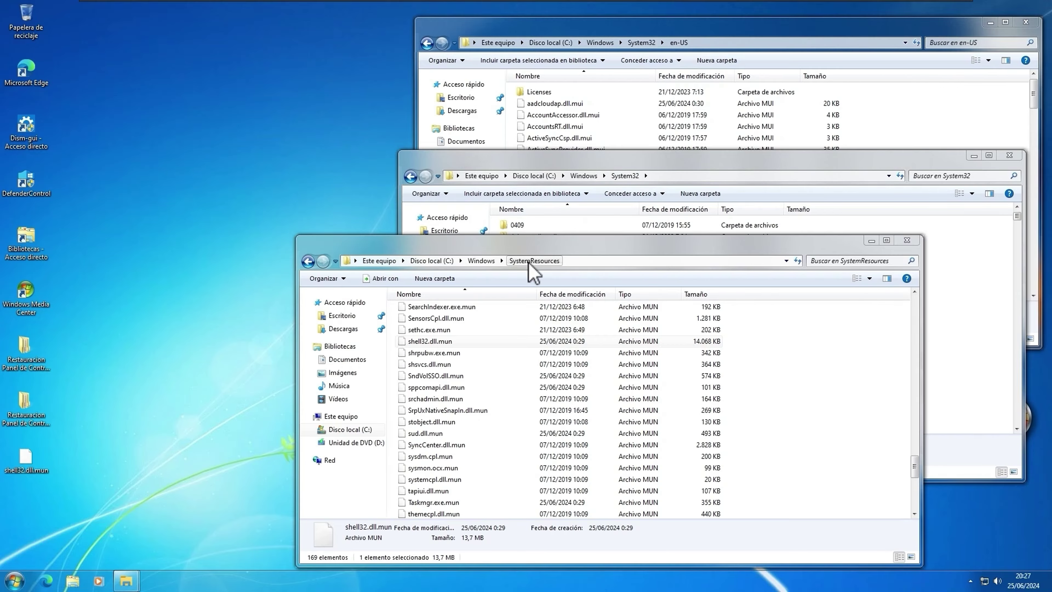
From the Windows folder, open the advanced security settings of SystemResources and enter the user account name as its new owner
{"action": "left_click", "coordinate": [480, 260]}
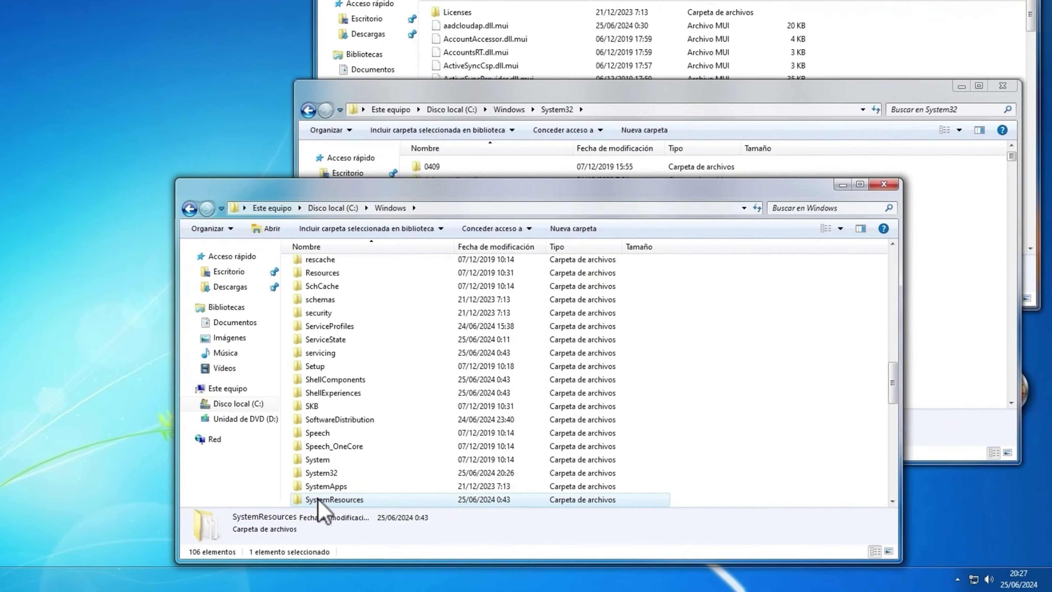
{"action": "left_click_drag", "start_coordinate": [373, 505], "coordinate": [379, 481]}
{"action": "left_click_drag", "start_coordinate": [223, 454], "coordinate": [207, 458]}
{"action": "right_click", "coordinate": [208, 456]}
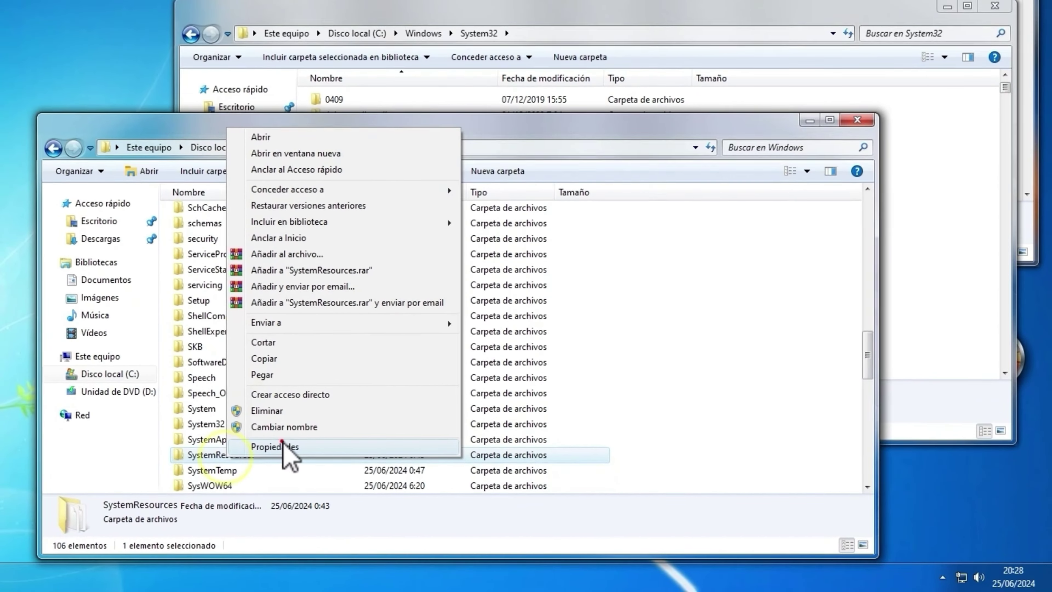
{"action": "left_click", "coordinate": [279, 442]}
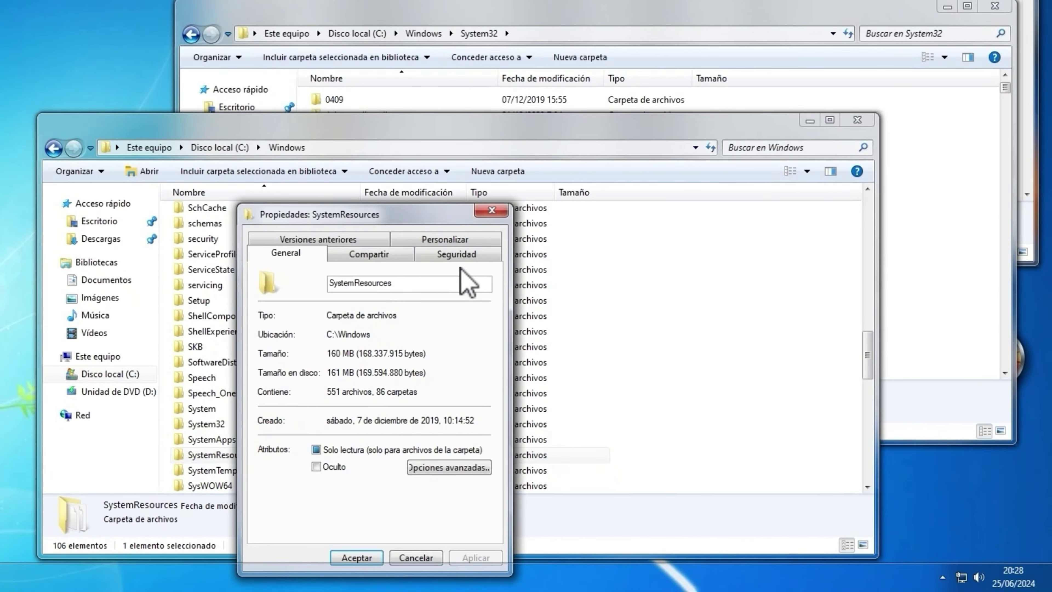
{"action": "left_click", "coordinate": [458, 254]}
{"action": "left_click", "coordinate": [450, 503]}
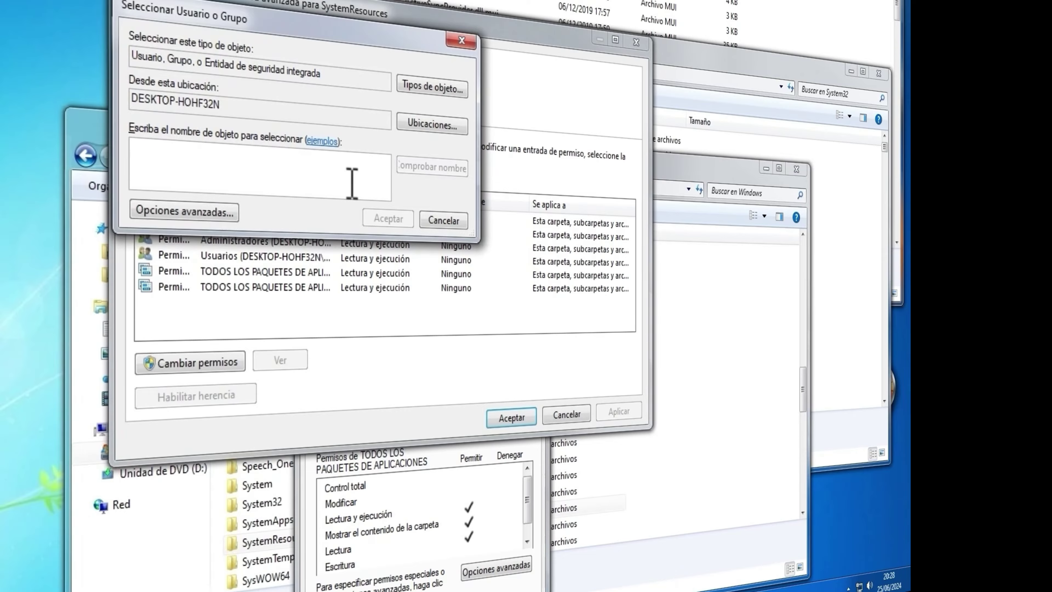
{"action": "type", "text": "wicron"}
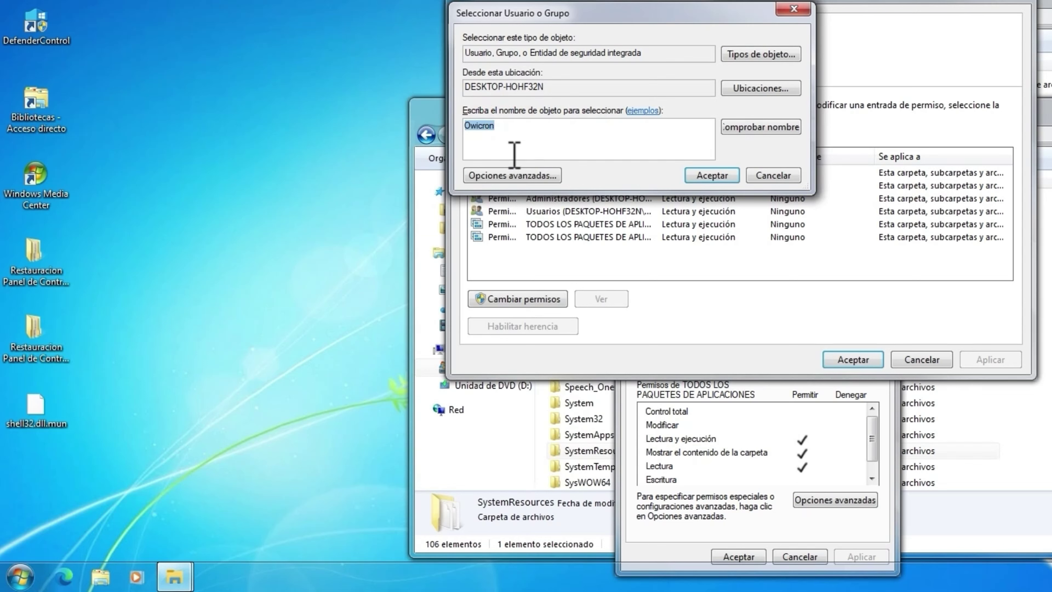
Look up the user account's name in the Usuarios folder on Disco local (C:)
{"action": "left_click", "coordinate": [29, 577]}
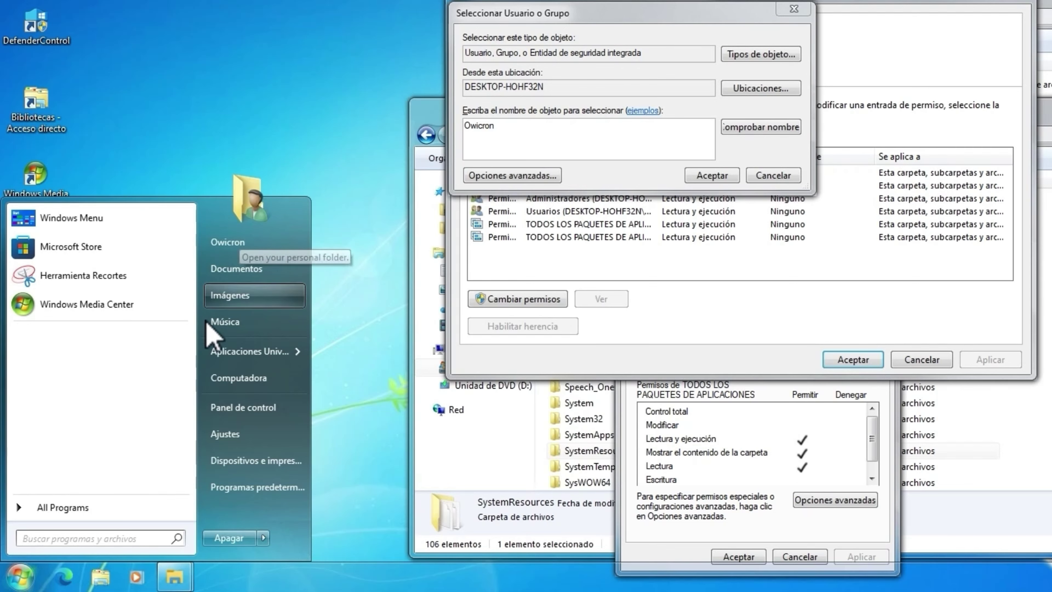
{"action": "left_click", "coordinate": [252, 379]}
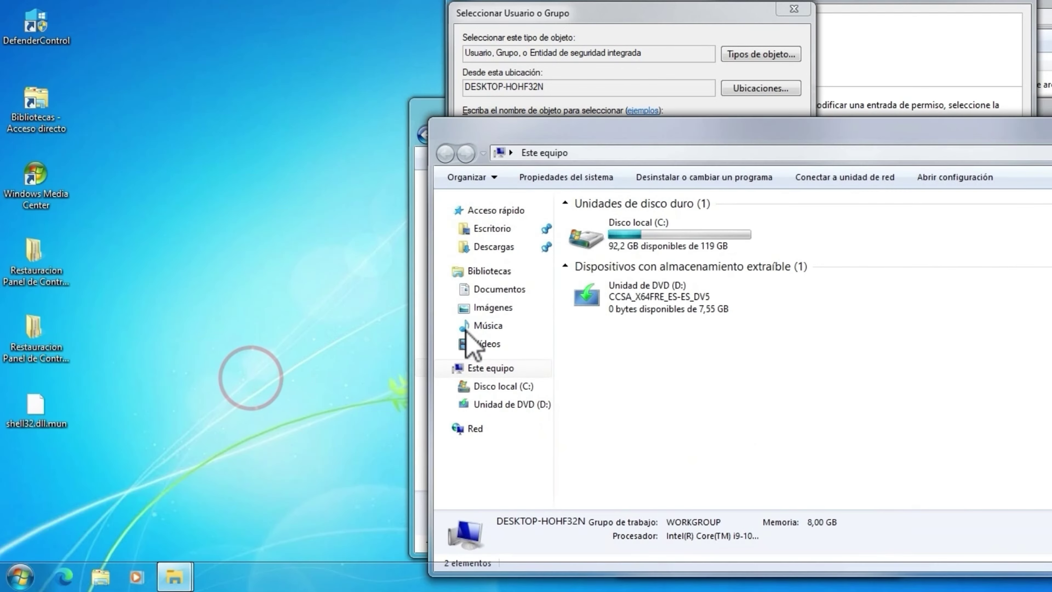
{"action": "double_click", "coordinate": [651, 247]}
{"action": "double_click", "coordinate": [605, 300]}
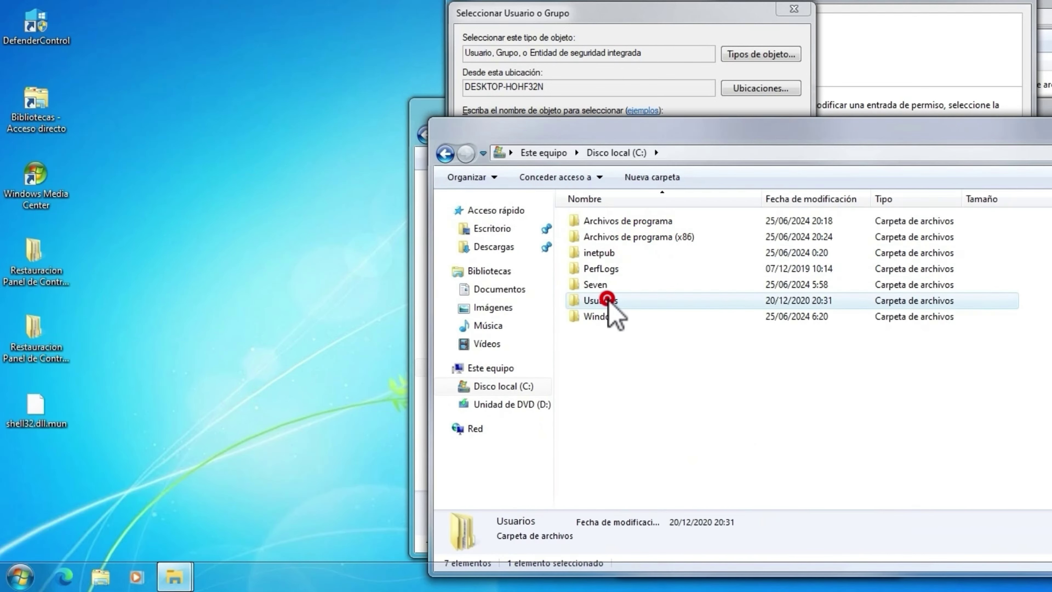
{"action": "mouse_move", "coordinate": [595, 237]}
{"action": "left_mouse_down"}
{"action": "mouse_move", "coordinate": [618, 277]}
{"action": "mouse_move", "coordinate": [601, 241]}
{"action": "left_mouse_up"}
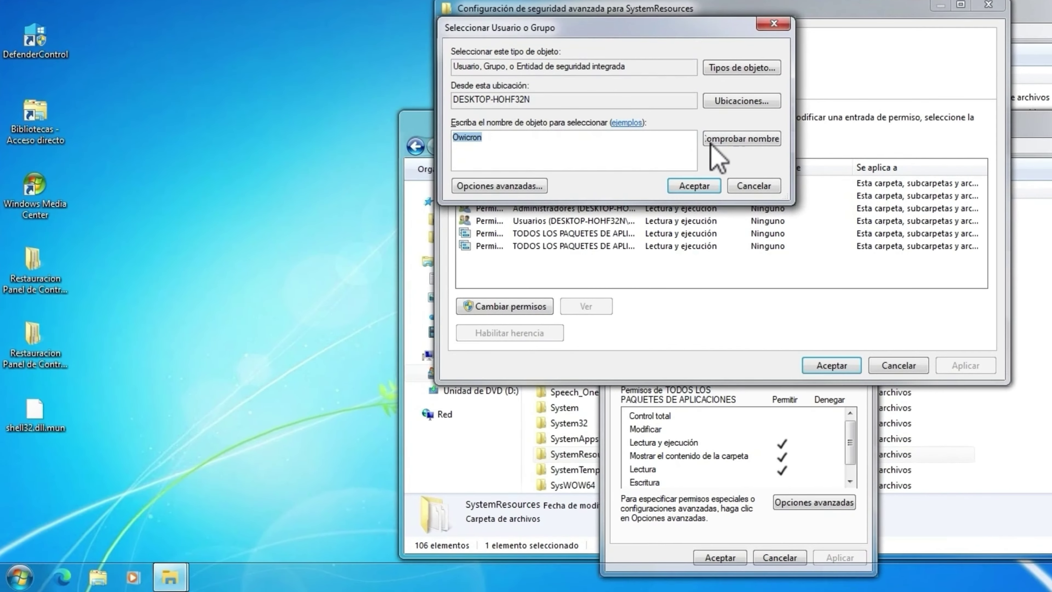
Verify the account name and apply it as owner of SystemResources, replacing the owner on subcontainers and objects
{"action": "left_click", "coordinate": [741, 140]}
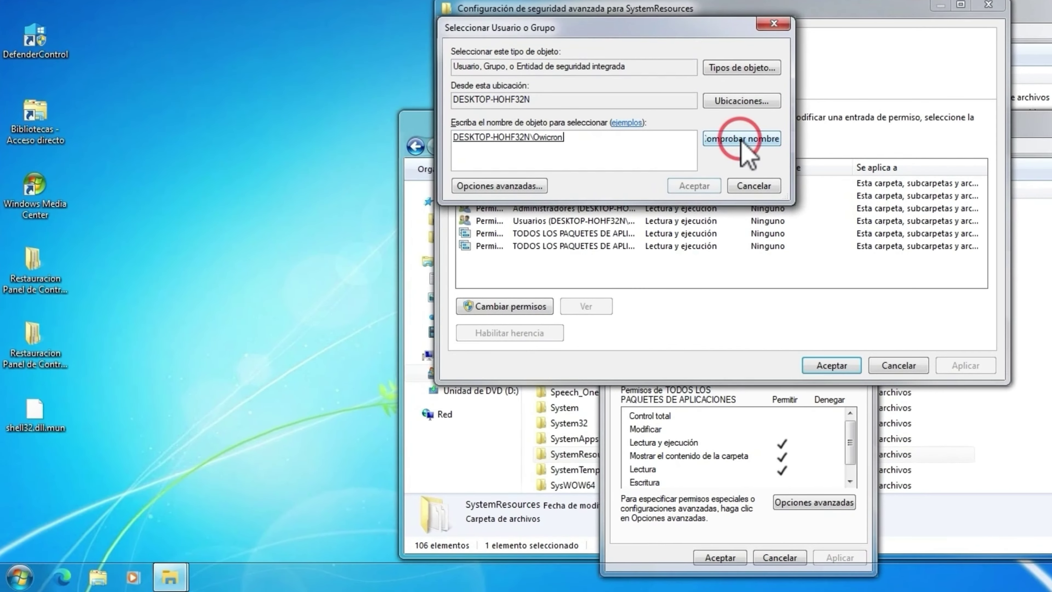
{"action": "left_click", "coordinate": [701, 187]}
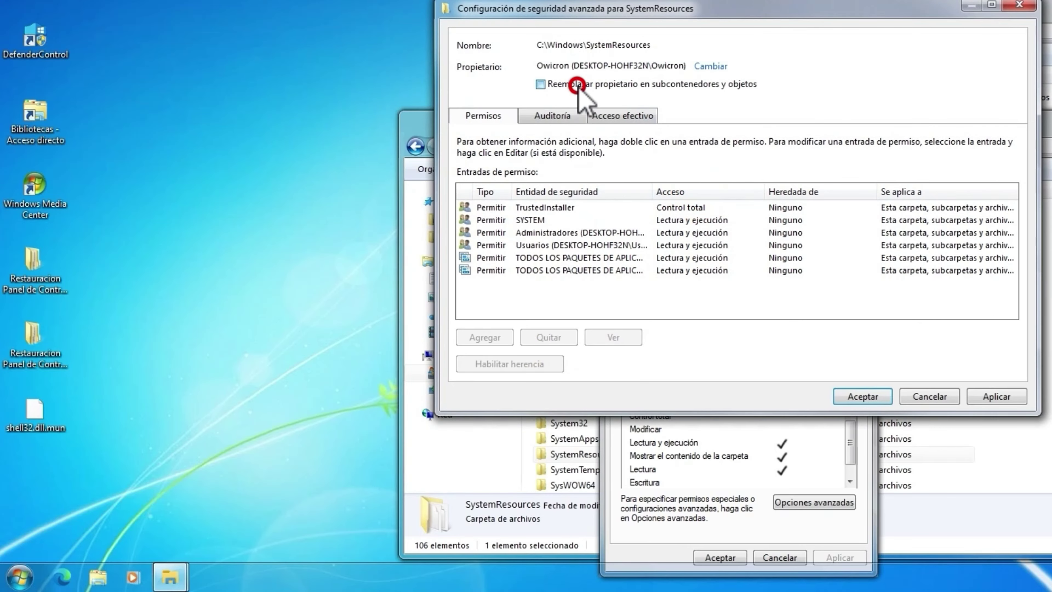
{"action": "left_click", "coordinate": [999, 397]}
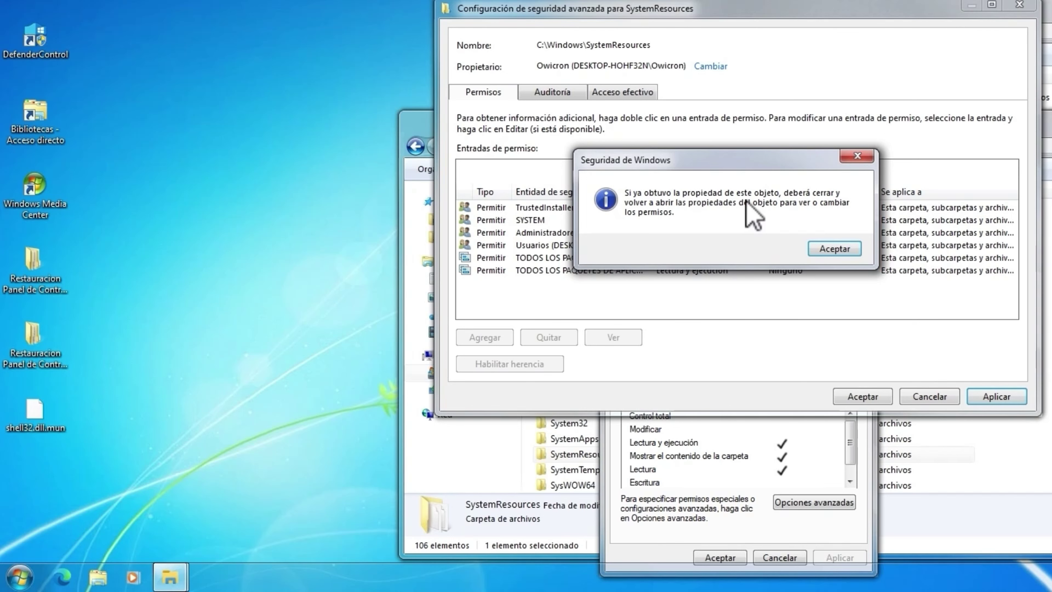
{"action": "left_click", "coordinate": [835, 249]}
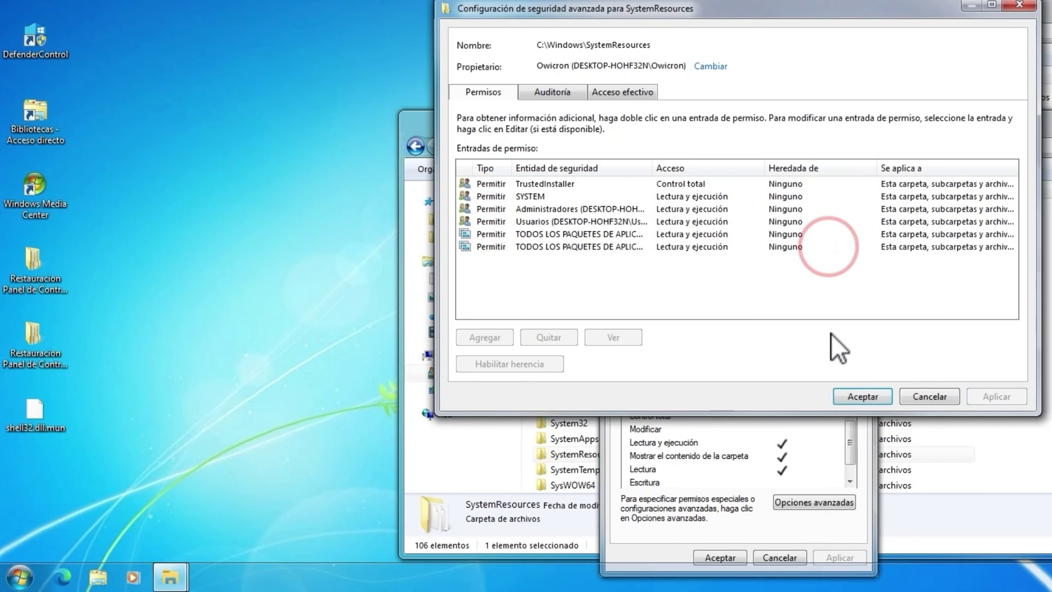
{"action": "left_click", "coordinate": [854, 394]}
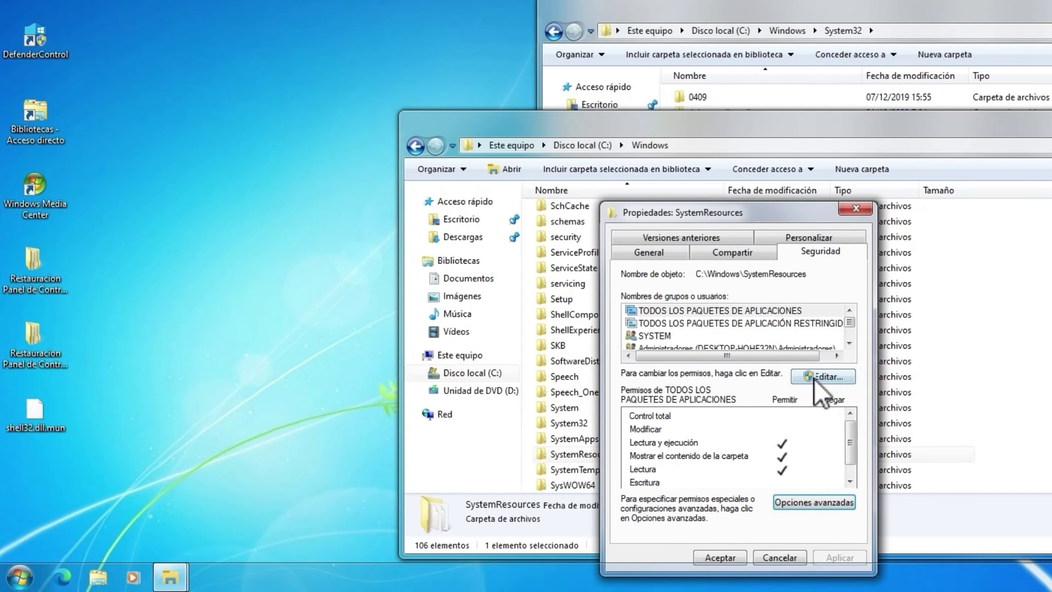
Add the user account to the SystemResources permissions and allow it Control total
{"action": "left_click", "coordinate": [840, 375]}
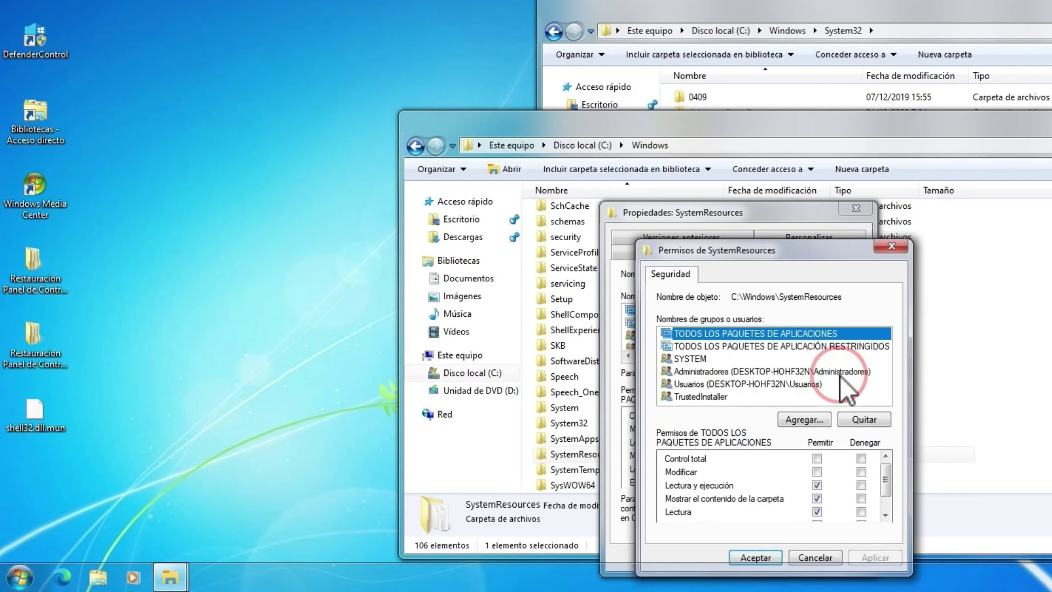
{"action": "left_click", "coordinate": [799, 418]}
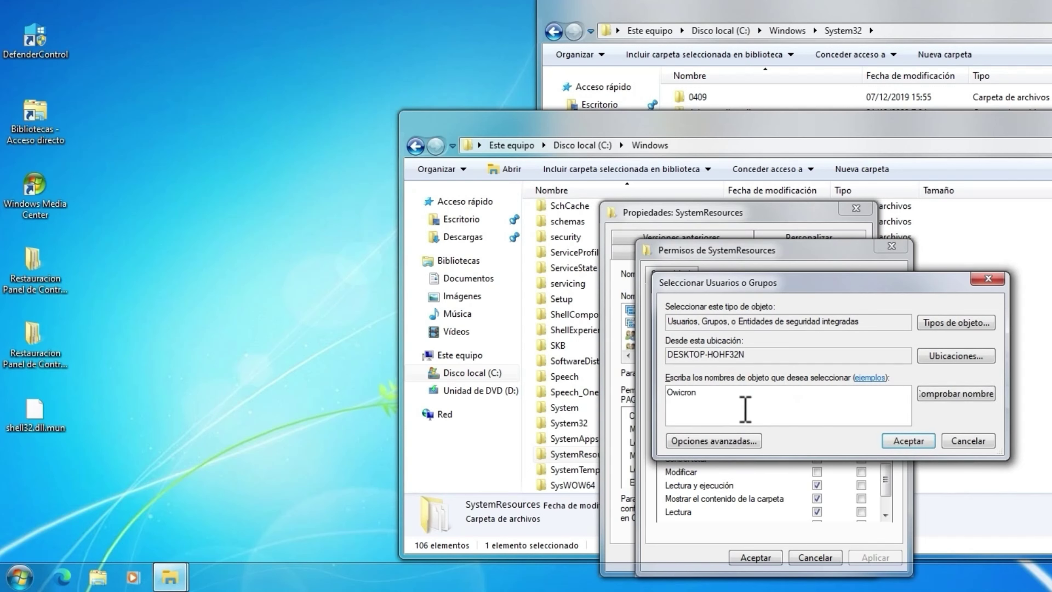
{"action": "left_click", "coordinate": [962, 395]}
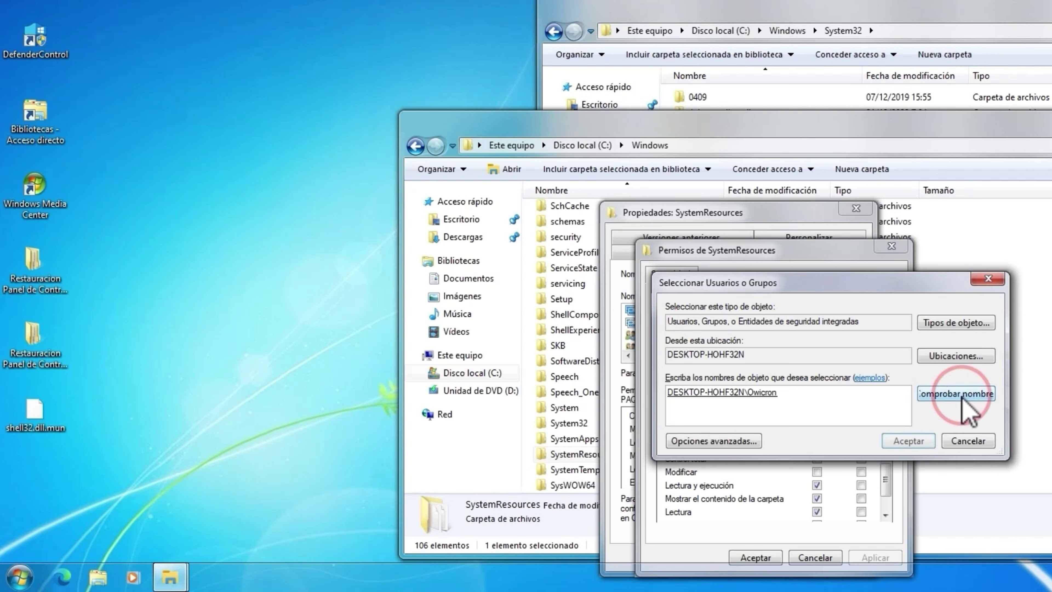
{"action": "left_click", "coordinate": [905, 442]}
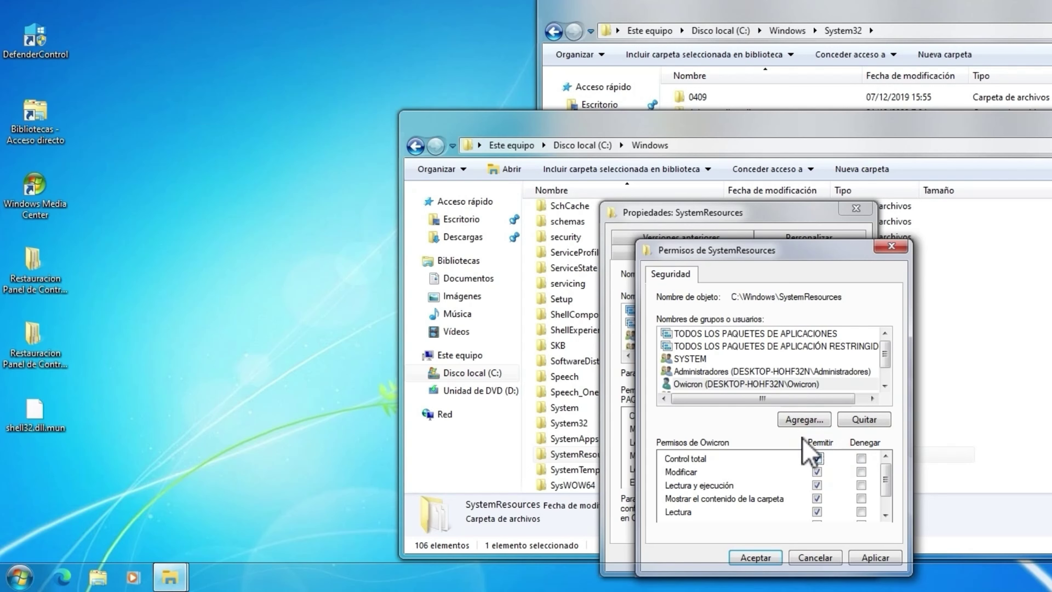
Allow Control total on SystemResources for the Administradores and Usuarios groups, apply the permission changes and close its properties
{"action": "left_click", "coordinate": [751, 371]}
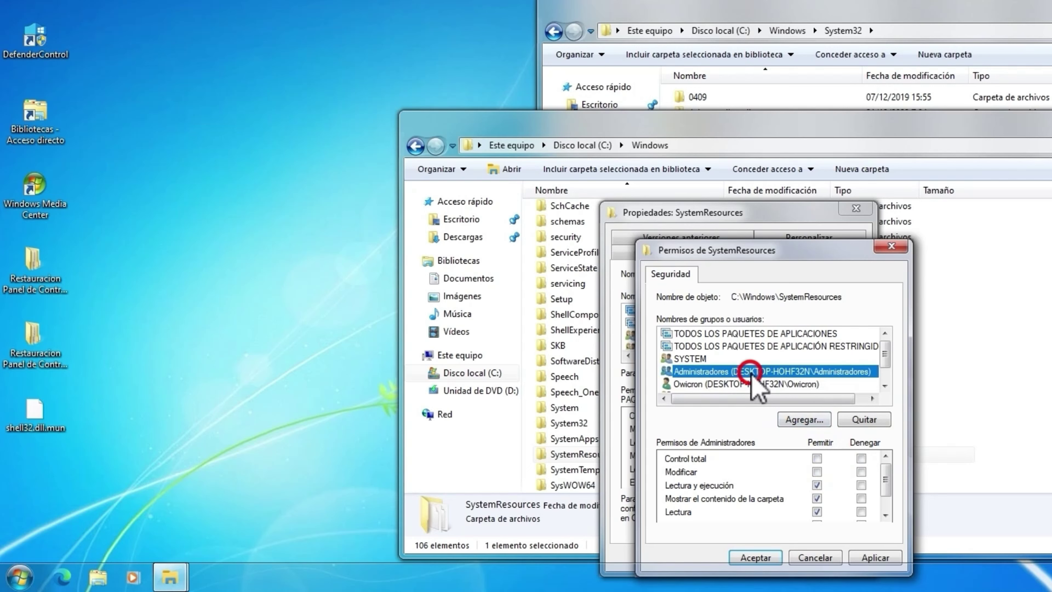
{"action": "left_click", "coordinate": [815, 458]}
{"action": "left_click", "coordinate": [884, 386]}
{"action": "left_click", "coordinate": [884, 386]}
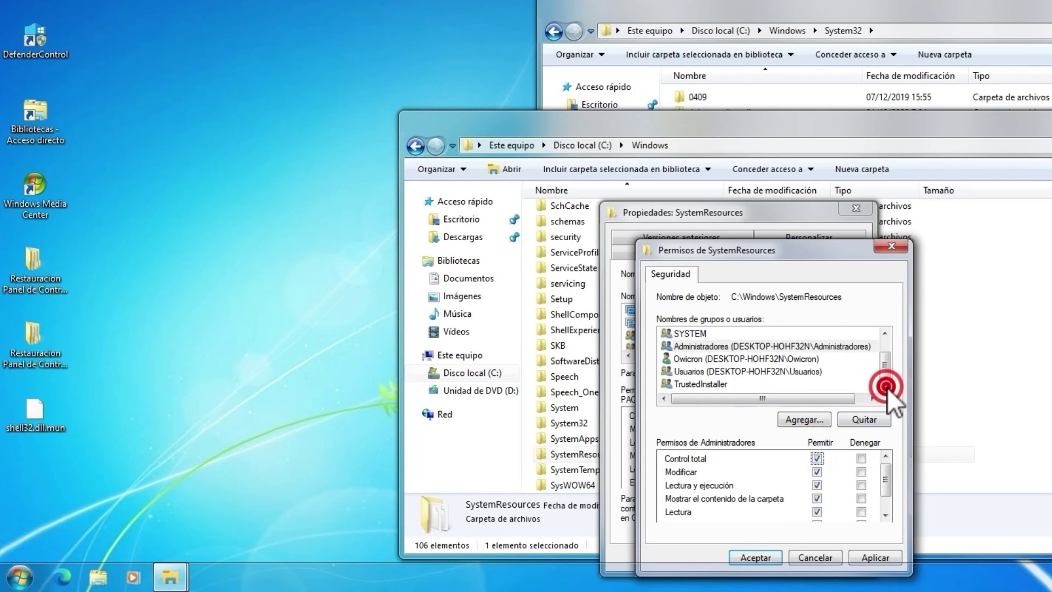
{"action": "left_click", "coordinate": [766, 371]}
{"action": "left_click", "coordinate": [816, 458]}
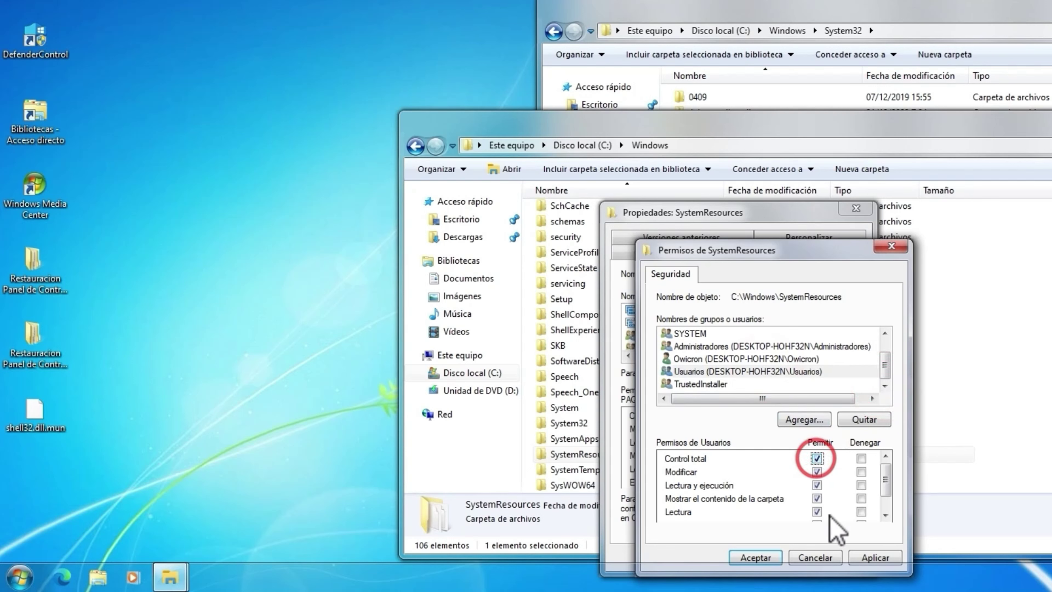
{"action": "left_click", "coordinate": [874, 557]}
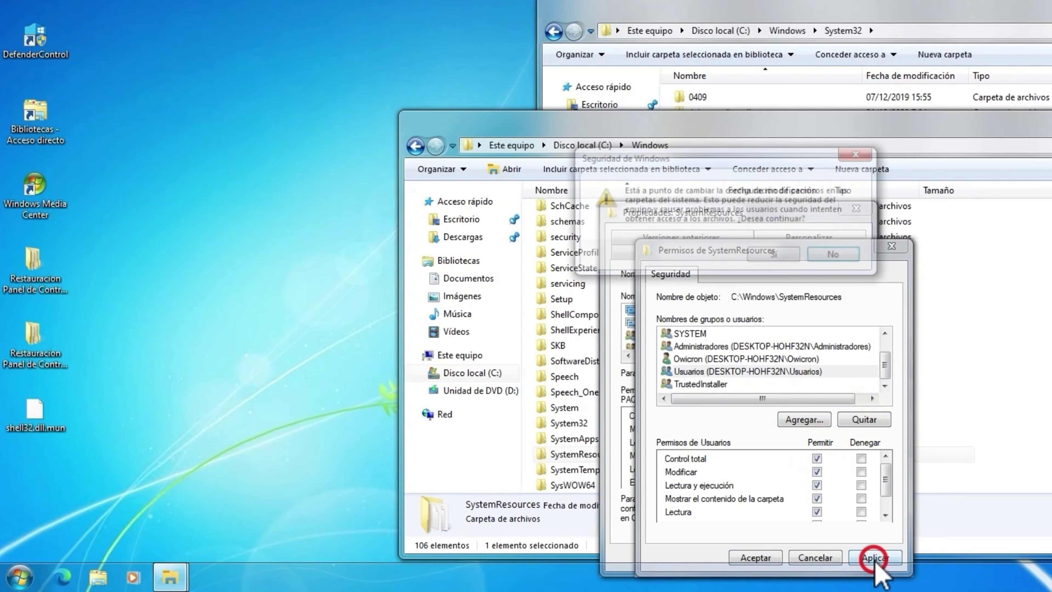
{"action": "left_click", "coordinate": [773, 256]}
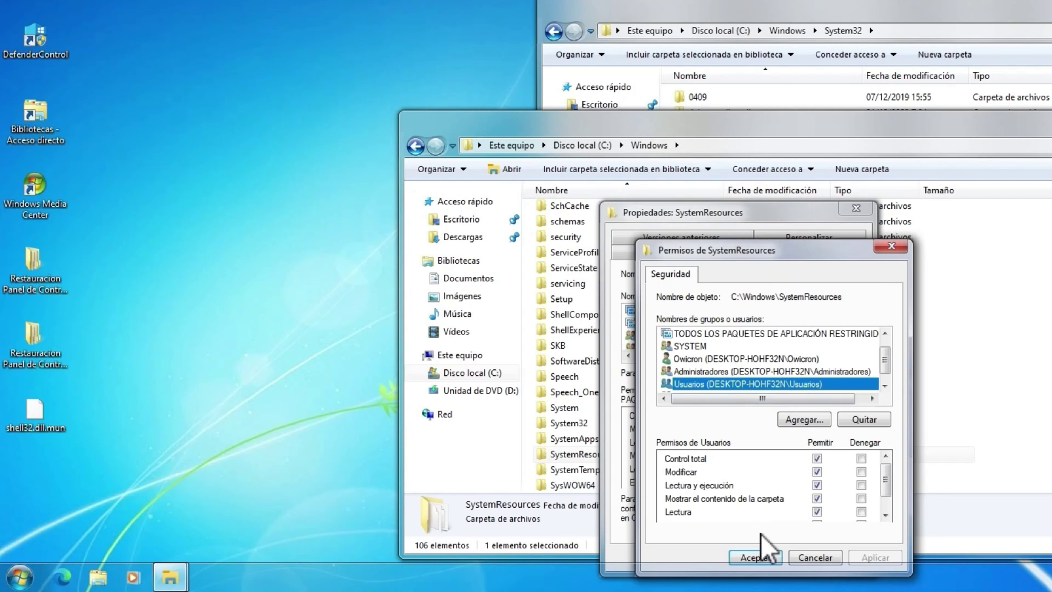
{"action": "left_click", "coordinate": [762, 551]}
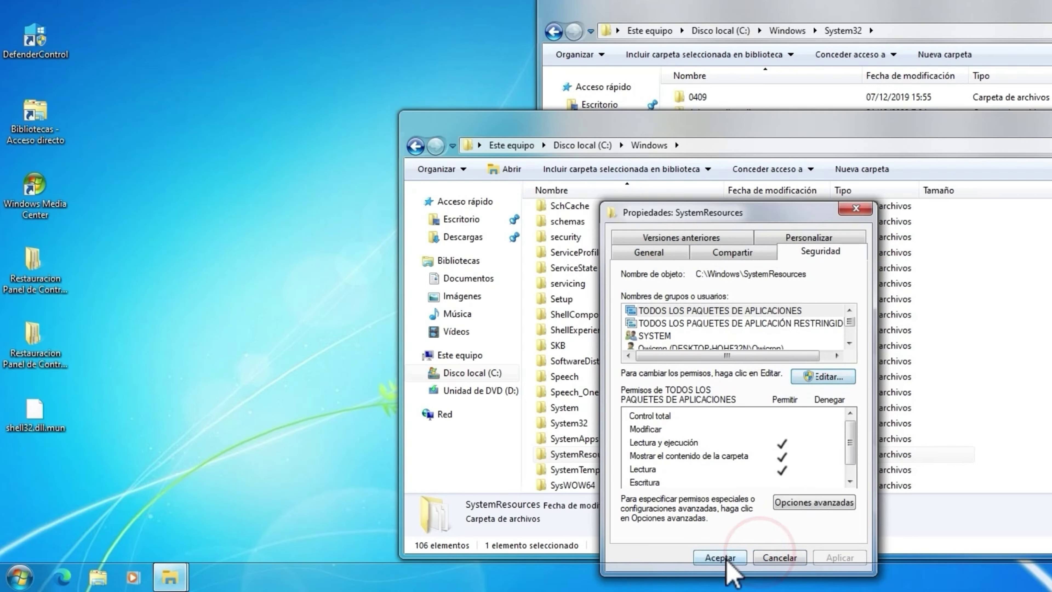
{"action": "left_click", "coordinate": [721, 557]}
Open the advanced security settings of the System32 folder in C:\Windows
{"action": "left_click_drag", "start_coordinate": [579, 456], "coordinate": [595, 455]}
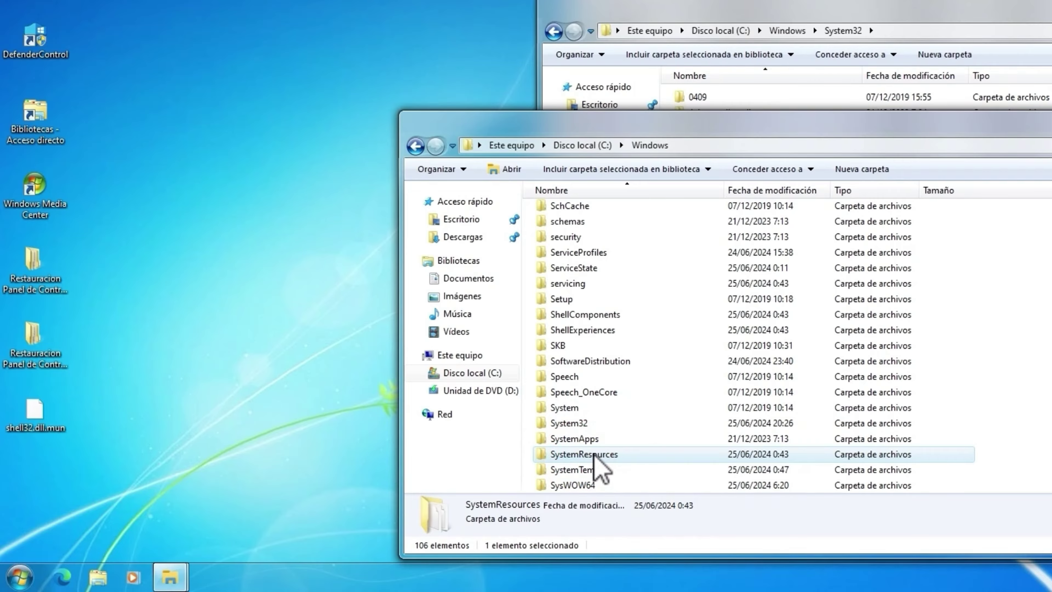
{"action": "right_click", "coordinate": [582, 424]}
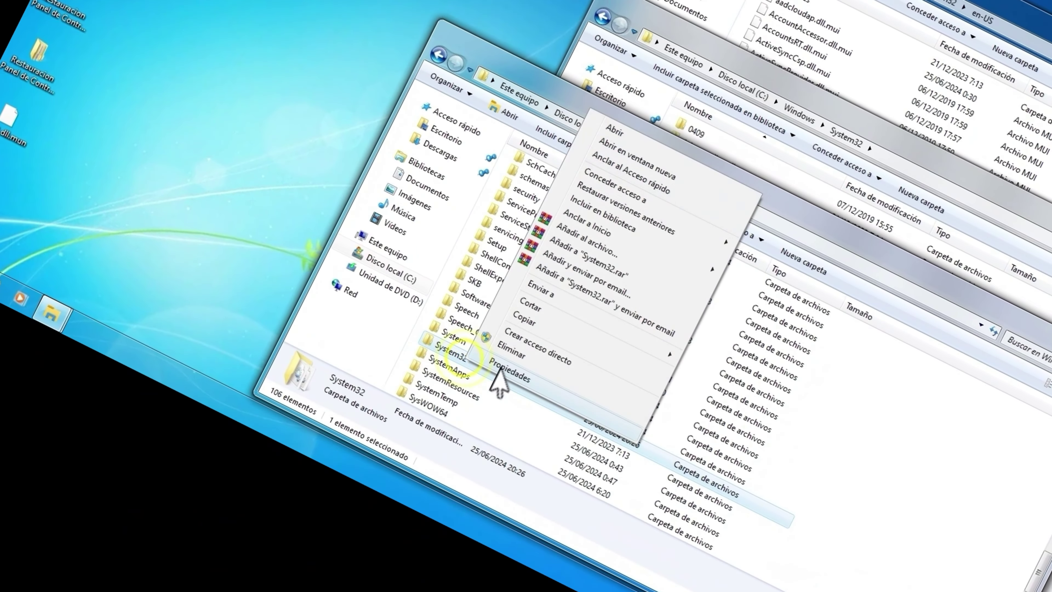
{"action": "left_click", "coordinate": [497, 370]}
{"action": "left_click", "coordinate": [646, 271]}
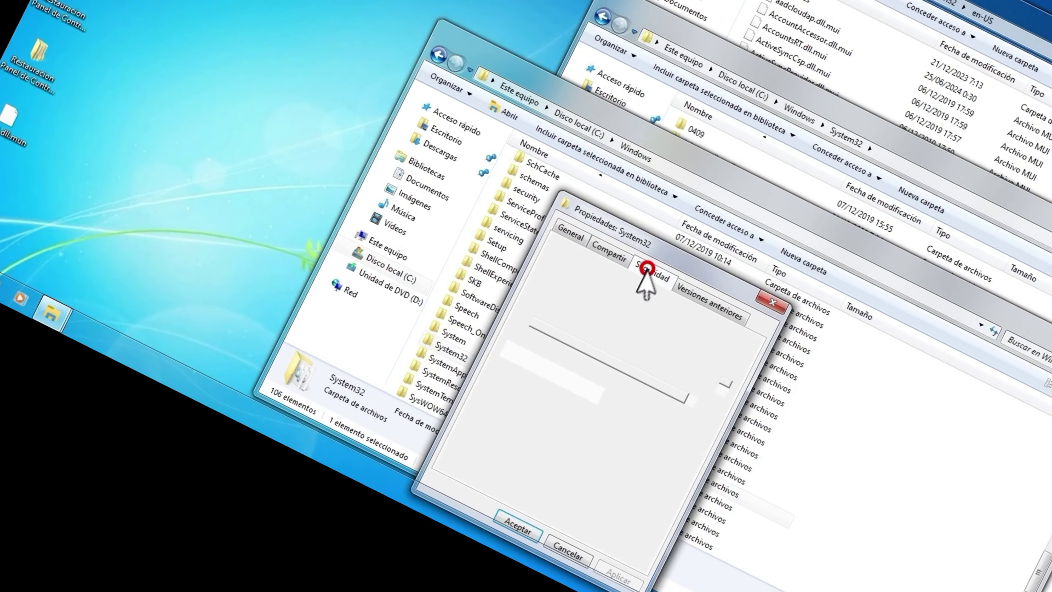
{"action": "left_click", "coordinate": [603, 513]}
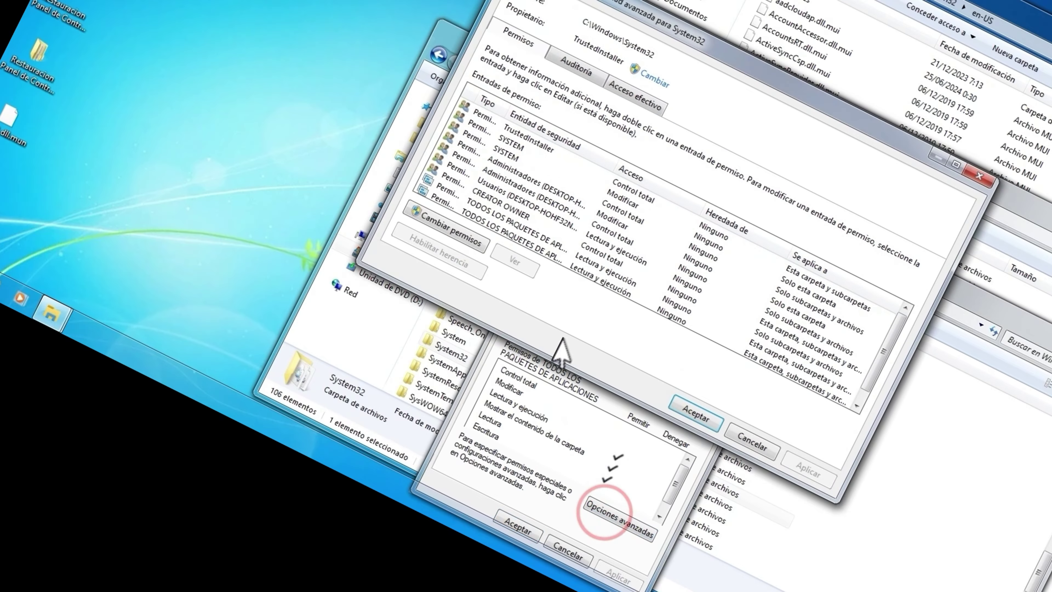
Make the user account the owner of System32, replace the owner on subcontainers and objects, and accept the change
{"action": "left_click", "coordinate": [653, 82]}
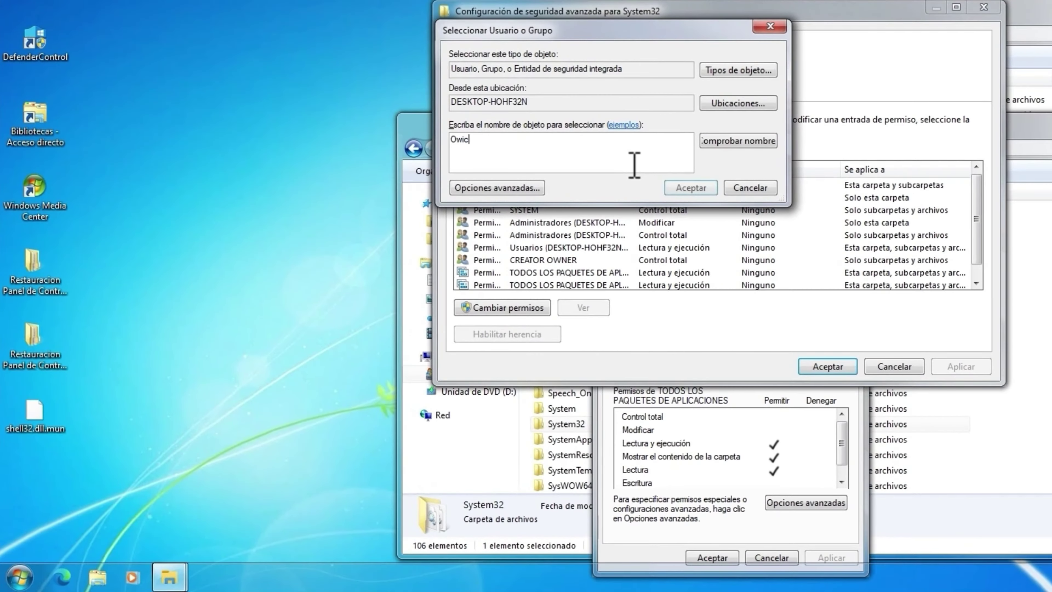
{"action": "left_click", "coordinate": [721, 143]}
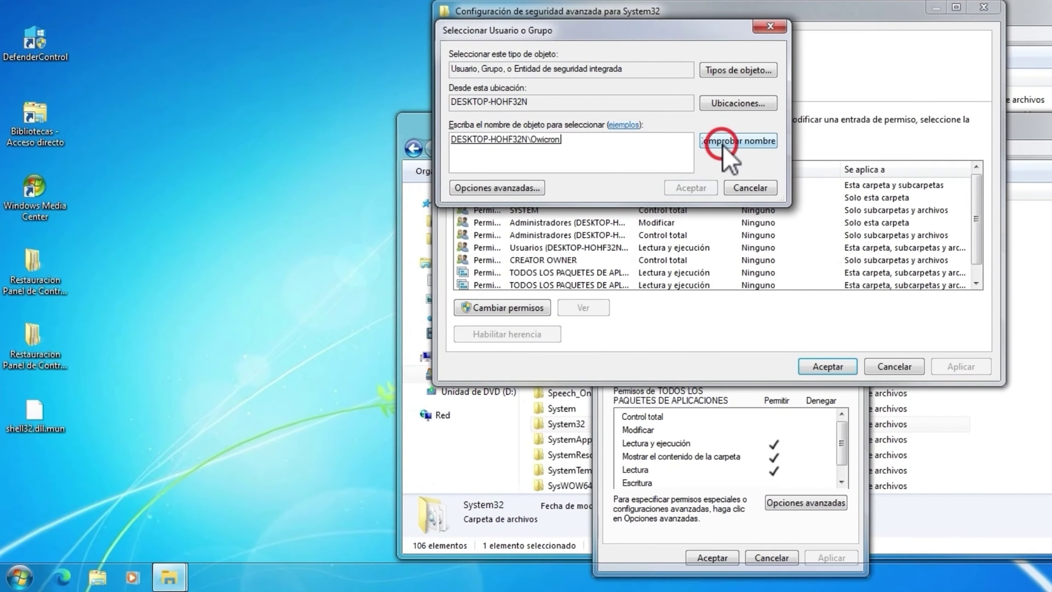
{"action": "left_click", "coordinate": [698, 190]}
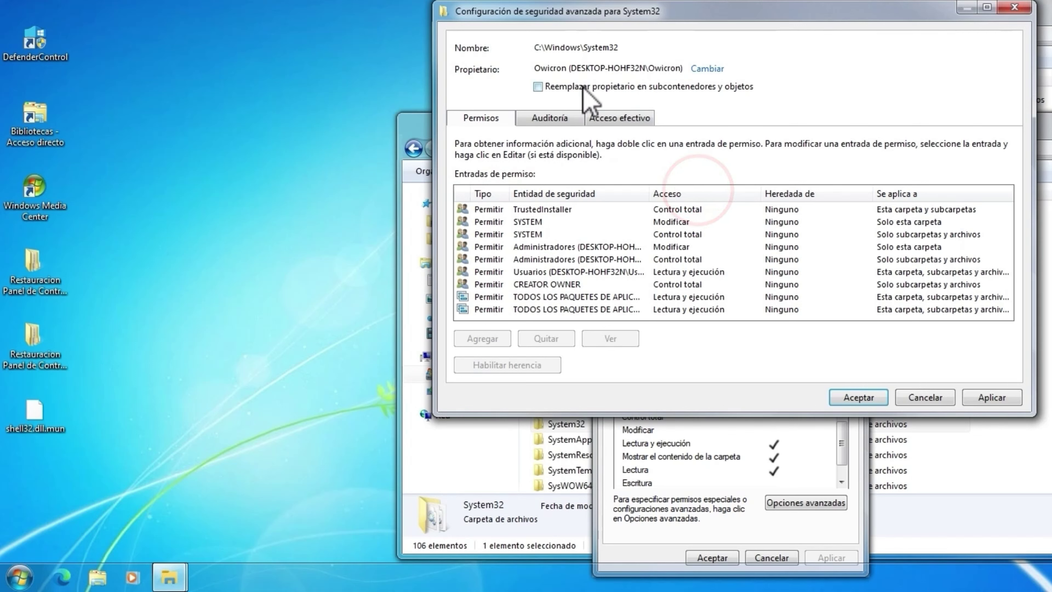
{"action": "left_click", "coordinate": [984, 399]}
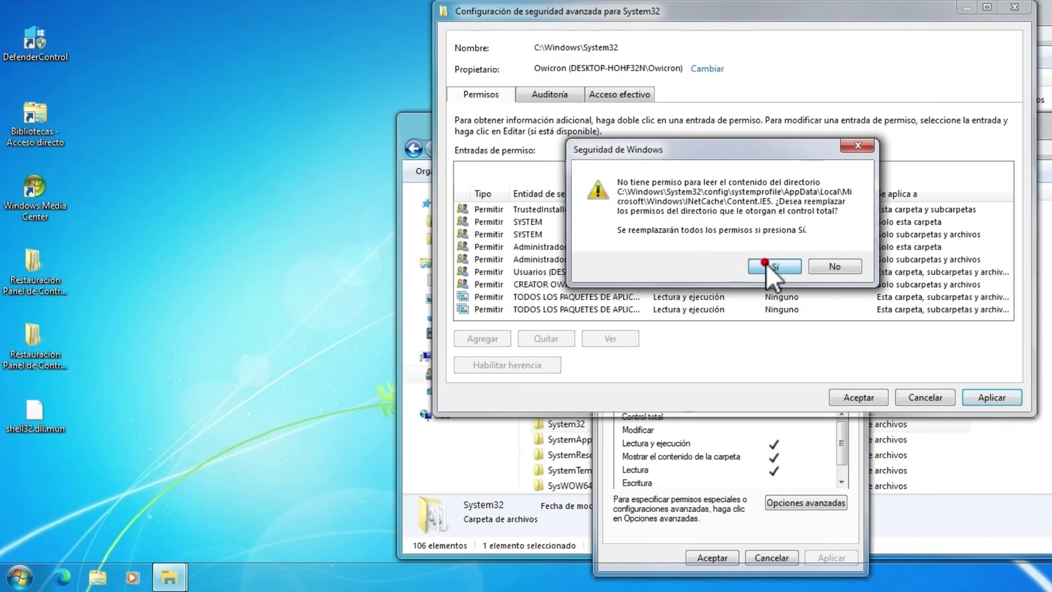
{"action": "left_click", "coordinate": [764, 264]}
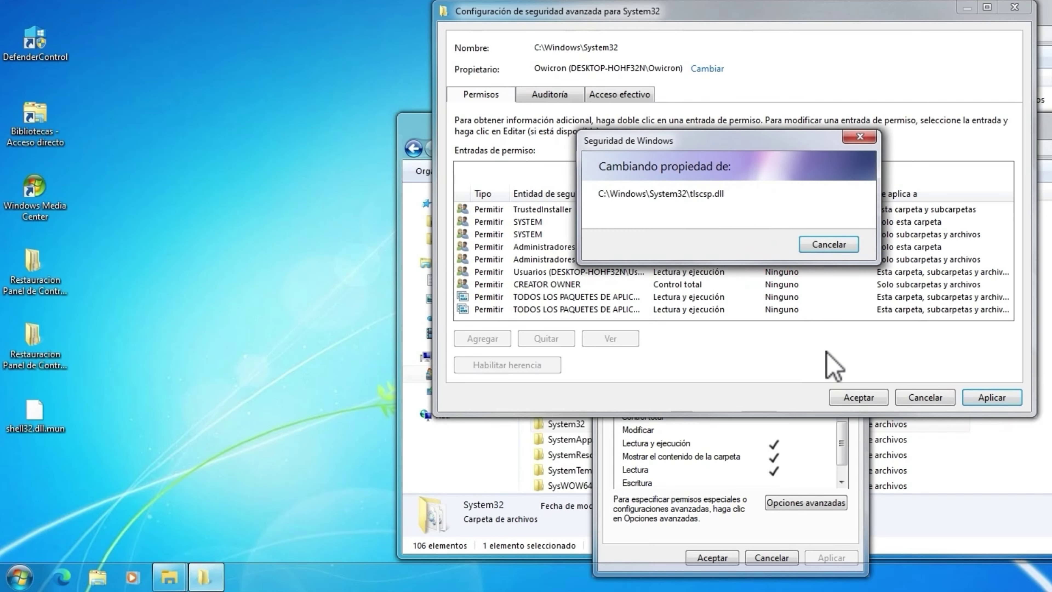
{"action": "left_click", "coordinate": [830, 250]}
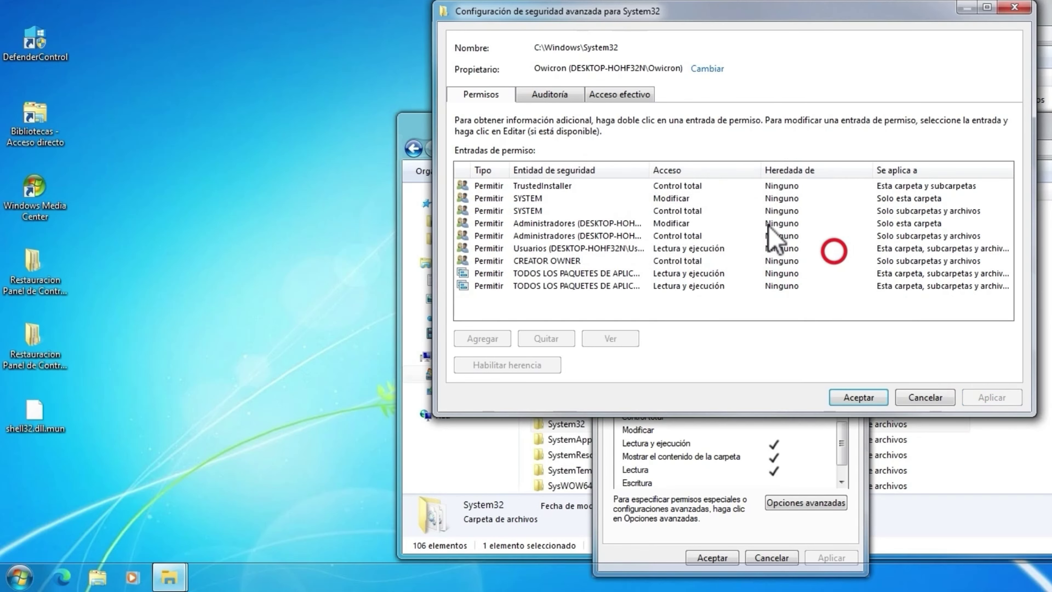
{"action": "left_click", "coordinate": [861, 397]}
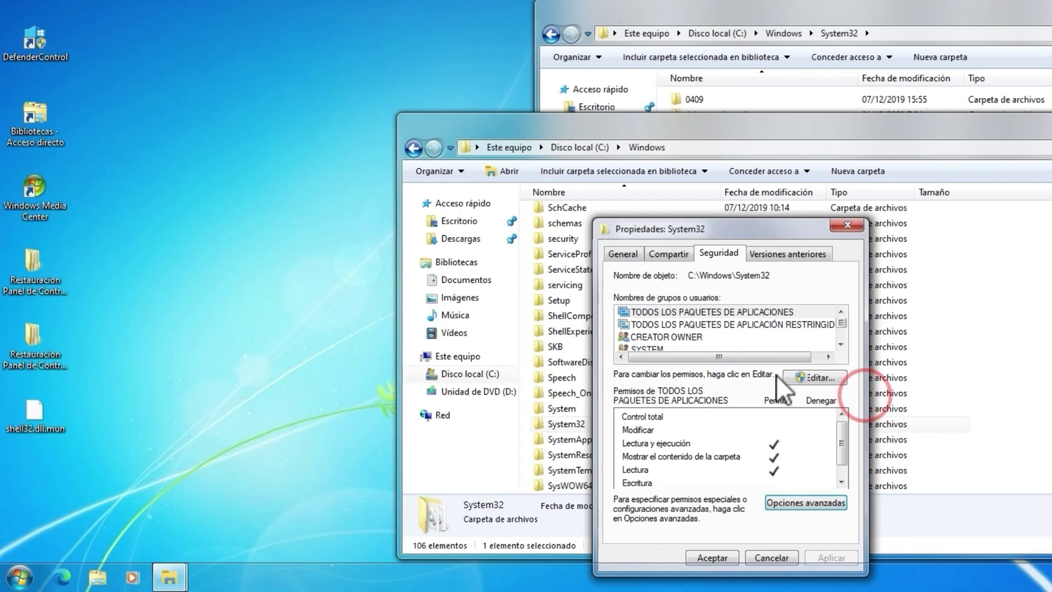
Add the user account to the System32 permissions and allow it Control total
{"action": "left_click", "coordinate": [813, 377]}
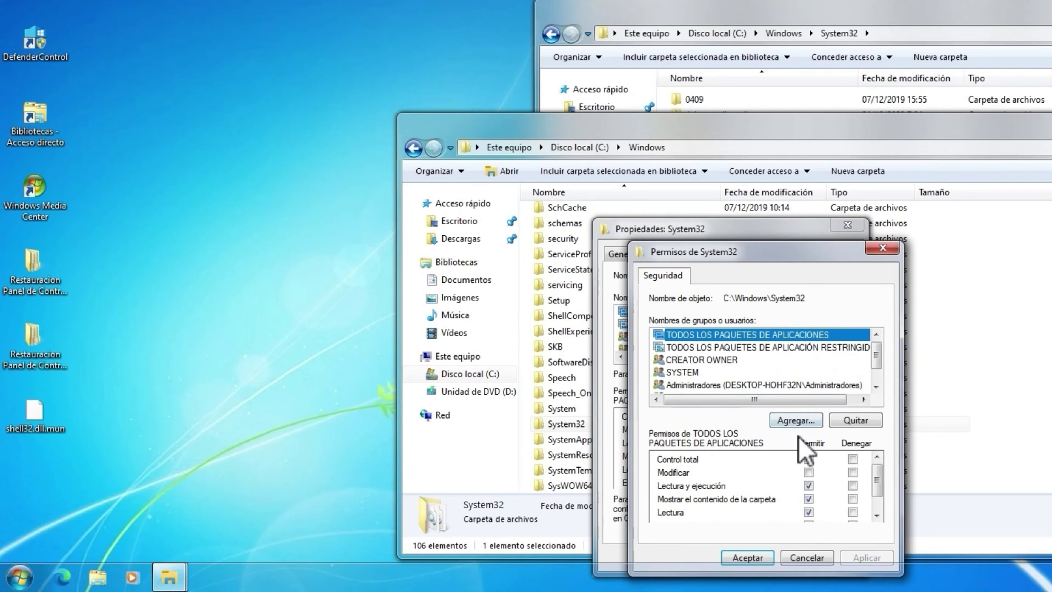
{"action": "left_click", "coordinate": [796, 420]}
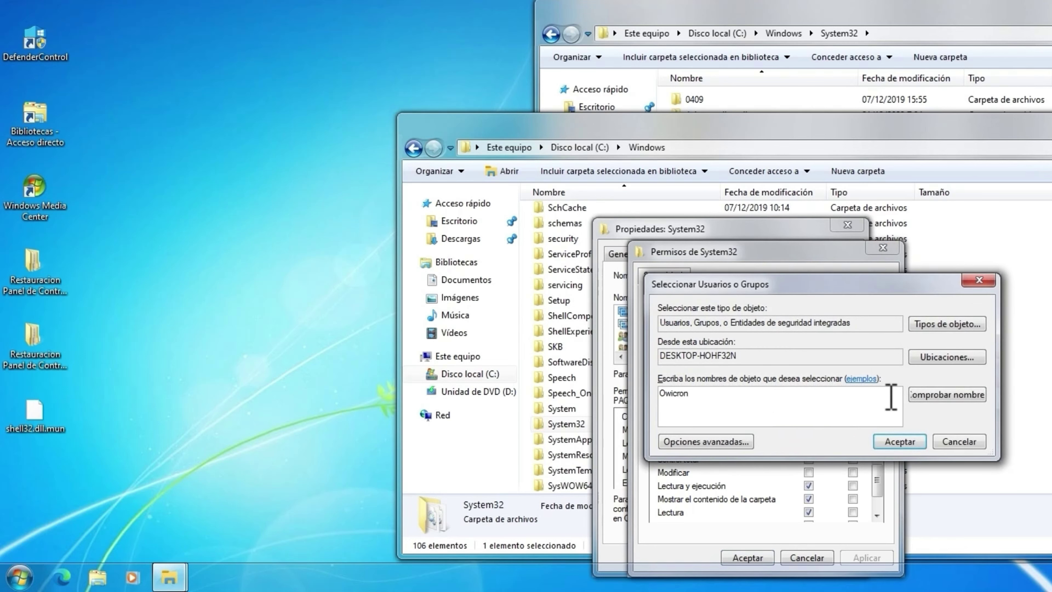
{"action": "left_click", "coordinate": [977, 395]}
{"action": "left_click", "coordinate": [900, 441]}
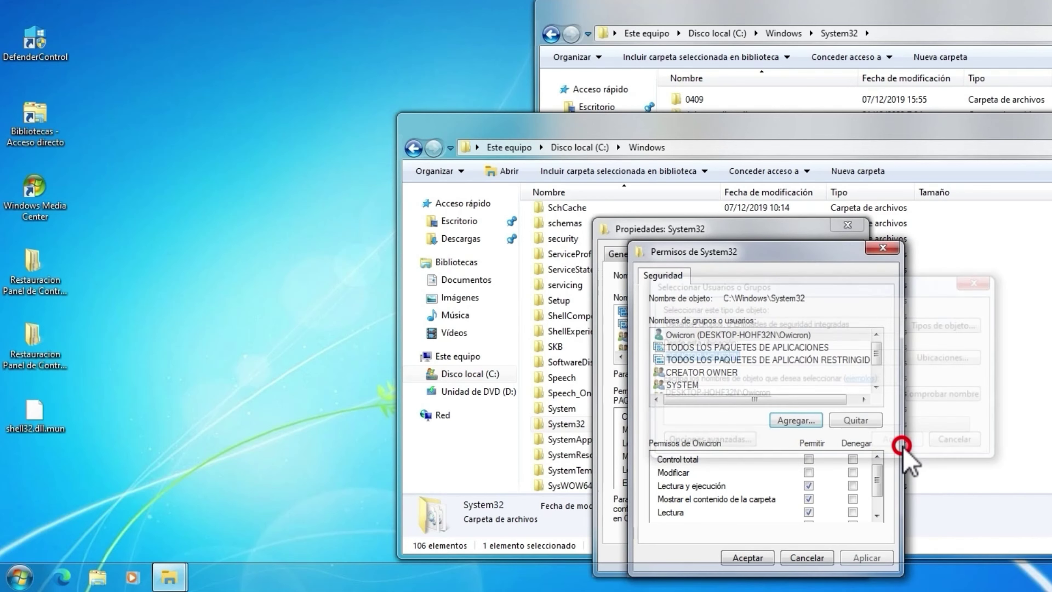
{"action": "left_click", "coordinate": [809, 459]}
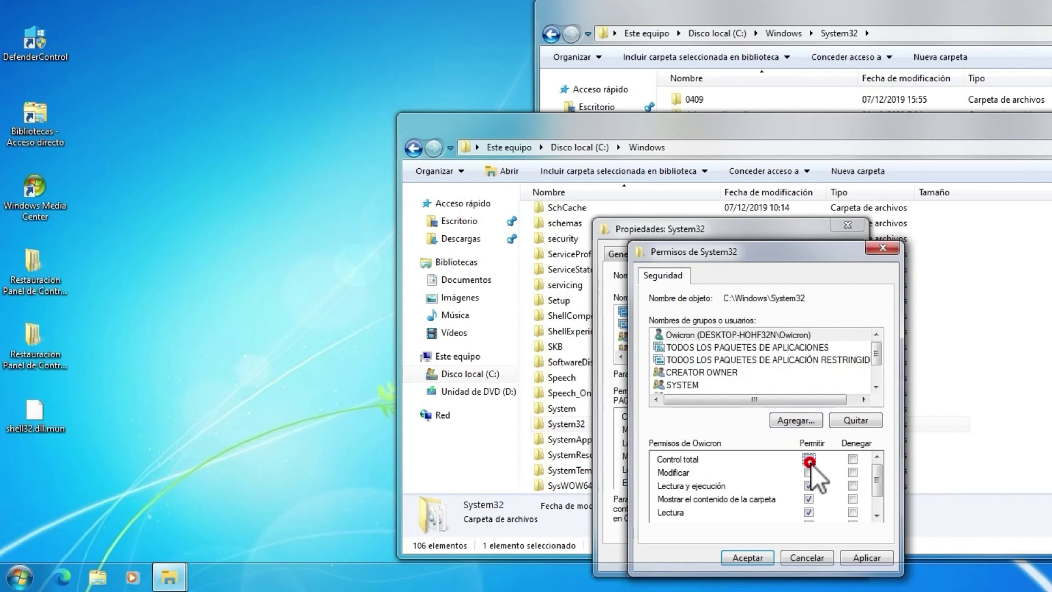
Allow Control total on System32 for the Administradores and Usuarios groups, apply the permission changes and close its properties
{"action": "left_click", "coordinate": [876, 386]}
{"action": "left_click", "coordinate": [876, 387]}
{"action": "left_click", "coordinate": [760, 372]}
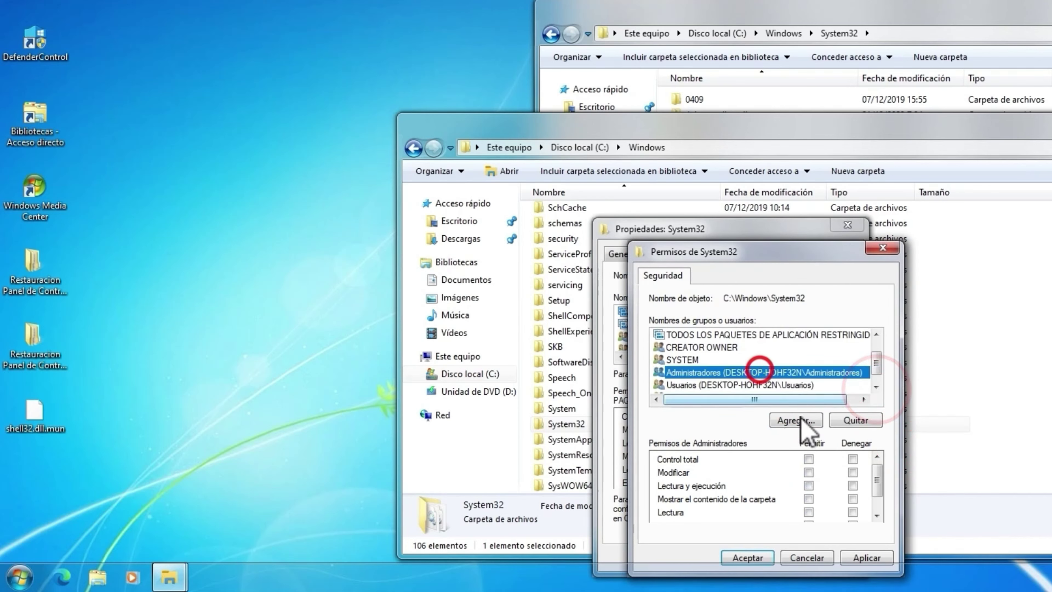
{"action": "left_click", "coordinate": [808, 460]}
{"action": "left_click", "coordinate": [876, 387]}
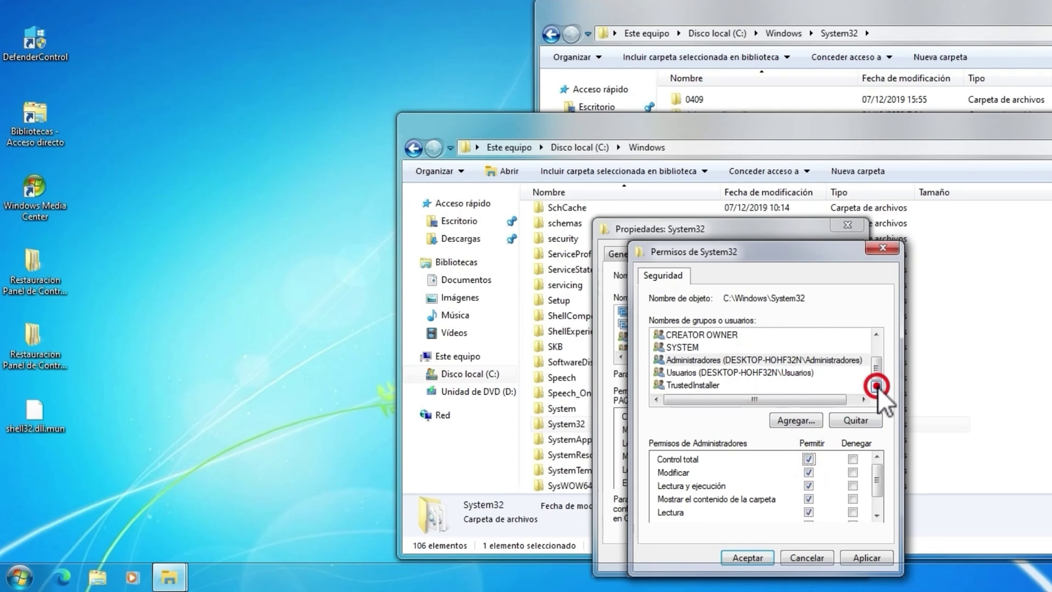
{"action": "left_click", "coordinate": [761, 373]}
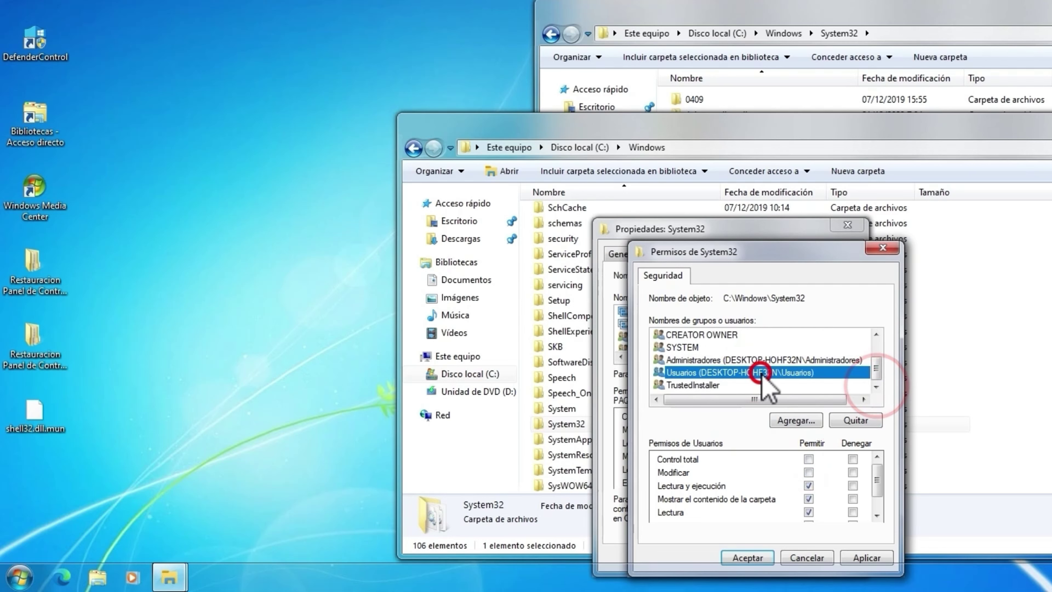
{"action": "left_click", "coordinate": [808, 459]}
{"action": "left_click", "coordinate": [867, 557]}
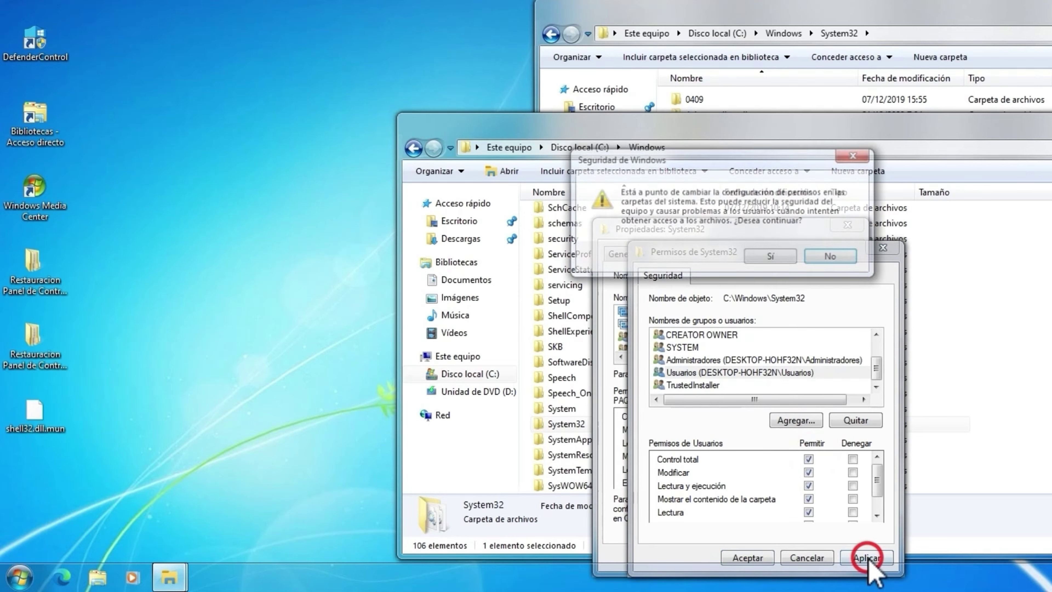
{"action": "left_click", "coordinate": [775, 257]}
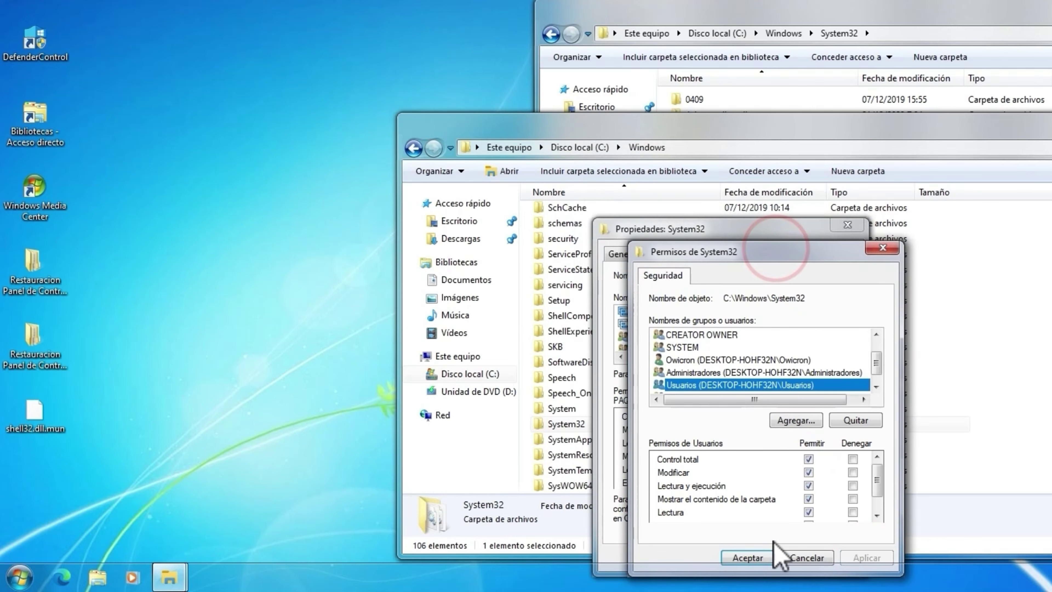
{"action": "left_click", "coordinate": [747, 557]}
{"action": "left_click", "coordinate": [712, 557]}
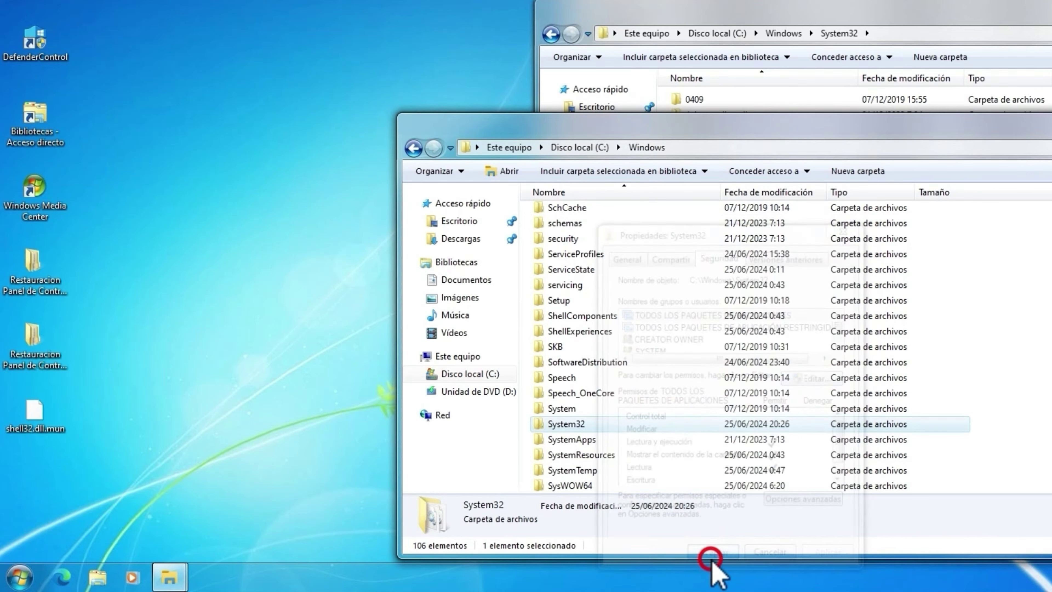
Open the SystemResources folder and select shell32.dll.mun in it
{"action": "left_click", "coordinate": [607, 456]}
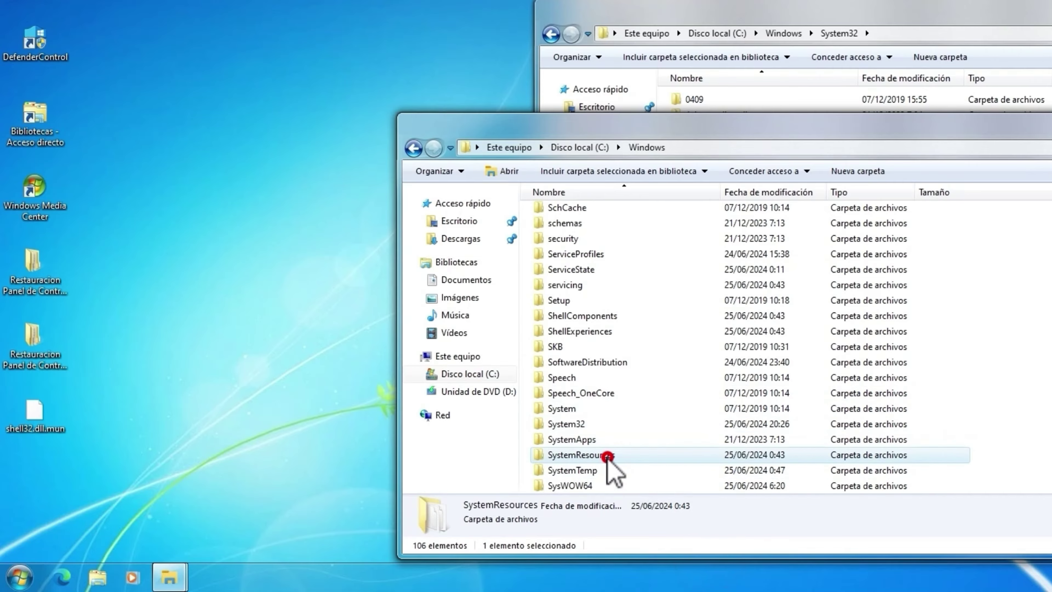
{"action": "double_click", "coordinate": [601, 453]}
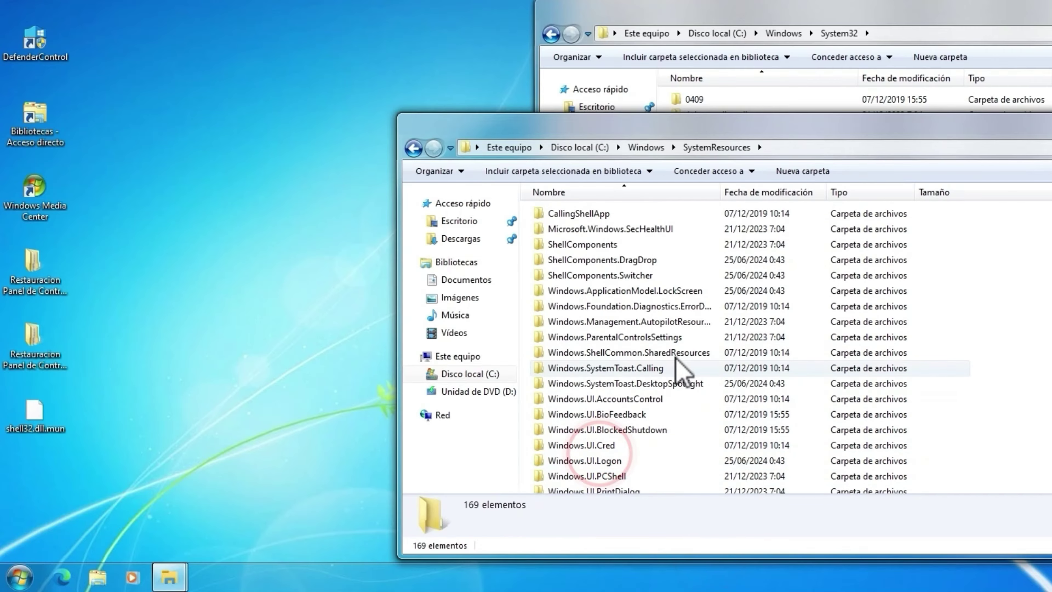
{"action": "left_click", "coordinate": [664, 370]}
{"action": "key", "text": "s"}
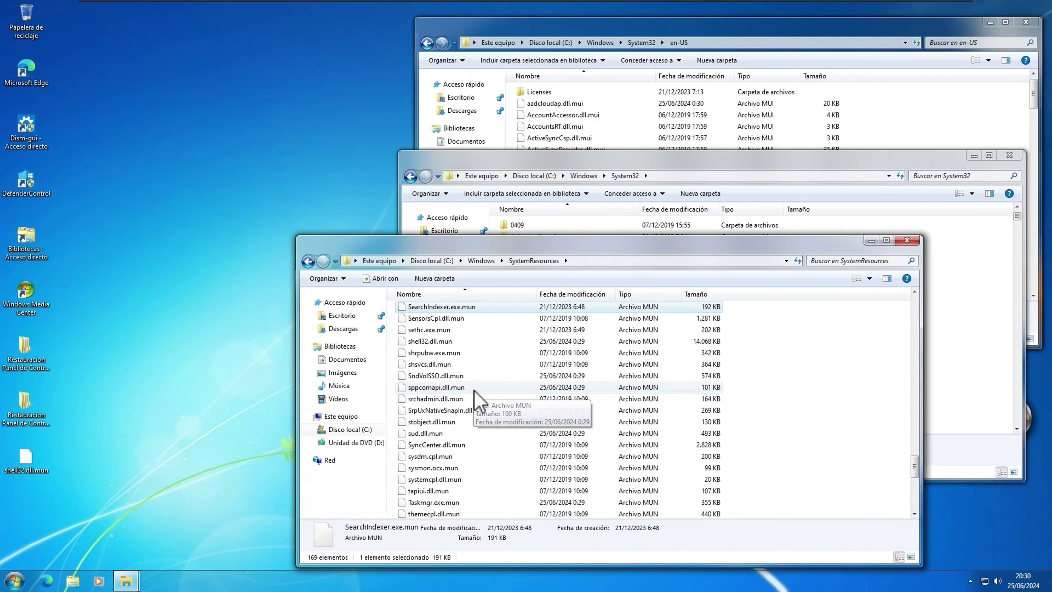
{"action": "left_click", "coordinate": [448, 341]}
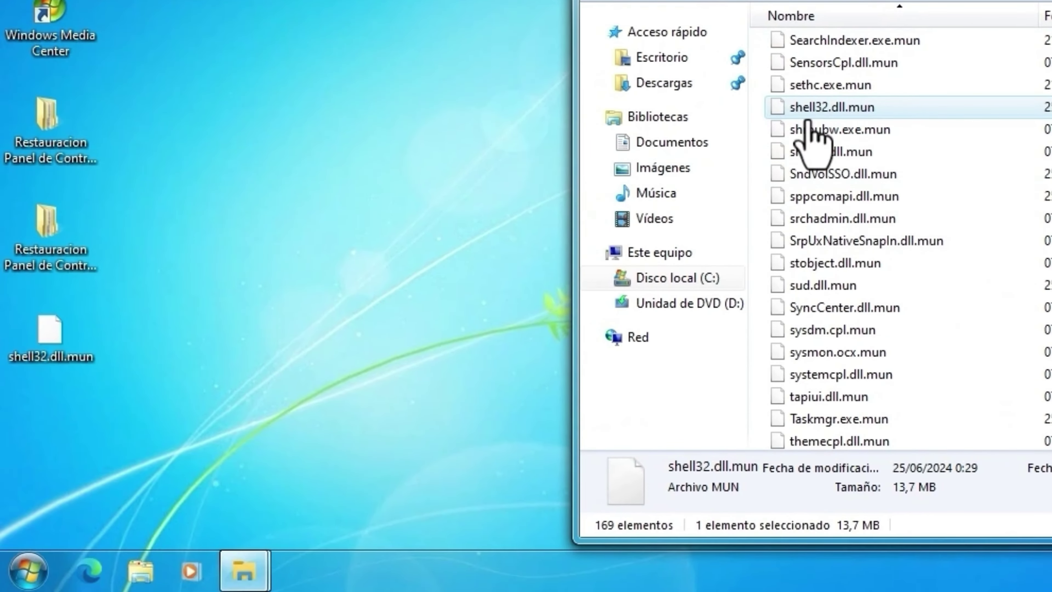
Open the 7 Style folder under CPL Restoration, Control Panel Links in the Restauracion Panel de Control 7.5 desktop folder
{"action": "left_click", "coordinate": [67, 132]}
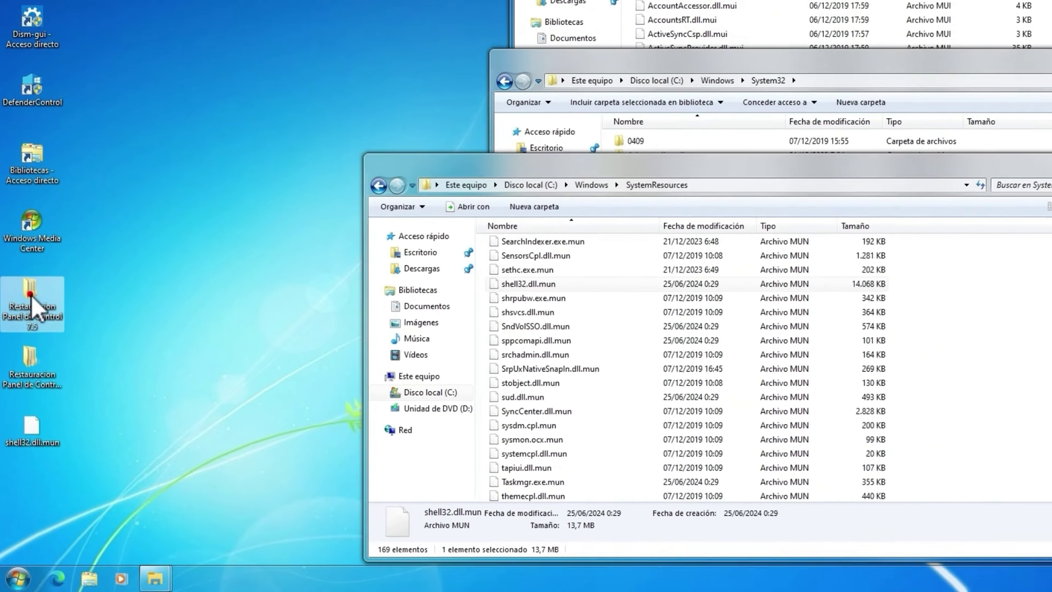
{"action": "double_click", "coordinate": [47, 133]}
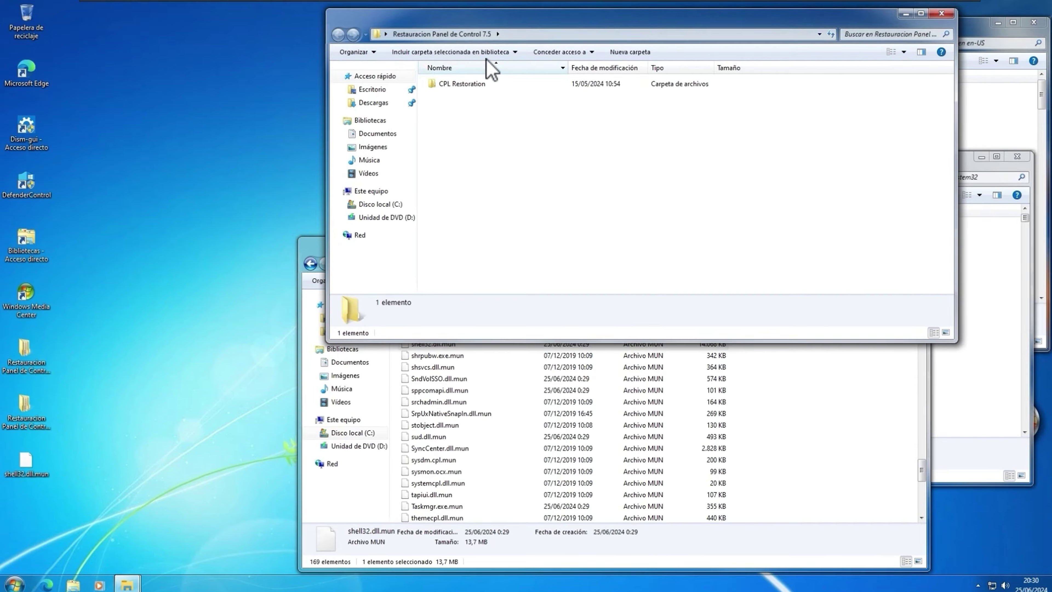
{"action": "left_click_drag", "start_coordinate": [456, 16], "coordinate": [203, 68]}
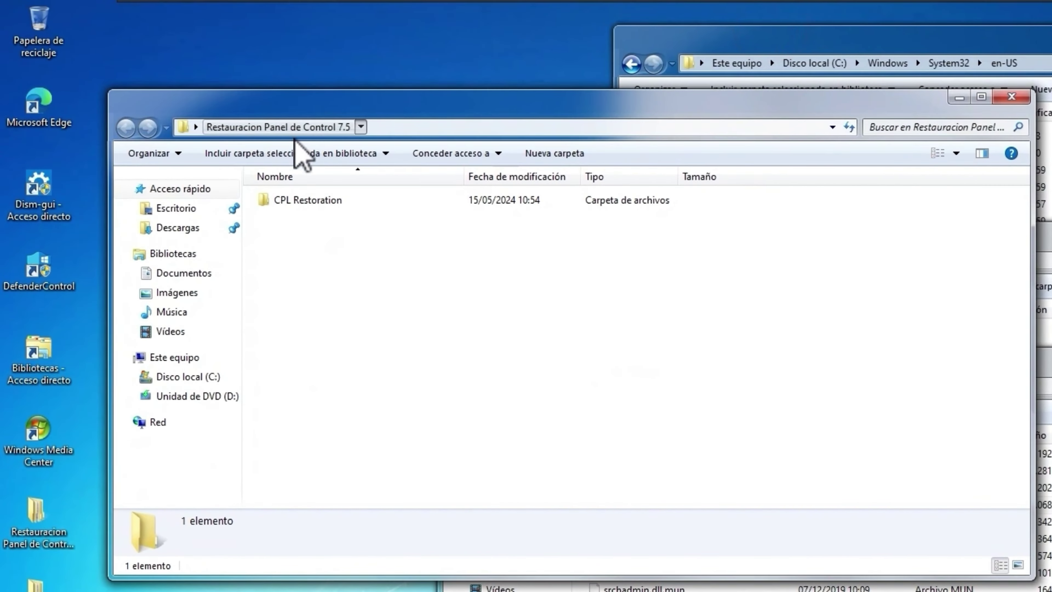
{"action": "double_click", "coordinate": [299, 200]}
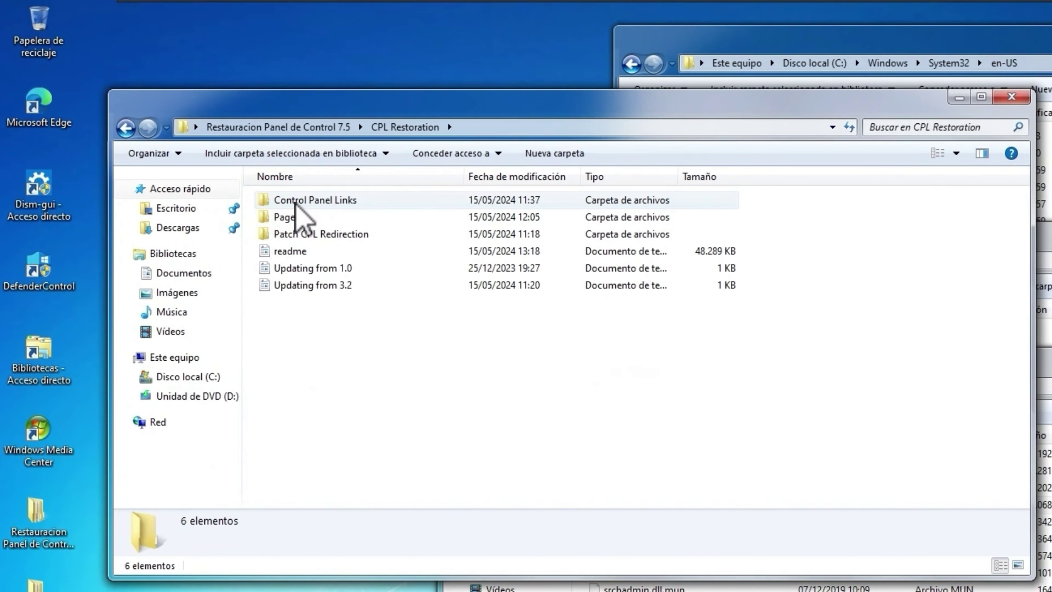
{"action": "double_click", "coordinate": [297, 201]}
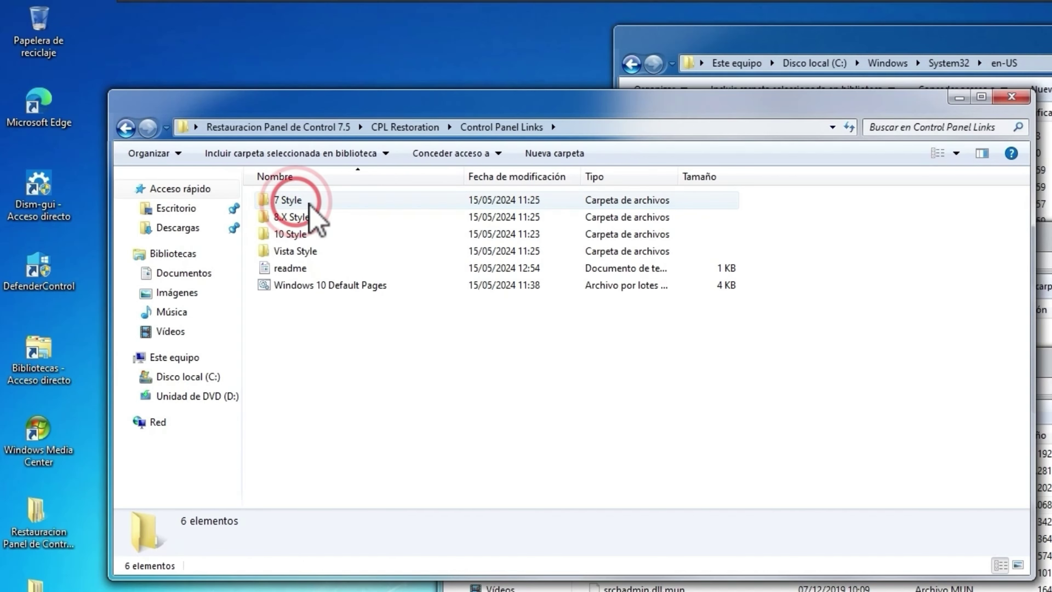
{"action": "left_click", "coordinate": [294, 200]}
{"action": "left_click_drag", "start_coordinate": [299, 202], "coordinate": [302, 203]}
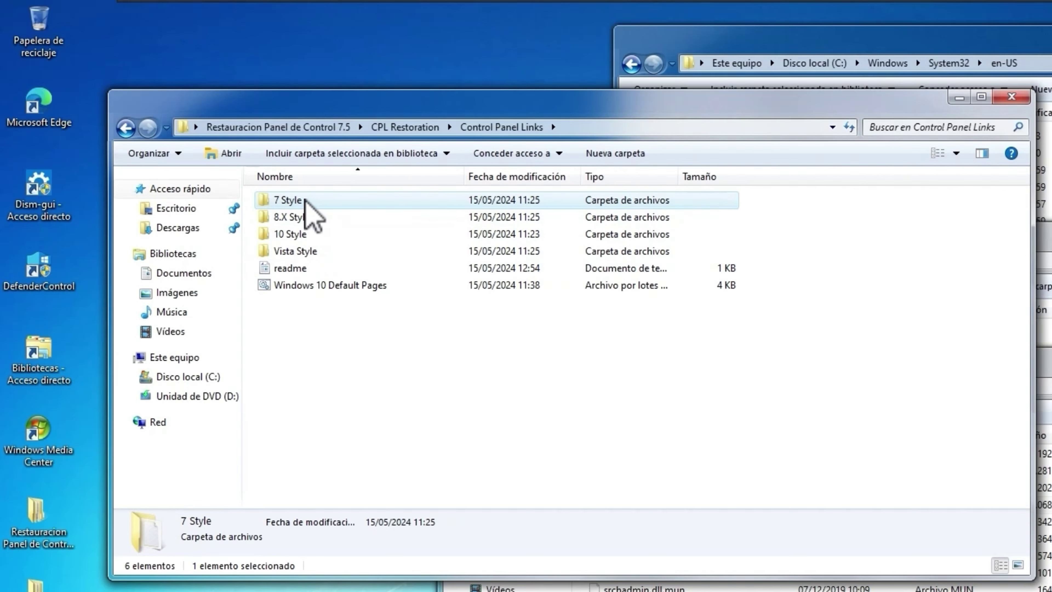
{"action": "double_click", "coordinate": [295, 200]}
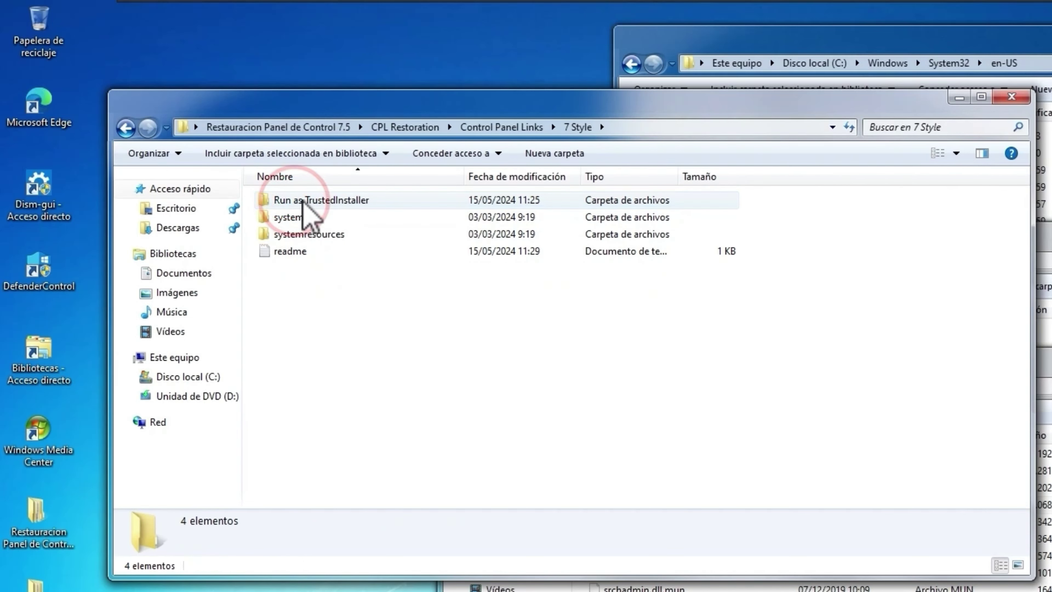
Move shell7.dll from the 7 Style system32 folder into the Windows System32 folder
{"action": "left_click", "coordinate": [300, 217]}
{"action": "double_click", "coordinate": [295, 218]}
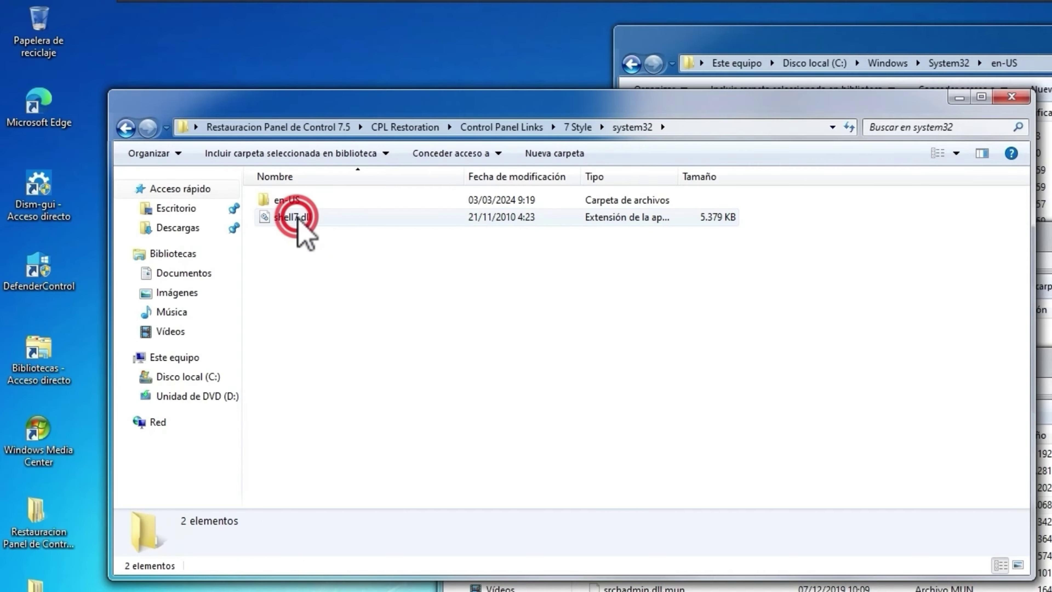
{"action": "left_click", "coordinate": [294, 217]}
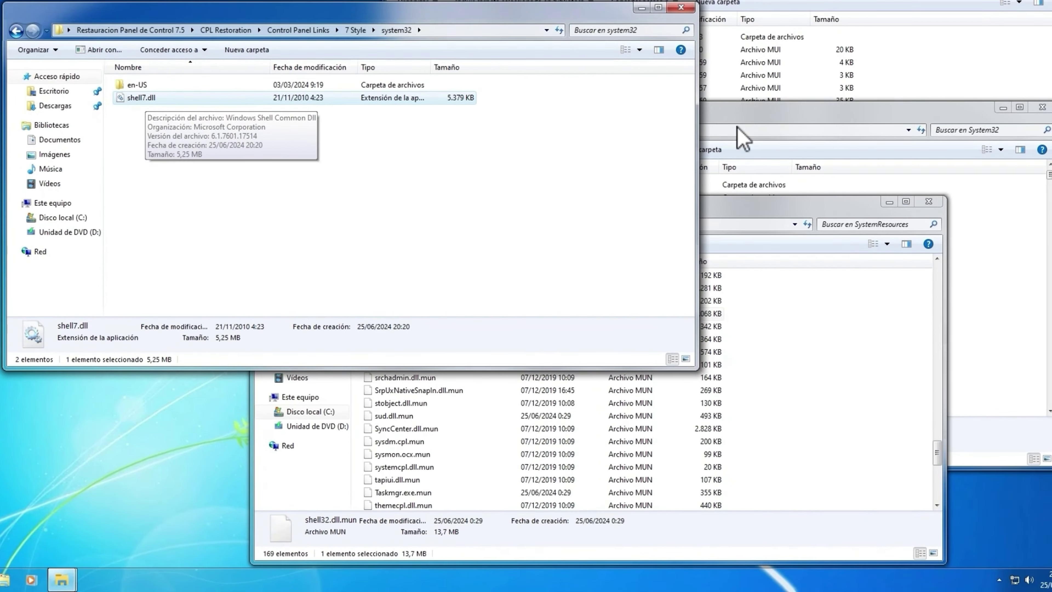
{"action": "left_click", "coordinate": [781, 113]}
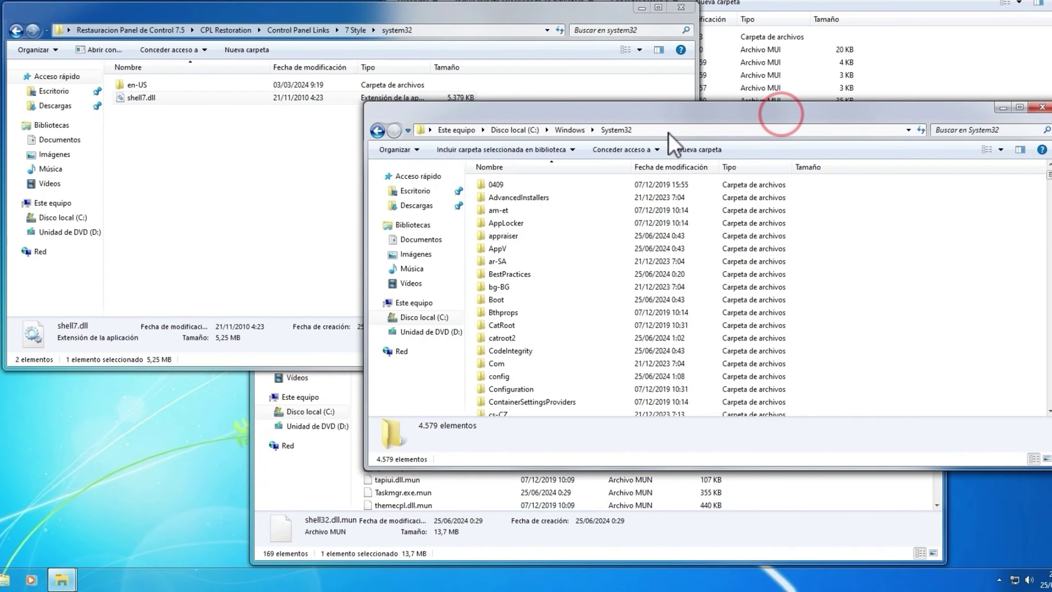
{"action": "scroll", "coordinate": [898, 255], "scroll_direction": "down", "scroll_amount": 20}
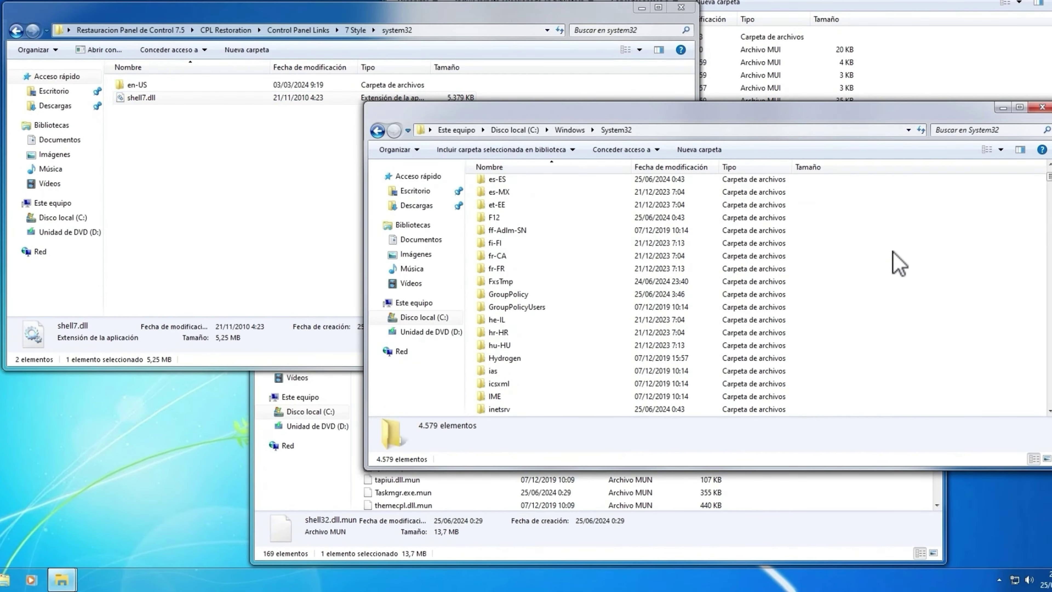
{"action": "scroll", "coordinate": [894, 253], "scroll_direction": "down", "scroll_amount": 20}
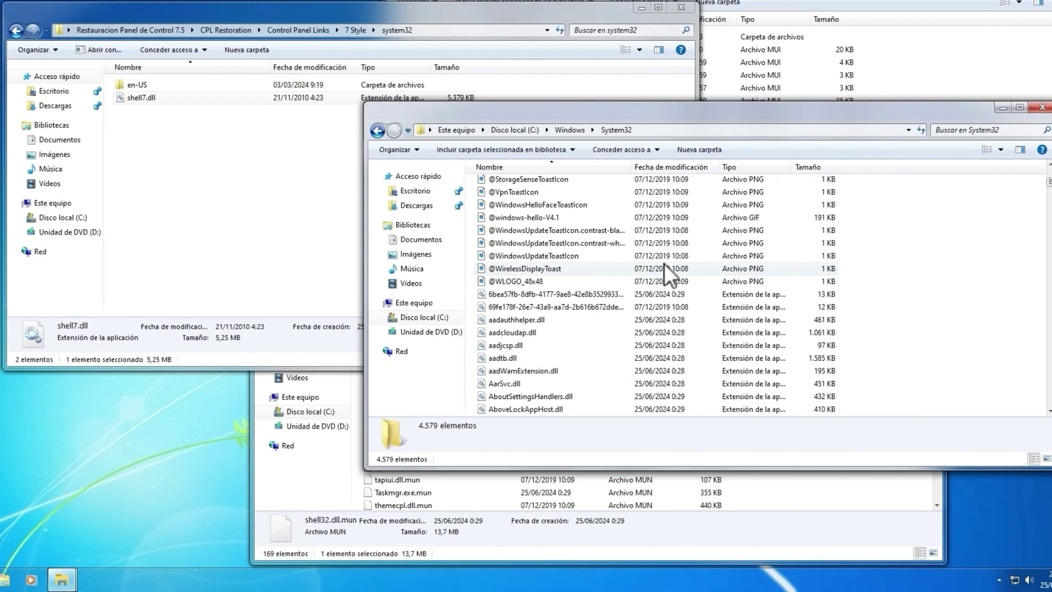
{"action": "left_click_drag", "start_coordinate": [141, 98], "coordinate": [888, 308]}
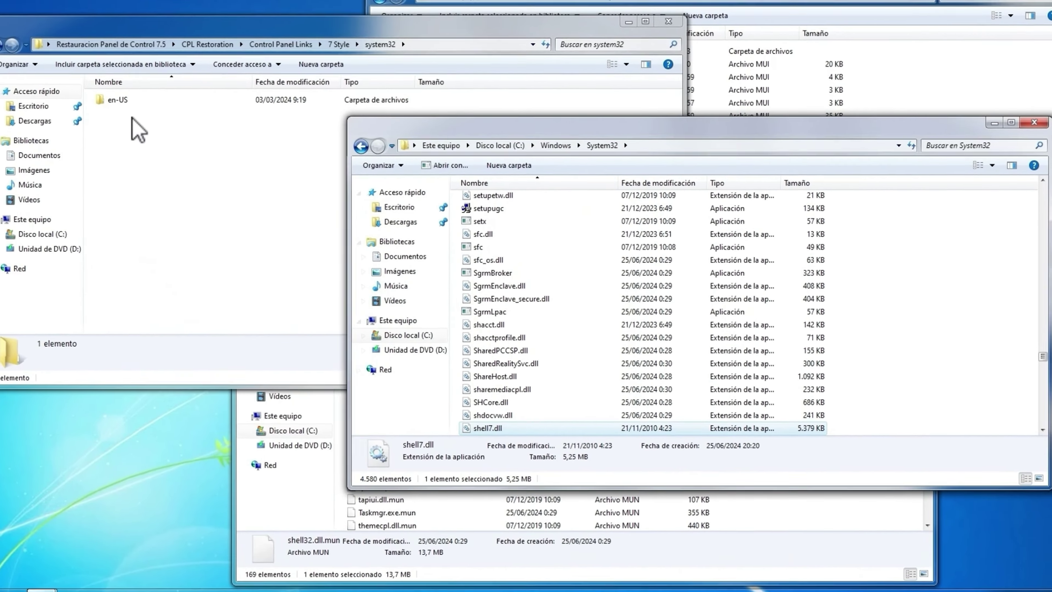
Move shell7.dll.mui from the 7 Style en-US folder into the Windows System32 en-US folder, granting administrator permission
{"action": "left_click", "coordinate": [131, 87]}
{"action": "double_click", "coordinate": [46, 157]}
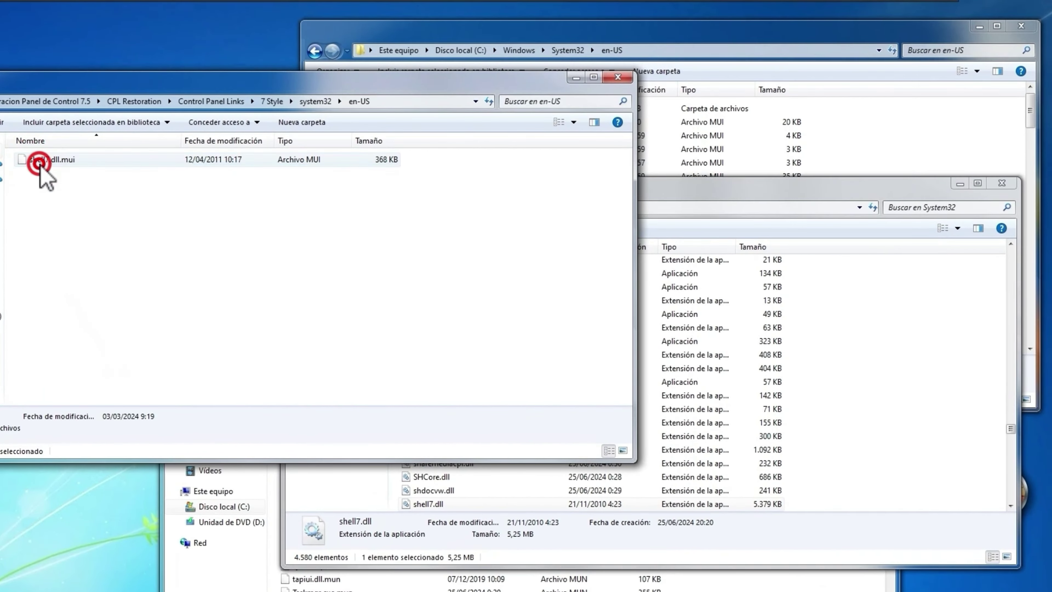
{"action": "left_click", "coordinate": [58, 158]}
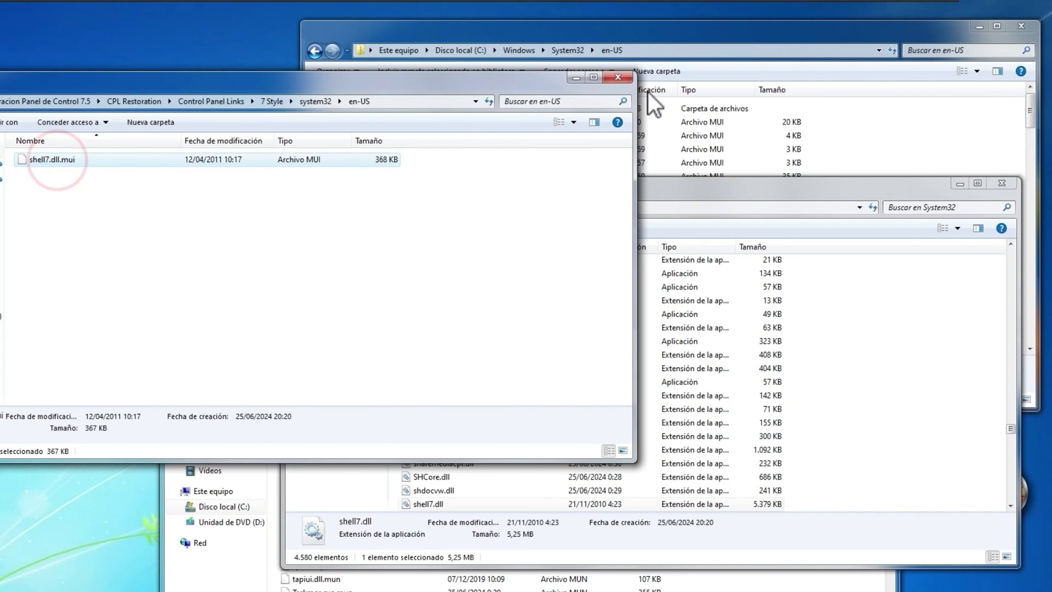
{"action": "left_click", "coordinate": [737, 32]}
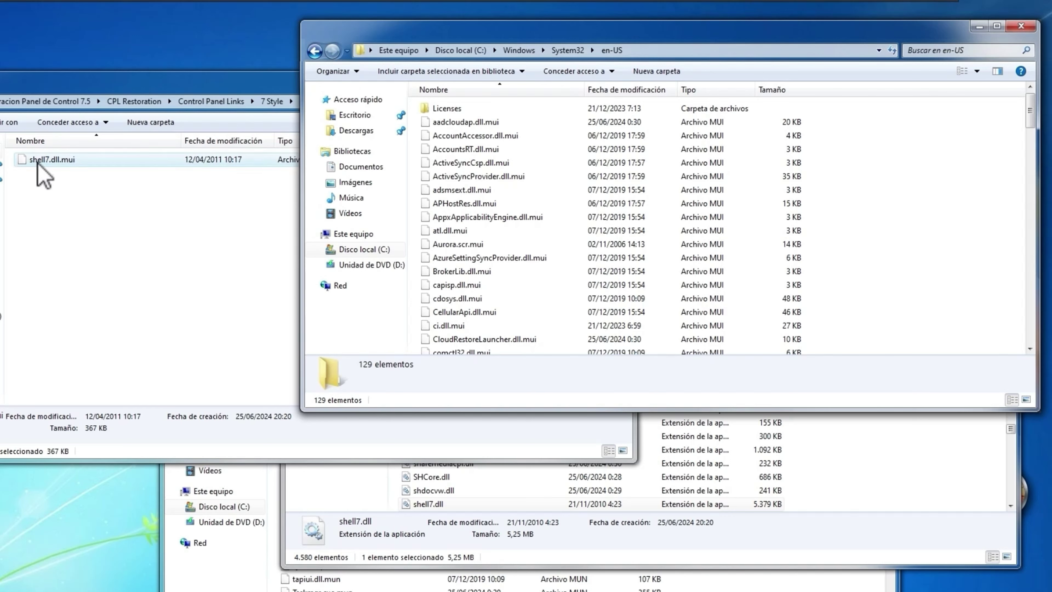
{"action": "left_click_drag", "start_coordinate": [37, 161], "coordinate": [883, 247]}
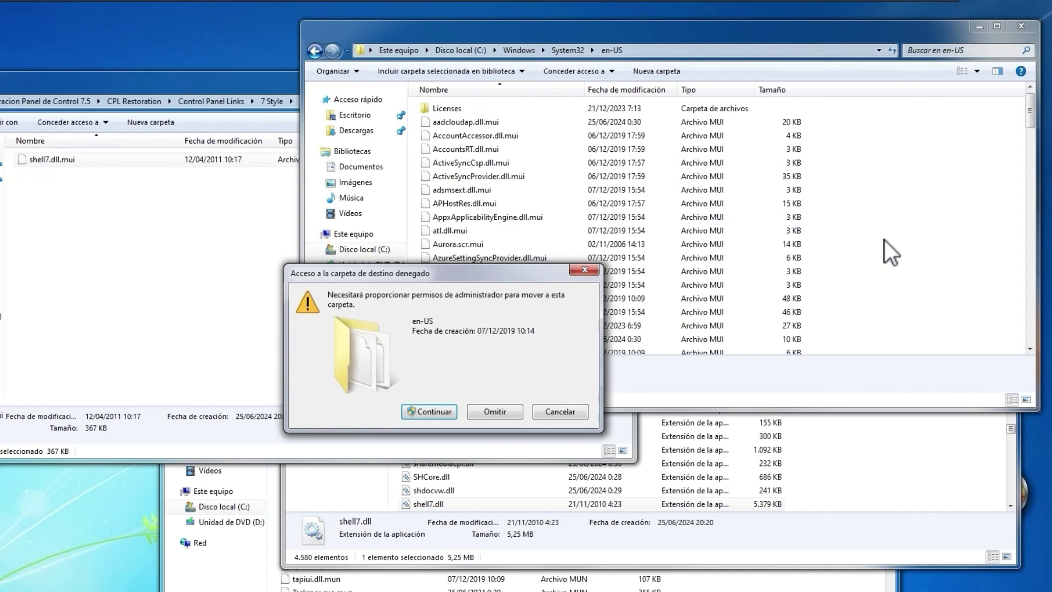
{"action": "left_click", "coordinate": [439, 410]}
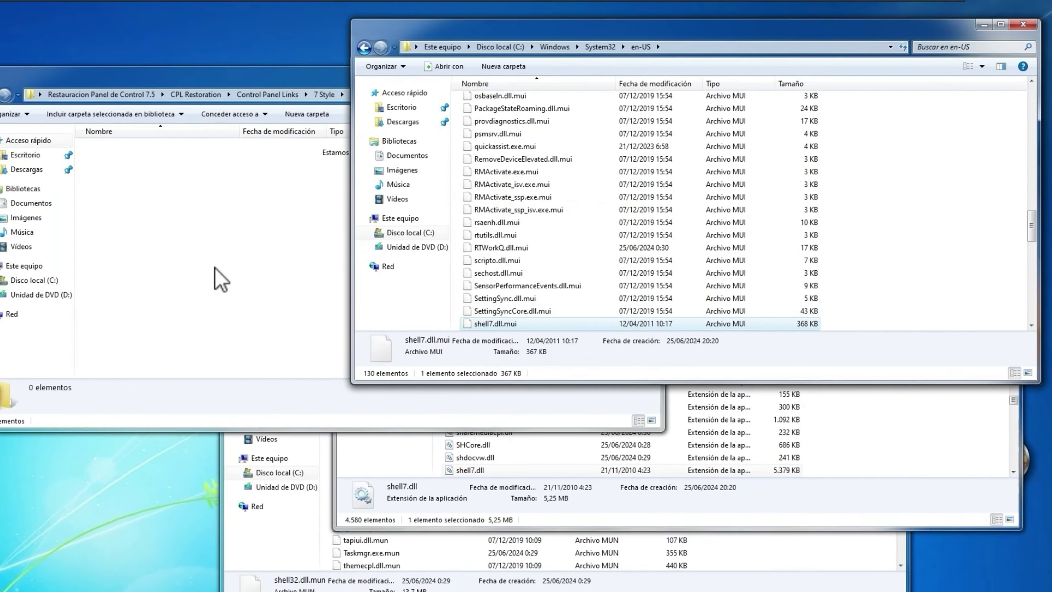
Open the shell32.dll.mun folder inside the 7 Style systemresources folder and select links.res
{"action": "left_click", "coordinate": [152, 285]}
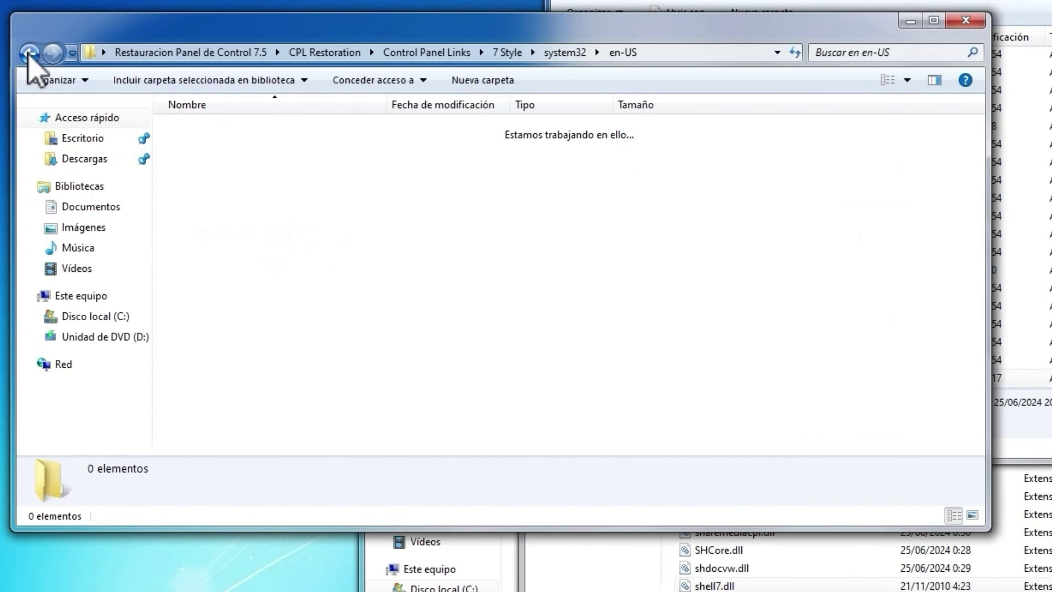
{"action": "left_click", "coordinate": [29, 53]}
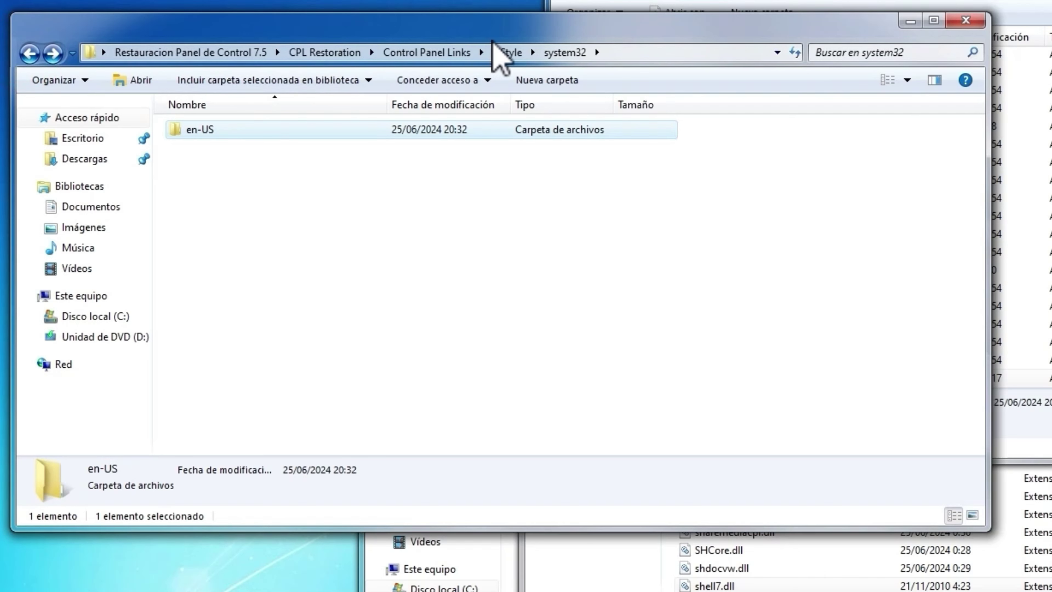
{"action": "left_click", "coordinate": [29, 55]}
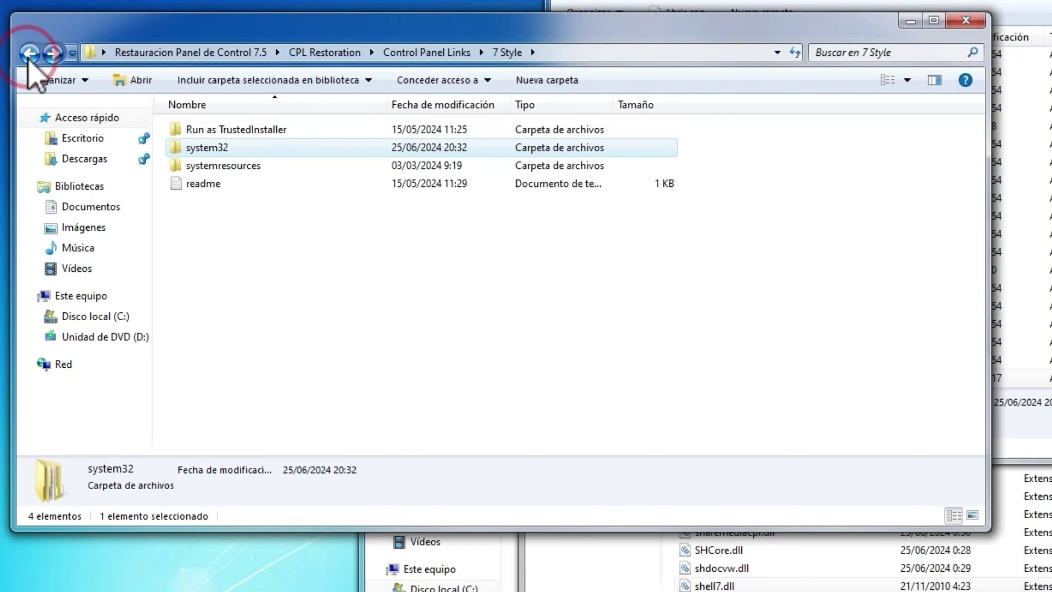
{"action": "left_click", "coordinate": [206, 163]}
{"action": "double_click", "coordinate": [223, 168]}
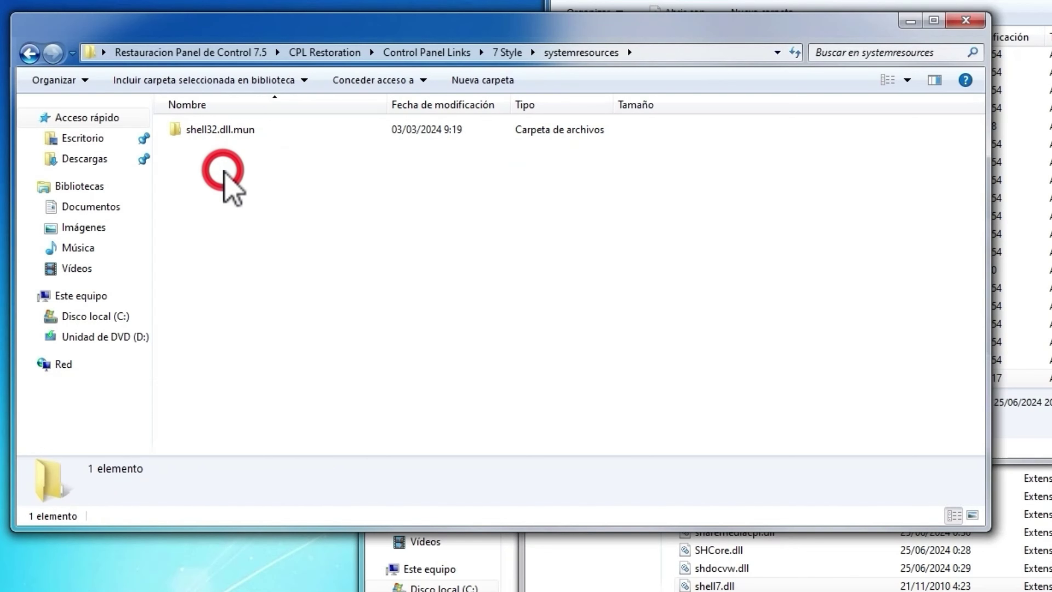
{"action": "double_click", "coordinate": [213, 133]}
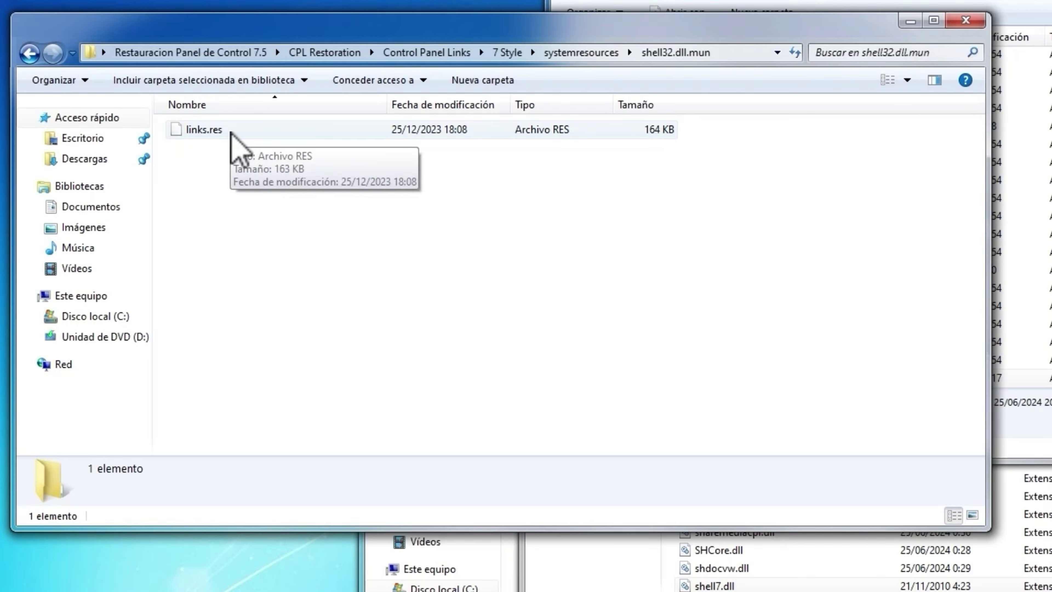
{"action": "left_click", "coordinate": [30, 54]}
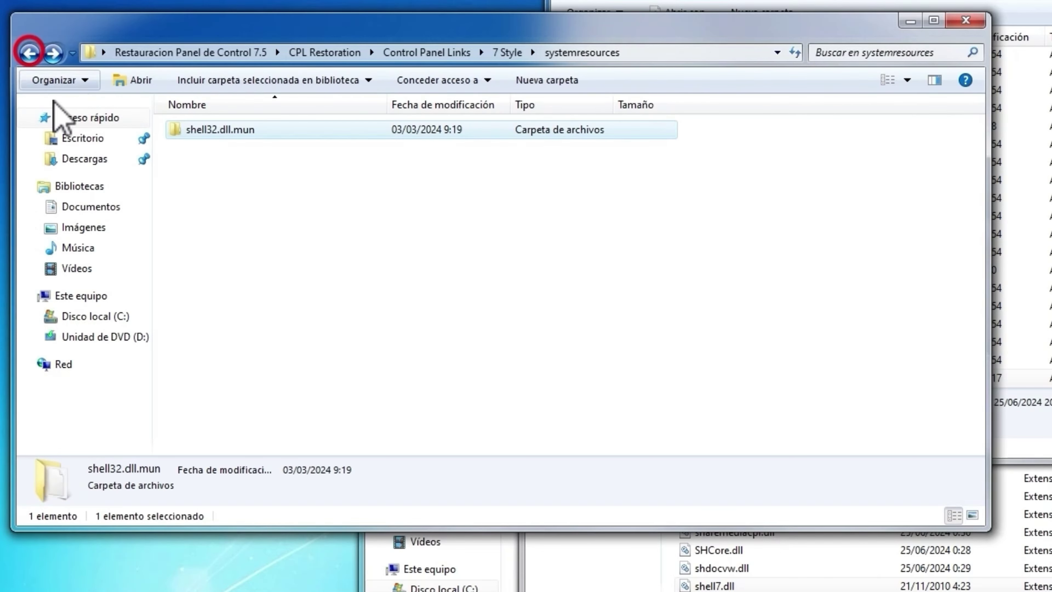
{"action": "double_click", "coordinate": [206, 130]}
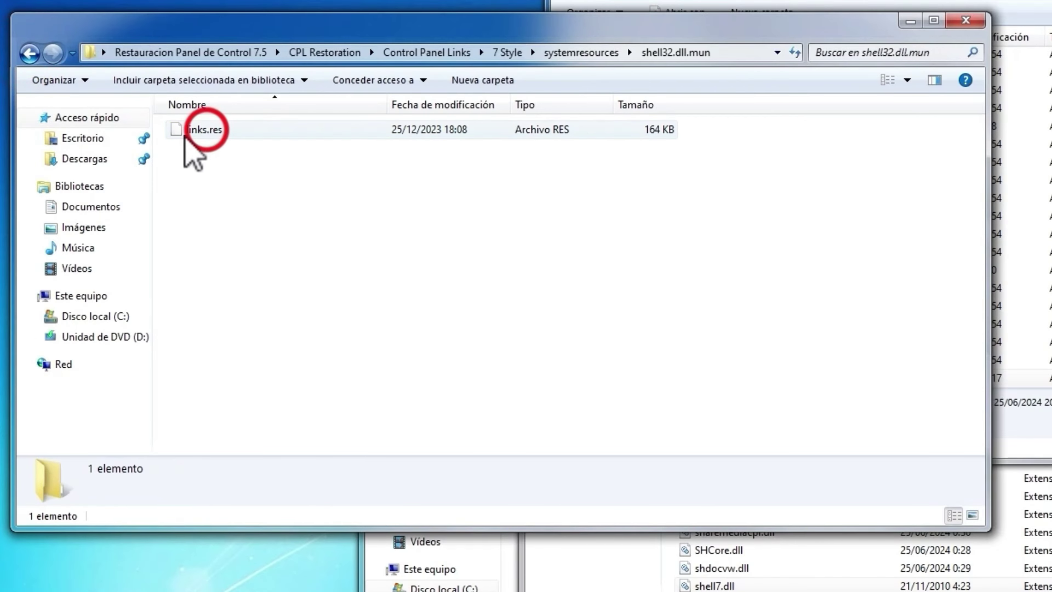
{"action": "left_click", "coordinate": [200, 132]}
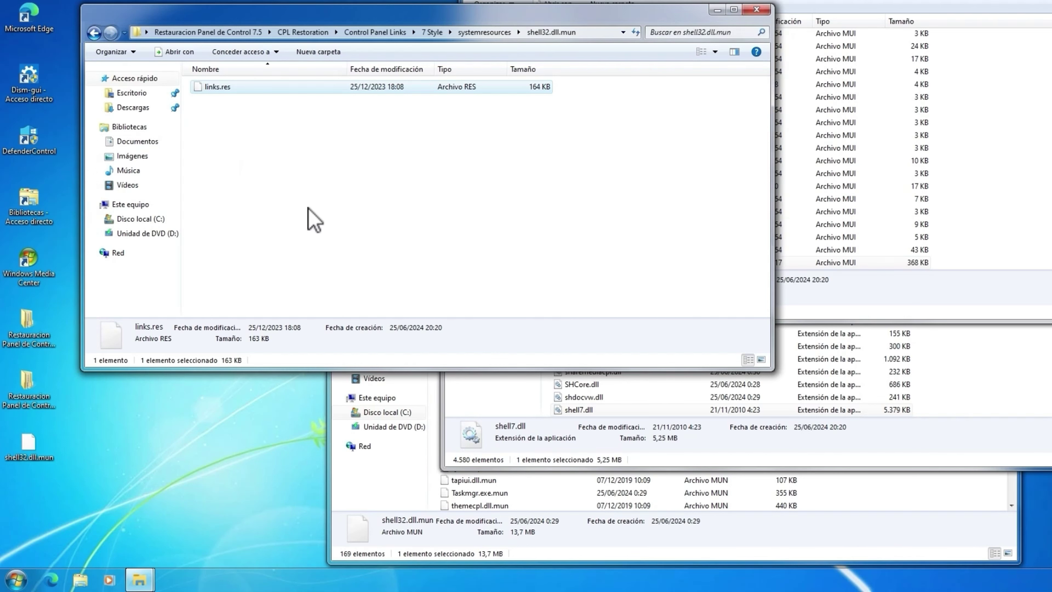
Find Resource Hacker among the installed programs, run it as administrator and allow it to make changes
{"action": "left_click", "coordinate": [382, 483]}
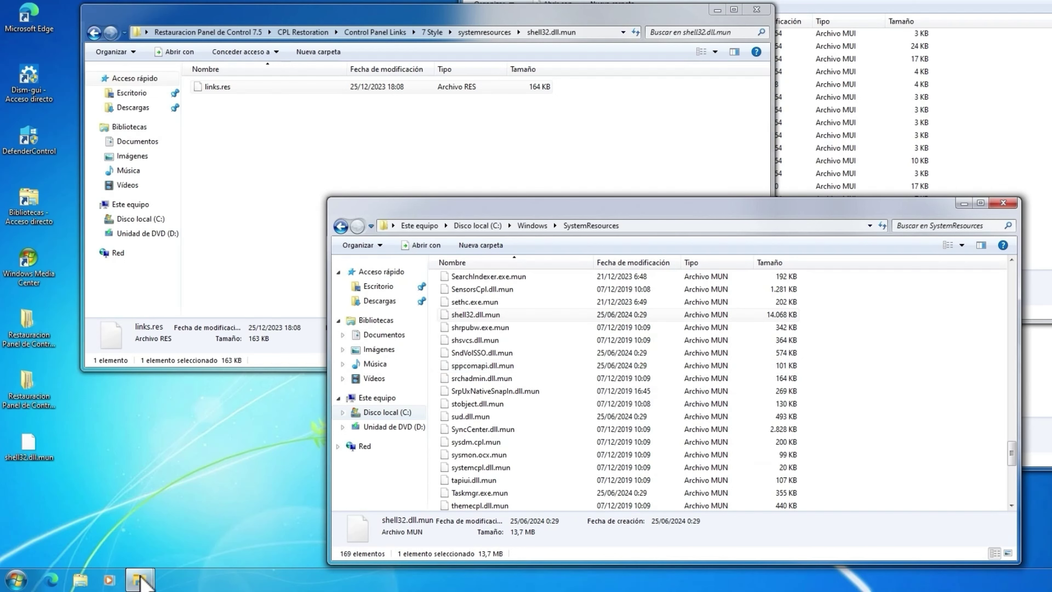
{"action": "left_click", "coordinate": [12, 578]}
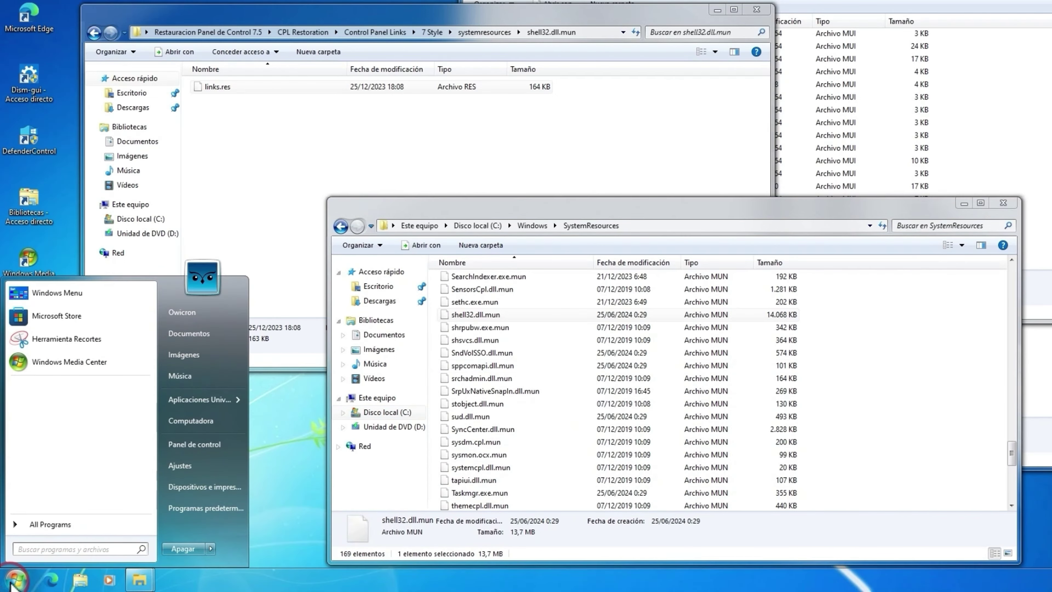
{"action": "type", "text": "rec"}
{"action": "key", "text": "BackSpace"}
{"action": "key", "text": "BackSpace"}
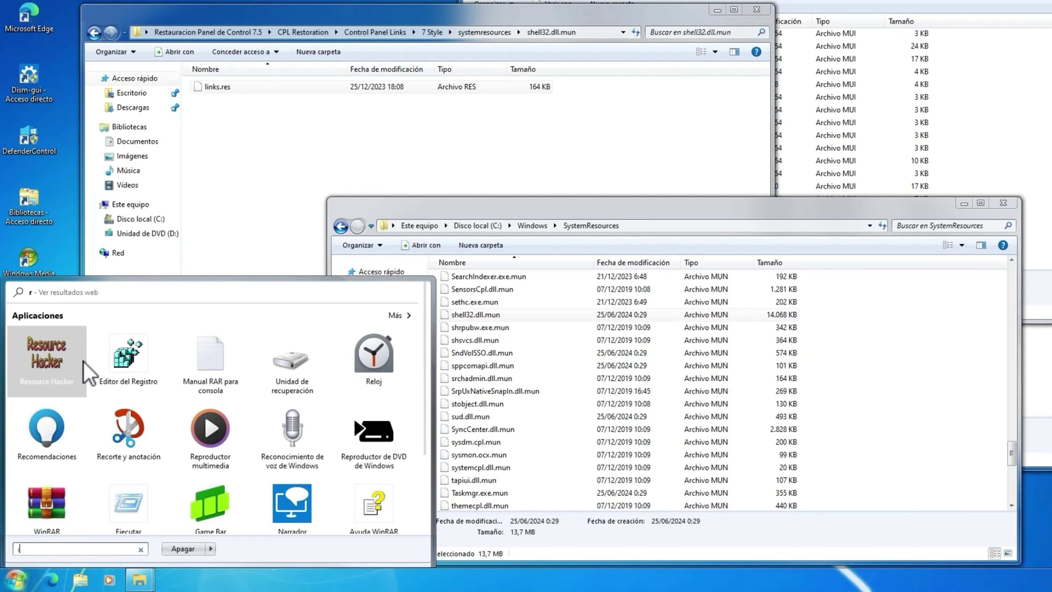
{"action": "right_click", "coordinate": [53, 359]}
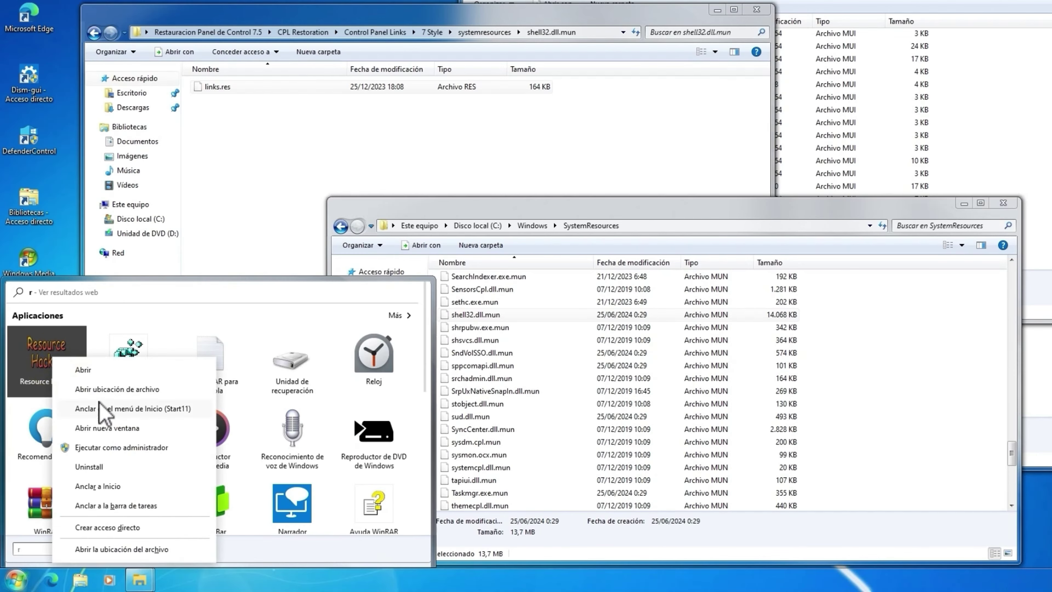
{"action": "left_click", "coordinate": [112, 447]}
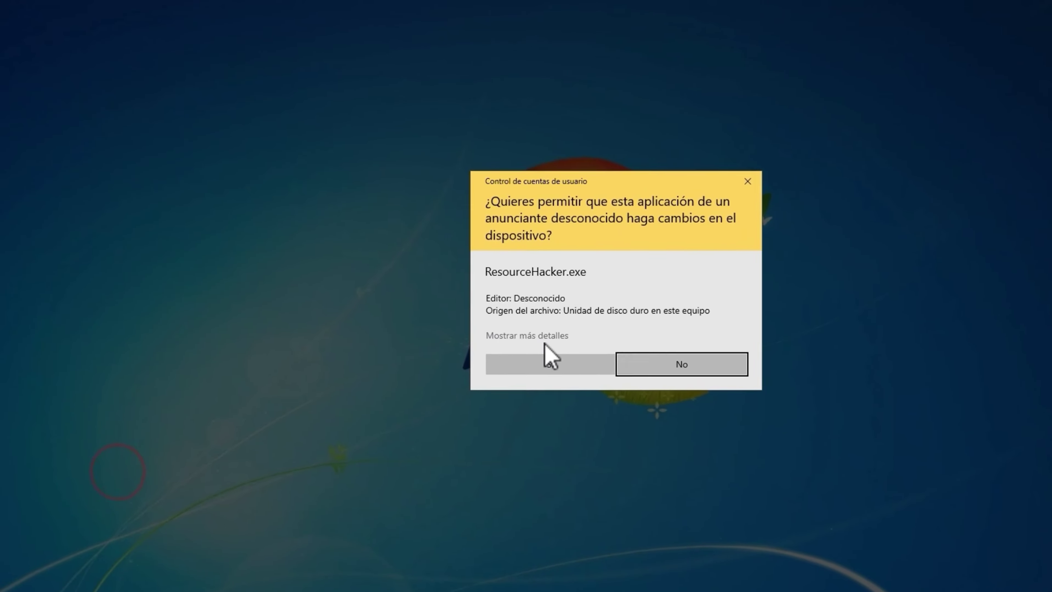
{"action": "left_click", "coordinate": [557, 359]}
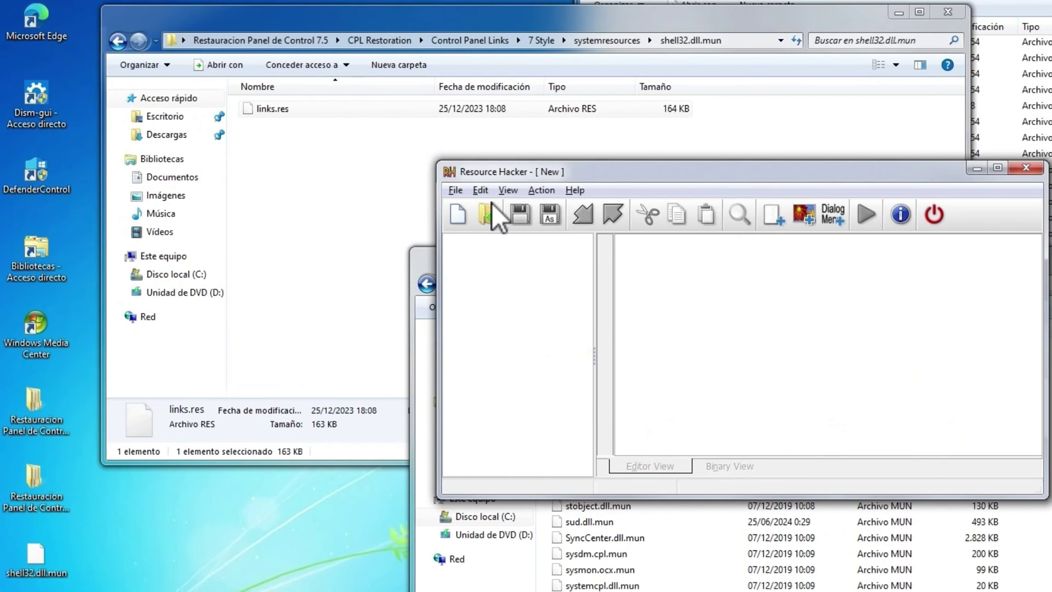
Open shell32.dll.mun from the desktop (Escritorio) in Resource Hacker, with the file filter set to All files
{"action": "left_click", "coordinate": [456, 189]}
{"action": "left_click", "coordinate": [487, 215]}
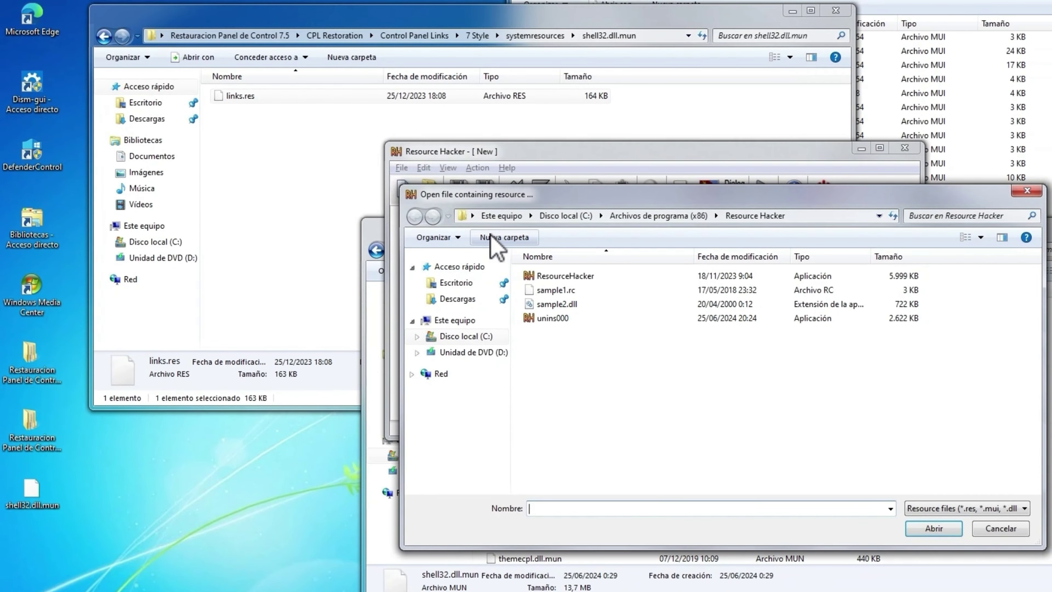
{"action": "left_click", "coordinate": [458, 283]}
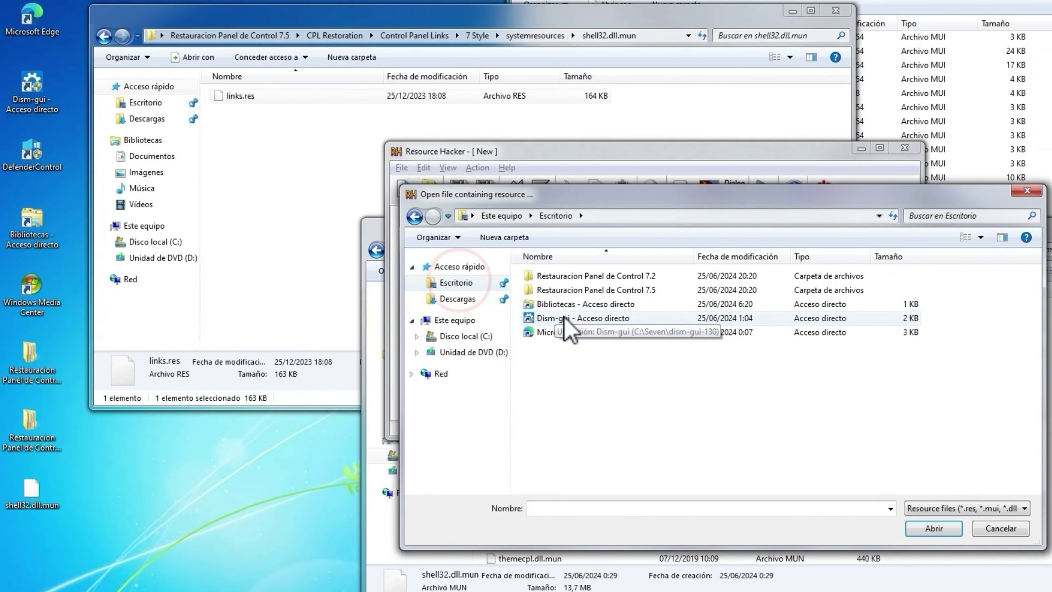
{"action": "left_click", "coordinate": [965, 508]}
{"action": "left_click", "coordinate": [941, 531]}
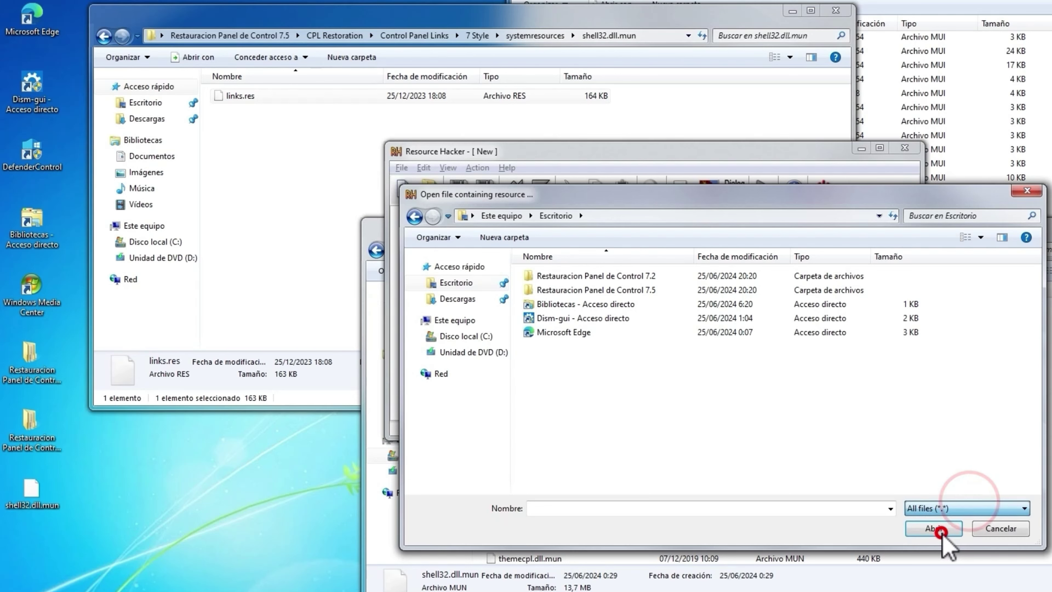
{"action": "left_click", "coordinate": [548, 347]}
{"action": "left_click", "coordinate": [932, 528]}
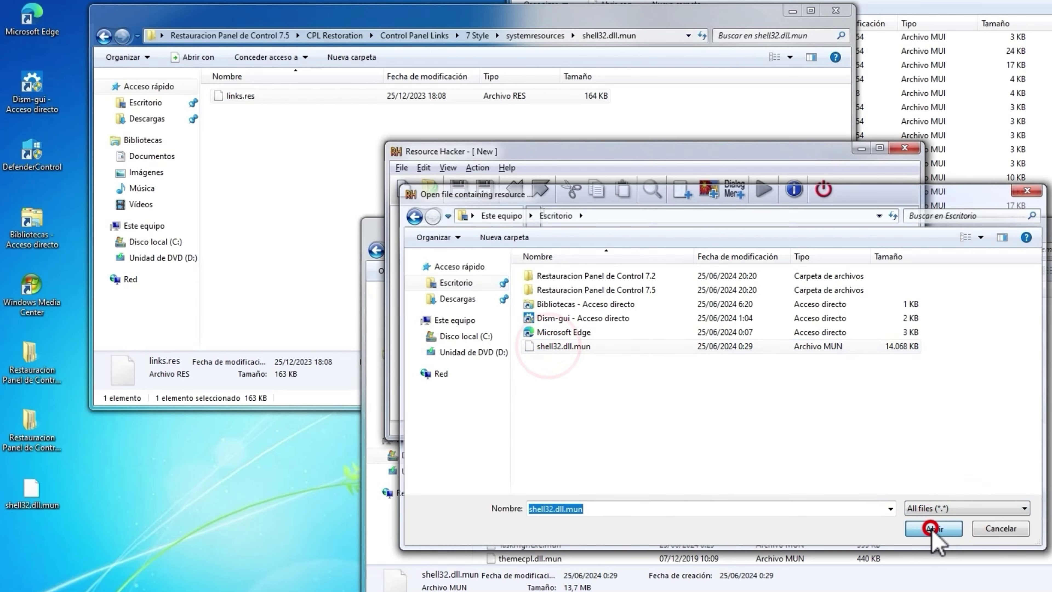
Start adding to shell32.dll.mun from a resource file and check the Restauracion Panel de Control 7.5 folder in the file chooser
{"action": "left_click", "coordinate": [449, 168]}
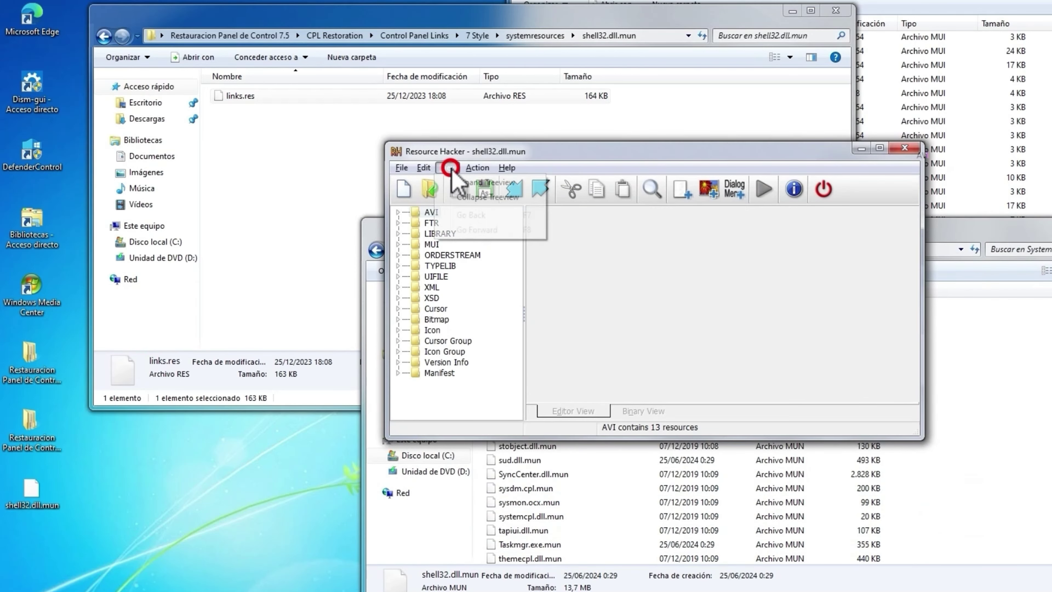
{"action": "mouse_move", "coordinate": [477, 167]}
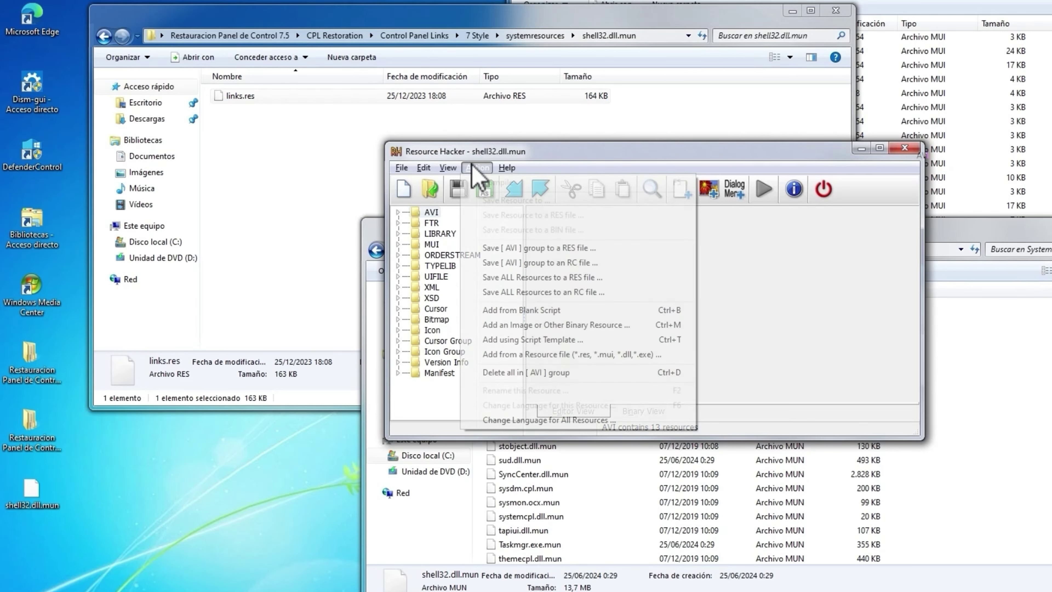
{"action": "left_click", "coordinate": [534, 355]}
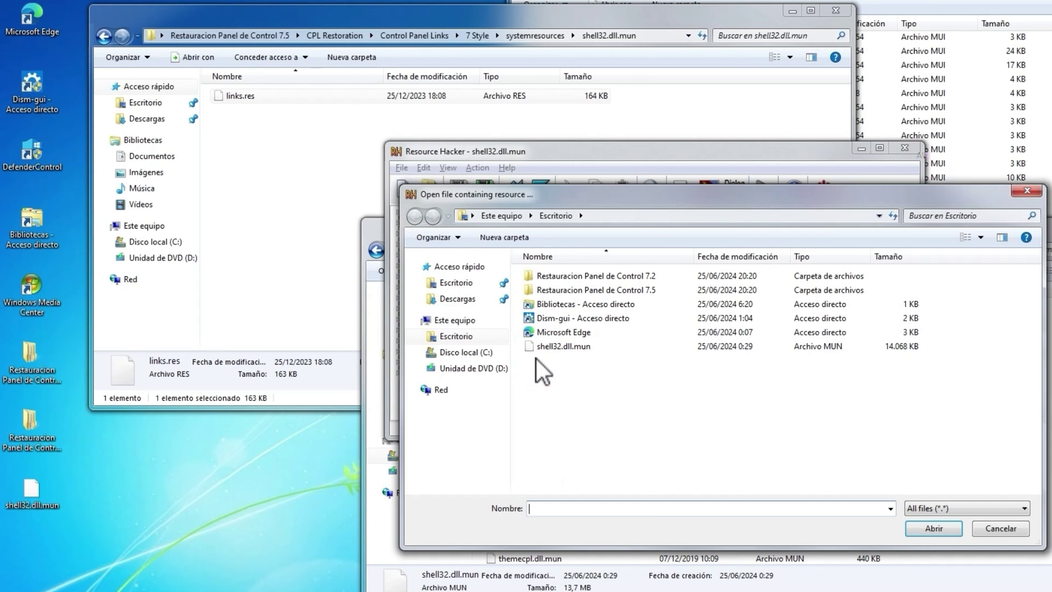
{"action": "double_click", "coordinate": [611, 290]}
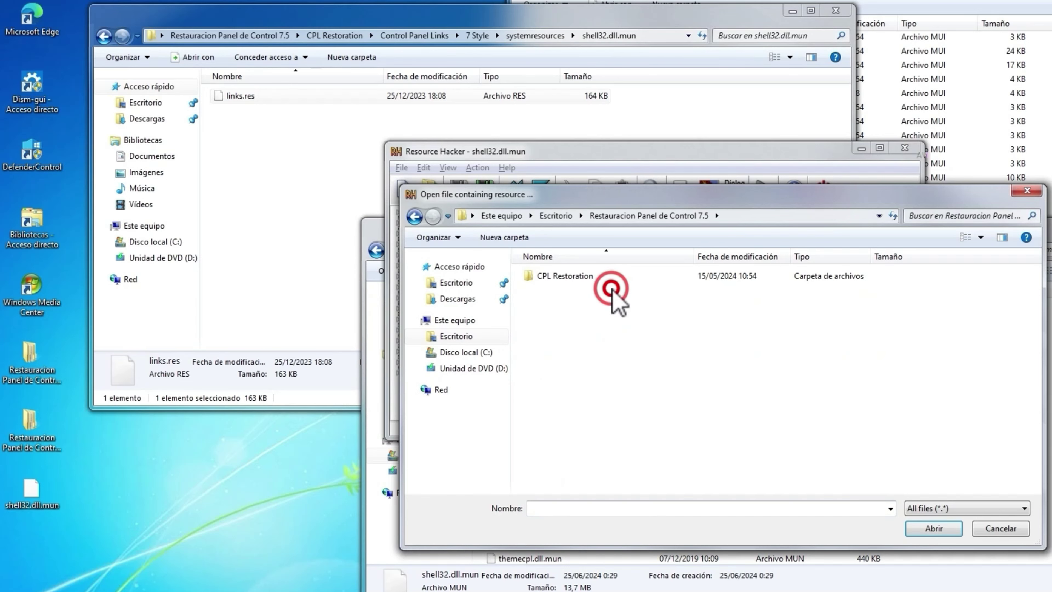
{"action": "left_click", "coordinate": [412, 217]}
Copy the path of the 7 Style shell32.dll.mun folder and go to it in the resource file chooser
{"action": "left_click", "coordinate": [653, 36]}
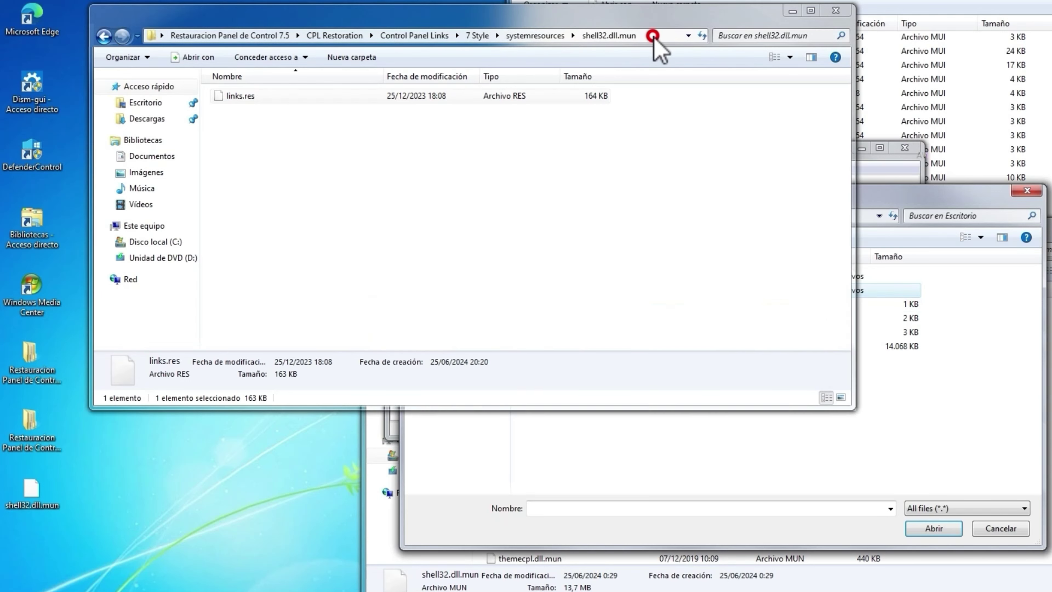
{"action": "right_click", "coordinate": [625, 36]}
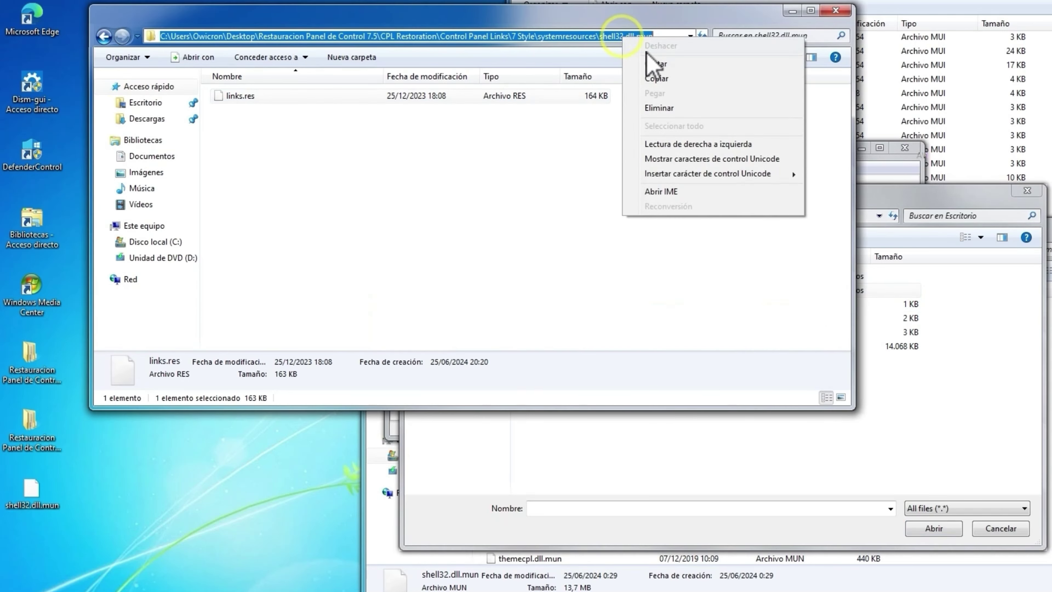
{"action": "left_click", "coordinate": [665, 79]}
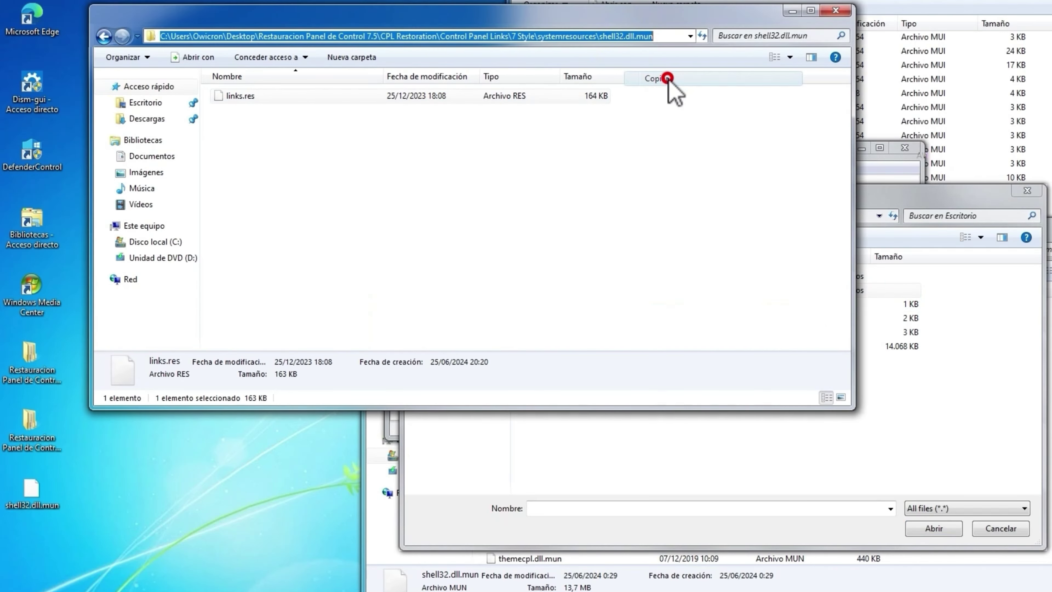
{"action": "left_click", "coordinate": [920, 194]}
{"action": "left_click", "coordinate": [748, 219]}
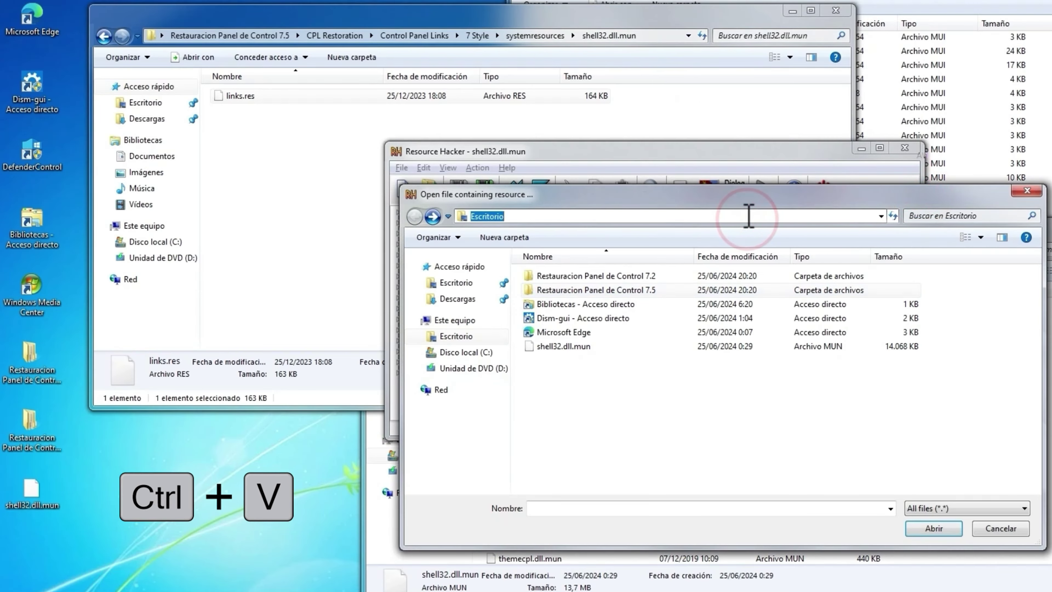
{"action": "key", "text": "ctrl+v"}
{"action": "key", "text": "Return"}
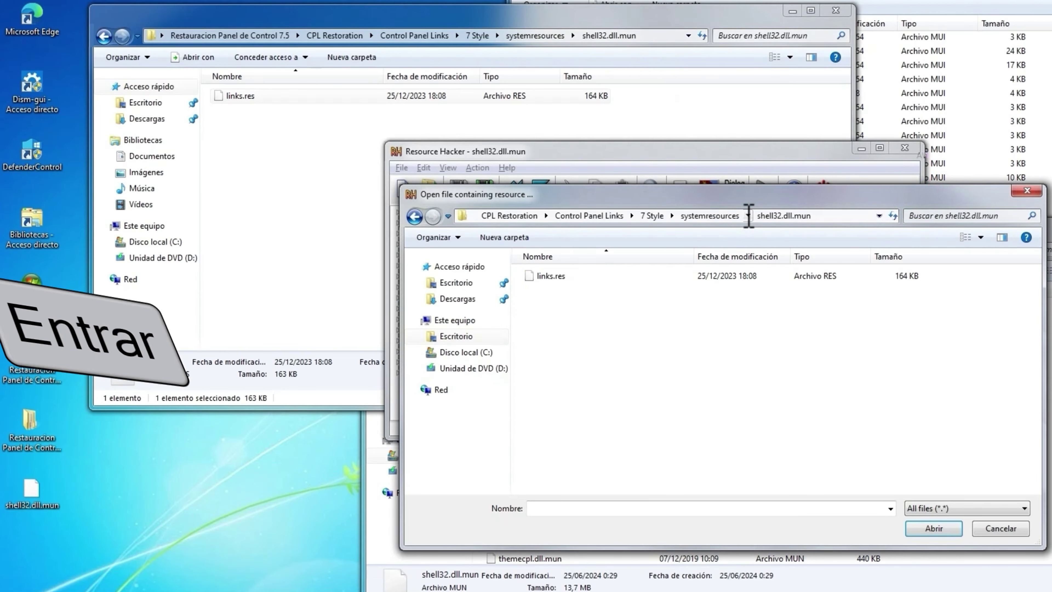
Import the XML resources from links.res into shell32.dll.mun, with duplicates set to Overwrite
{"action": "left_click", "coordinate": [544, 276]}
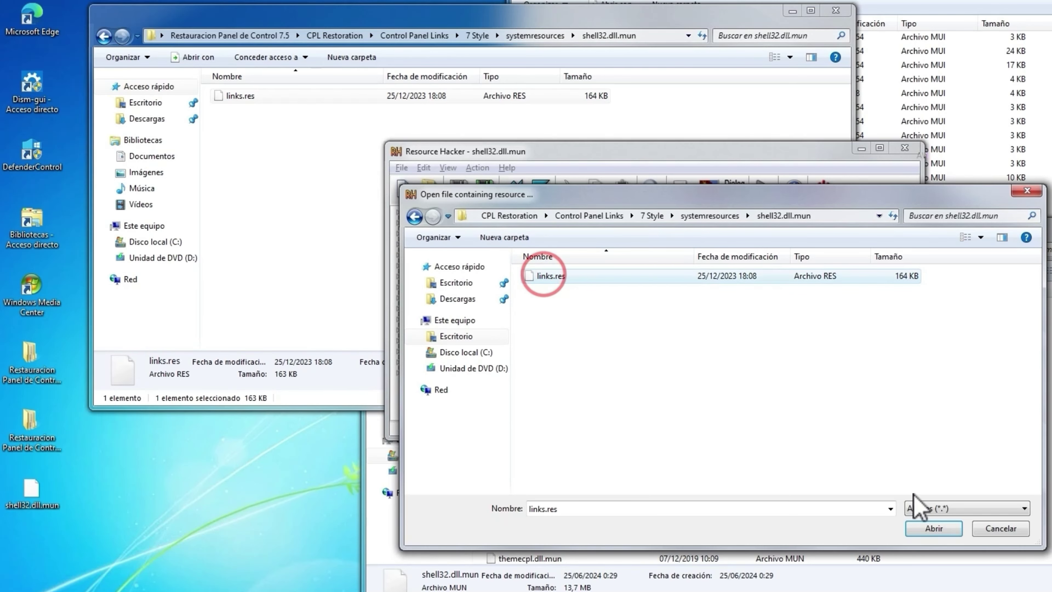
{"action": "left_click", "coordinate": [933, 528]}
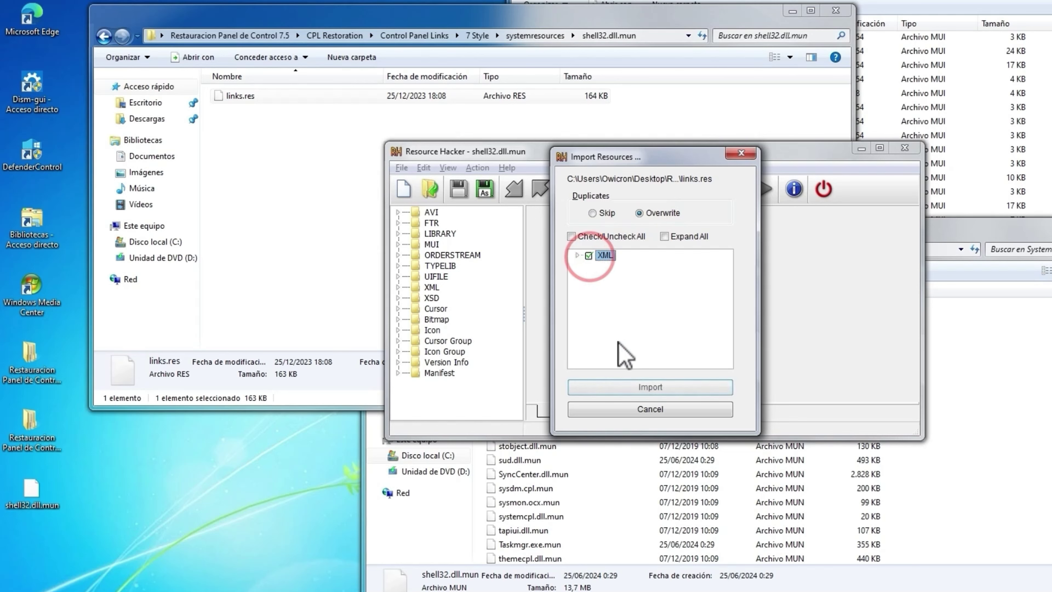
{"action": "left_click", "coordinate": [645, 389]}
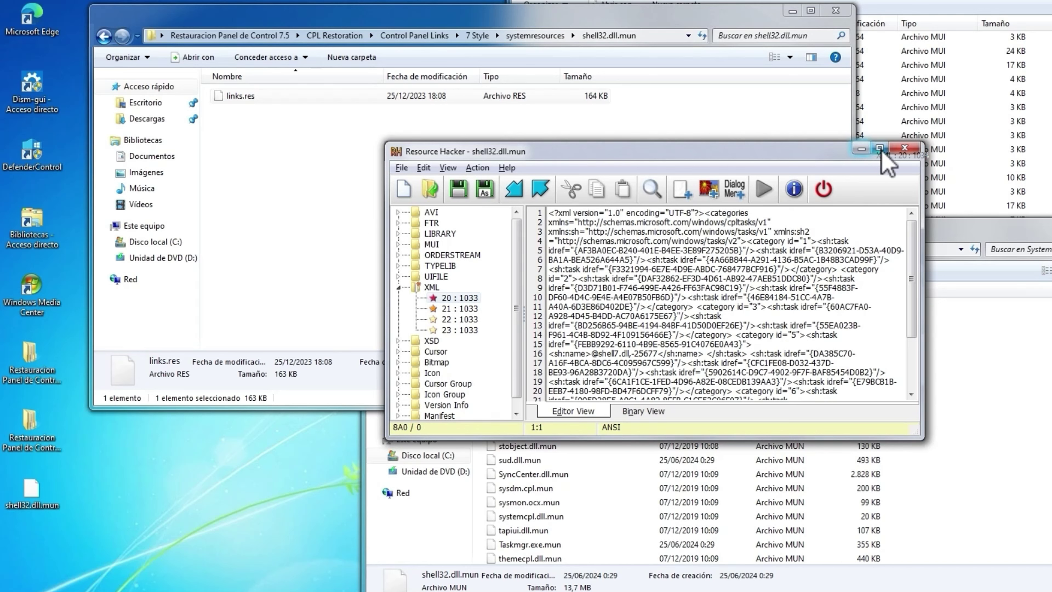
Save the modified shell32.dll.mun and close Resource Hacker
{"action": "left_click", "coordinate": [907, 150]}
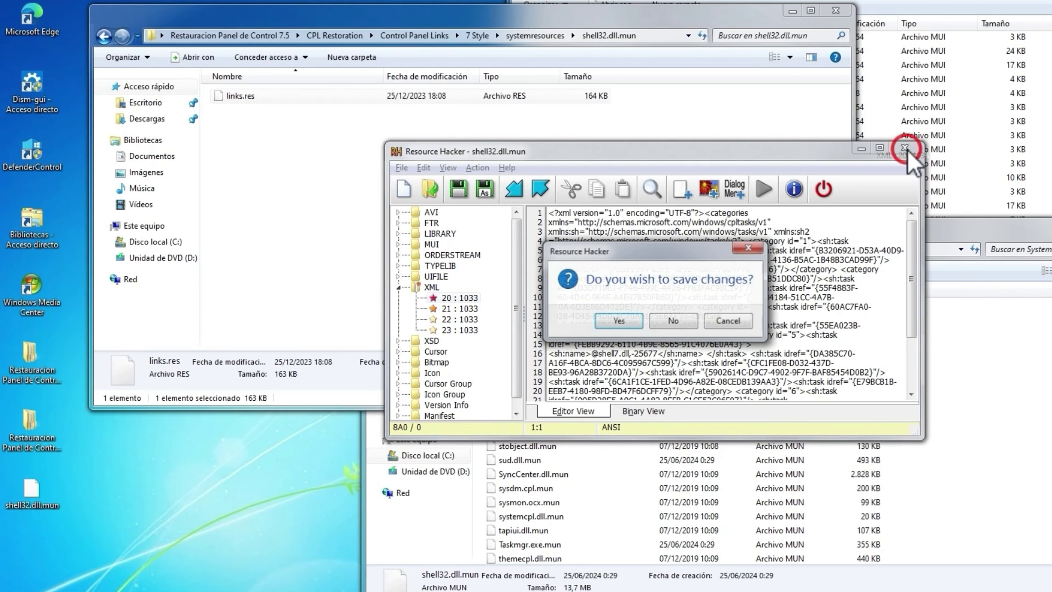
{"action": "left_click", "coordinate": [746, 324]}
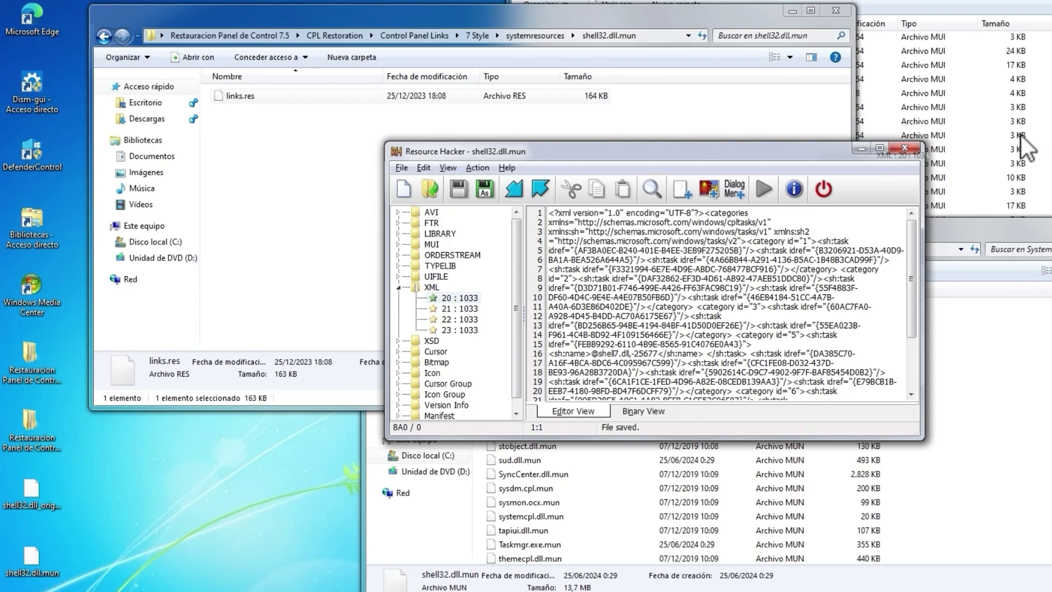
{"action": "left_click", "coordinate": [910, 153]}
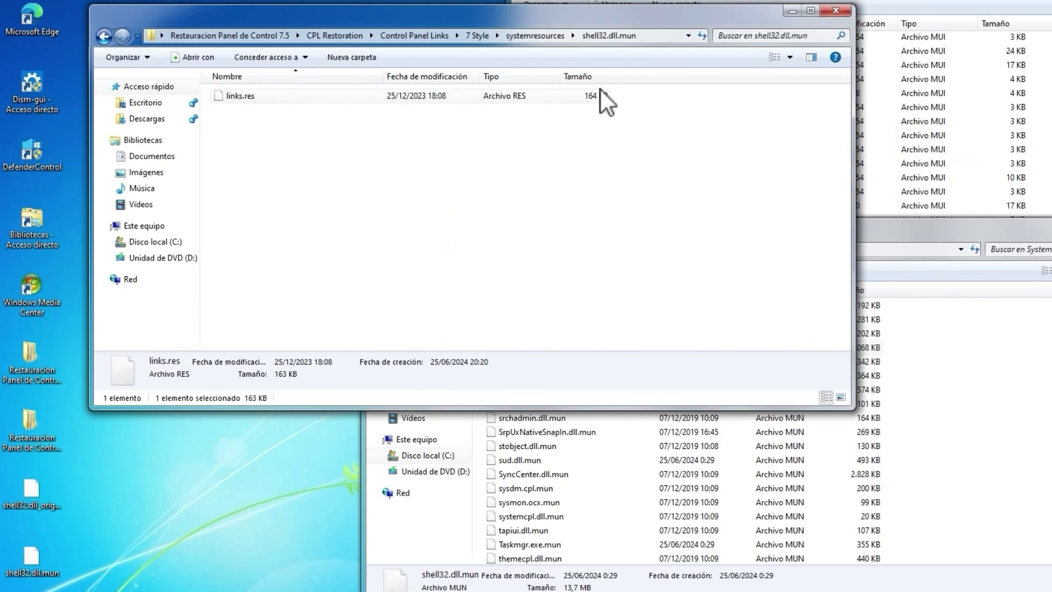
Minimize the links.res folder window and rename shell32.dll.mun in Windows SystemResources to shell32.dll.mun.old, accepting the extension change
{"action": "left_click", "coordinate": [792, 11]}
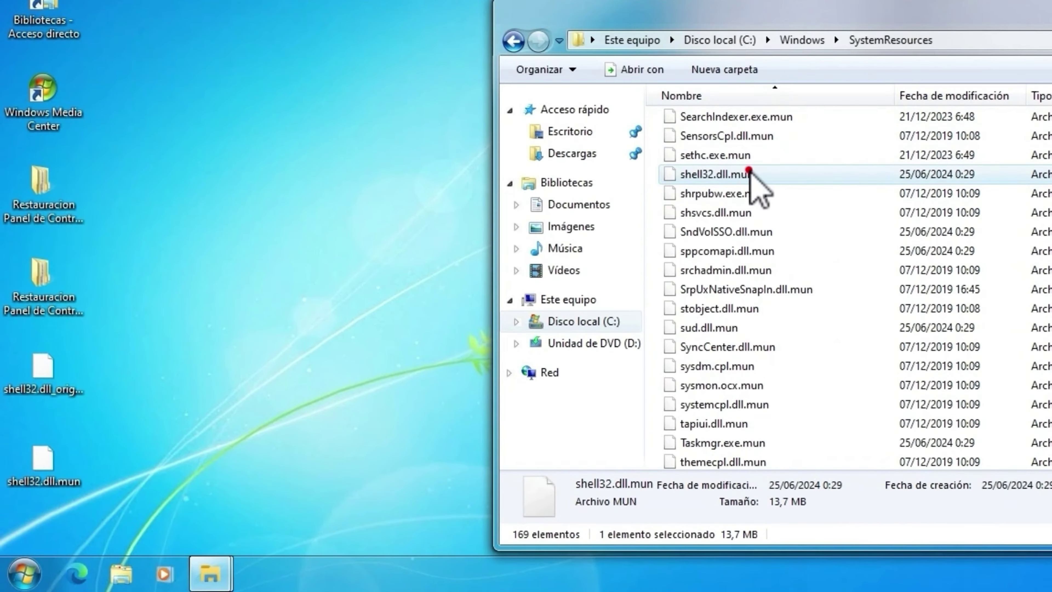
{"action": "left_click", "coordinate": [749, 170]}
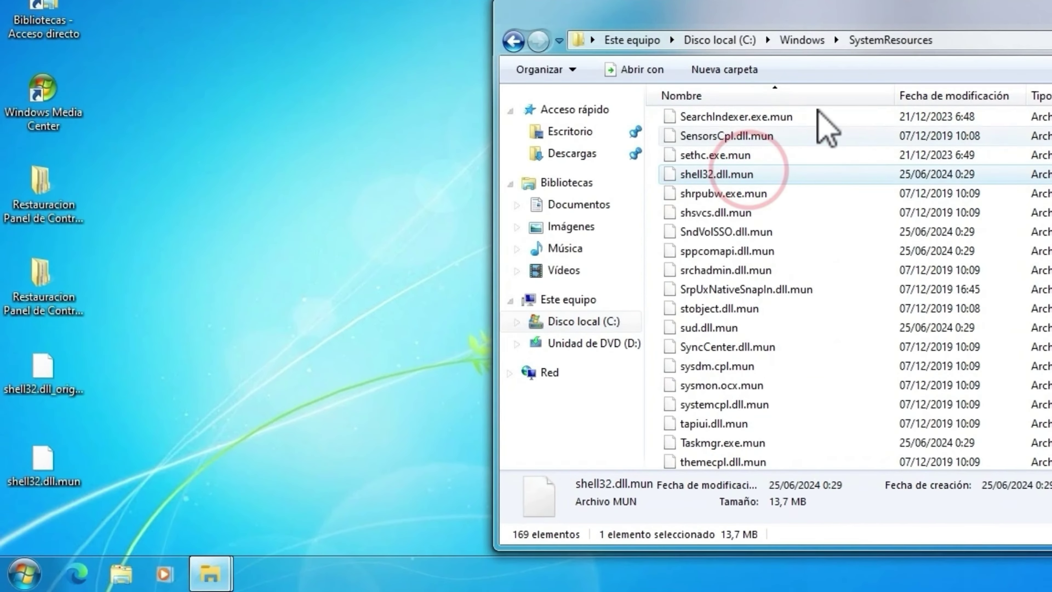
{"action": "right_click", "coordinate": [727, 180]}
{"action": "left_click", "coordinate": [824, 468]}
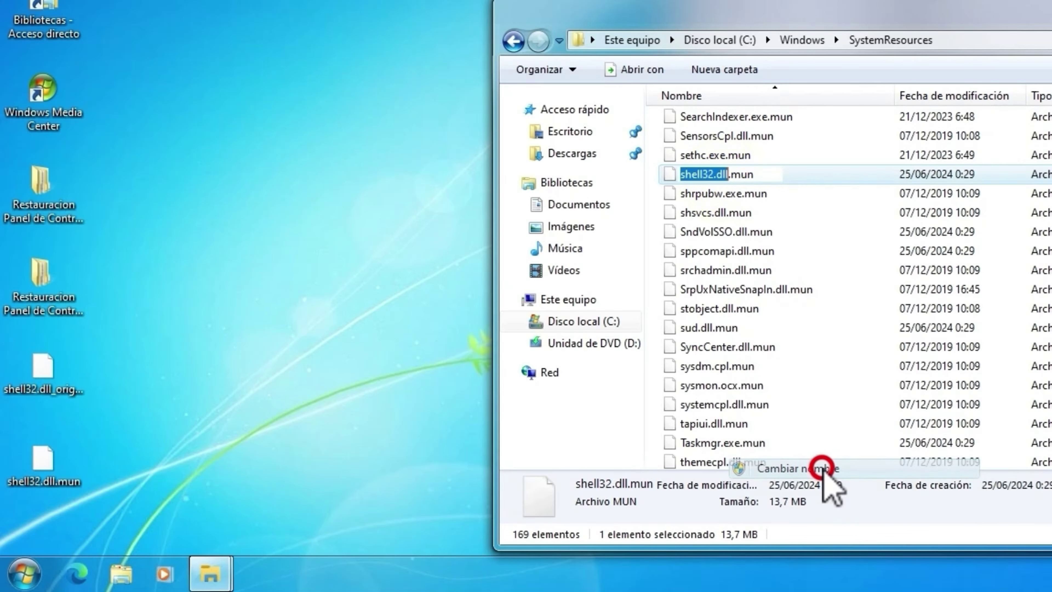
{"action": "key", "text": "End"}
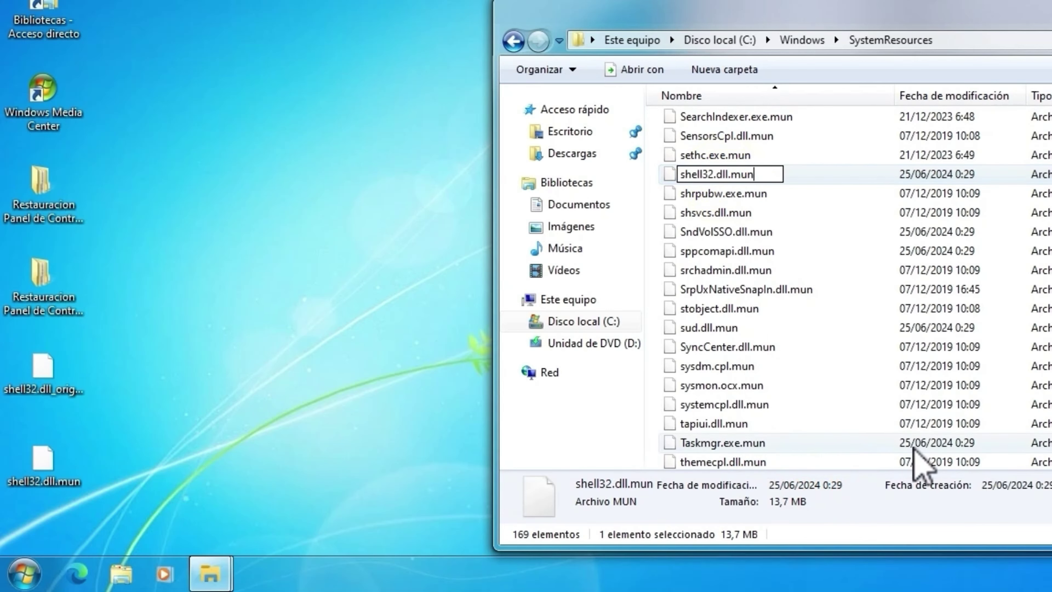
{"action": "type", "text": ".old"}
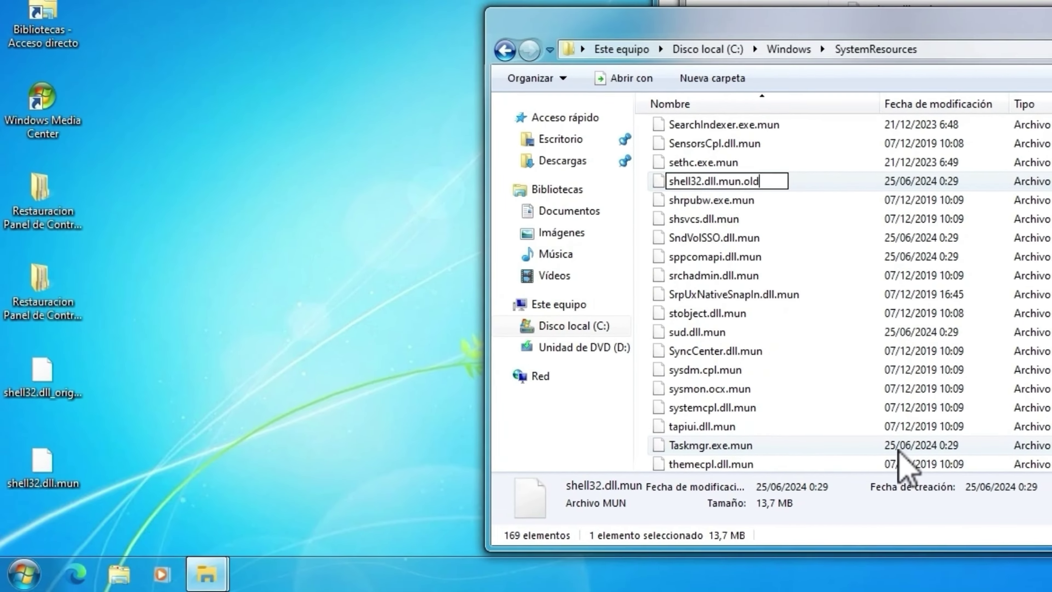
{"action": "key", "text": "Return"}
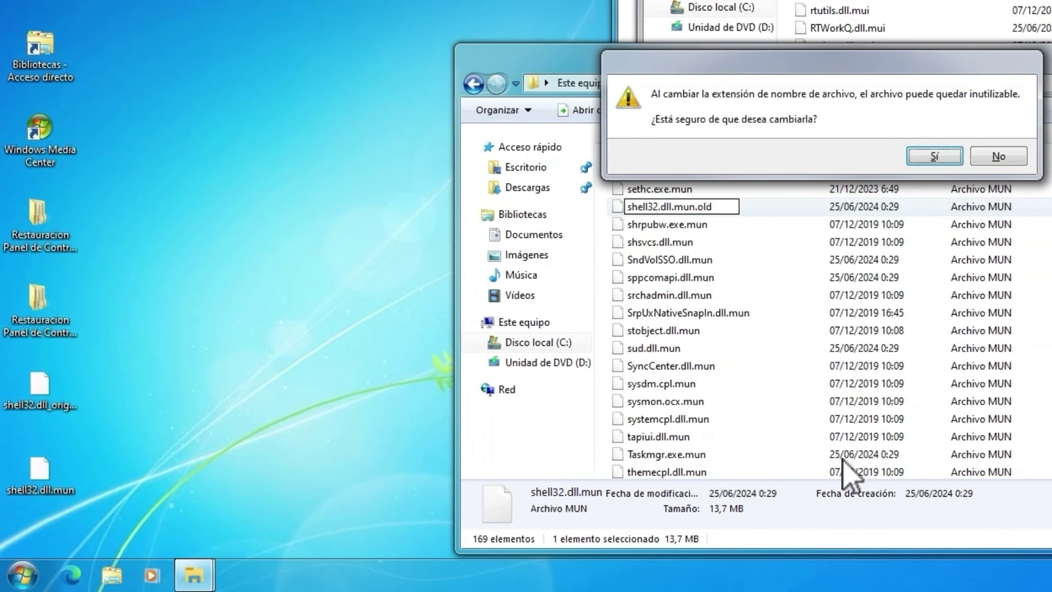
{"action": "left_click", "coordinate": [932, 157]}
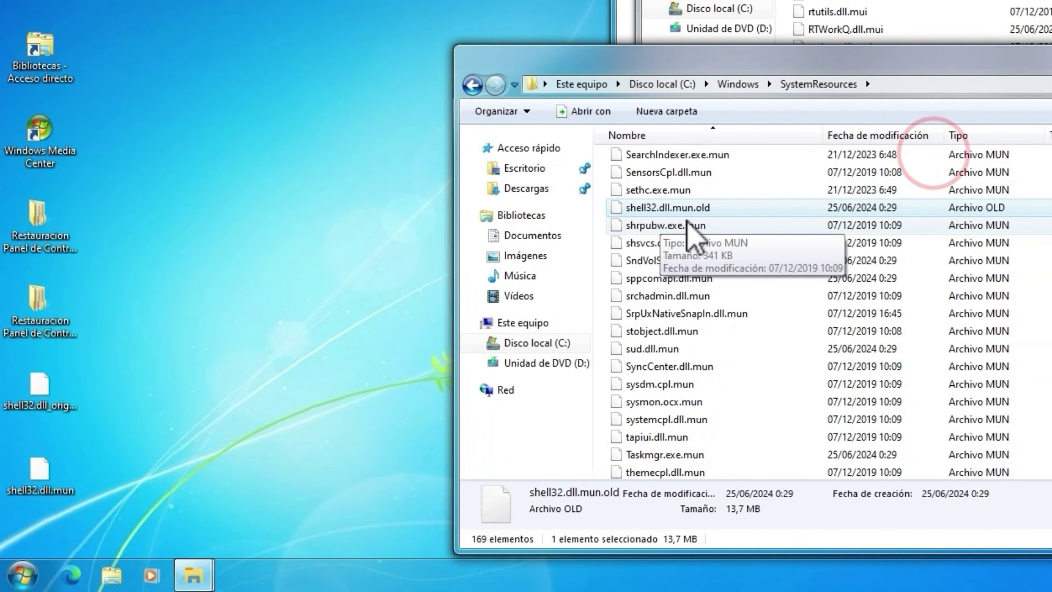
Open the desktop folder (Escritorio) in a new Explorer window and compare shell32.dll.mun with shell32.dll_original.mun
{"action": "left_click", "coordinate": [50, 473]}
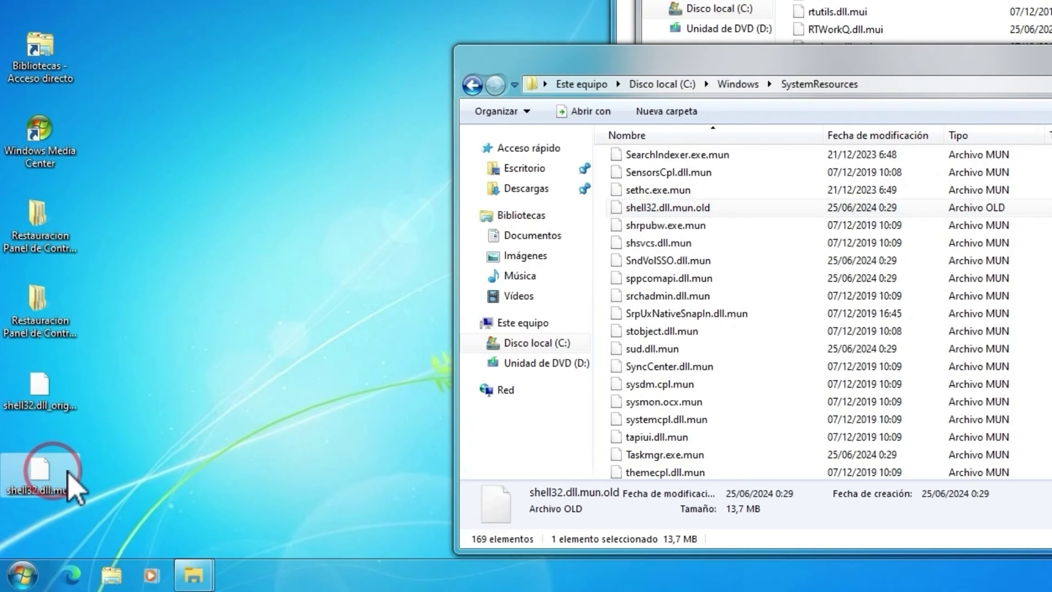
{"action": "left_click", "coordinate": [40, 398]}
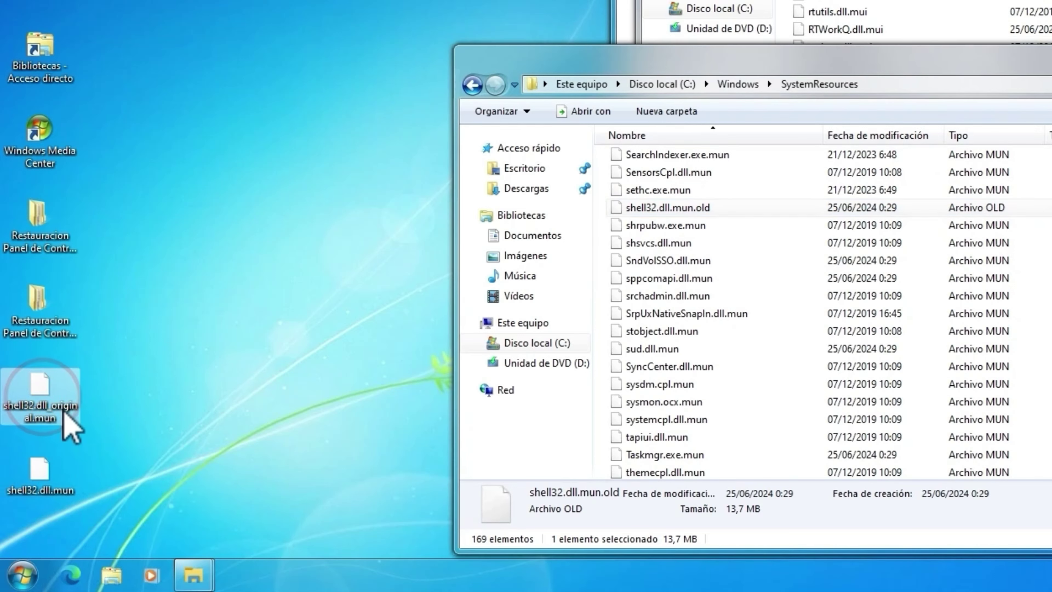
{"action": "left_click", "coordinate": [232, 379]}
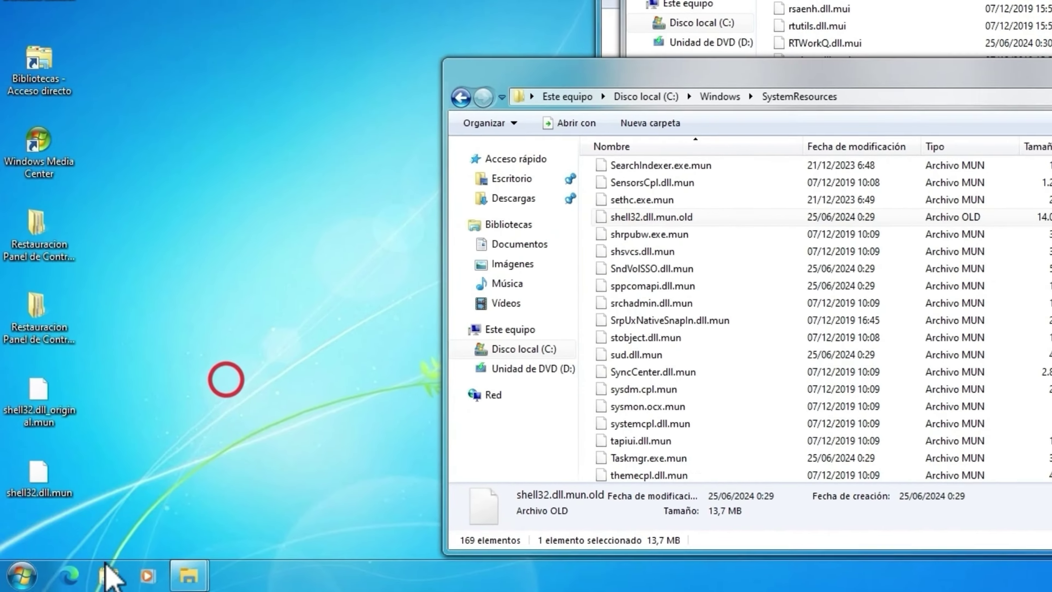
{"action": "left_click", "coordinate": [112, 576]}
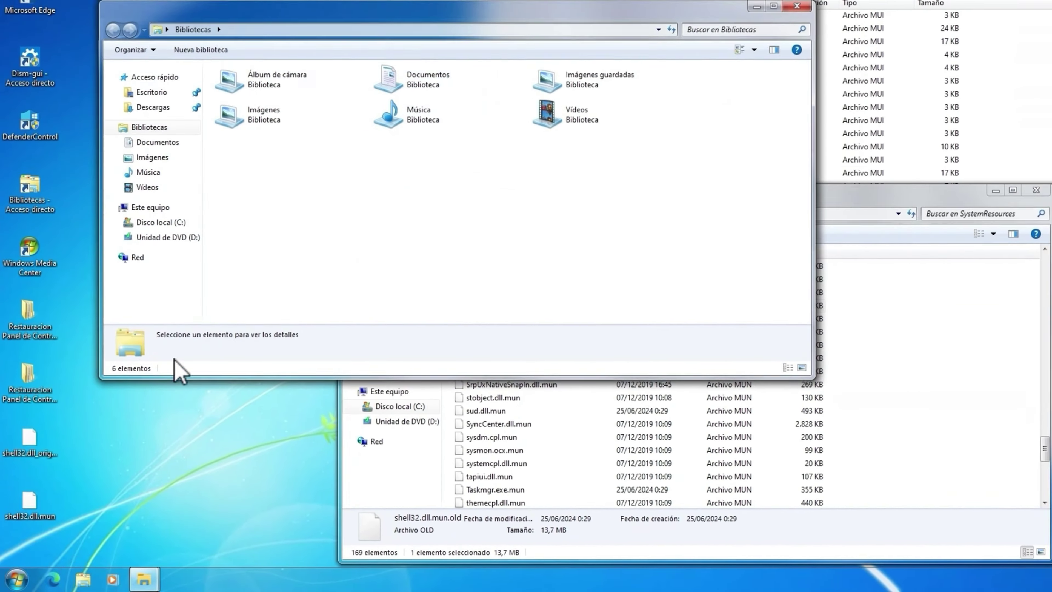
{"action": "left_click", "coordinate": [152, 102]}
{"action": "left_click", "coordinate": [253, 153]}
{"action": "left_click", "coordinate": [260, 165]}
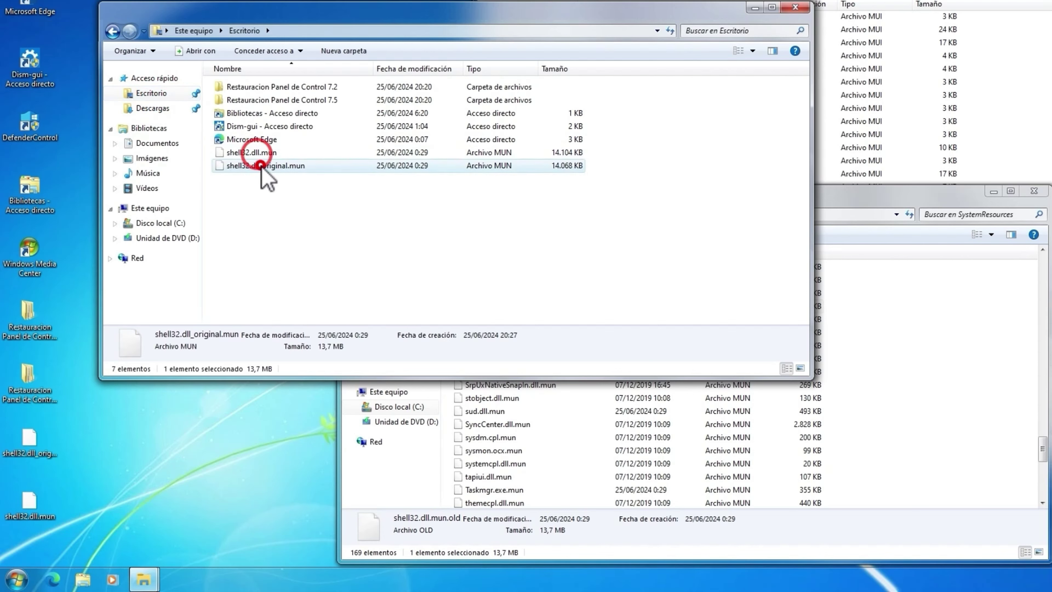
{"action": "left_click", "coordinate": [37, 463]}
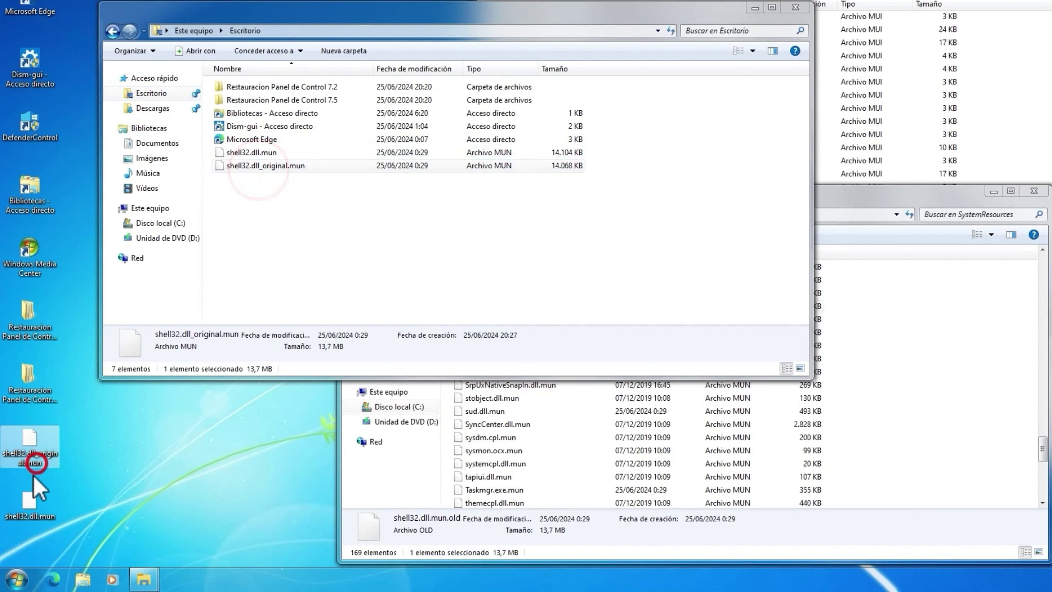
{"action": "left_click", "coordinate": [33, 497]}
{"action": "left_click", "coordinate": [237, 231]}
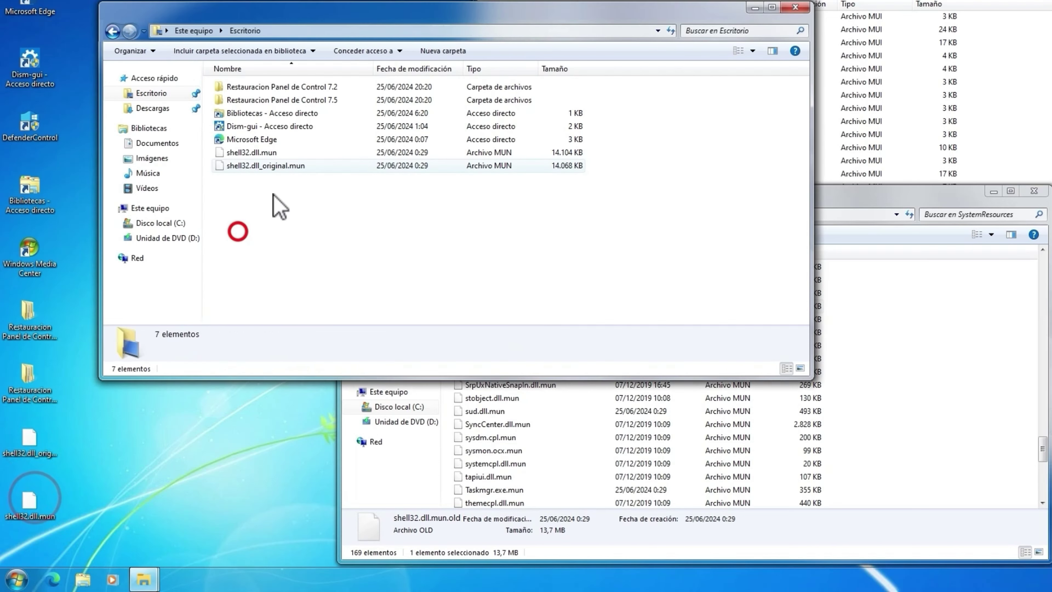
Permanently delete shell32.dll_original.mun from the desktop folder
{"action": "left_click", "coordinate": [276, 166]}
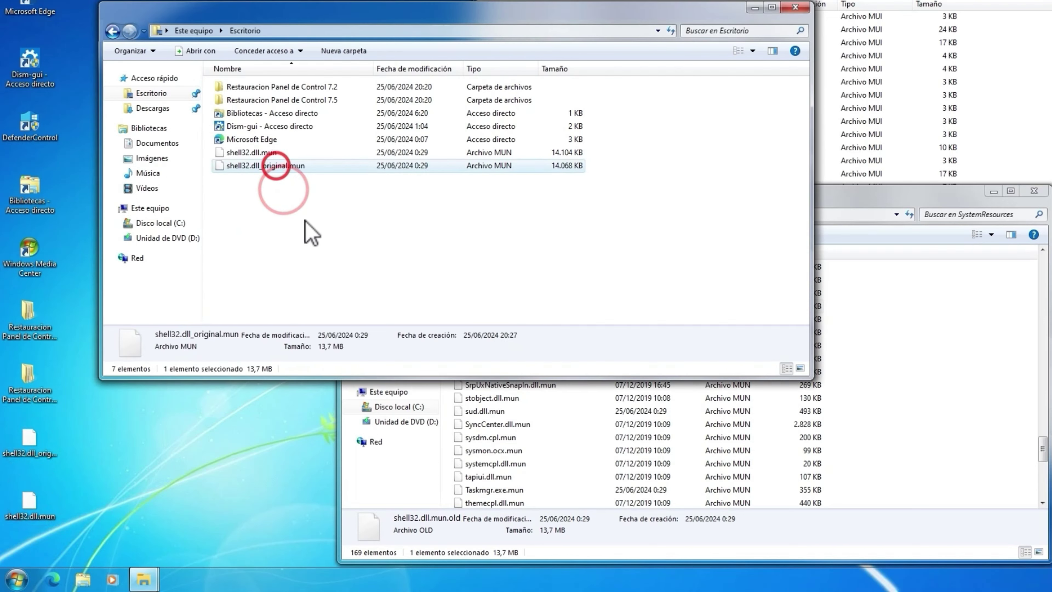
{"action": "key", "text": "shift+Delete"}
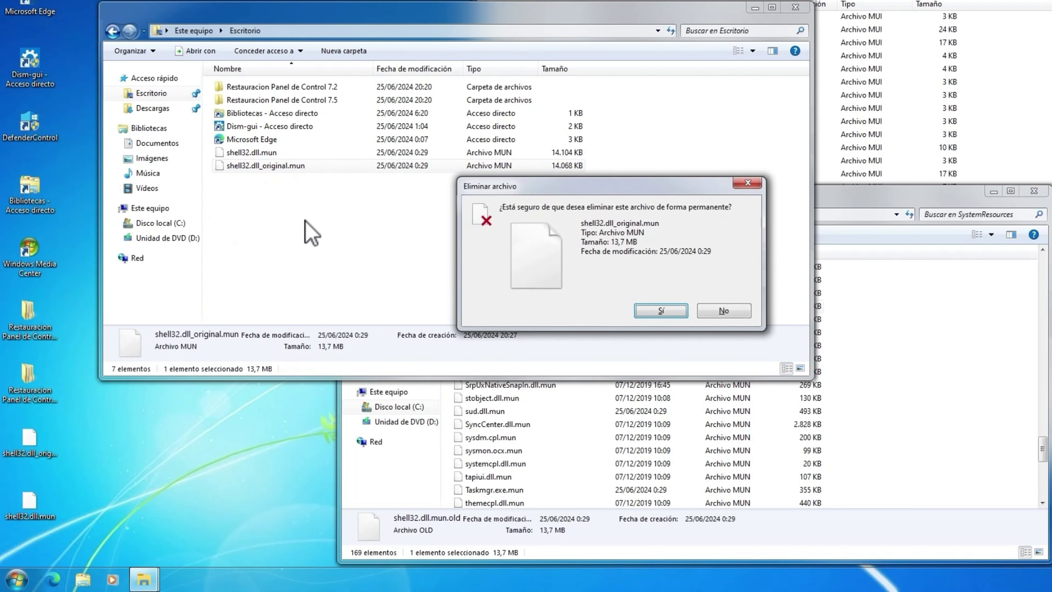
{"action": "left_click", "coordinate": [662, 311]}
Move the modified shell32.dll.mun from the desktop folder into Windows SystemResources and reopen that folder to refresh its listing
{"action": "left_click", "coordinate": [244, 152]}
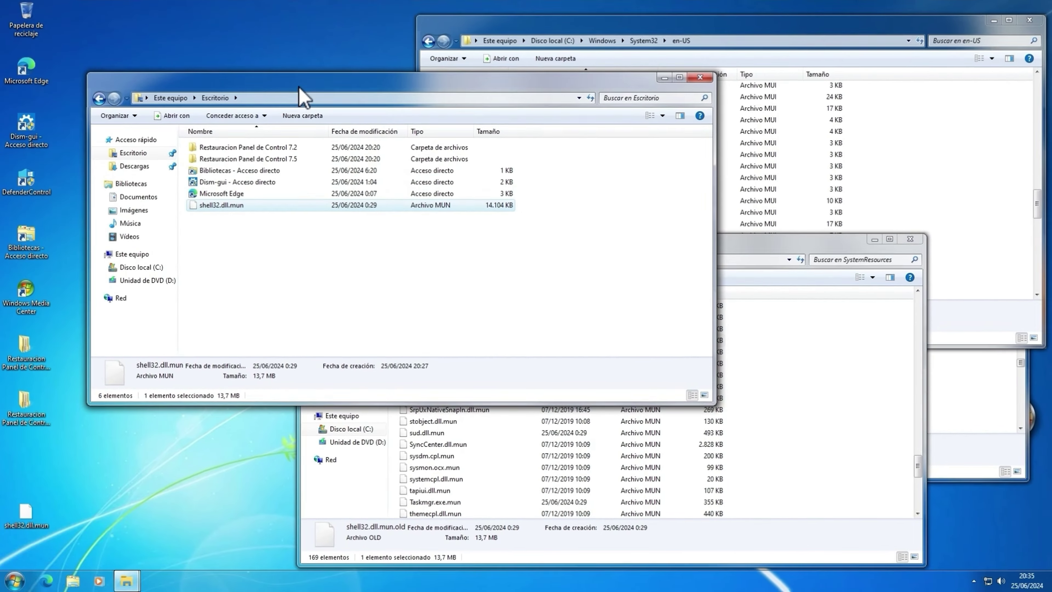
{"action": "left_click_drag", "start_coordinate": [300, 88], "coordinate": [239, 26]}
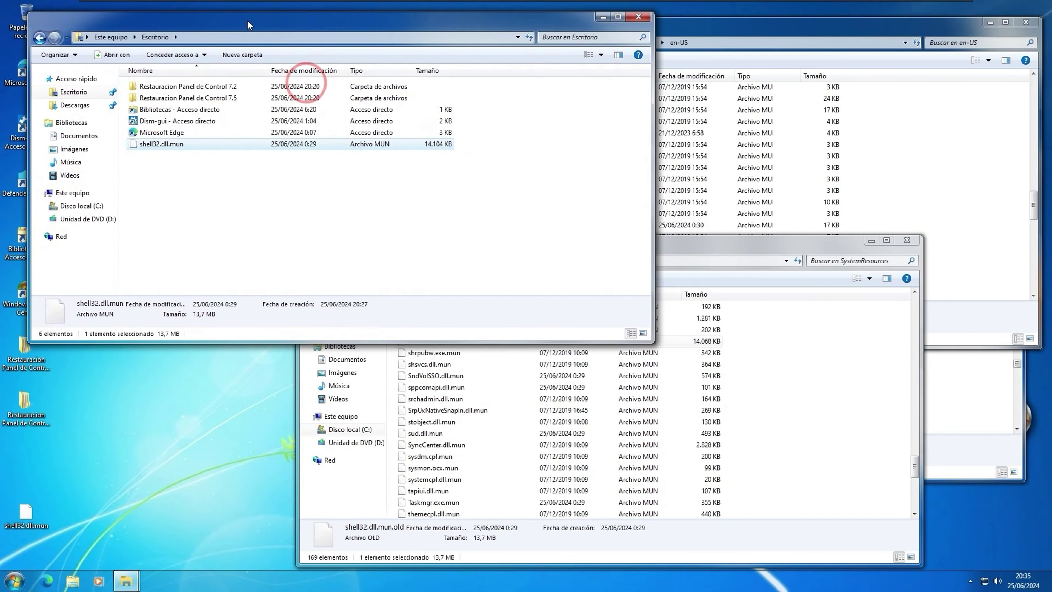
{"action": "left_click", "coordinate": [737, 253]}
{"action": "left_click_drag", "start_coordinate": [140, 145], "coordinate": [461, 338]}
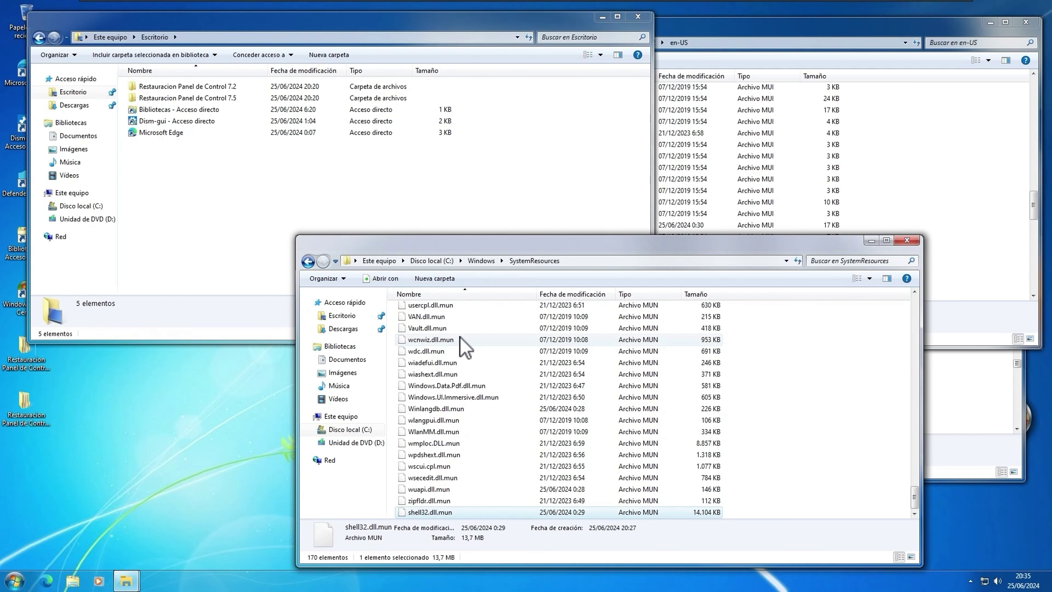
{"action": "left_click", "coordinate": [482, 261]}
{"action": "double_click", "coordinate": [452, 512]}
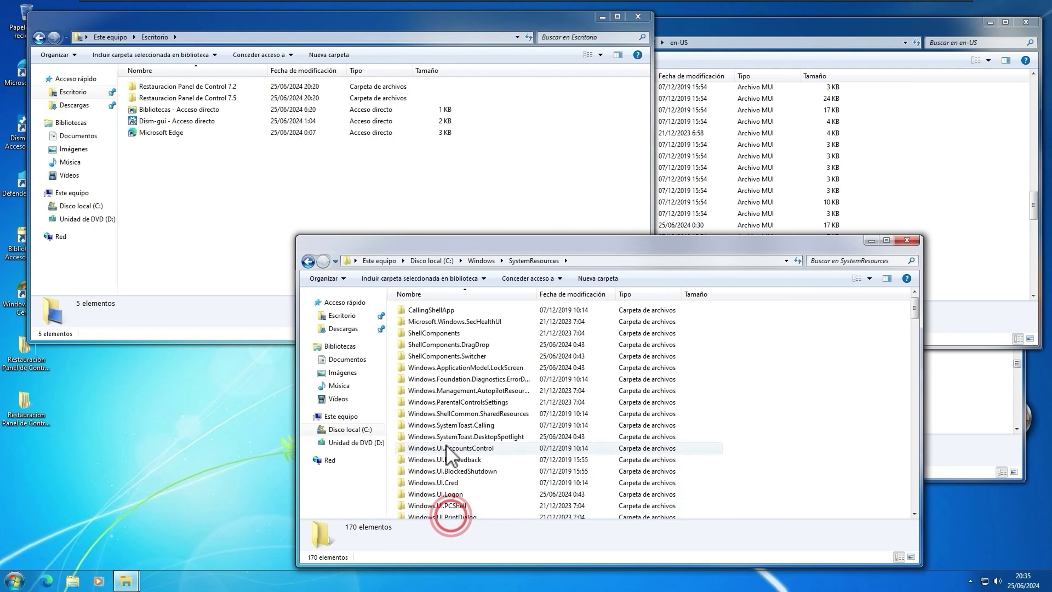
Locate the replaced shell32.dll.mun in Windows SystemResources and close the desktop folder (Escritorio) window
{"action": "left_click", "coordinate": [451, 426]}
{"action": "scroll", "coordinate": [451, 431], "scroll_direction": "down", "scroll_amount": 20}
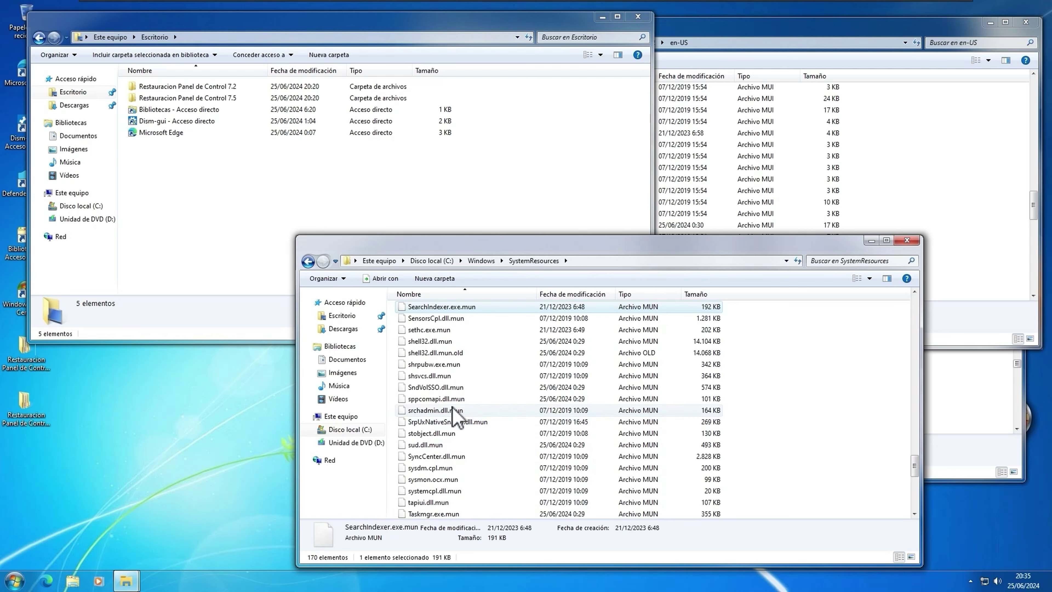
{"action": "left_click", "coordinate": [442, 341]}
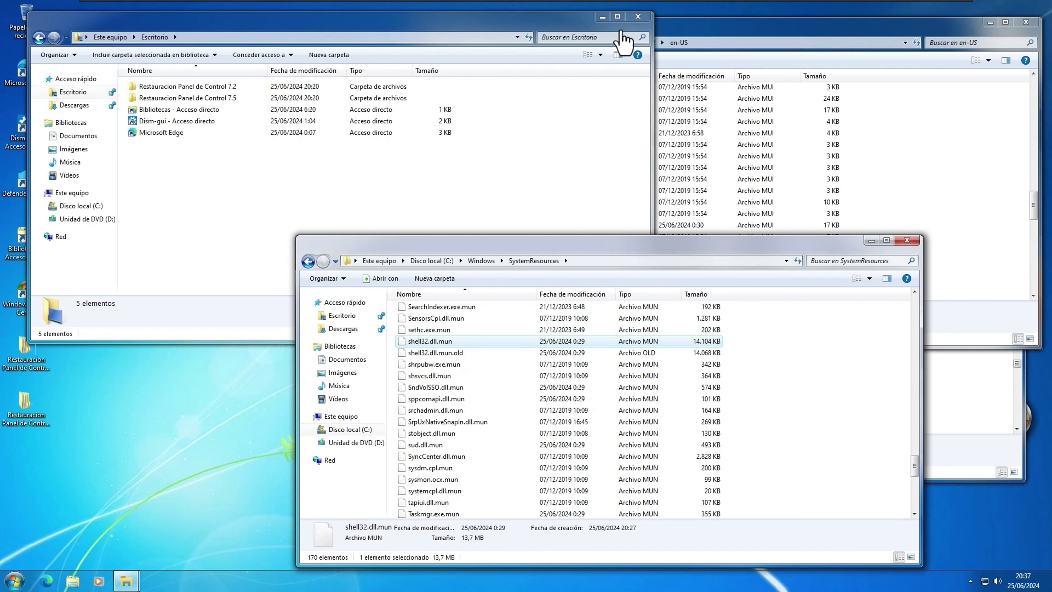
{"action": "left_click", "coordinate": [638, 17]}
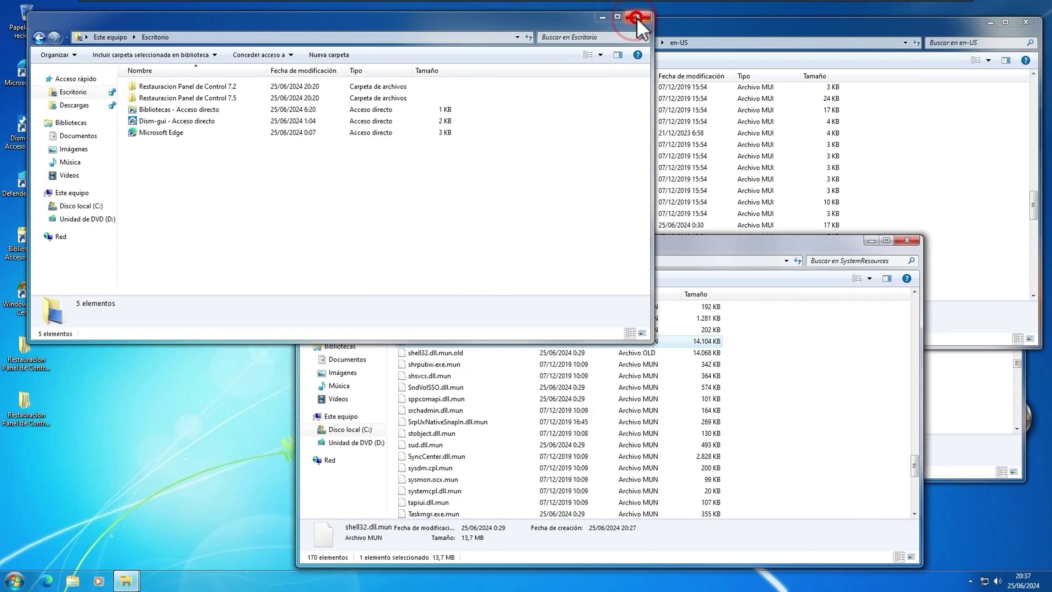
{"action": "left_click", "coordinate": [250, 246]}
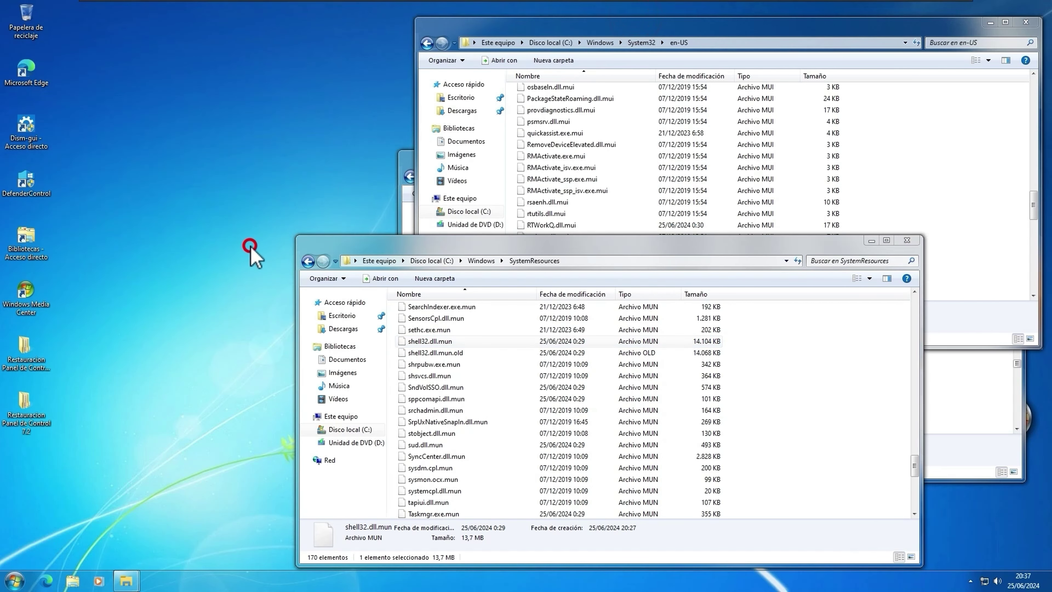
Switch to the links.res folder window, return to the 7 Style folder and open Run as TrustedInstaller to reach cpl10
{"action": "left_click", "coordinate": [137, 579]}
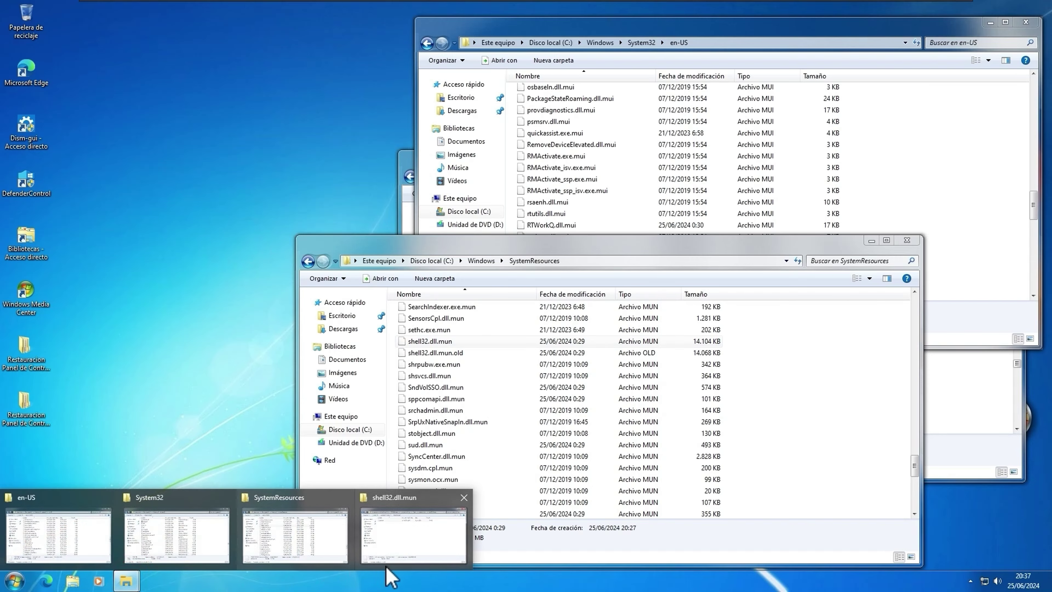
{"action": "left_click", "coordinate": [404, 534]}
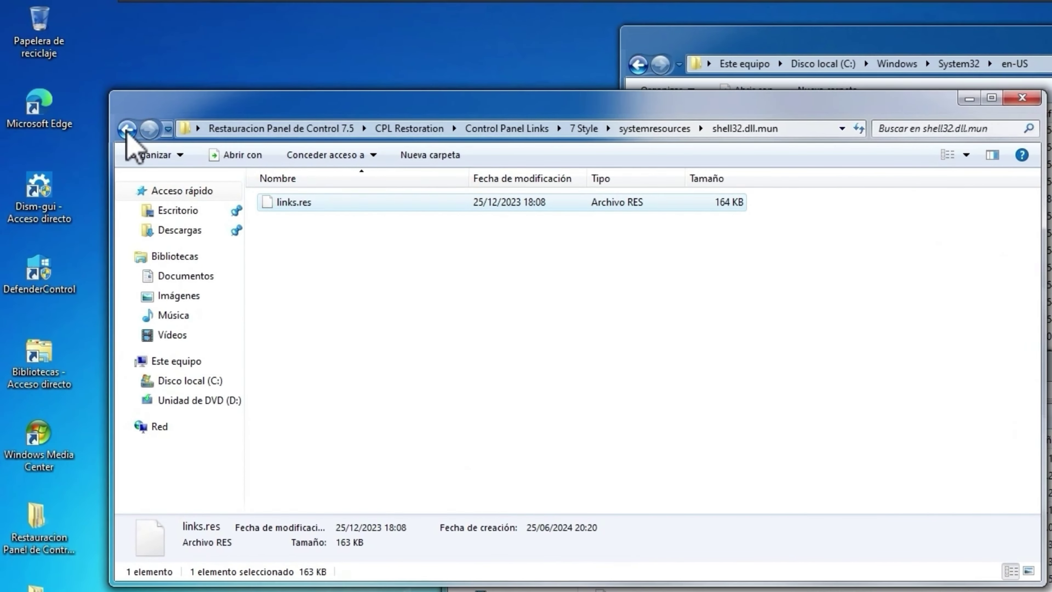
{"action": "left_click", "coordinate": [113, 115]}
{"action": "left_click", "coordinate": [127, 129]}
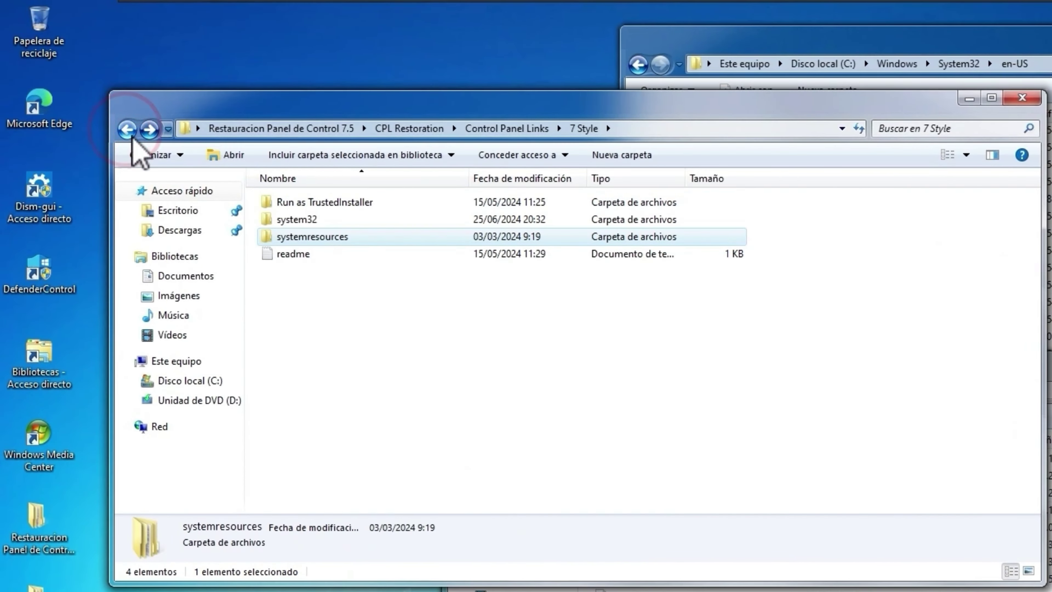
{"action": "left_click", "coordinate": [321, 203]}
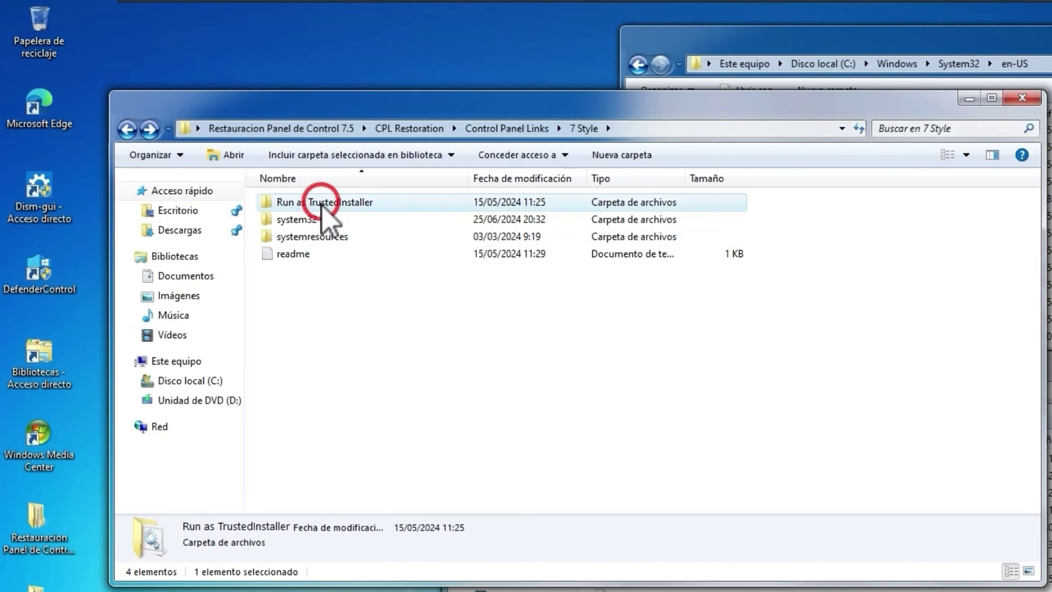
{"action": "double_click", "coordinate": [317, 207]}
{"action": "left_click", "coordinate": [313, 210]}
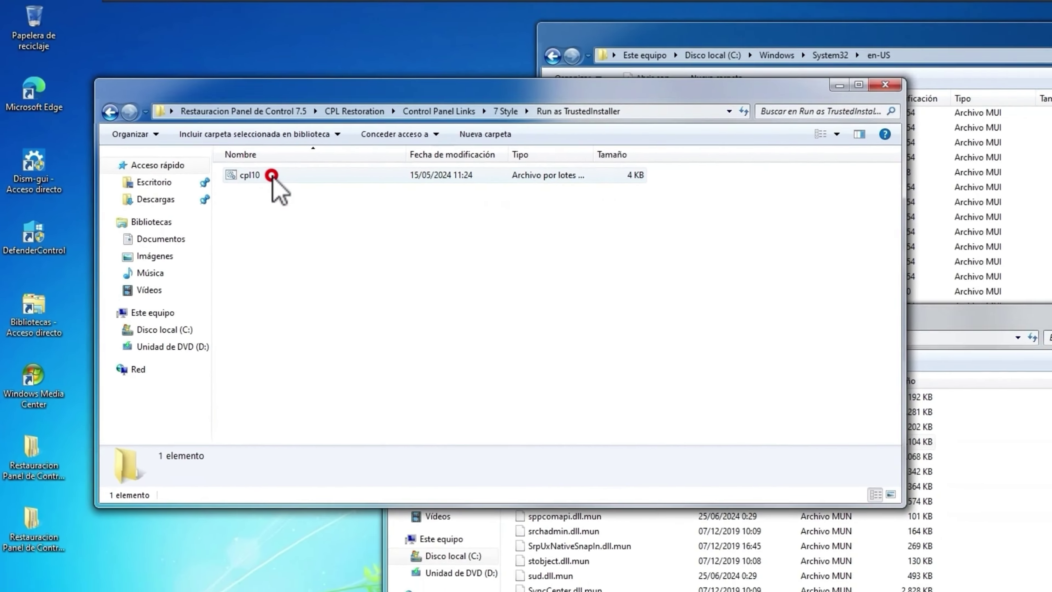
Place the ExecTI ZIP archive on the desktop below the restoration folders and extract it into its own ExecTI folder
{"action": "left_click", "coordinate": [149, 409]}
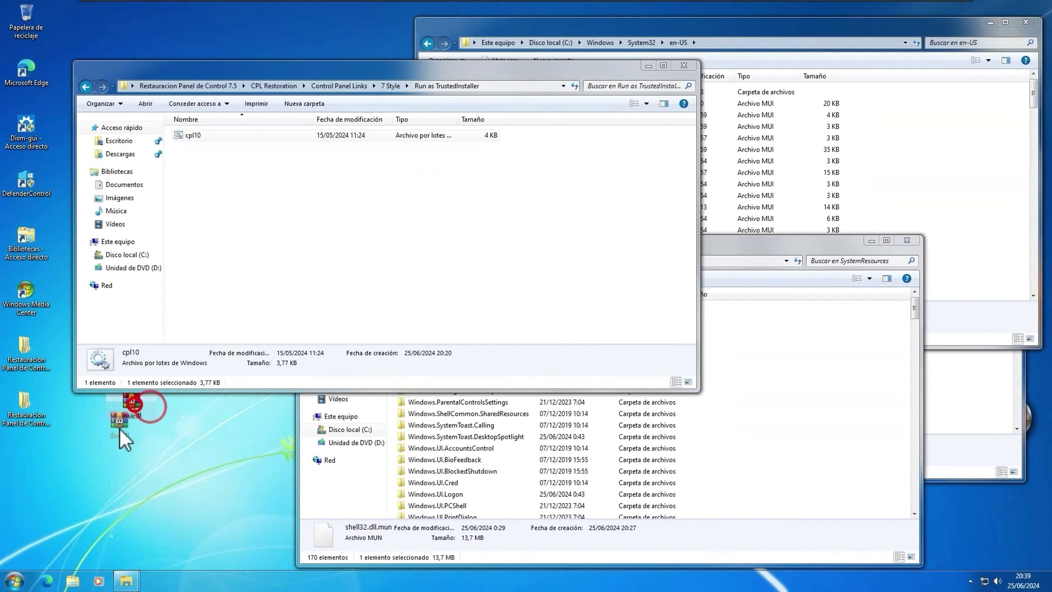
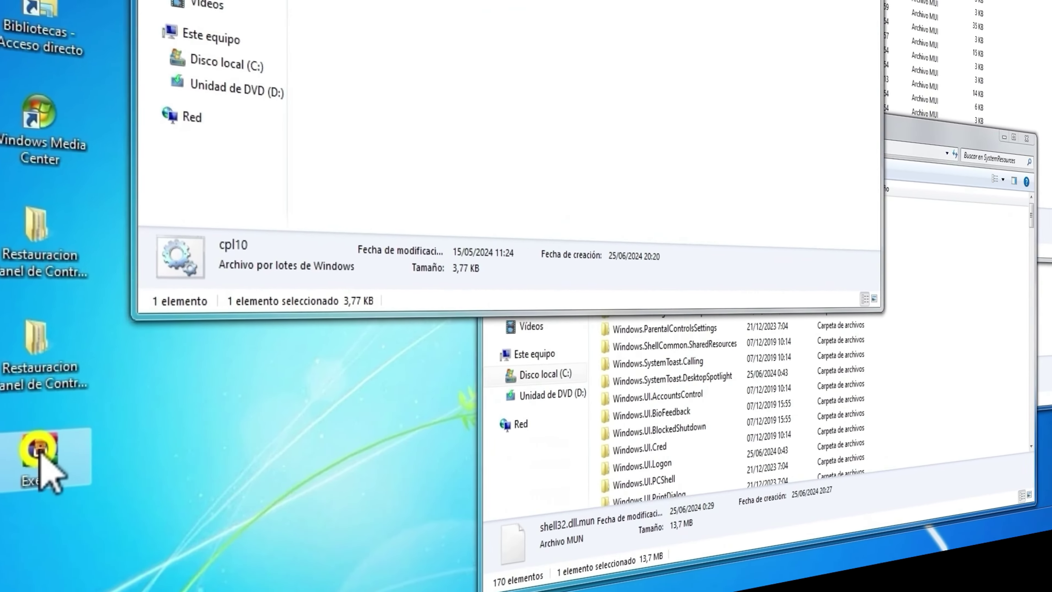
{"action": "right_click", "coordinate": [39, 439]}
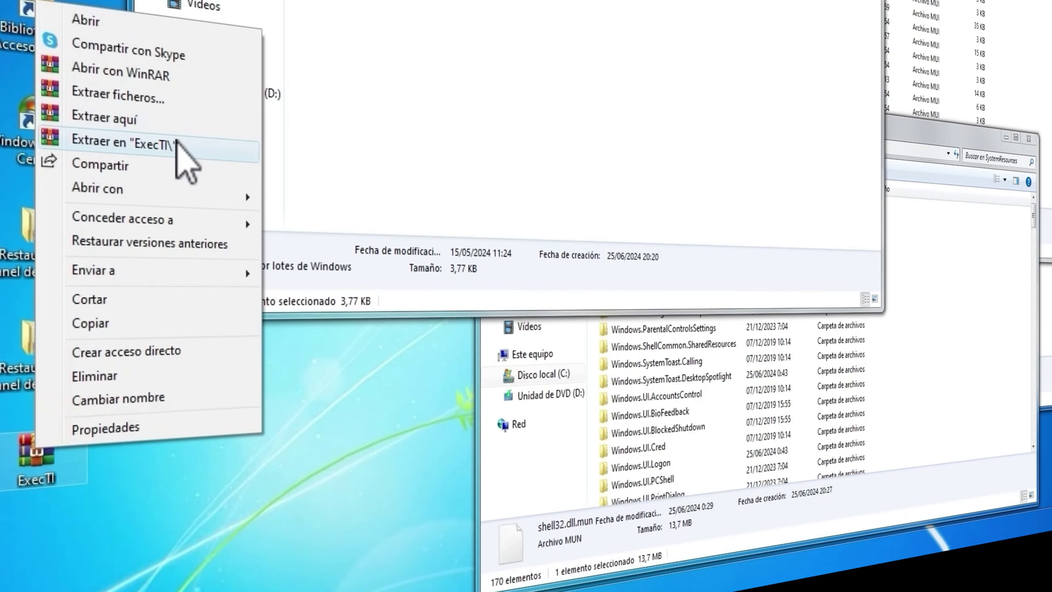
{"action": "left_click", "coordinate": [166, 143]}
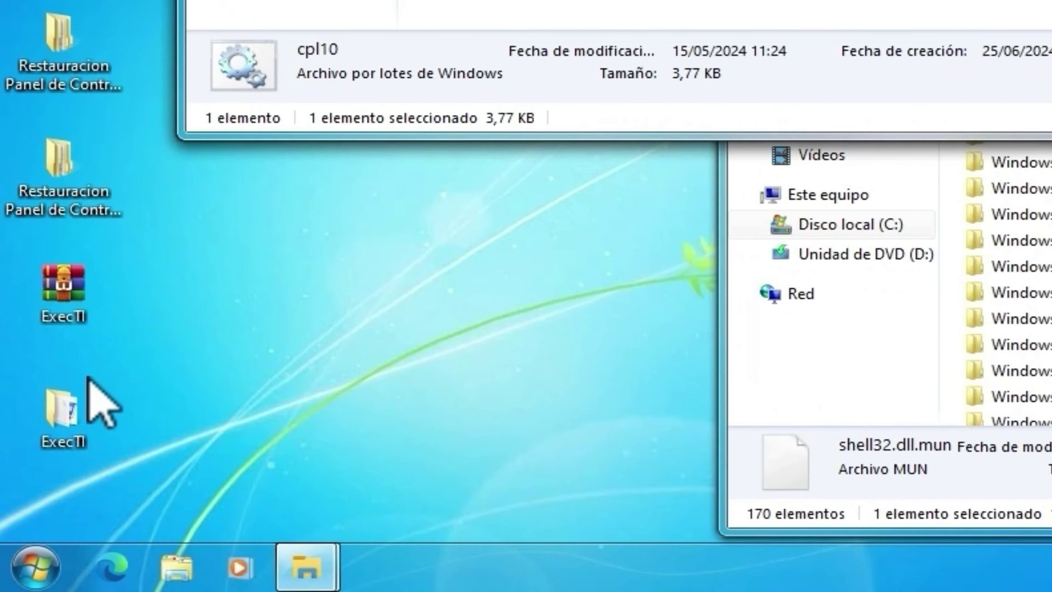
Permanently delete the ExecTI ZIP archive from the desktop and move the extracted ExecTI folder into its place
{"action": "left_click", "coordinate": [490, 302]}
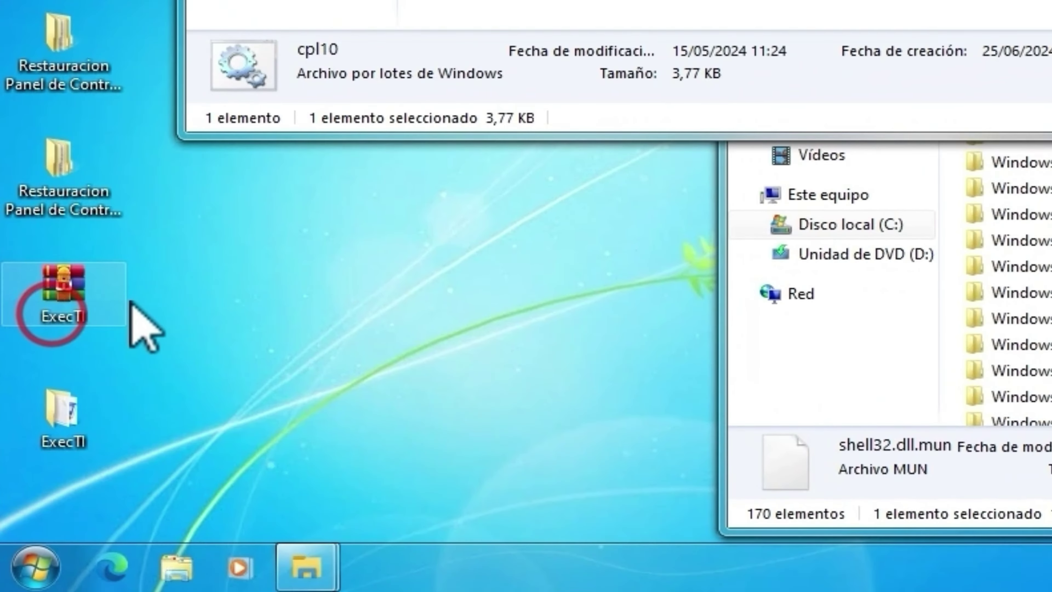
{"action": "key", "text": "shift+Delete"}
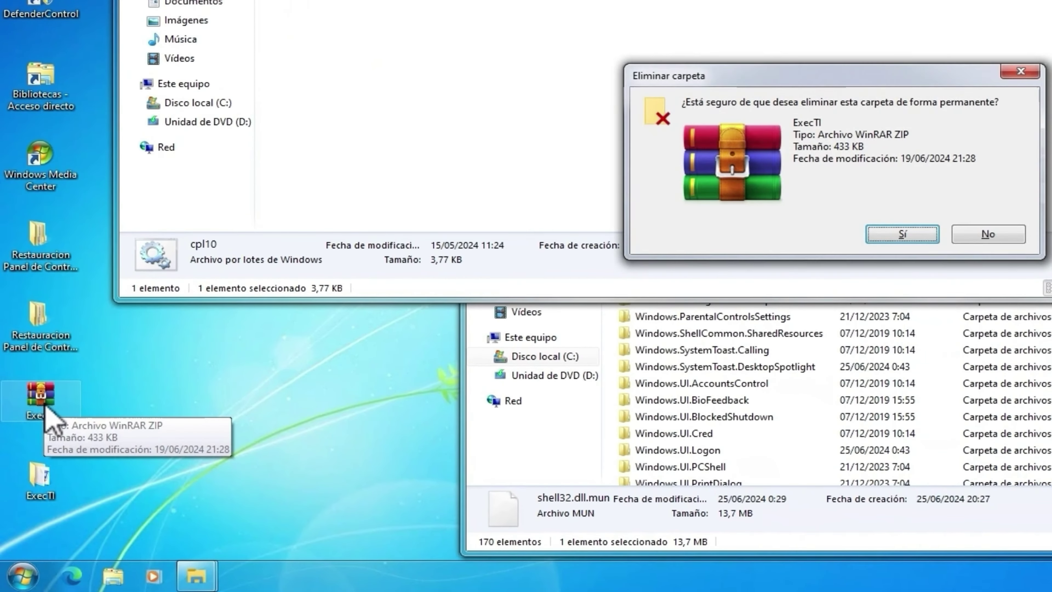
{"action": "key", "text": "Return"}
{"action": "left_click_drag", "start_coordinate": [50, 476], "coordinate": [85, 412]}
Open the ExecTI folder, move its window clear of the cpl10 file, and look into the Windows 7 subfolder before returning
{"action": "left_click", "coordinate": [41, 400]}
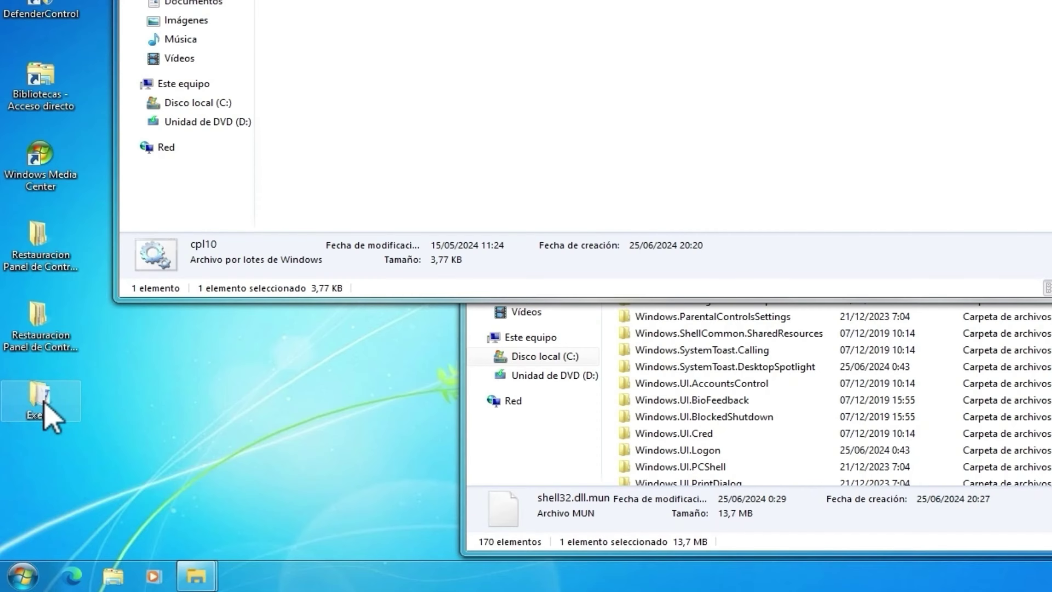
{"action": "double_click", "coordinate": [44, 401]}
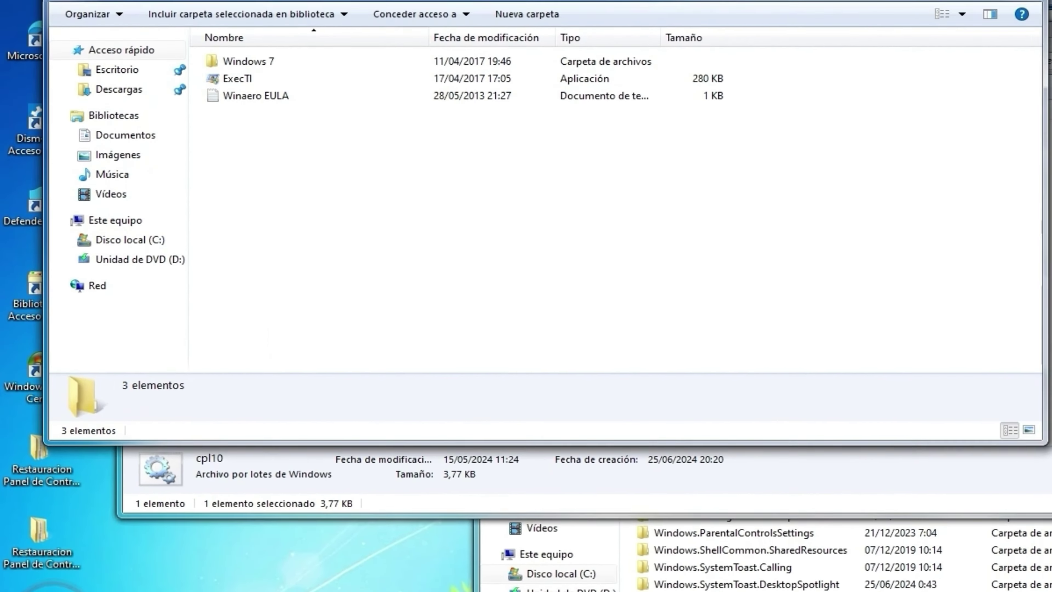
{"action": "left_click_drag", "start_coordinate": [373, 0], "coordinate": [564, 235]}
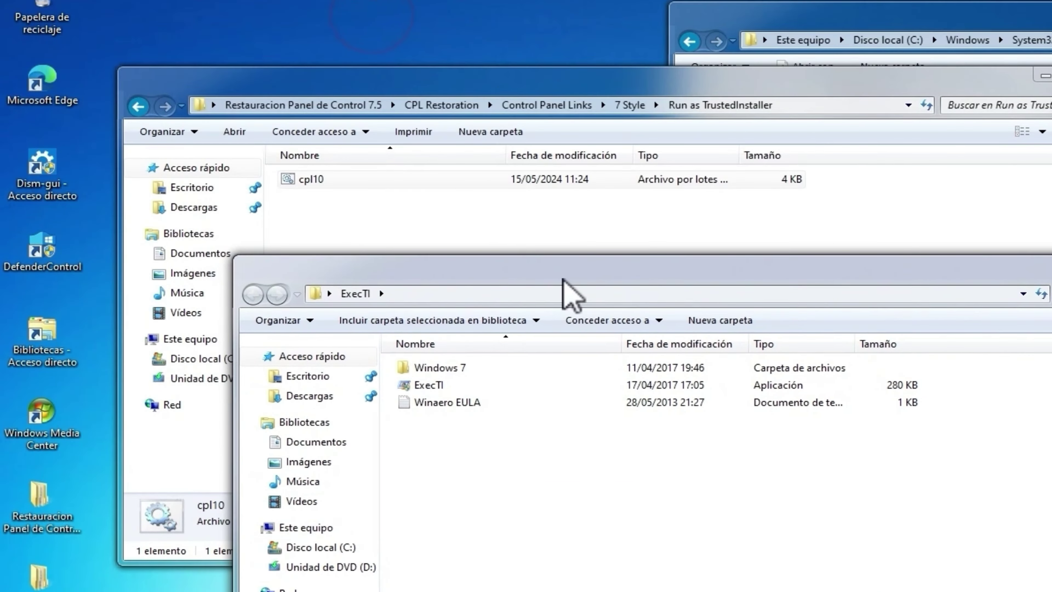
{"action": "left_click", "coordinate": [449, 366]}
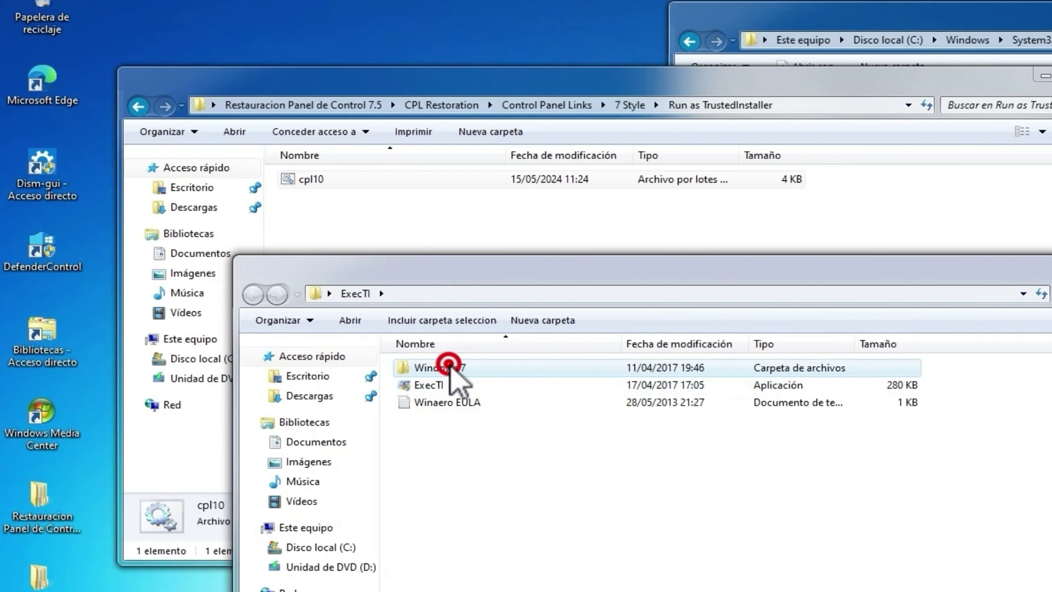
{"action": "double_click", "coordinate": [448, 365]}
{"action": "left_click", "coordinate": [253, 294]}
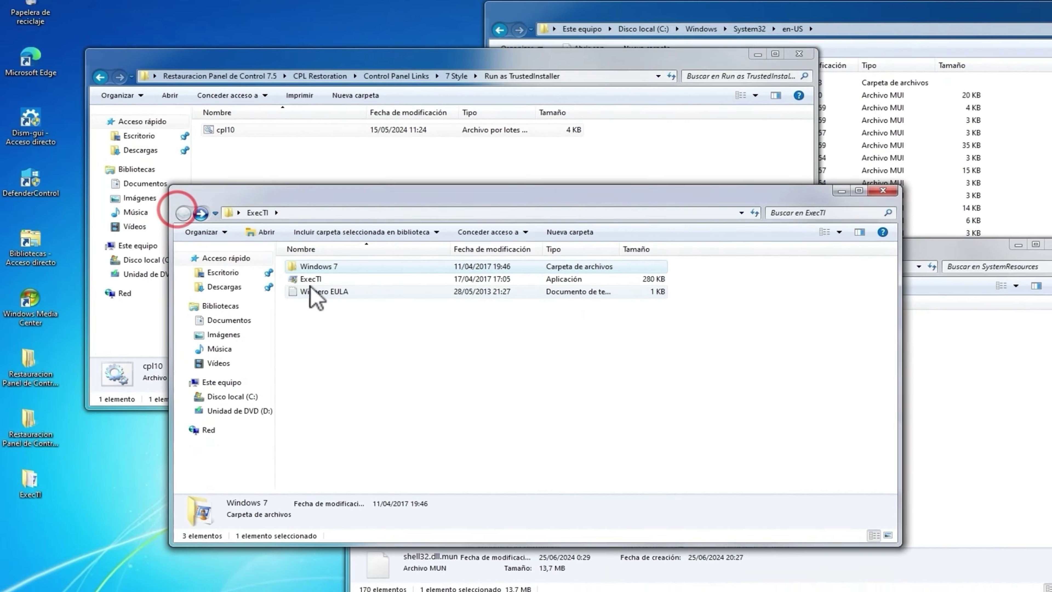
Run the ExecTI application as administrator, minimize its folder window and reposition the Run as TrustedInstaller dialog
{"action": "left_click", "coordinate": [316, 279]}
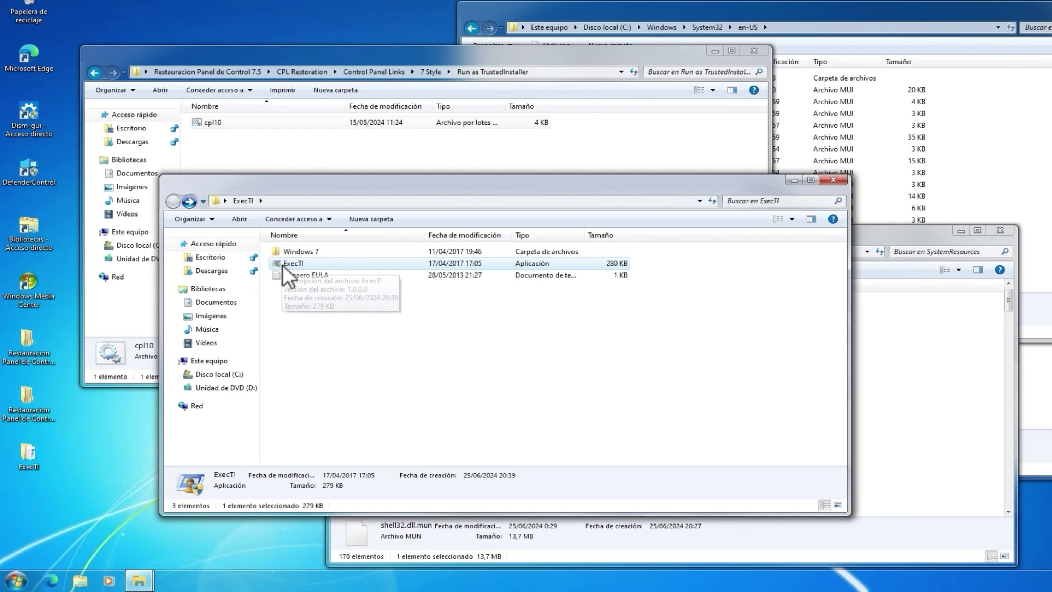
{"action": "right_click", "coordinate": [283, 266]}
{"action": "left_click", "coordinate": [320, 285]}
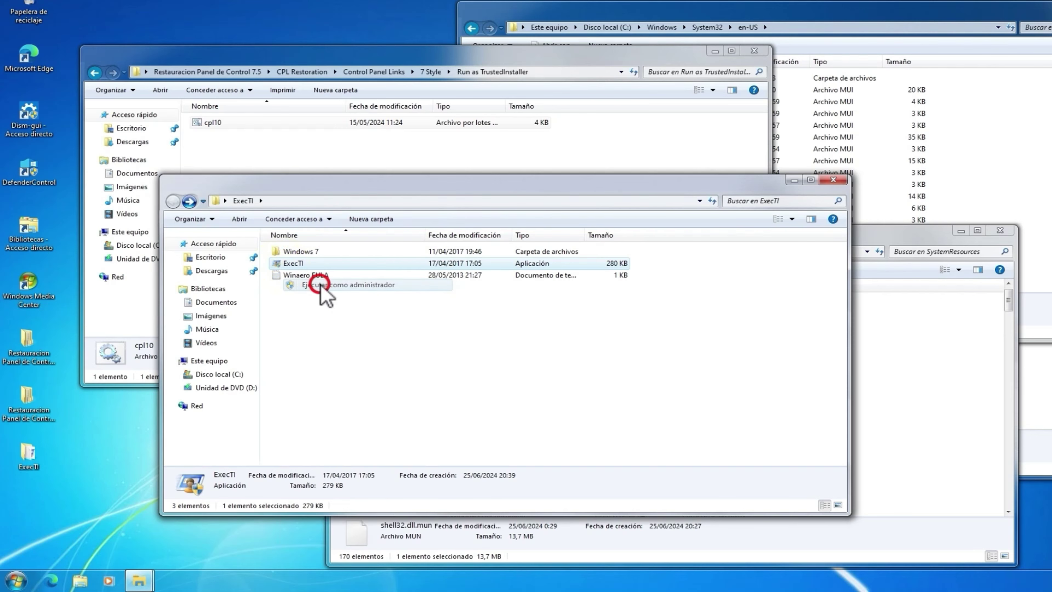
{"action": "left_click", "coordinate": [518, 362]}
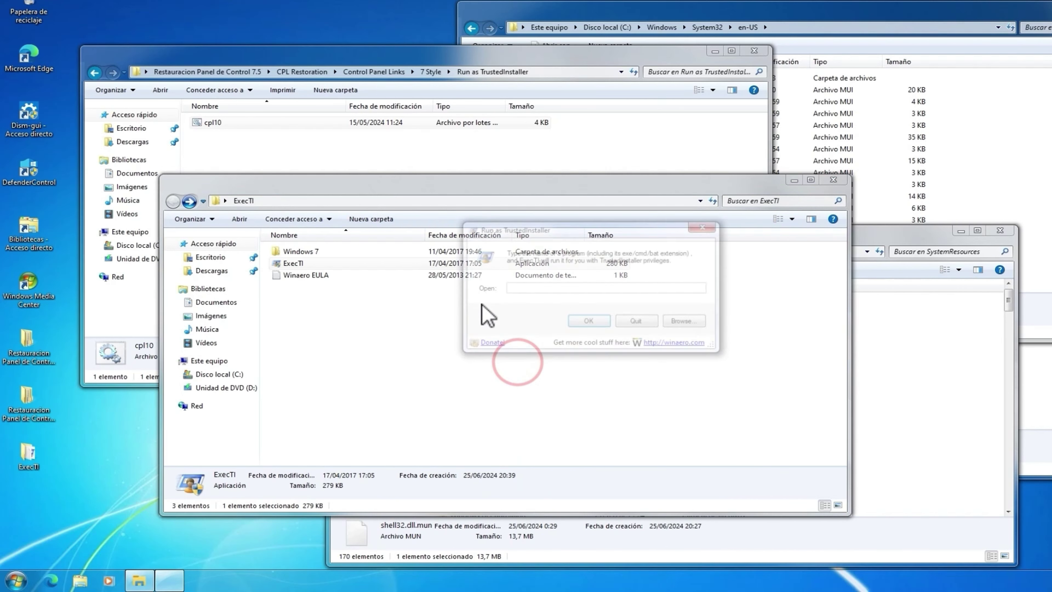
{"action": "left_click", "coordinate": [794, 180]}
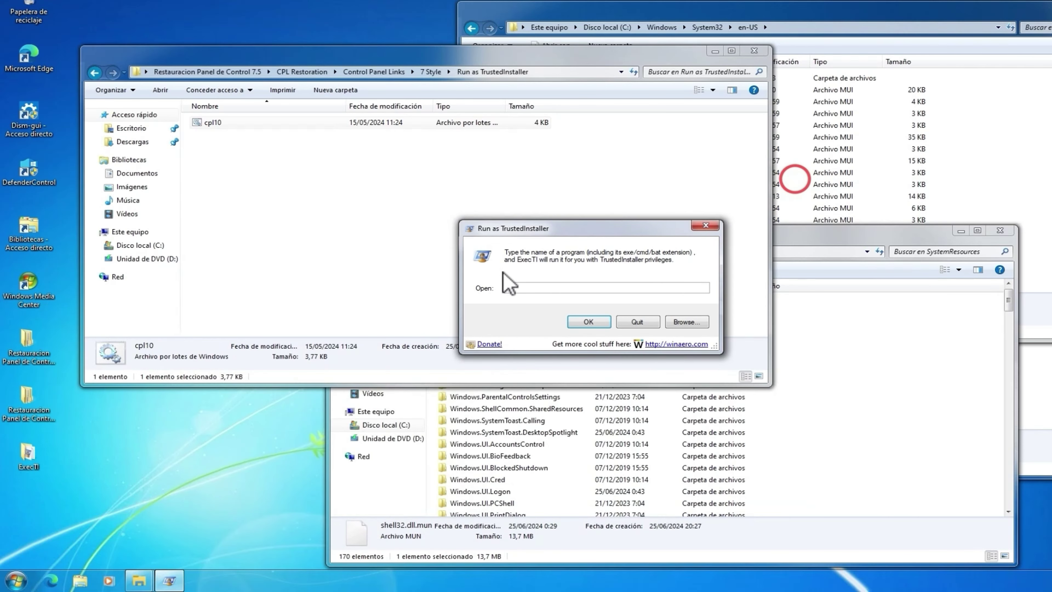
{"action": "left_click_drag", "start_coordinate": [542, 228], "coordinate": [570, 249]}
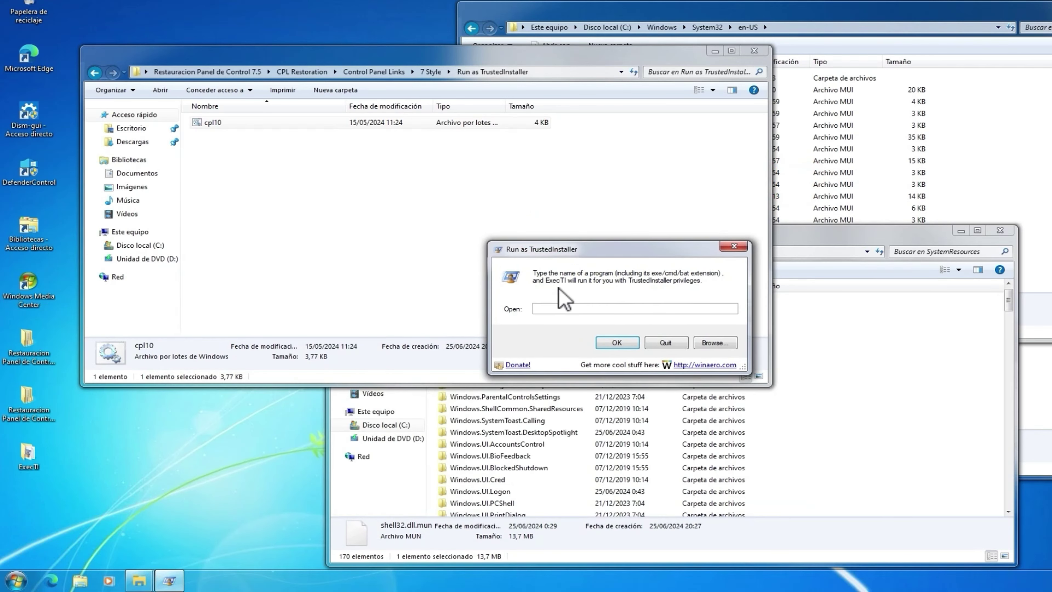
Browse for a program in ExecTI and go to the Run as TrustedInstaller folder using the path copied from its Explorer window
{"action": "left_click", "coordinate": [717, 342]}
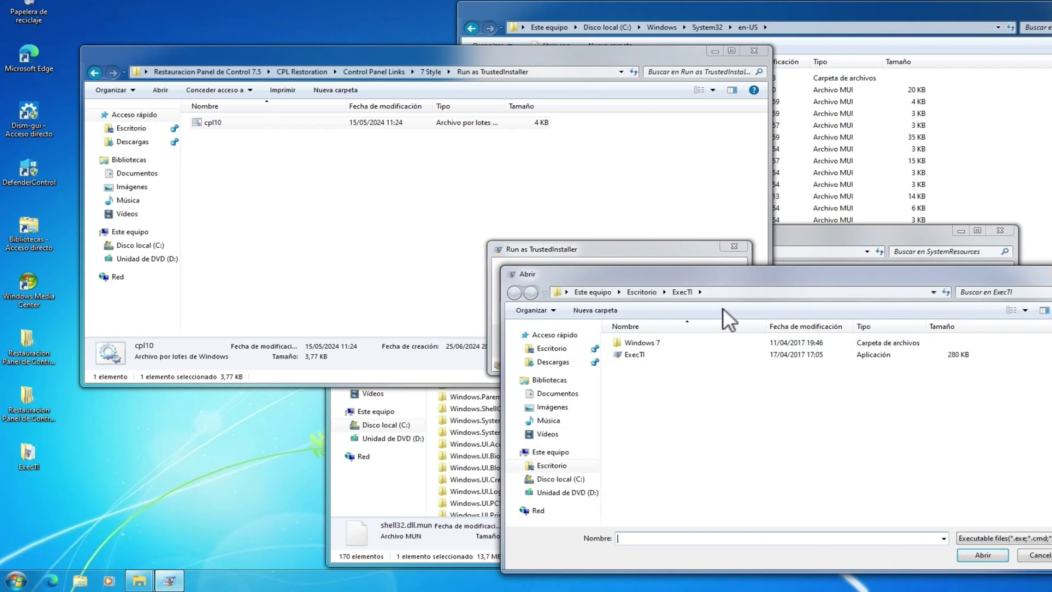
{"action": "left_click", "coordinate": [553, 72]}
{"action": "key", "text": "ctrl+c"}
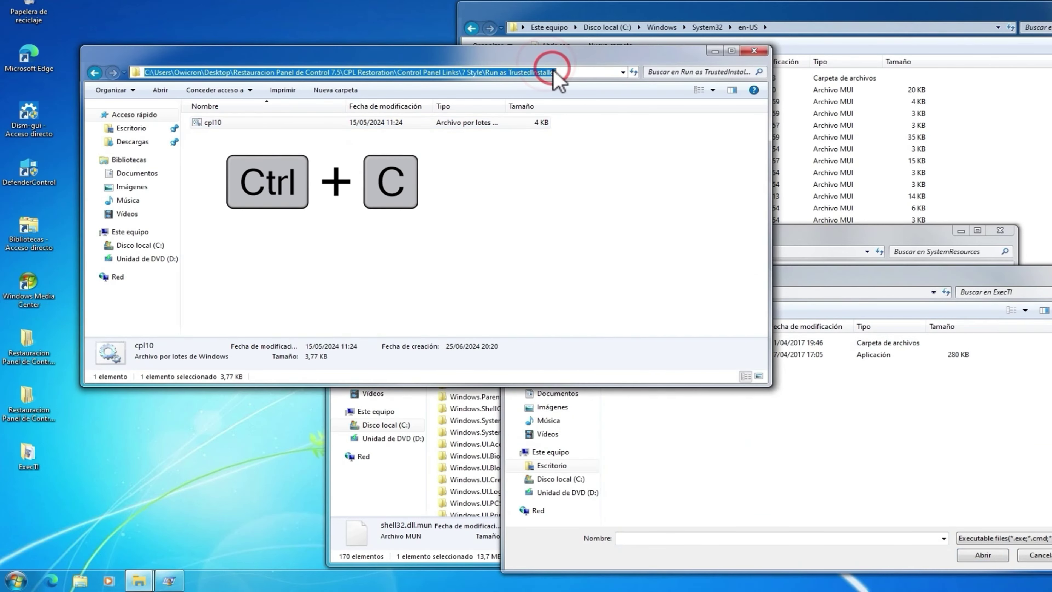
{"action": "right_click", "coordinate": [555, 74]}
{"action": "left_click", "coordinate": [583, 109]}
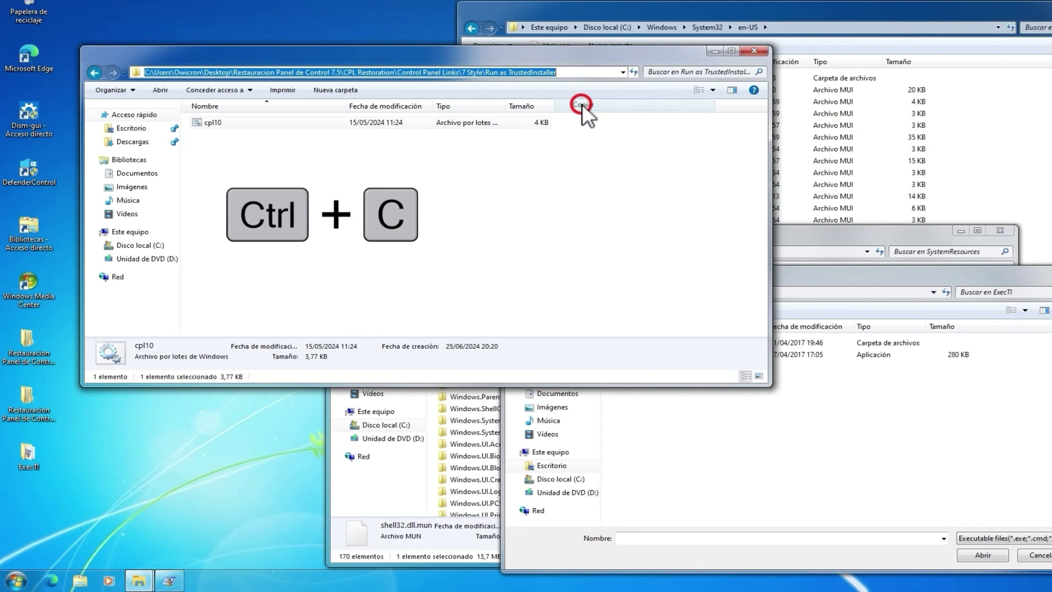
{"action": "left_click", "coordinate": [873, 262]}
{"action": "left_click", "coordinate": [766, 275]}
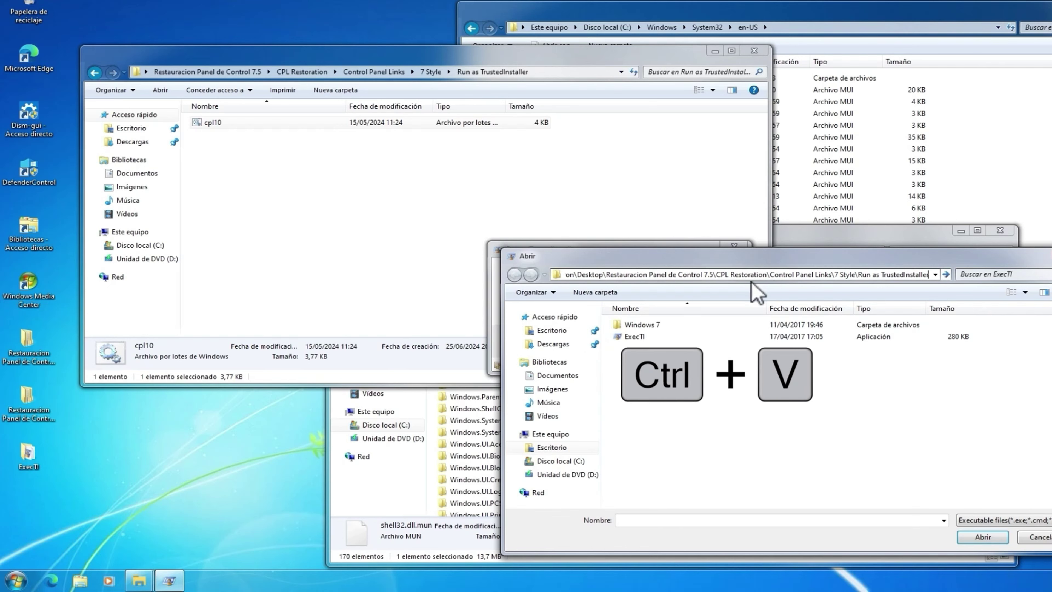
{"action": "key", "text": "Return"}
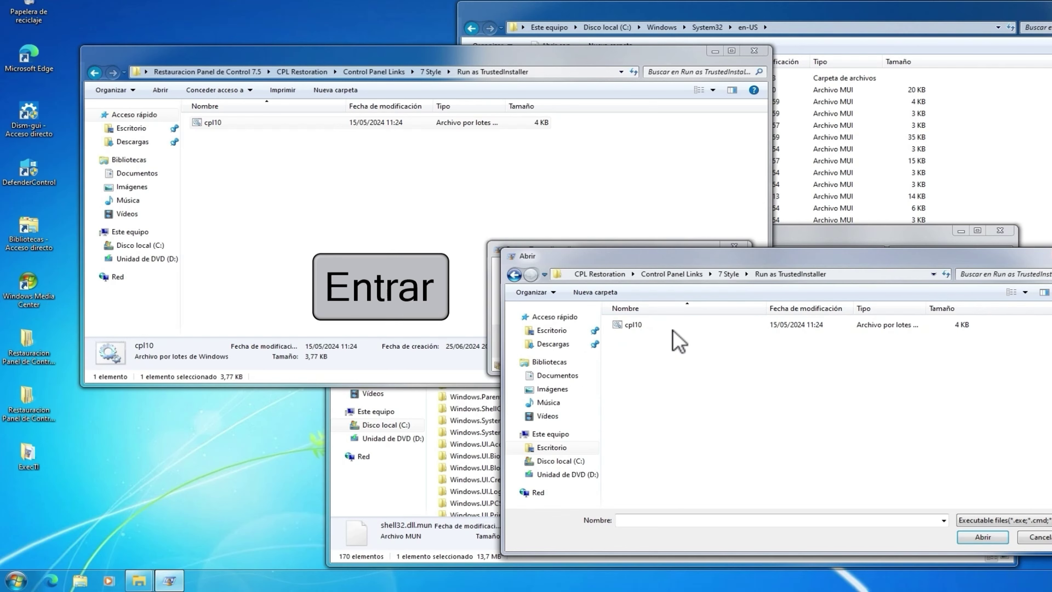
Choose cpl10 as the program, run it with TrustedInstaller privileges, and move the ExecTI dialog out of the way
{"action": "left_click", "coordinate": [634, 326]}
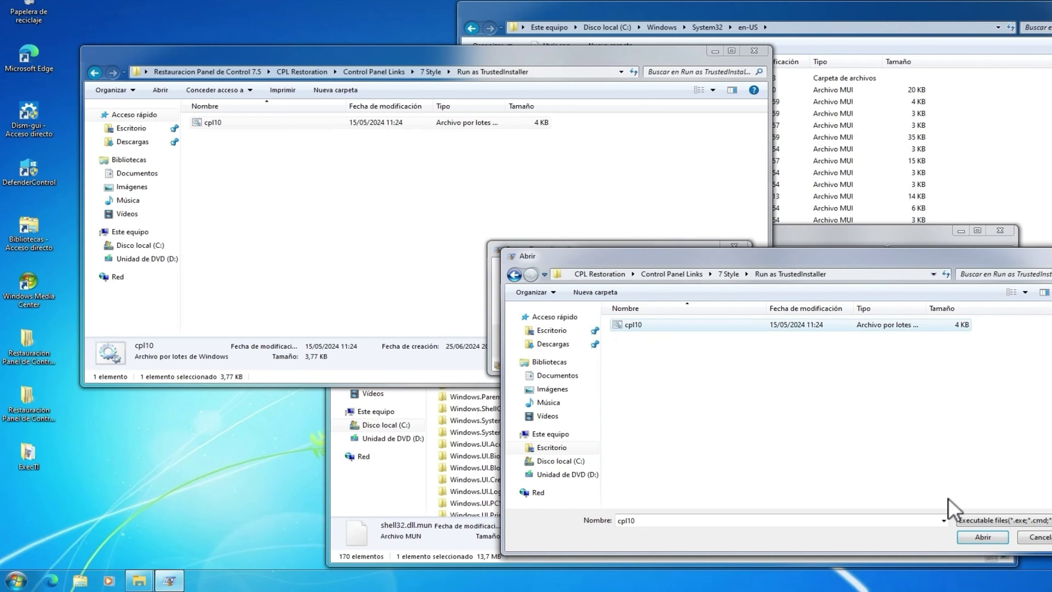
{"action": "left_click", "coordinate": [979, 537]}
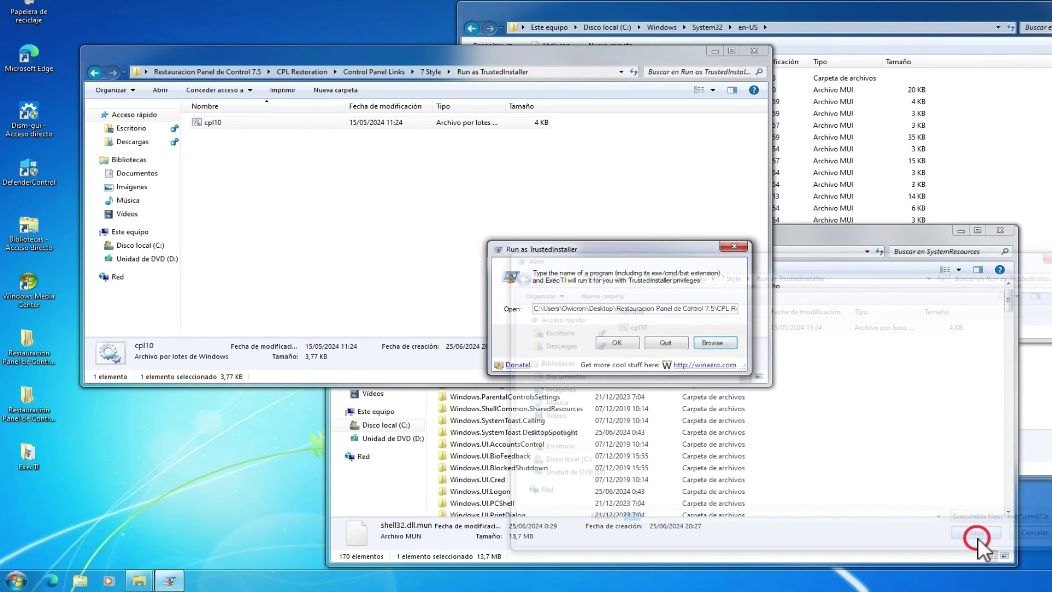
{"action": "left_click", "coordinate": [616, 342]}
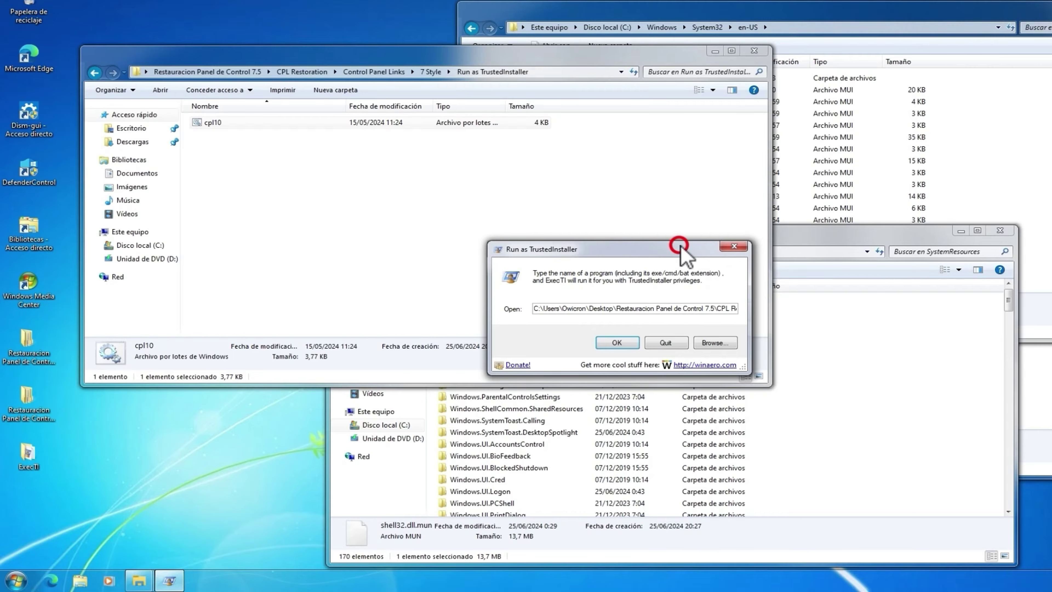
{"action": "left_click_drag", "start_coordinate": [684, 246], "coordinate": [1050, 431]}
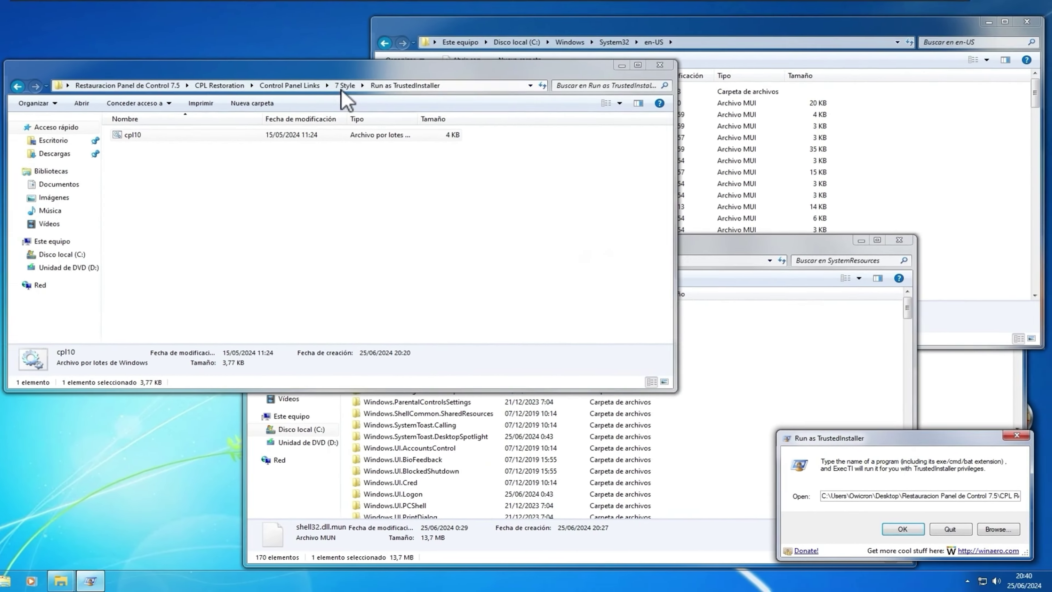
{"action": "left_click", "coordinate": [406, 55]}
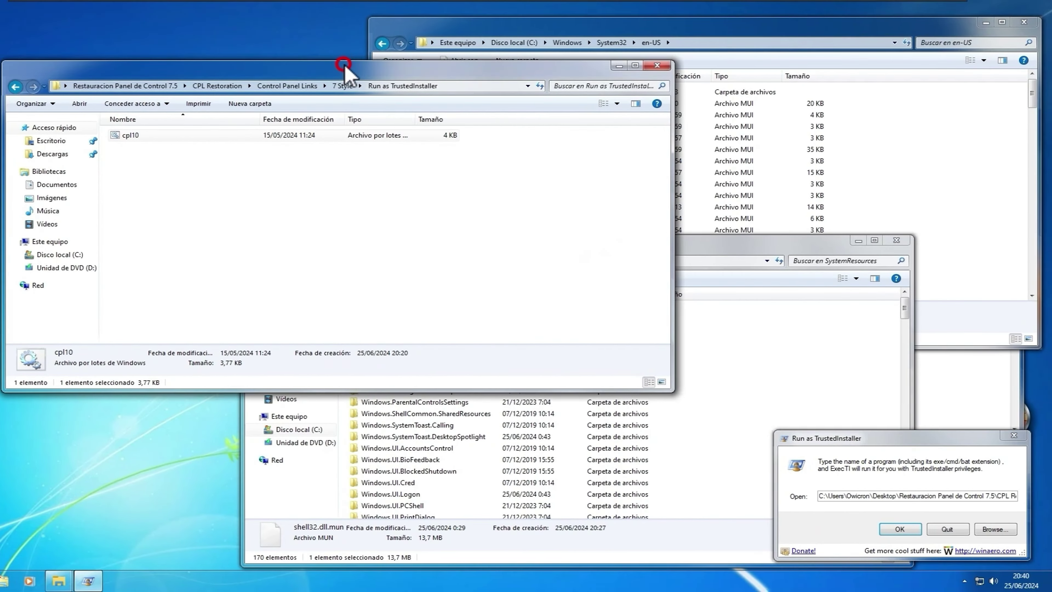
Go back up to the CPL Restoration folder and open its Pages subfolder
{"action": "left_click", "coordinate": [341, 85]}
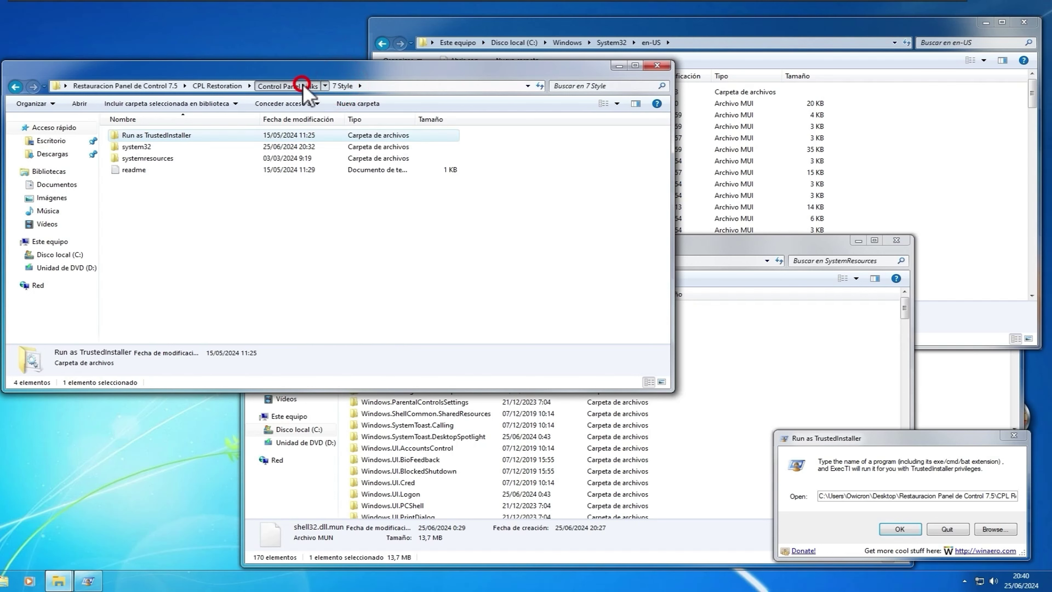
{"action": "left_click", "coordinate": [302, 86]}
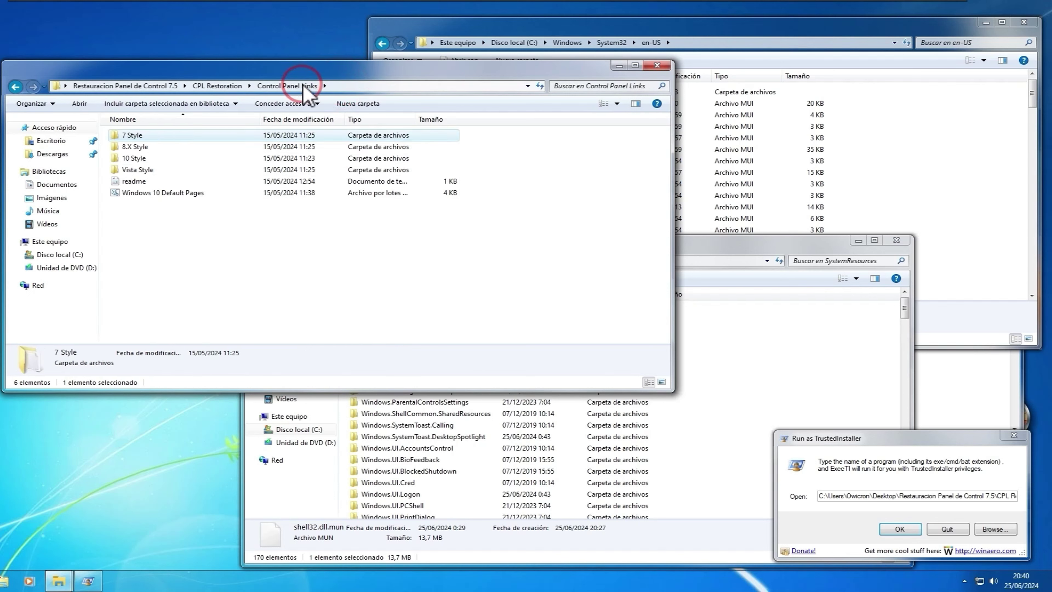
{"action": "left_click", "coordinate": [227, 86]}
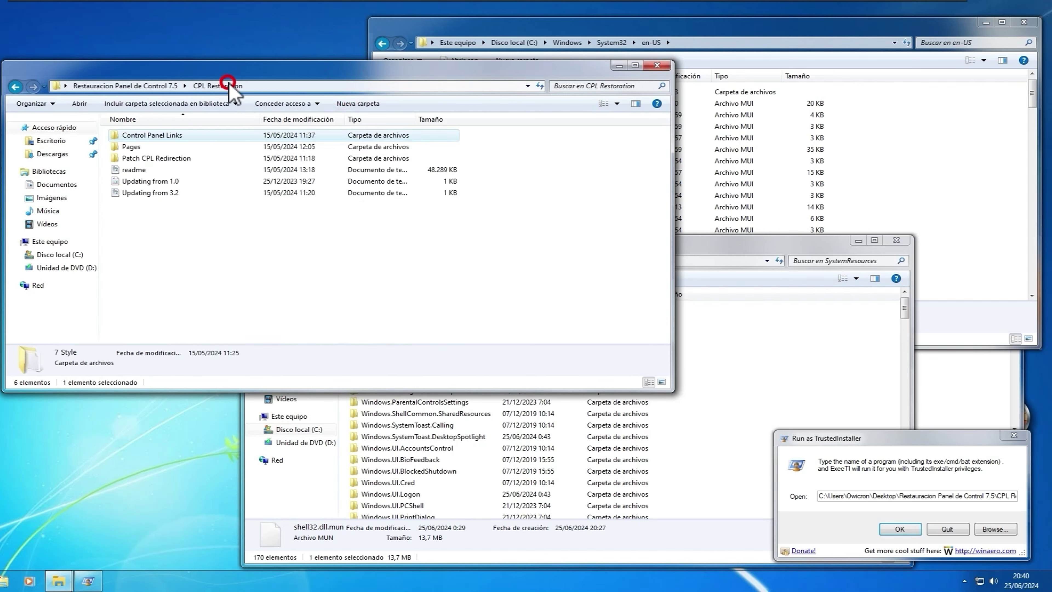
{"action": "left_click", "coordinate": [134, 146]}
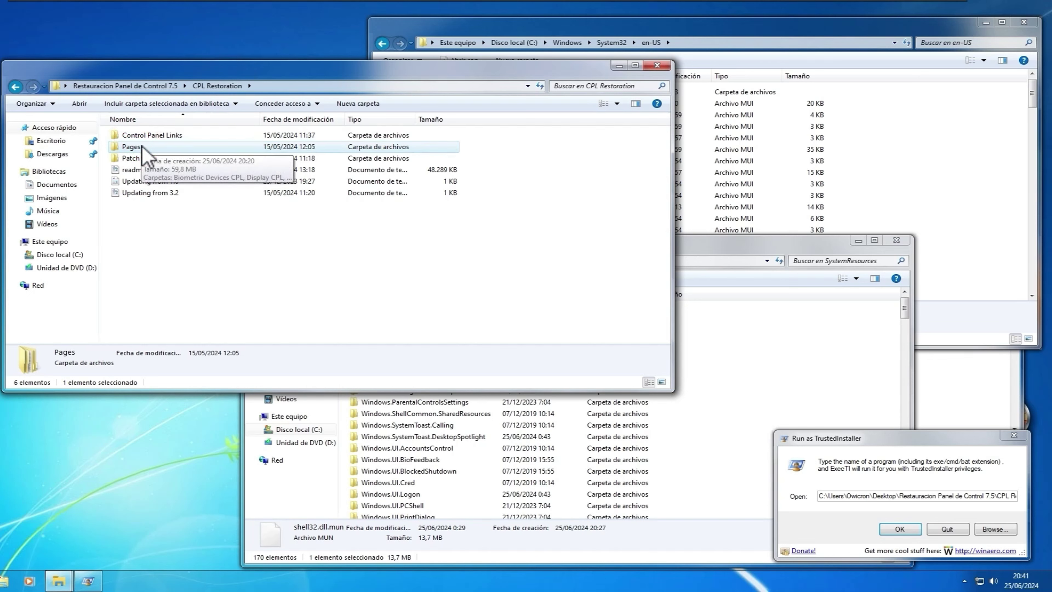
{"action": "double_click", "coordinate": [139, 146]}
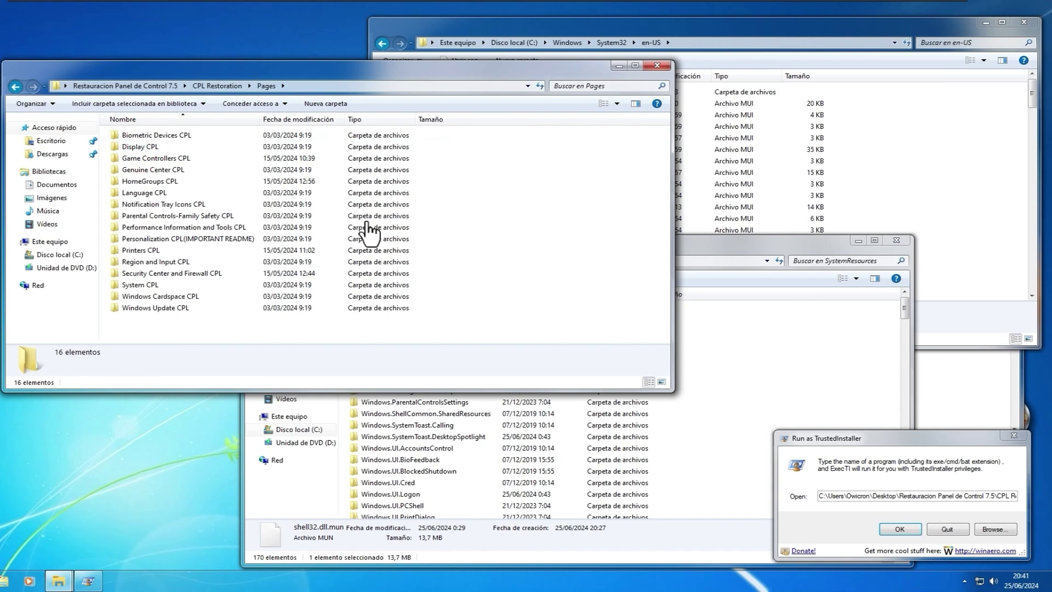
Open the Vista Style folder inside Game Controllers CPL and open its readme document
{"action": "left_click", "coordinate": [170, 158]}
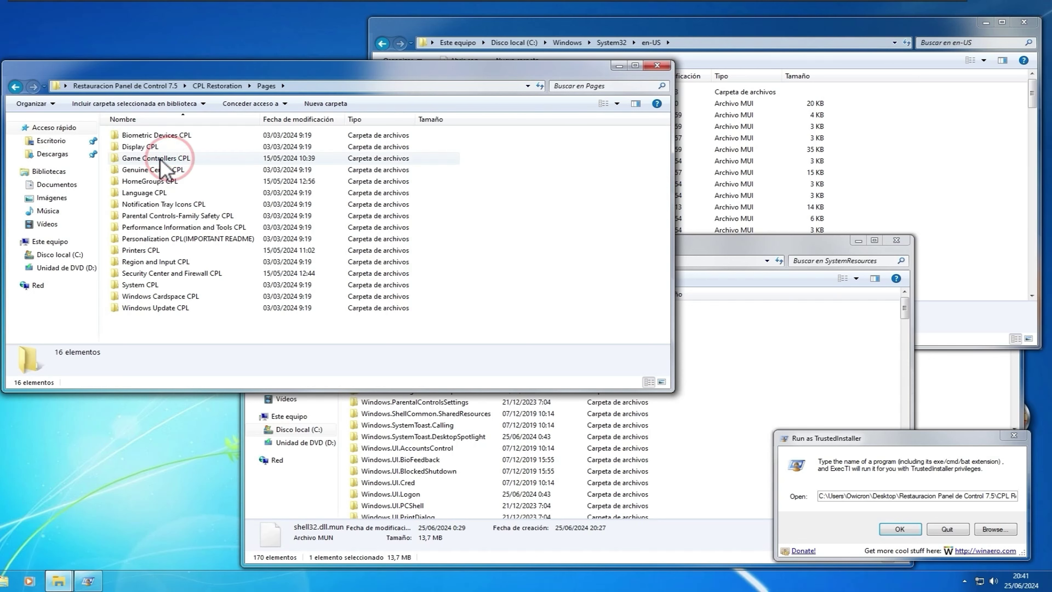
{"action": "double_click", "coordinate": [161, 160]}
{"action": "left_click", "coordinate": [148, 140]}
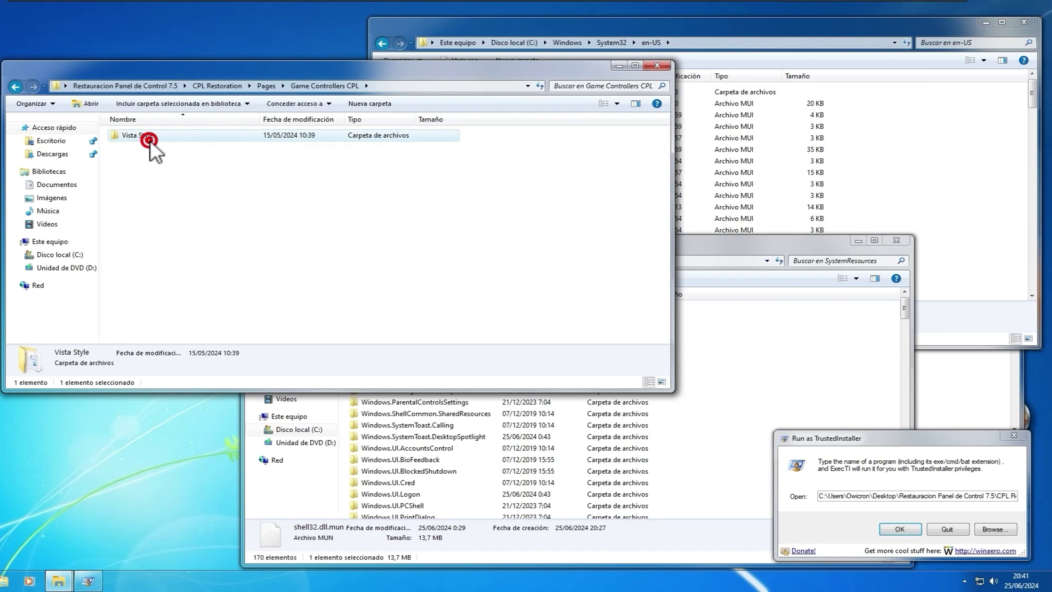
{"action": "double_click", "coordinate": [149, 141]}
{"action": "left_click", "coordinate": [145, 139]}
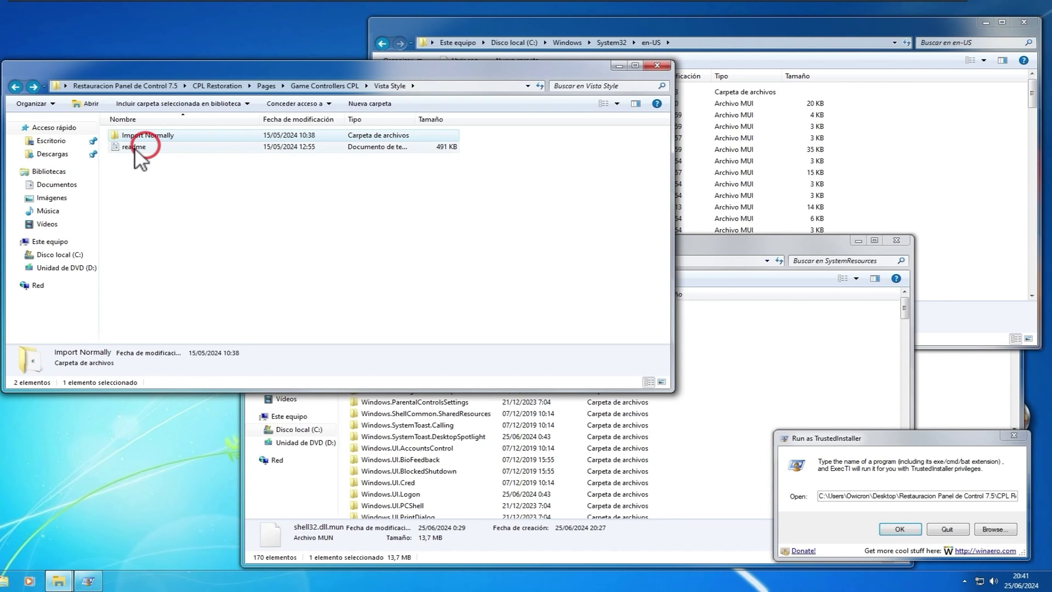
{"action": "left_click", "coordinate": [134, 148]}
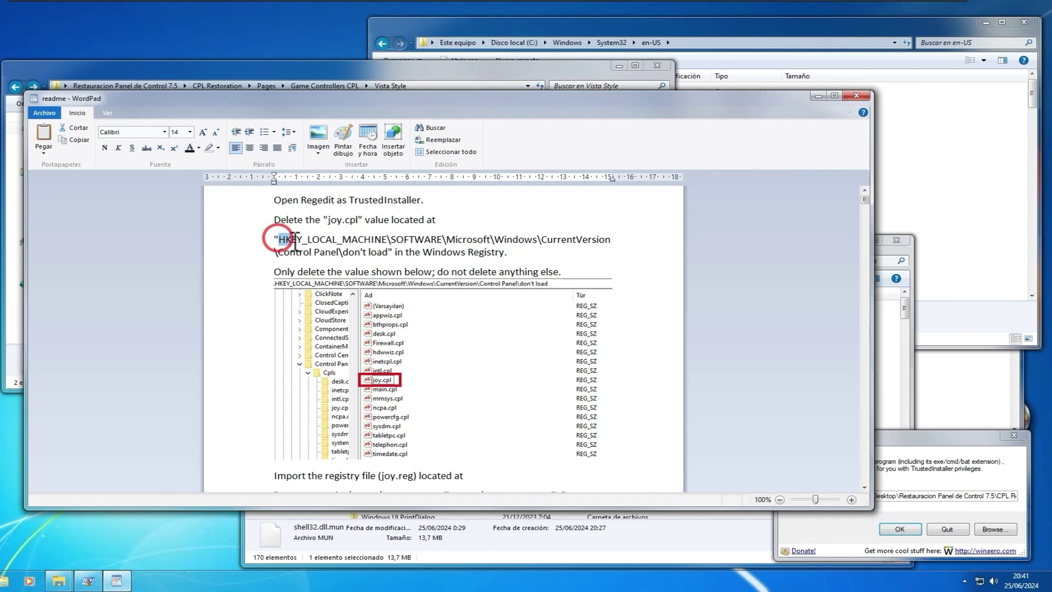
Copy the registry path ending in Control Panel\don't load from the readme, then close the document
{"action": "left_click_drag", "start_coordinate": [295, 241], "coordinate": [309, 251]}
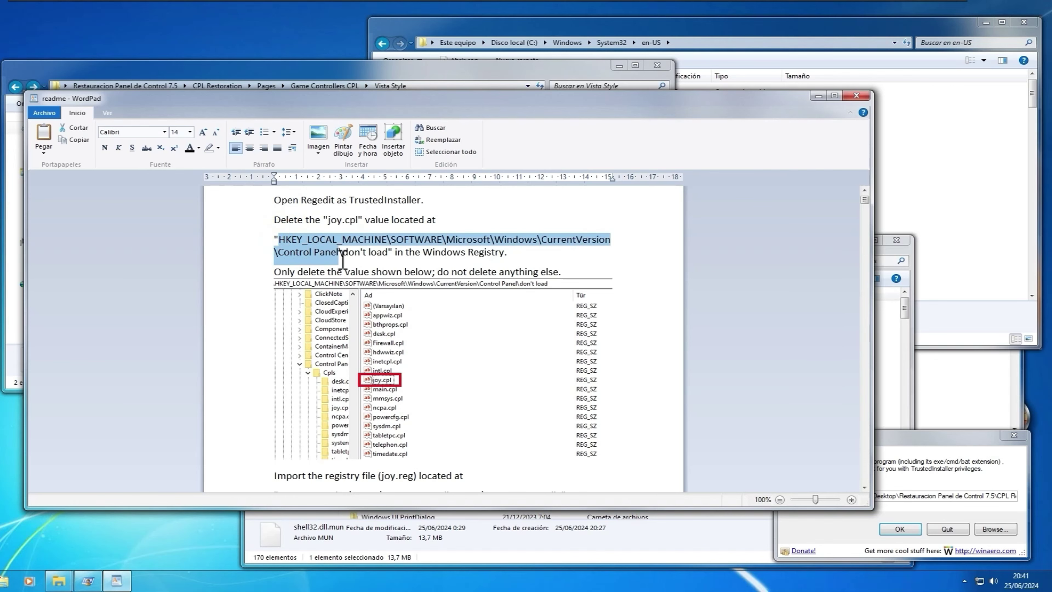
{"action": "right_click", "coordinate": [340, 245]}
{"action": "left_click", "coordinate": [367, 257]}
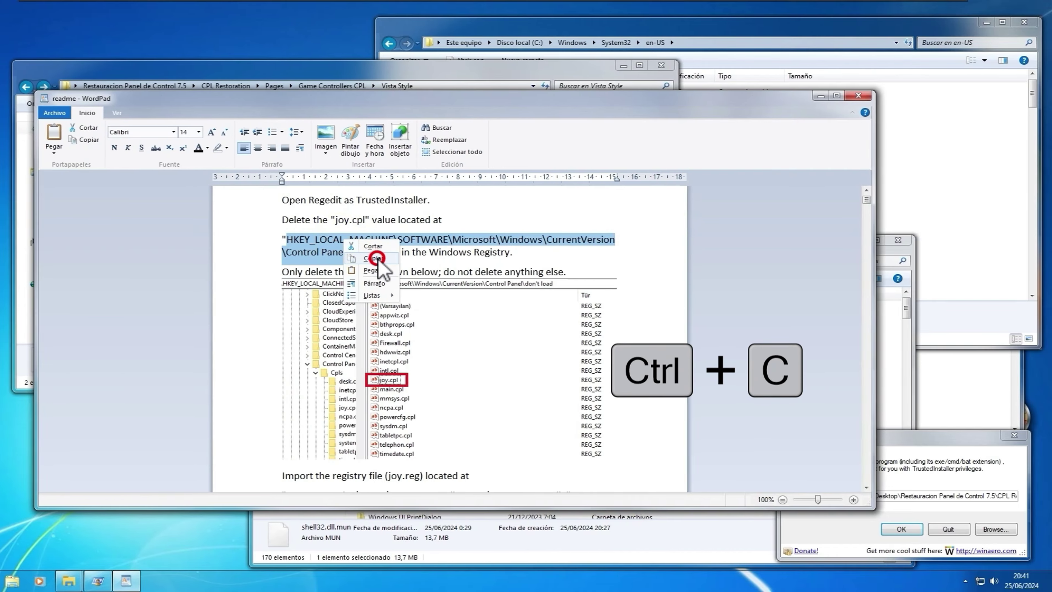
{"action": "left_click", "coordinate": [858, 95]}
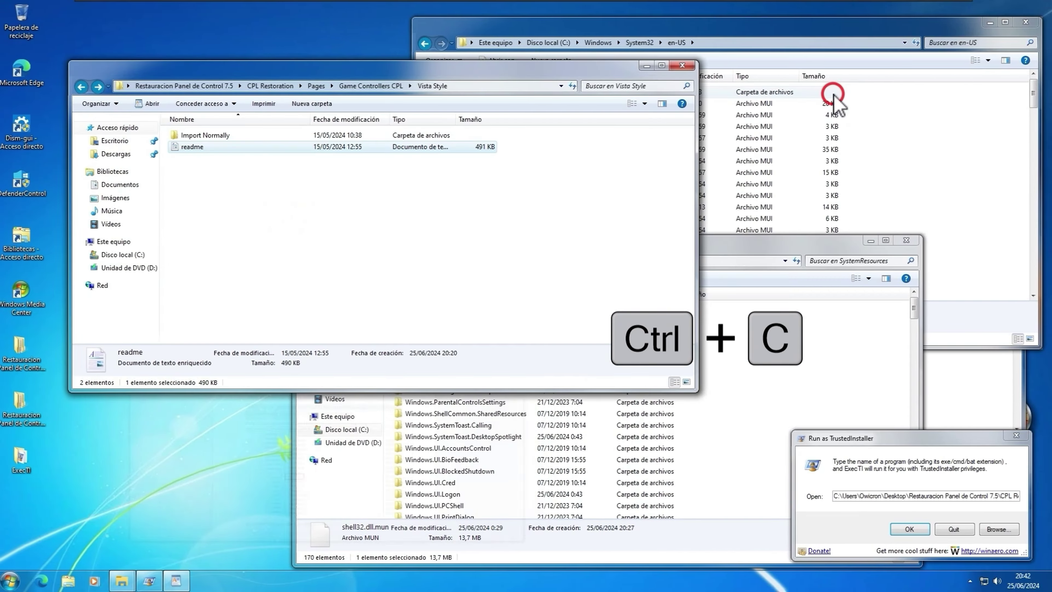
Search for the Registry Editor with "rege", run it as administrator and allow it to make changes
{"action": "left_click", "coordinate": [16, 579]}
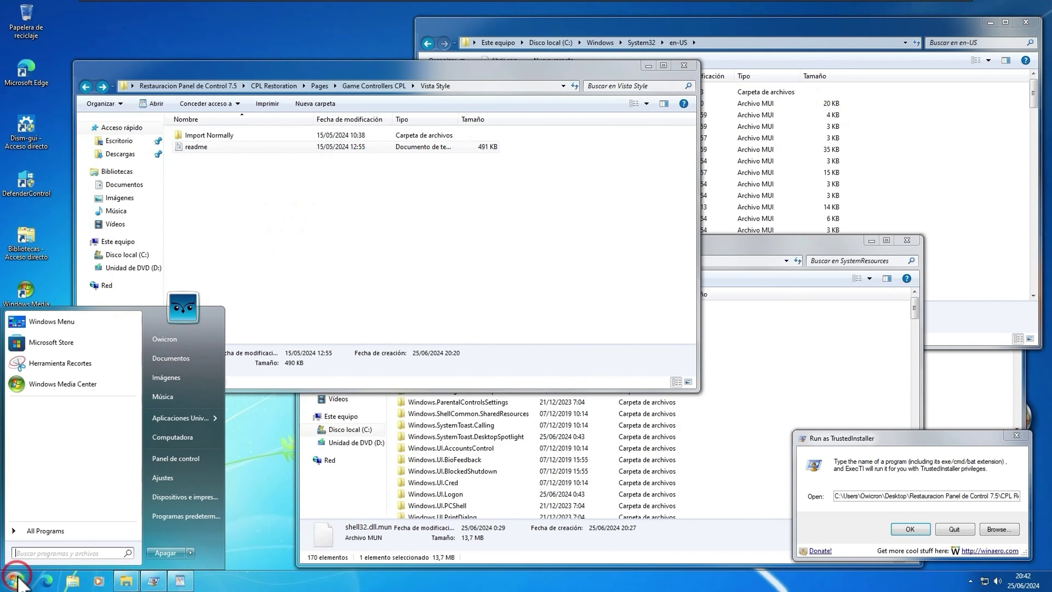
{"action": "type", "text": "rege"}
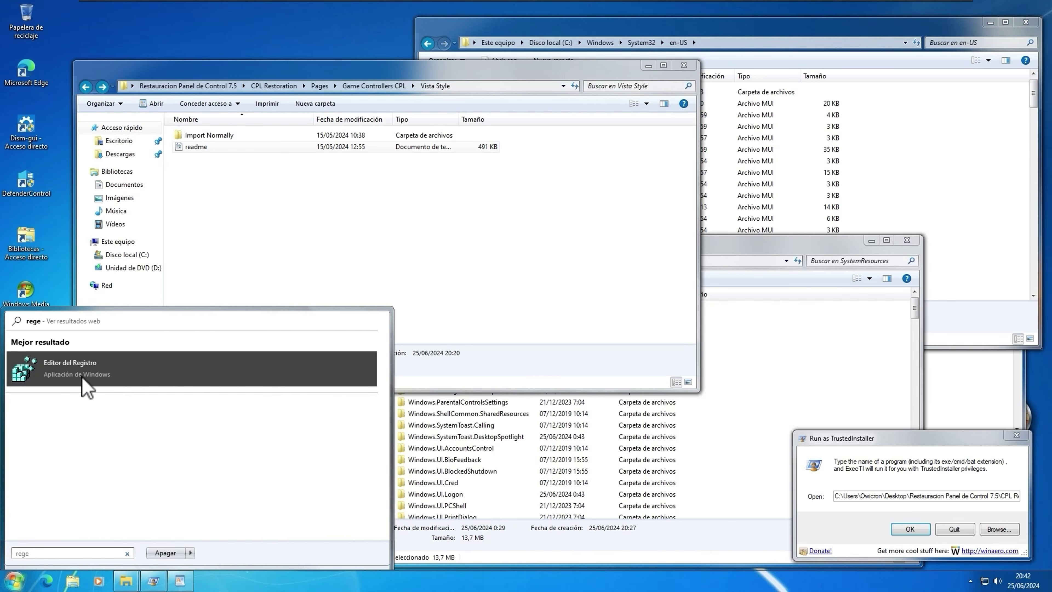
{"action": "right_click", "coordinate": [71, 382]}
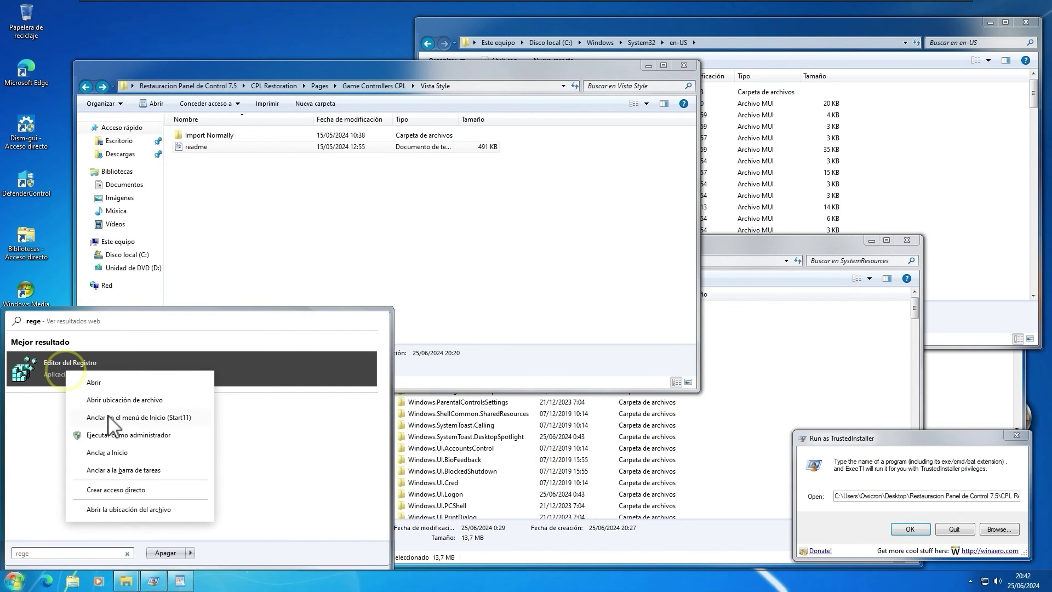
{"action": "left_click", "coordinate": [117, 434]}
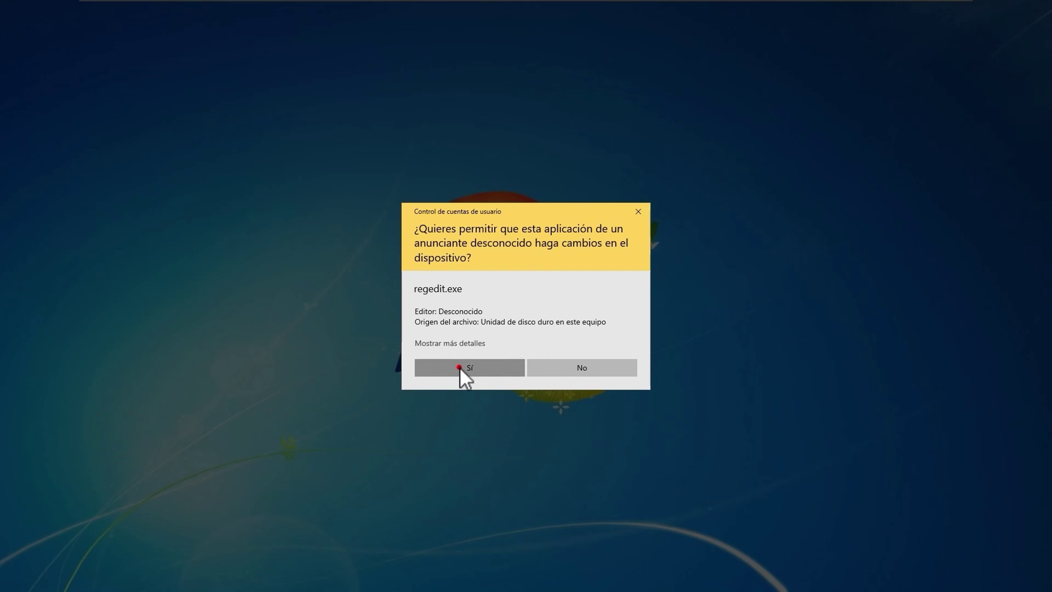
{"action": "left_click", "coordinate": [460, 367]}
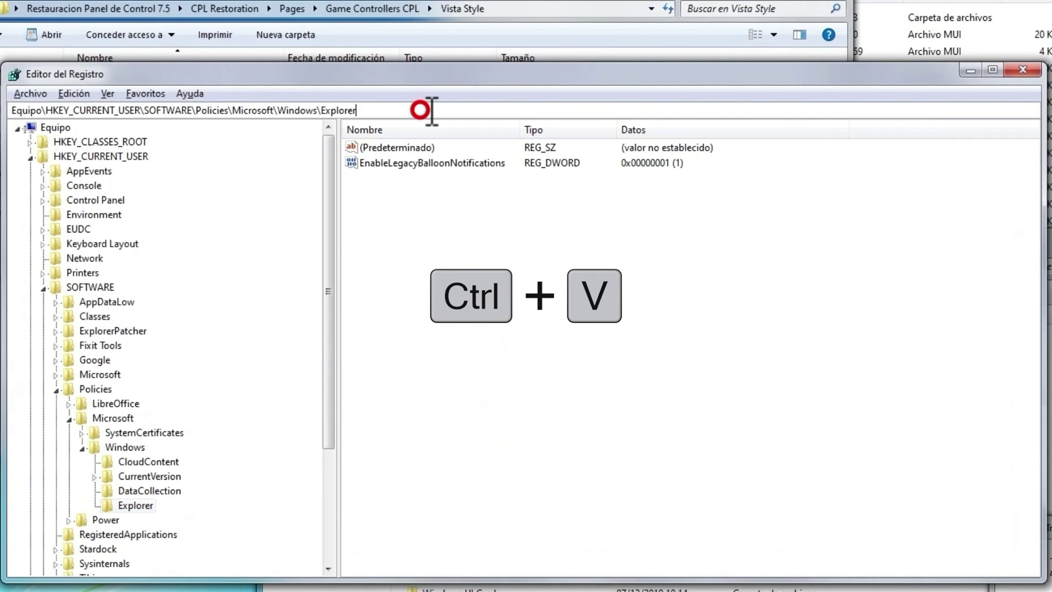
Go to the HKEY_LOCAL_MACHINE\SOFTWARE\Microsoft\Windows\CurrentVersion\Control Panel\don't load key using the copied path
{"action": "double_click", "coordinate": [438, 130]}
{"action": "key", "text": "ctrl+v"}
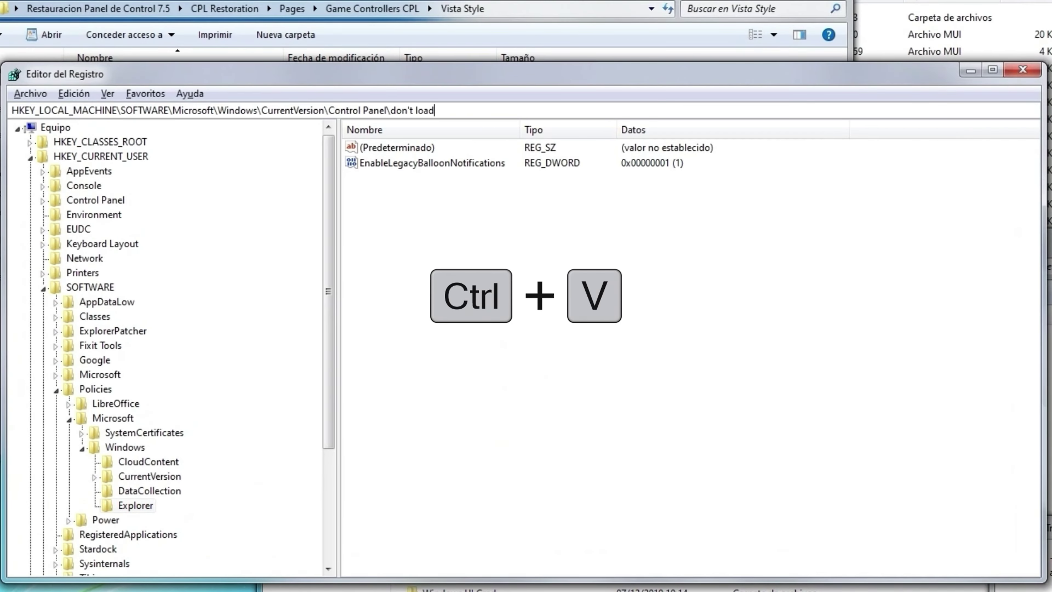
{"action": "key", "text": "Return"}
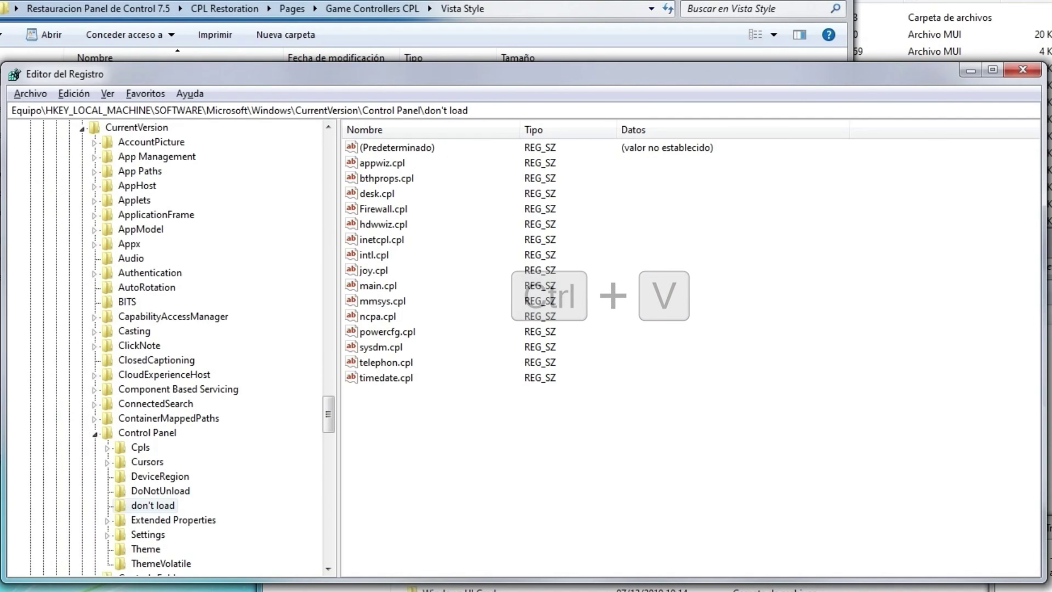
Open the permissions of the parent Control Panel key and bring up its advanced security settings
{"action": "left_click", "coordinate": [159, 431]}
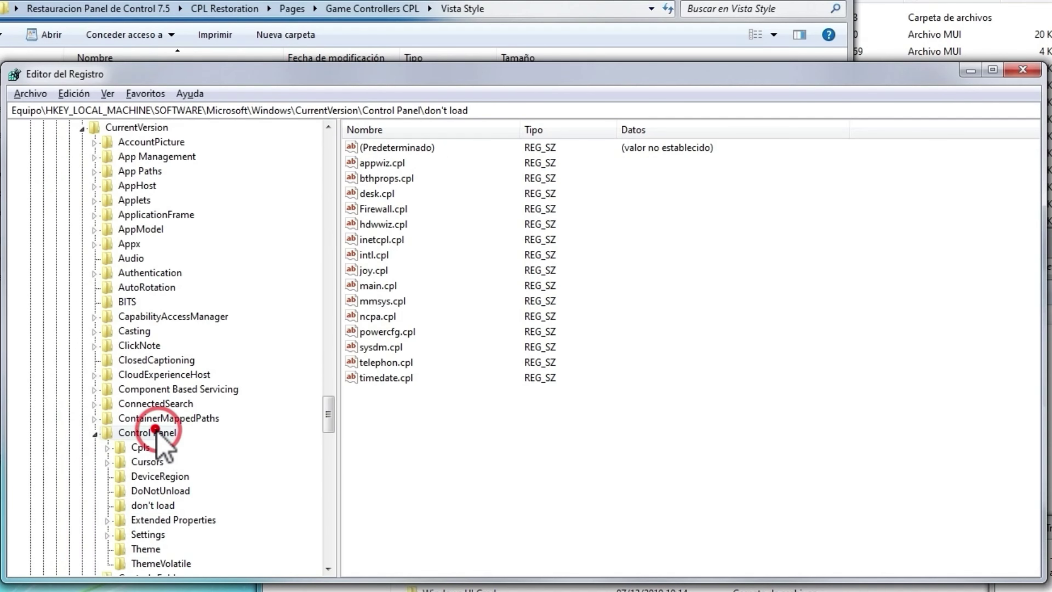
{"action": "right_click", "coordinate": [144, 433]}
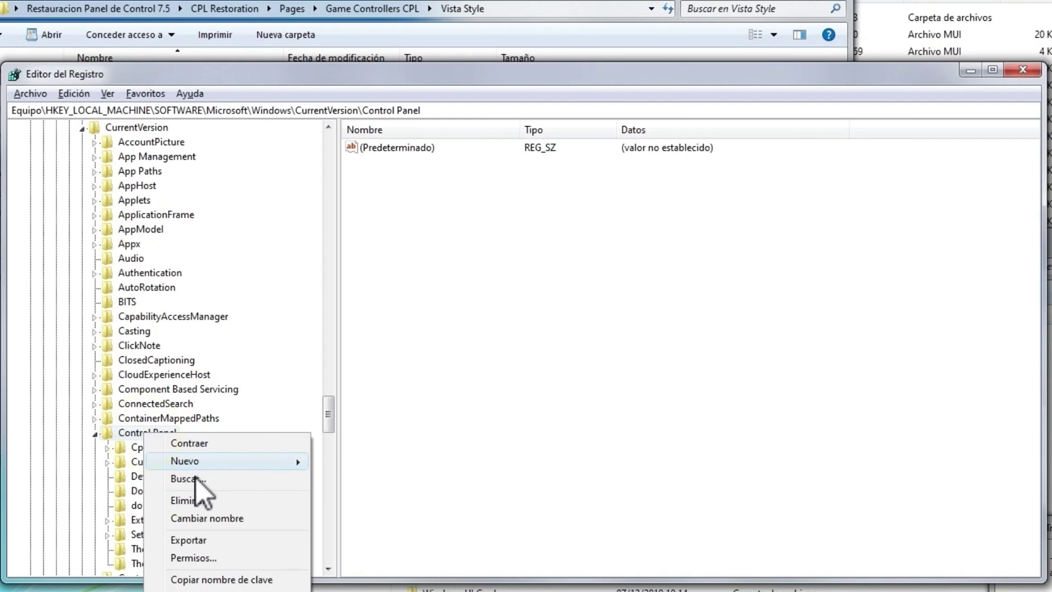
{"action": "left_click", "coordinate": [211, 553]}
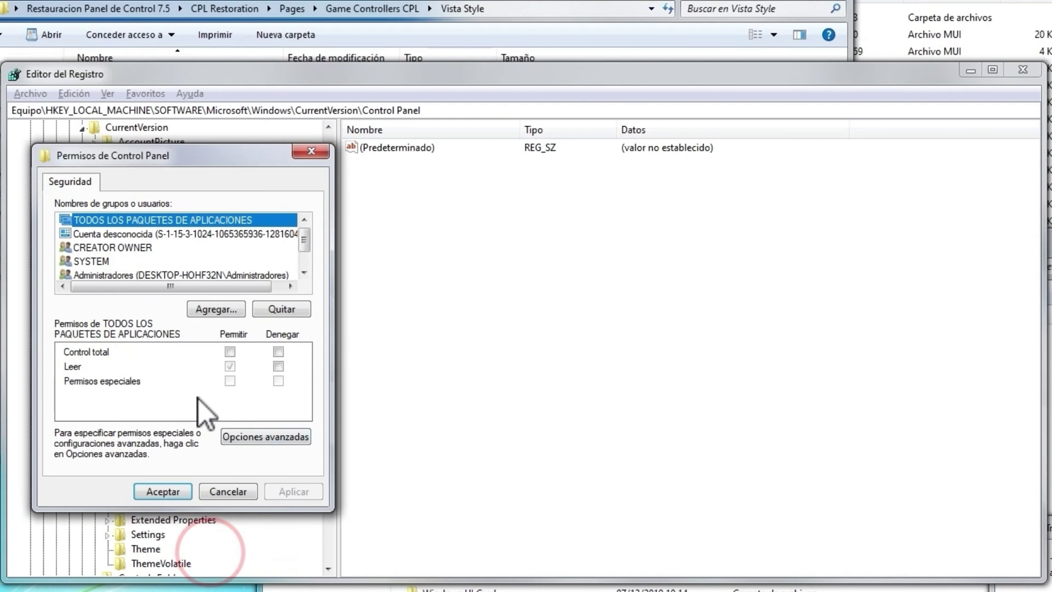
{"action": "left_click", "coordinate": [255, 436]}
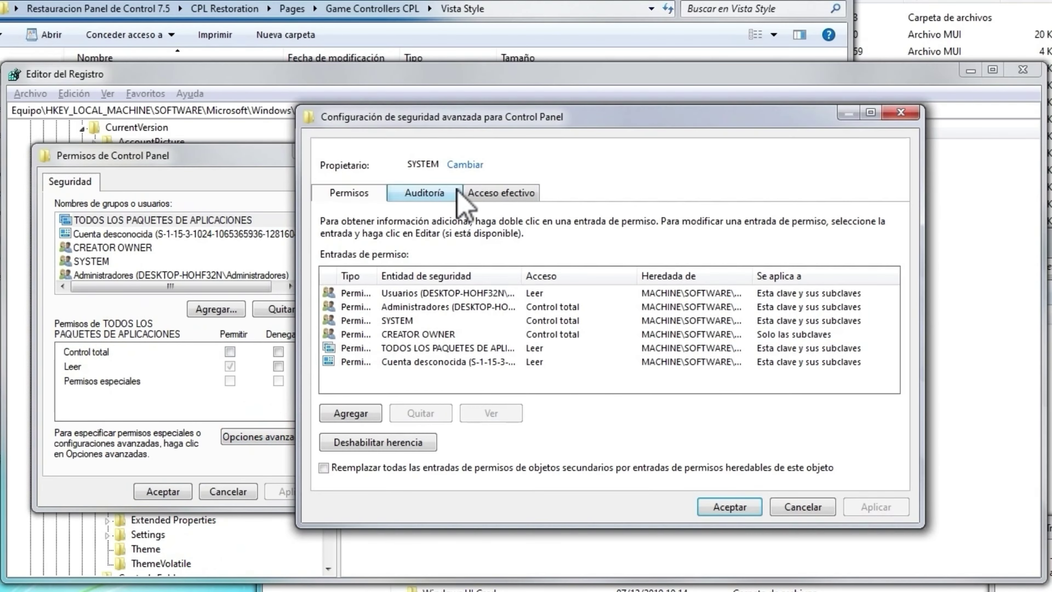
Make the current user account the owner of the Control Panel key, replacing the owner on subcontainers and objects, and apply it
{"action": "left_click", "coordinate": [473, 164]}
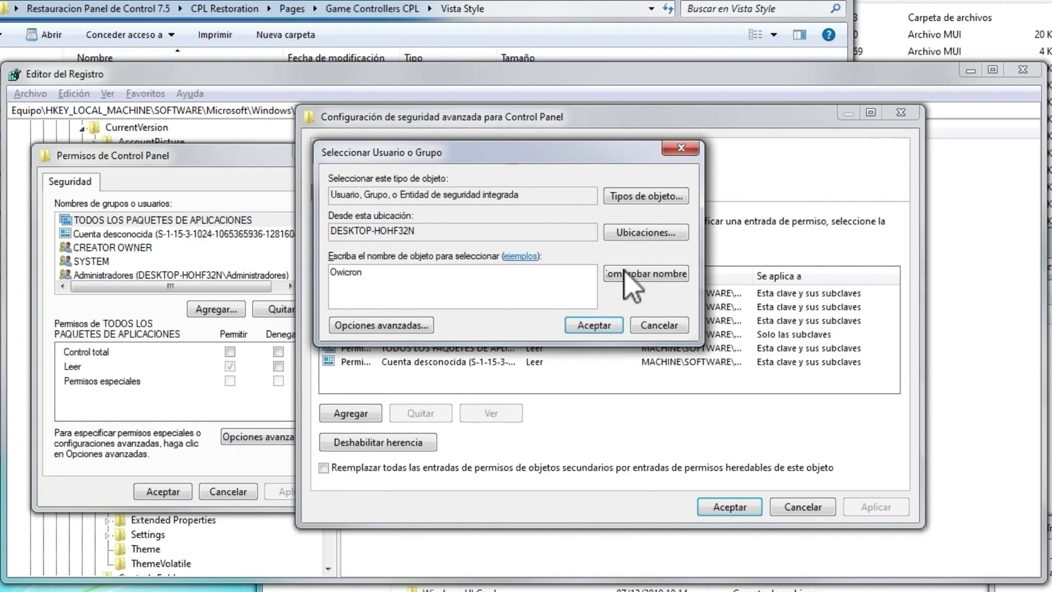
{"action": "left_click", "coordinate": [632, 282]}
{"action": "left_click", "coordinate": [593, 326]}
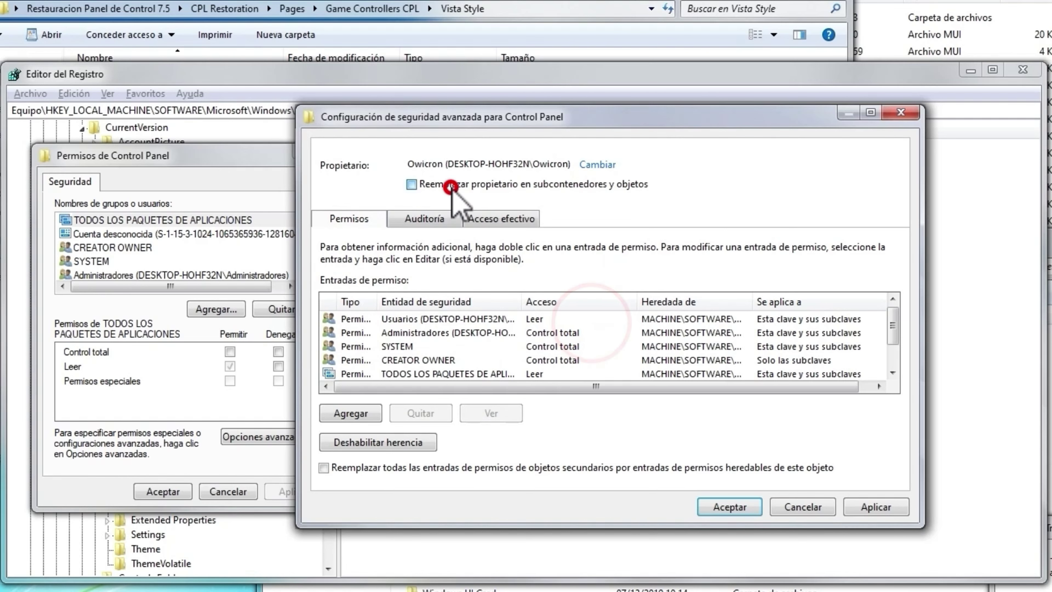
{"action": "left_click", "coordinate": [451, 186]}
{"action": "left_click", "coordinate": [876, 506]}
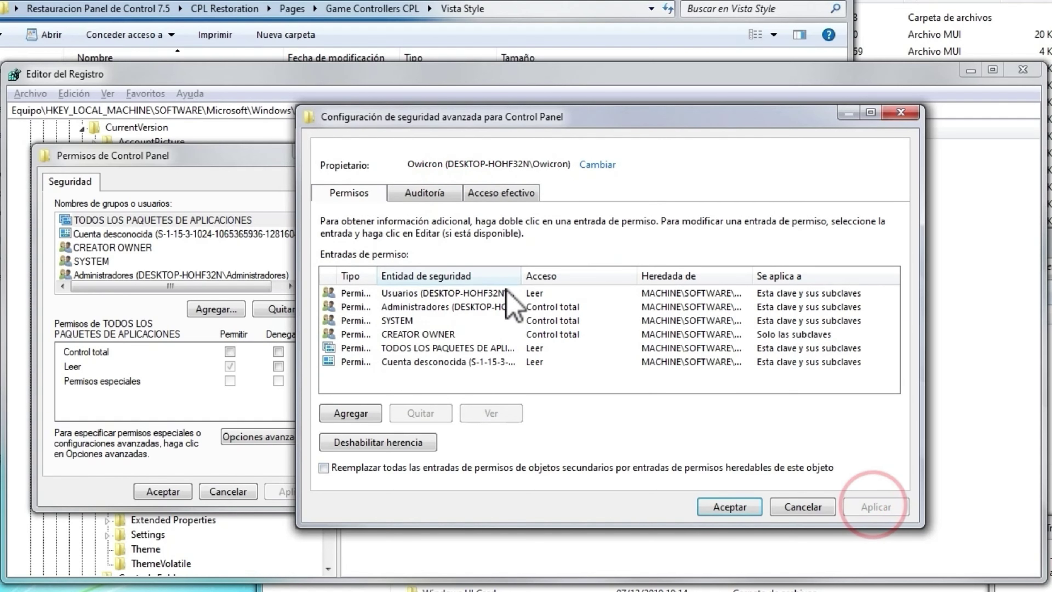
{"action": "left_click", "coordinate": [730, 506]}
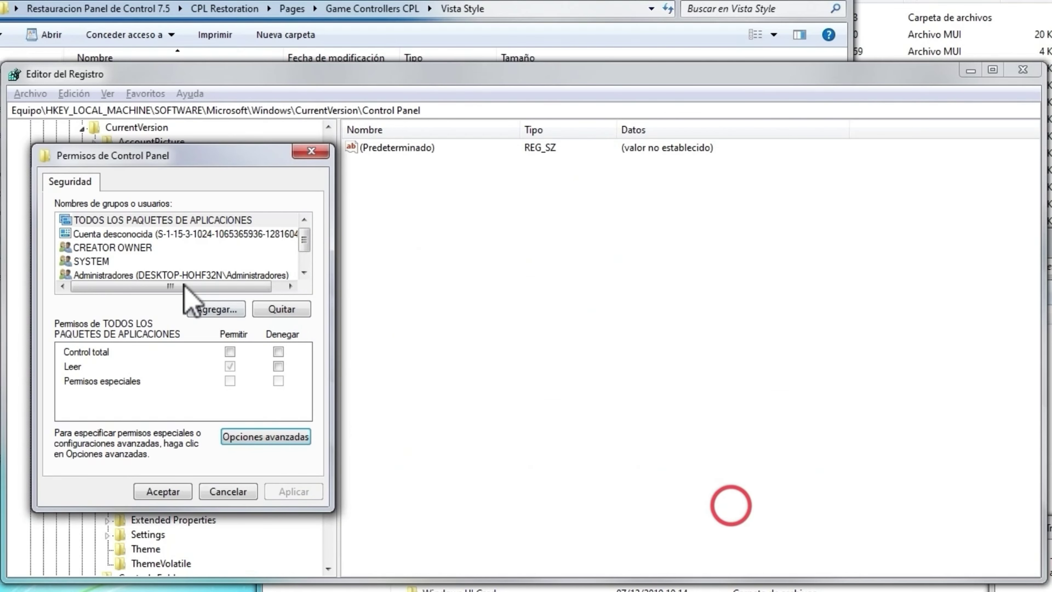
Add the current user account to the Control Panel key's permissions and allow it Control total
{"action": "left_click", "coordinate": [211, 309]}
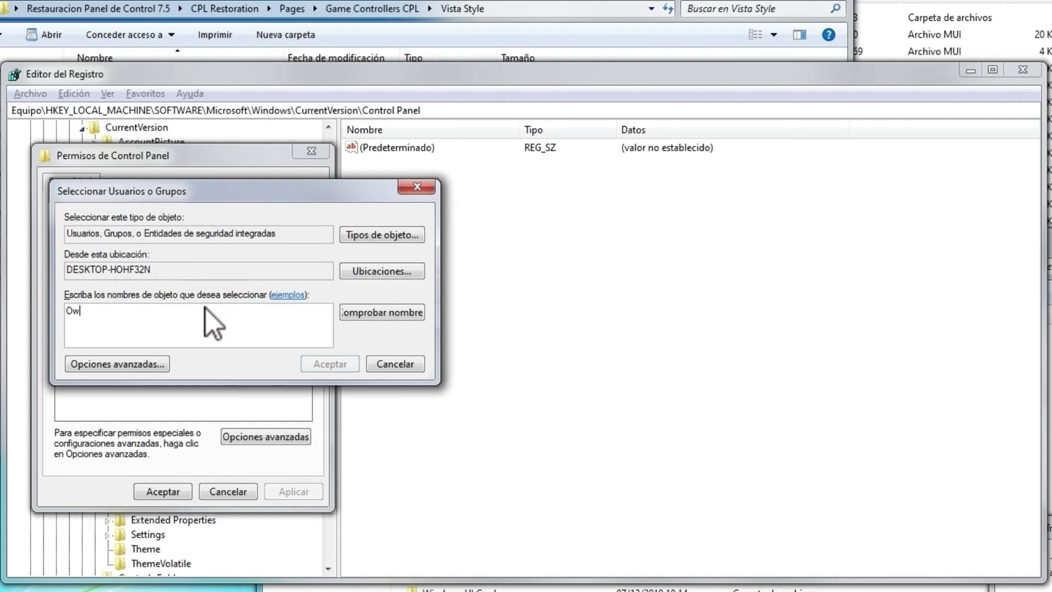
{"action": "left_click", "coordinate": [420, 314]}
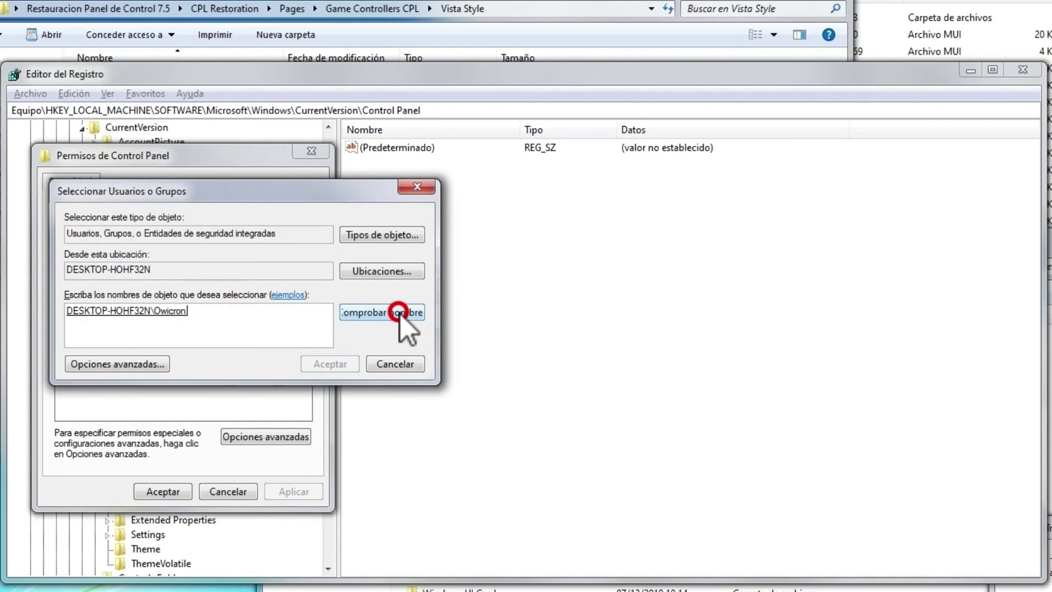
{"action": "left_click", "coordinate": [327, 366]}
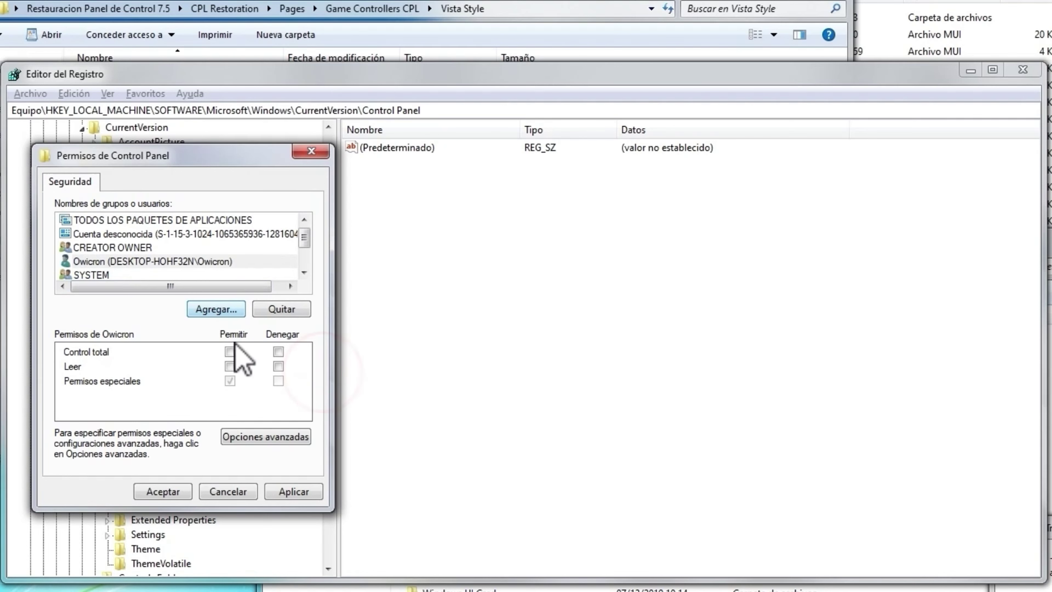
{"action": "left_click", "coordinate": [230, 349]}
Check the Administradores permissions, allow Control total for the Usuarios group, and apply the Control Panel key's permissions
{"action": "left_click", "coordinate": [301, 272]}
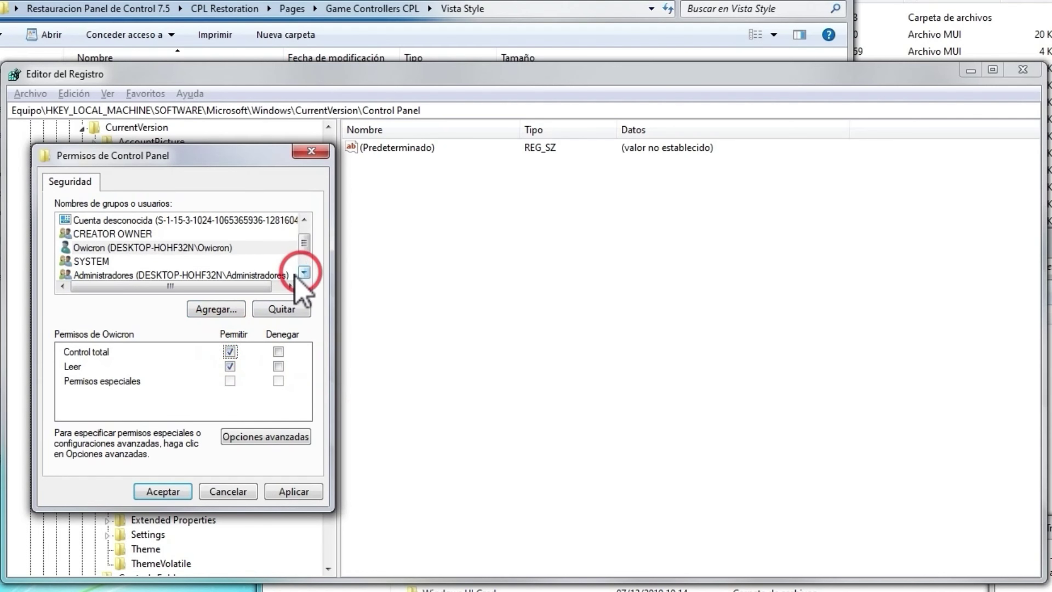
{"action": "left_click", "coordinate": [172, 275]}
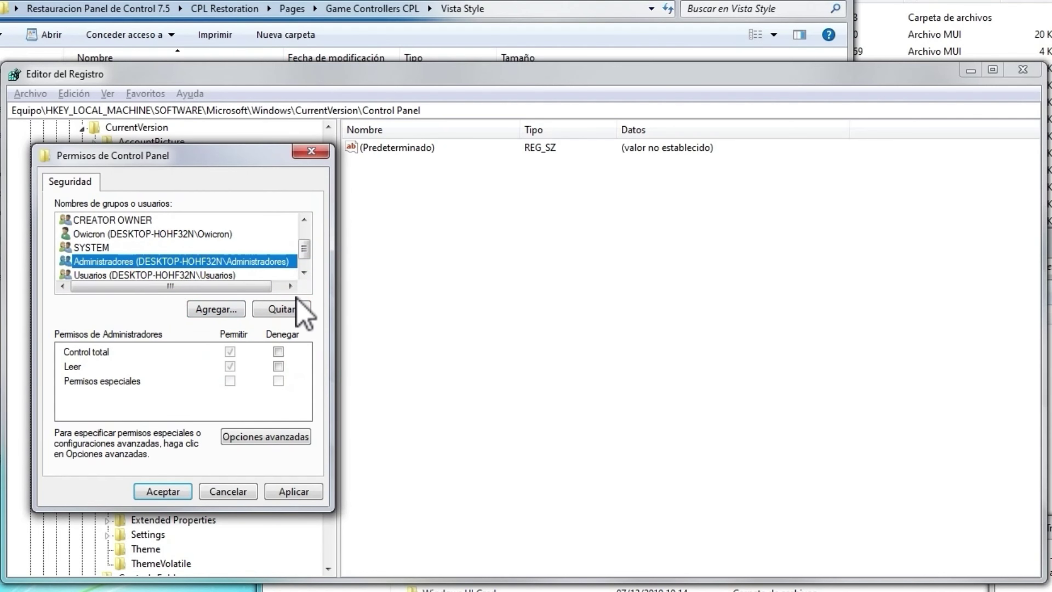
{"action": "left_click", "coordinate": [305, 273]}
{"action": "left_click", "coordinate": [166, 261]}
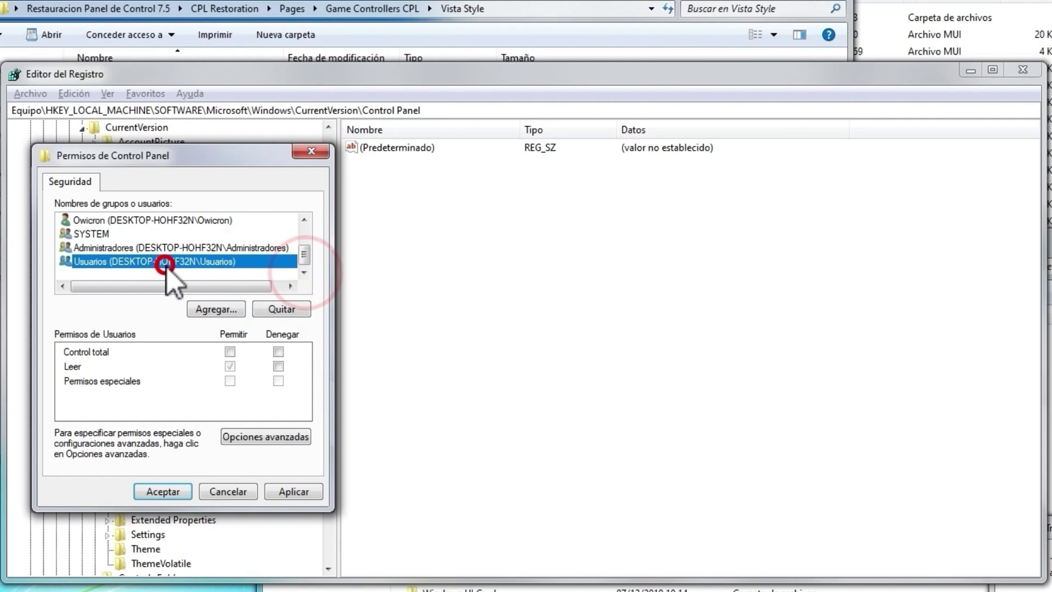
{"action": "left_click", "coordinate": [231, 351]}
{"action": "left_click", "coordinate": [294, 491]}
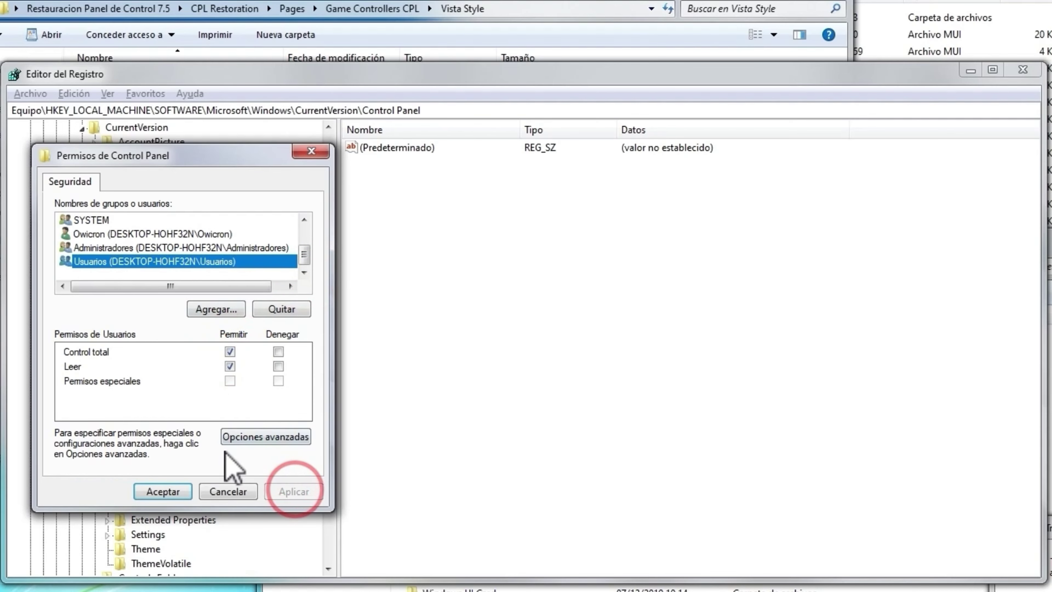
{"action": "left_click", "coordinate": [189, 494]}
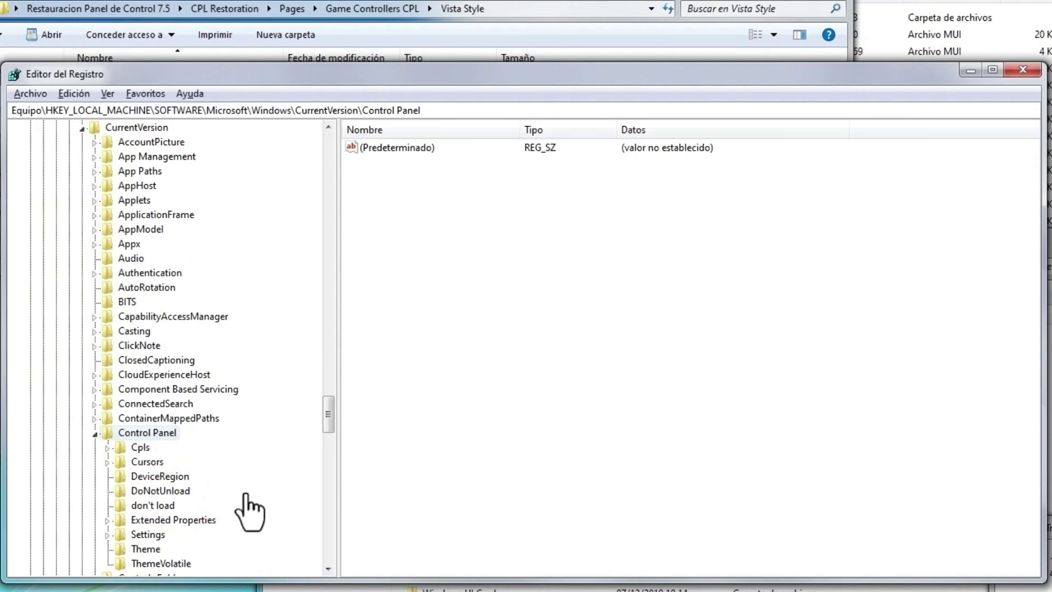
Make the current user account the owner of the don't load key, replacing the owner on subcontainers and objects, and apply it
{"action": "left_click", "coordinate": [145, 505]}
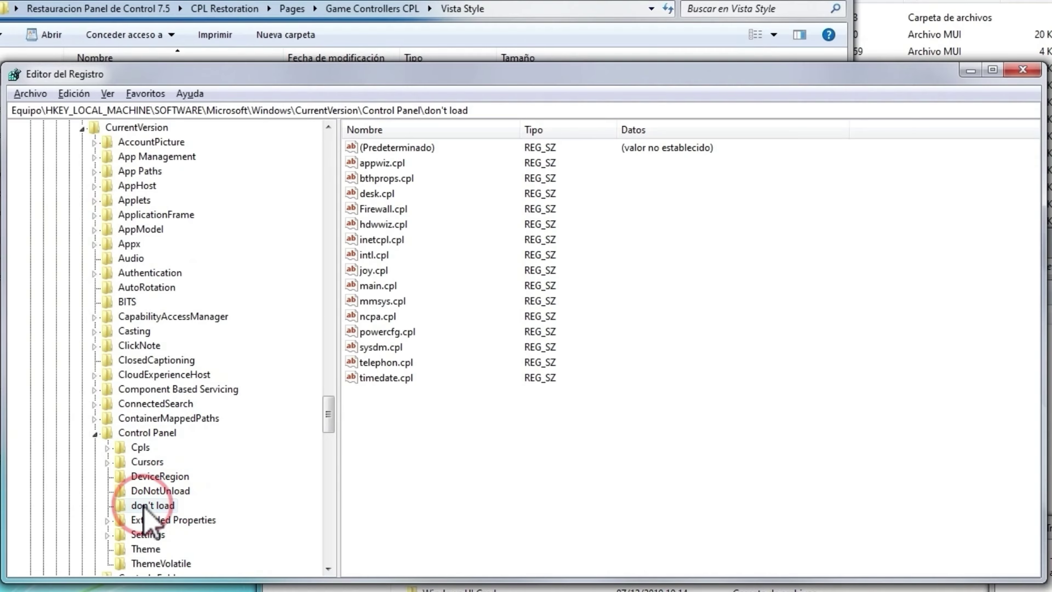
{"action": "right_click", "coordinate": [145, 507]}
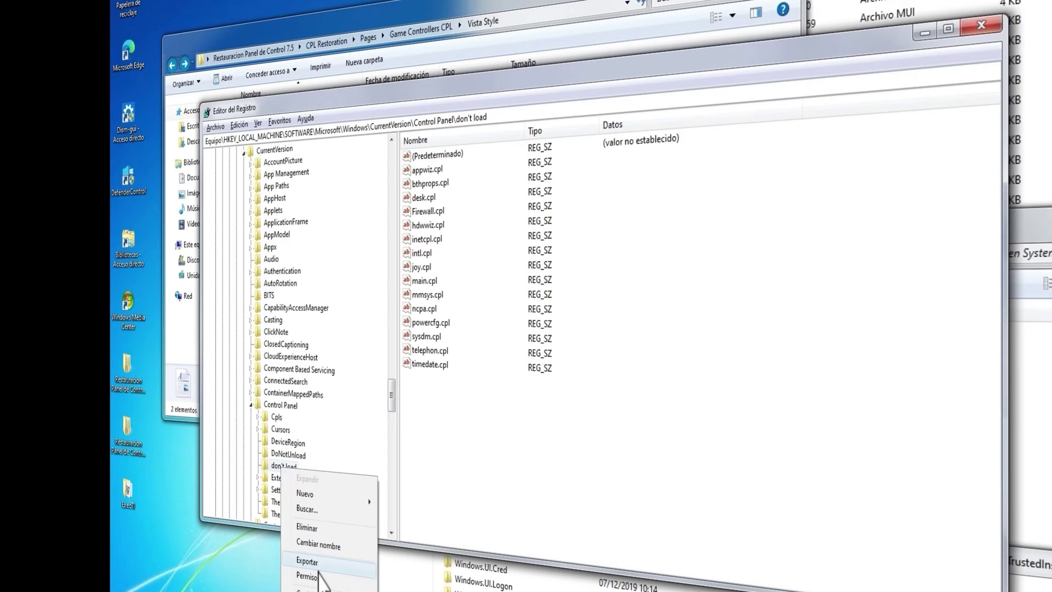
{"action": "left_click", "coordinate": [319, 574]}
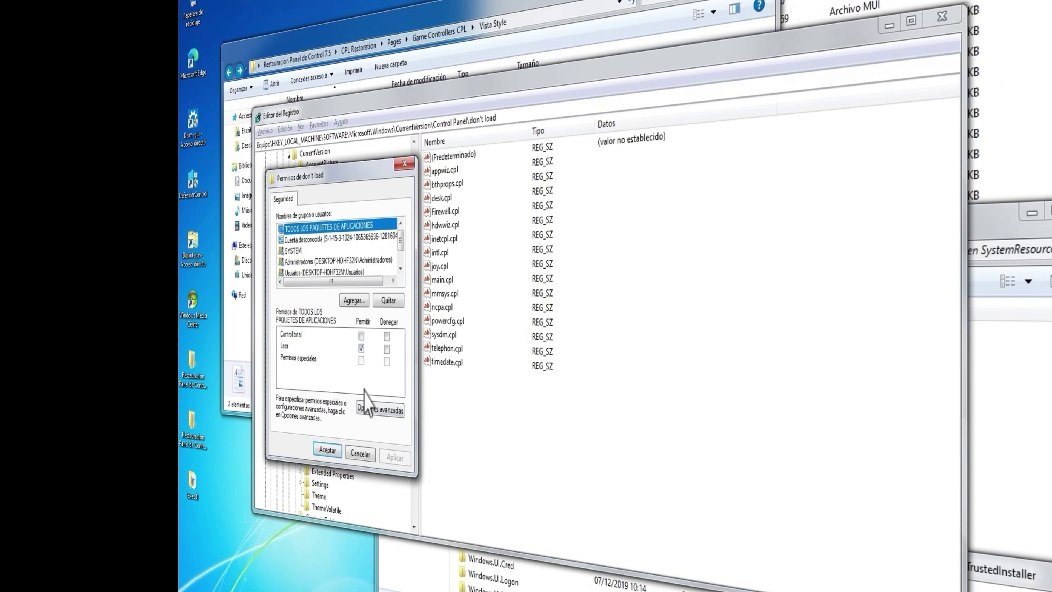
{"action": "left_click", "coordinate": [375, 409]}
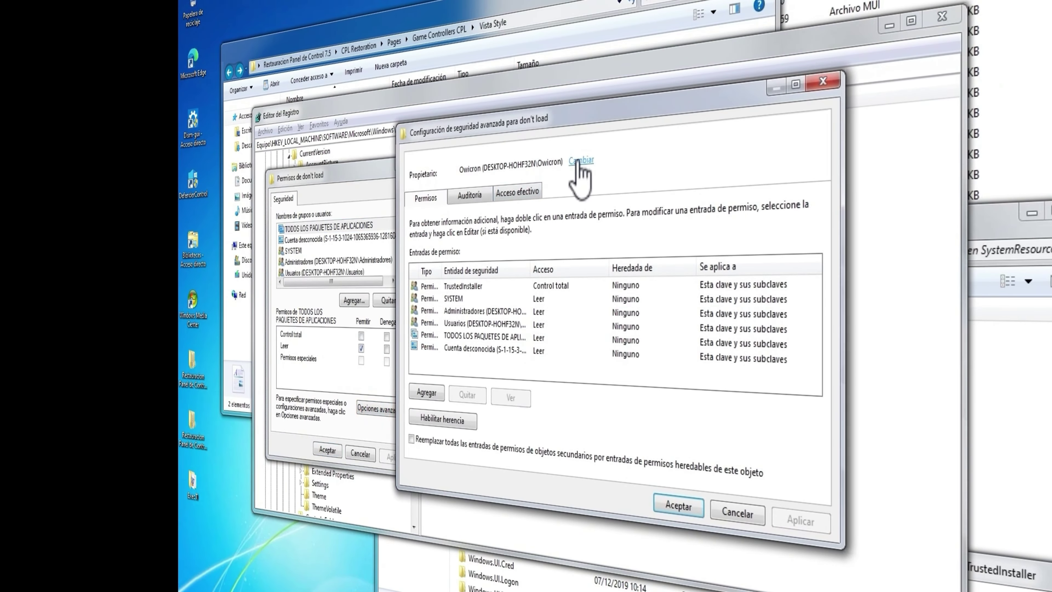
{"action": "left_click", "coordinate": [580, 161]}
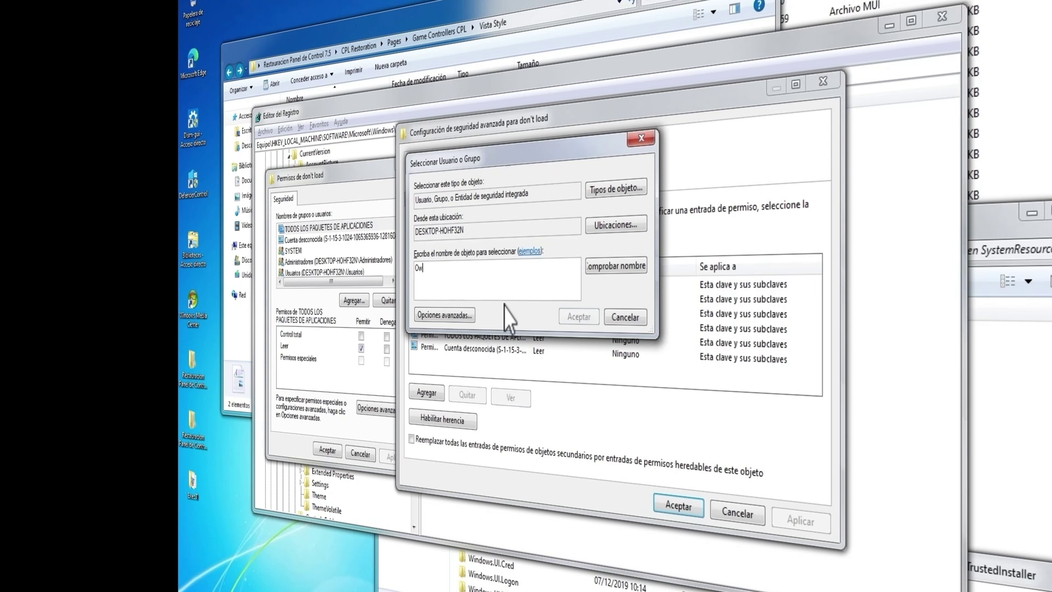
{"action": "left_click", "coordinate": [584, 317]}
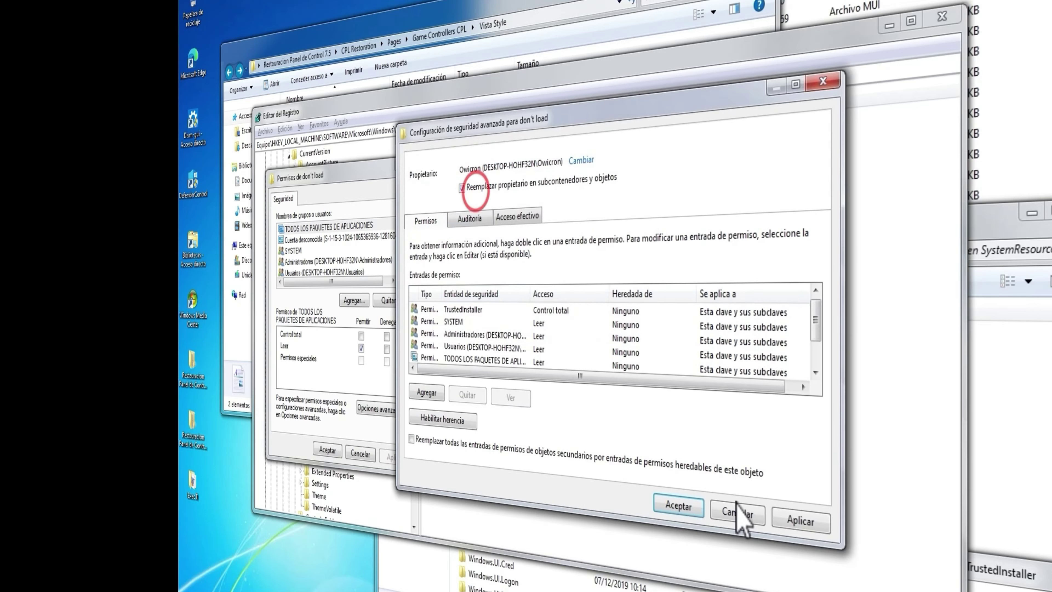
{"action": "left_click", "coordinate": [803, 522]}
{"action": "left_click", "coordinate": [684, 503]}
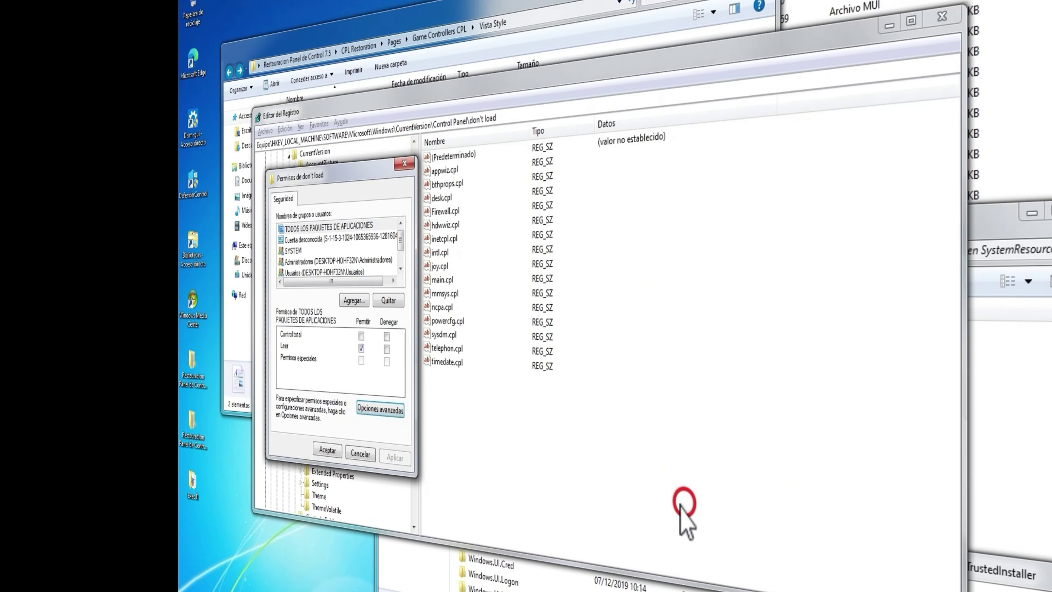
Add the current user account to the don't load key's permissions and allow it Control total
{"action": "left_click", "coordinate": [355, 299]}
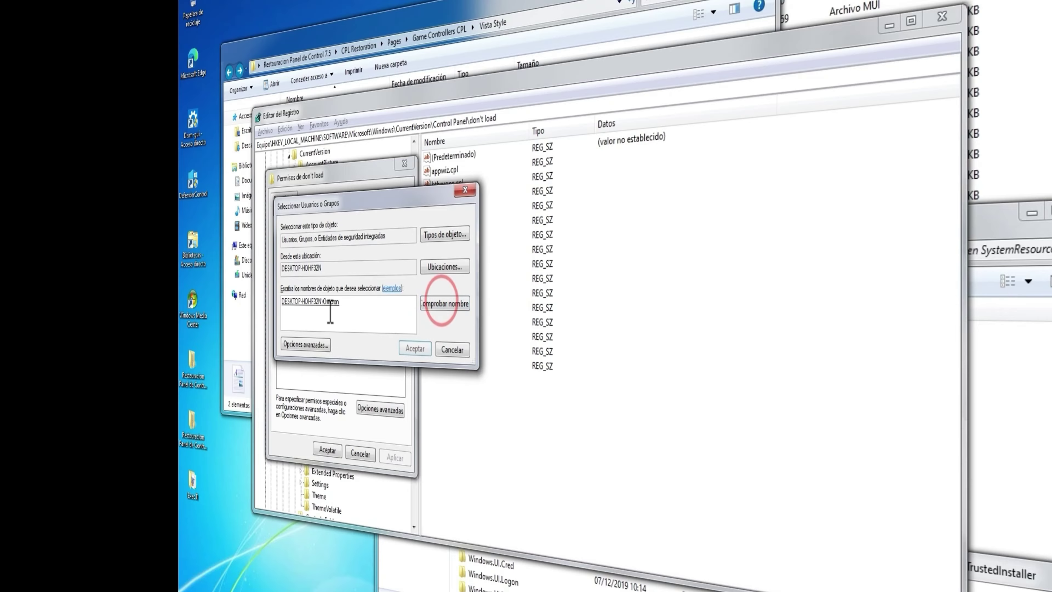
{"action": "left_click", "coordinate": [412, 349]}
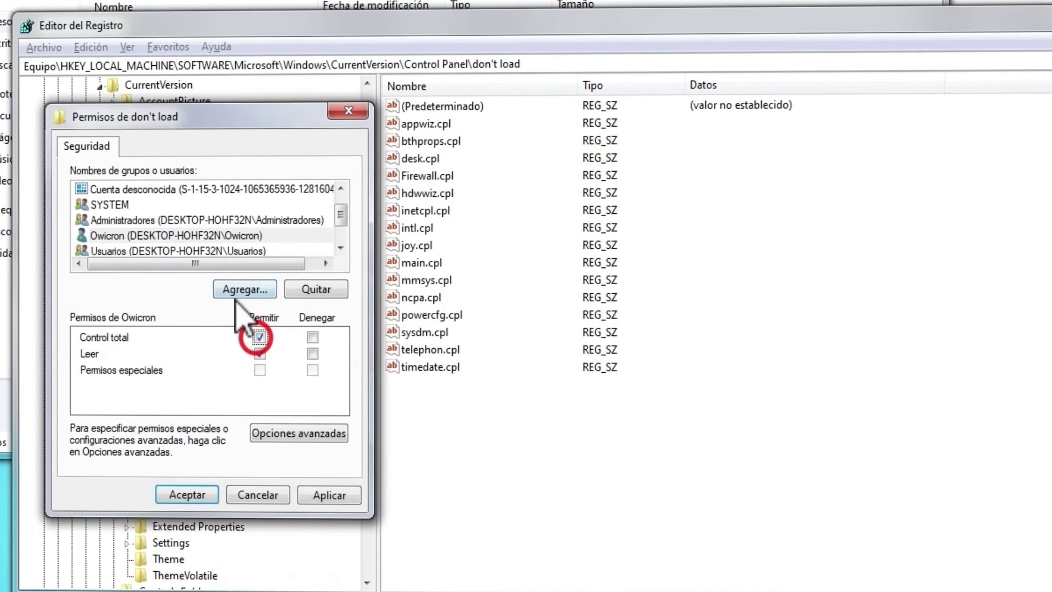
{"action": "left_click", "coordinate": [272, 337]}
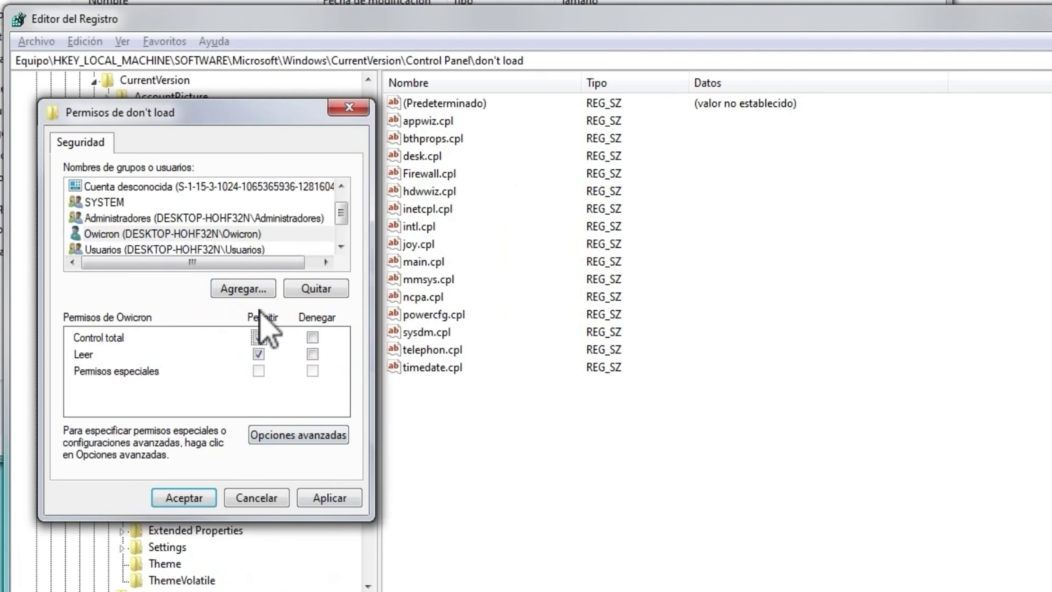
Allow Control total on the don't load key for the Administradores and Usuarios groups, and apply the permissions
{"action": "left_click", "coordinate": [154, 219]}
{"action": "left_click", "coordinate": [258, 337]}
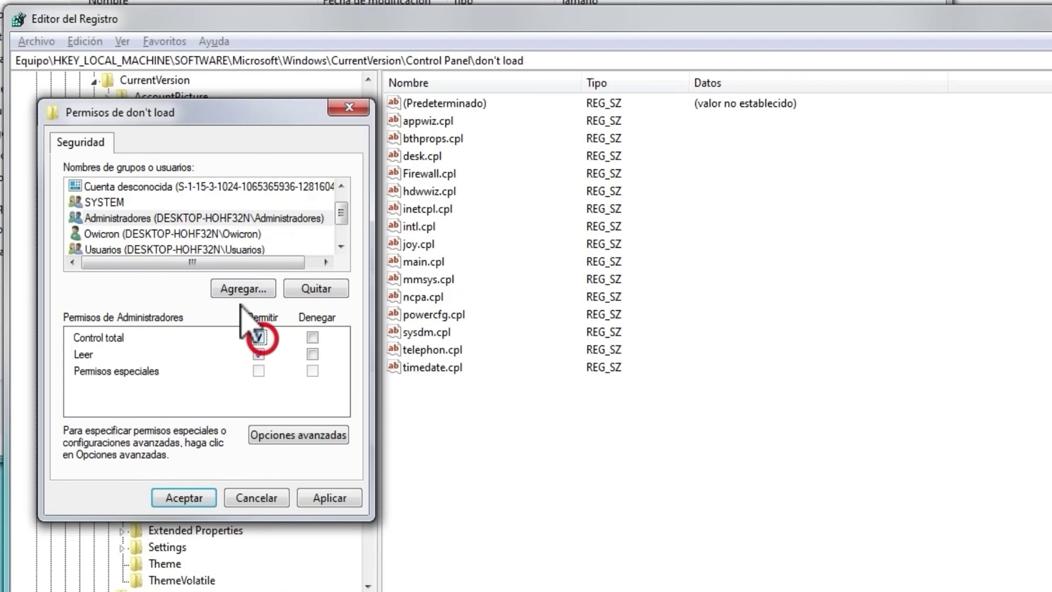
{"action": "left_click", "coordinate": [169, 250]}
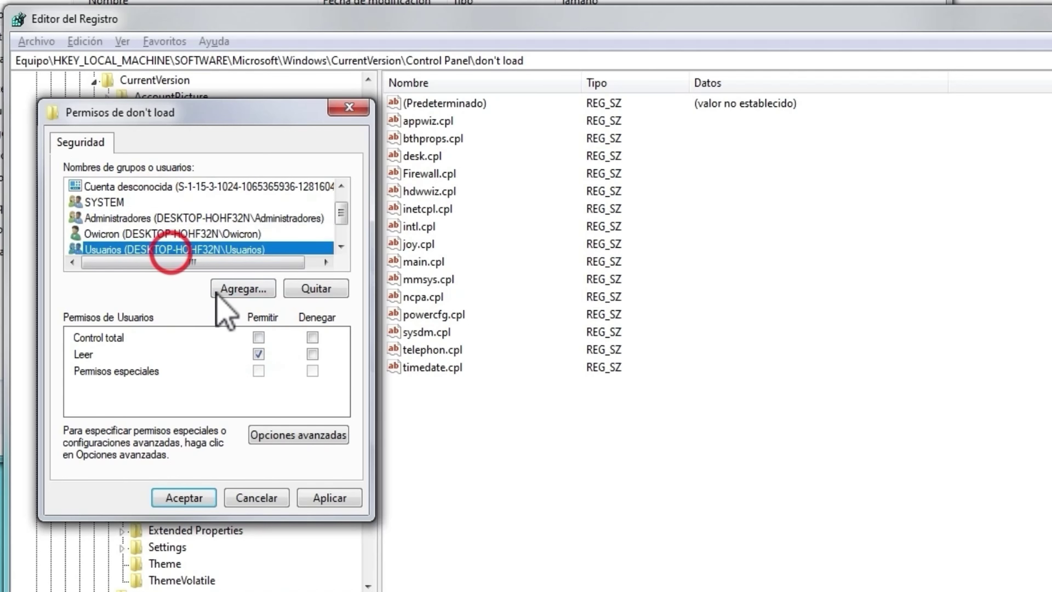
{"action": "left_click", "coordinate": [257, 337]}
{"action": "left_click", "coordinate": [327, 496]}
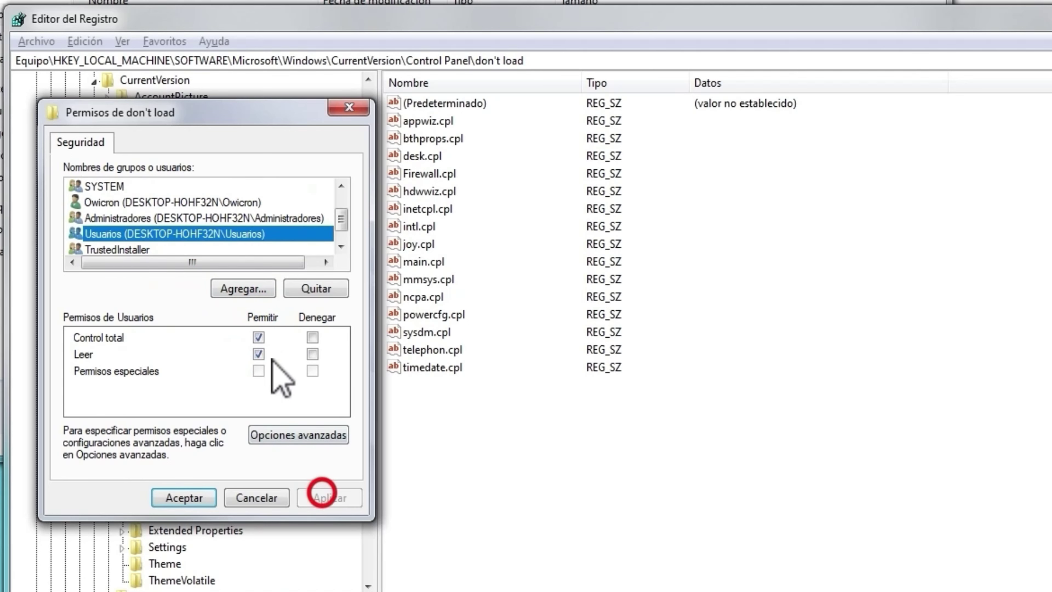
{"action": "left_click", "coordinate": [182, 497]}
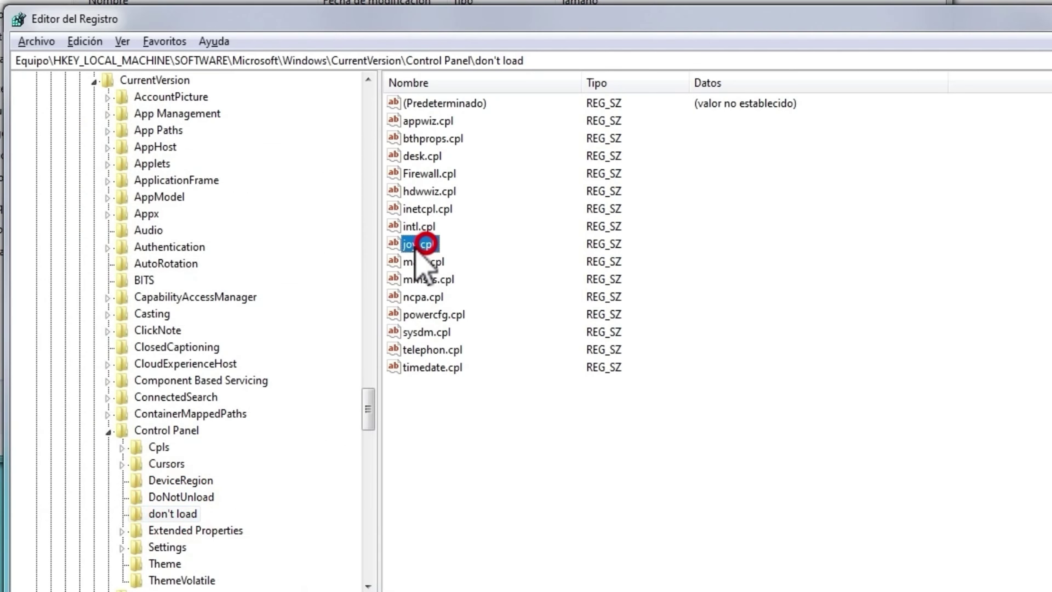
Delete the joy.cpl value from the don't load key, confirm the deletion, and close the Registry Editor
{"action": "right_click", "coordinate": [426, 247]}
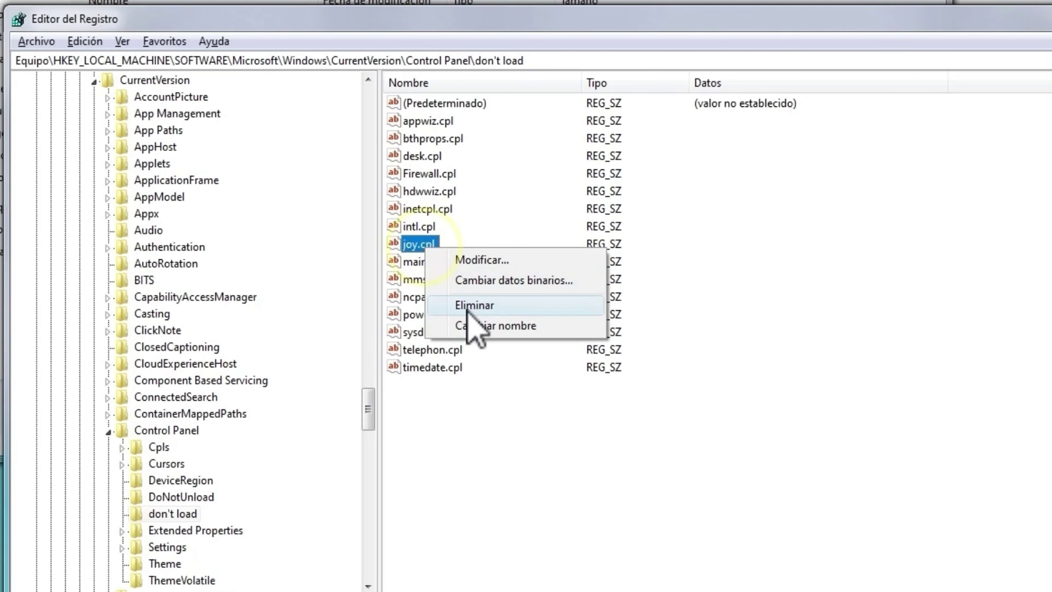
{"action": "left_click", "coordinate": [531, 306]}
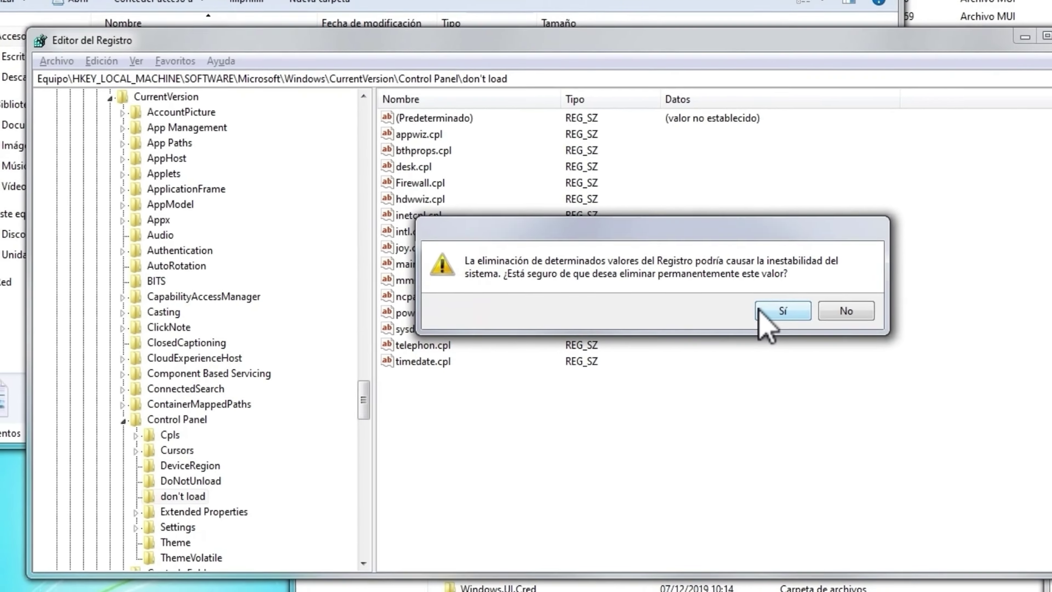
{"action": "left_click", "coordinate": [806, 312]}
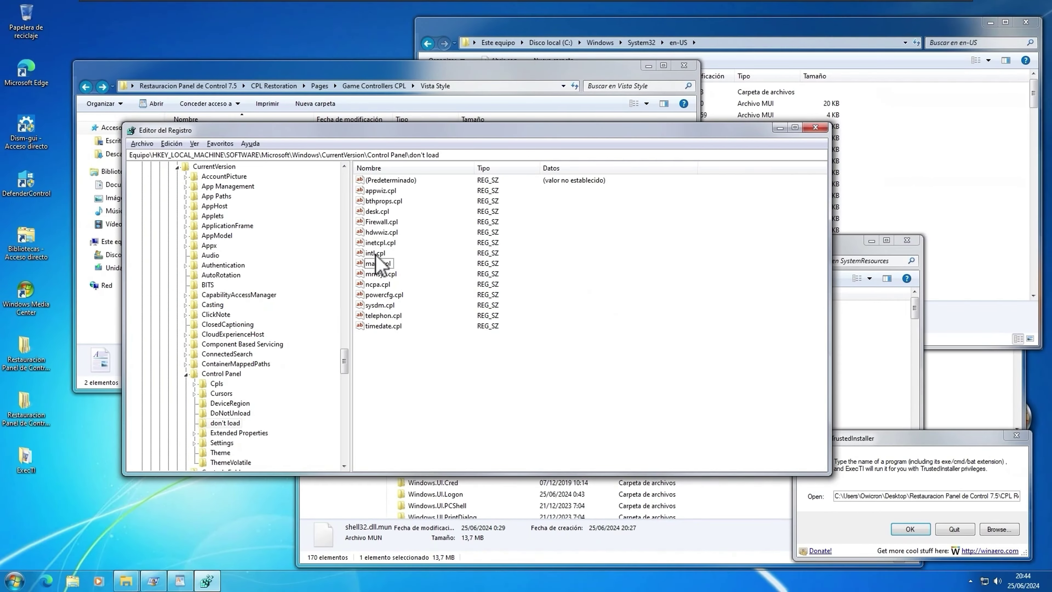
{"action": "left_click", "coordinate": [816, 129]}
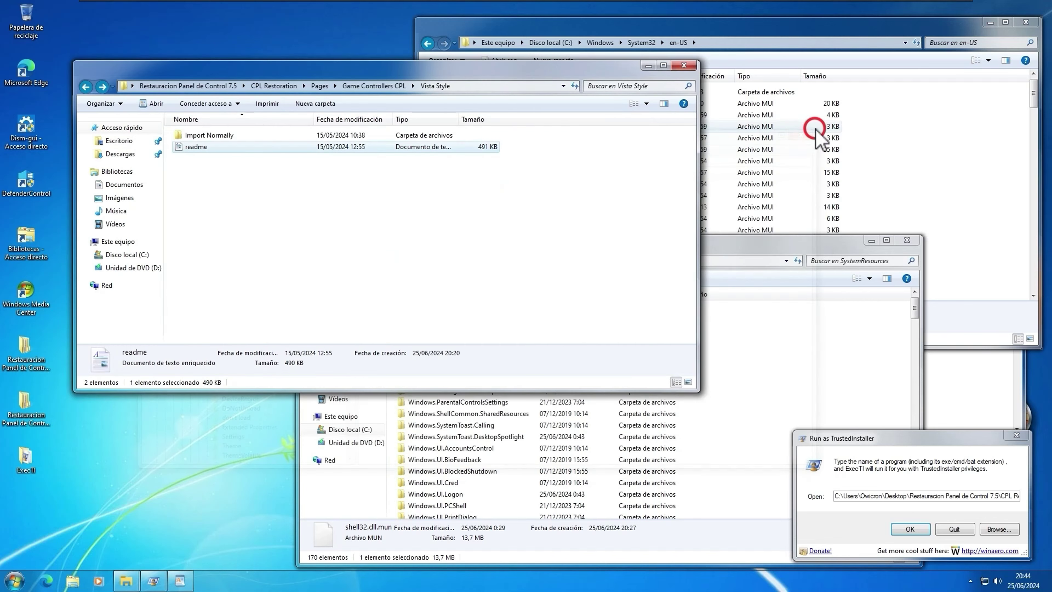
Bring the Game Controllers readme back up and close it to return to the Vista Style folder
{"action": "left_click", "coordinate": [191, 580]}
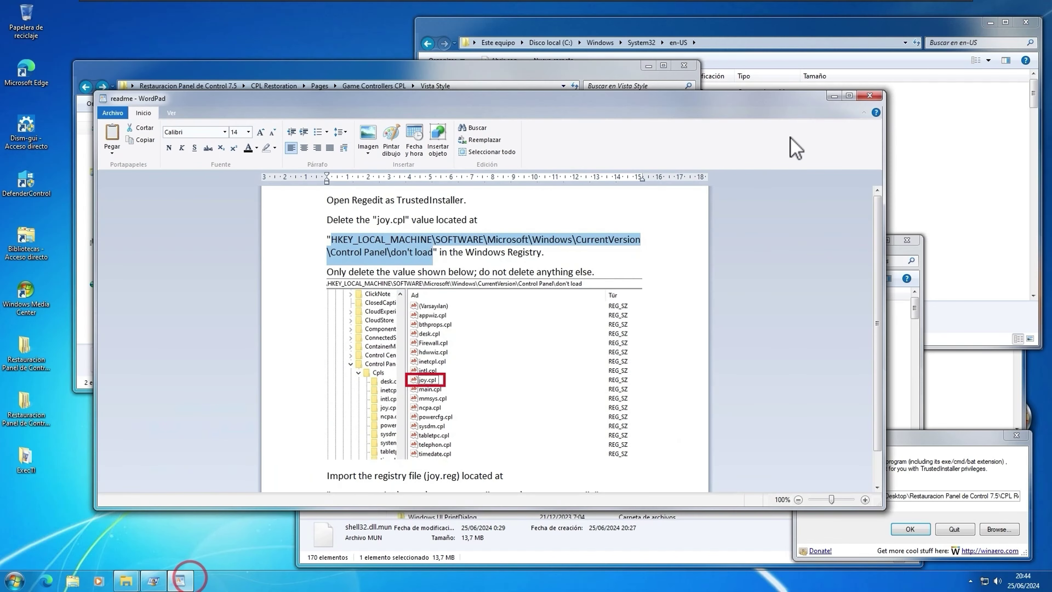
{"action": "left_click", "coordinate": [869, 95]}
{"action": "left_click", "coordinate": [153, 173]}
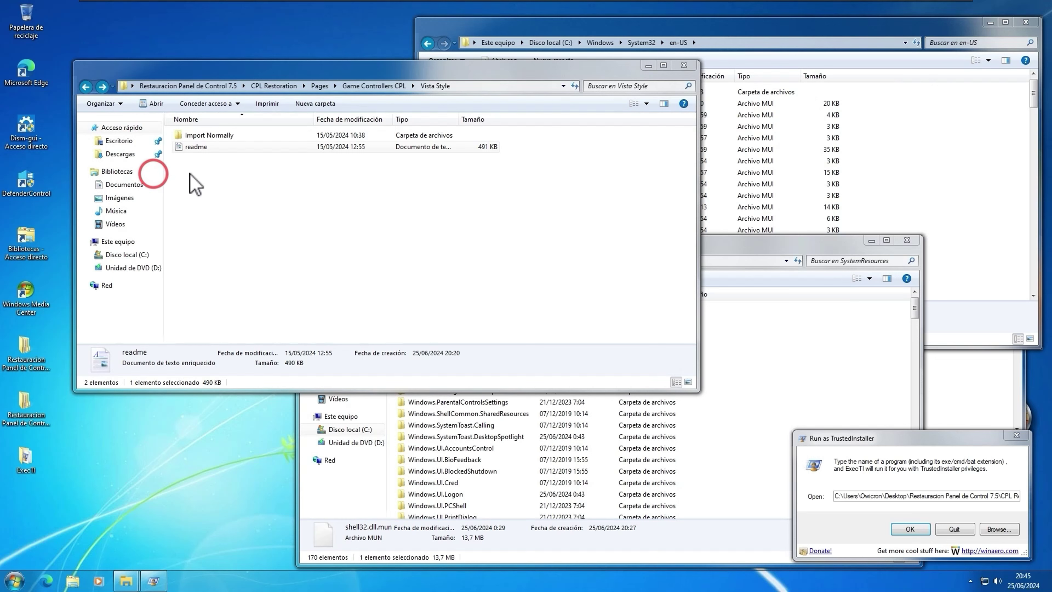
{"action": "left_click", "coordinate": [191, 184]}
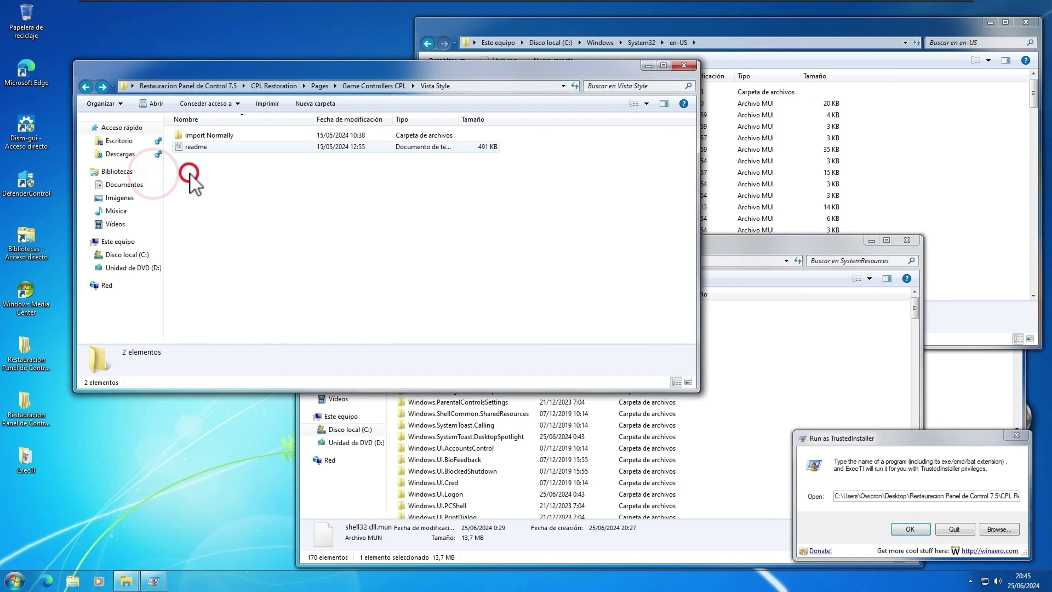
Merge the joy registry file from the Import Normally folder into the registry, accepting the prompts
{"action": "double_click", "coordinate": [210, 137]}
{"action": "left_click", "coordinate": [191, 139]}
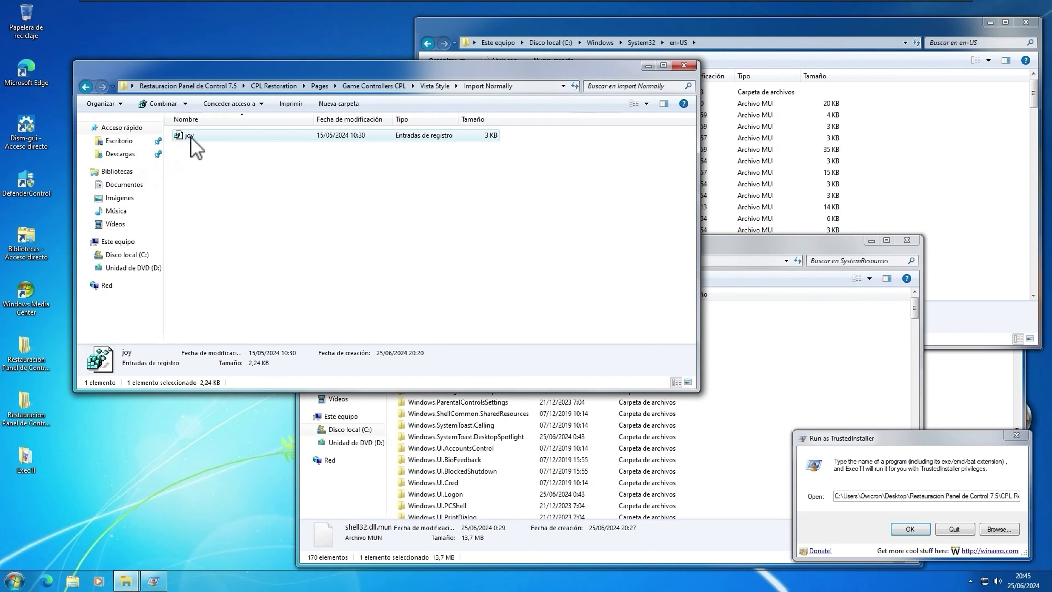
{"action": "right_click", "coordinate": [191, 138]}
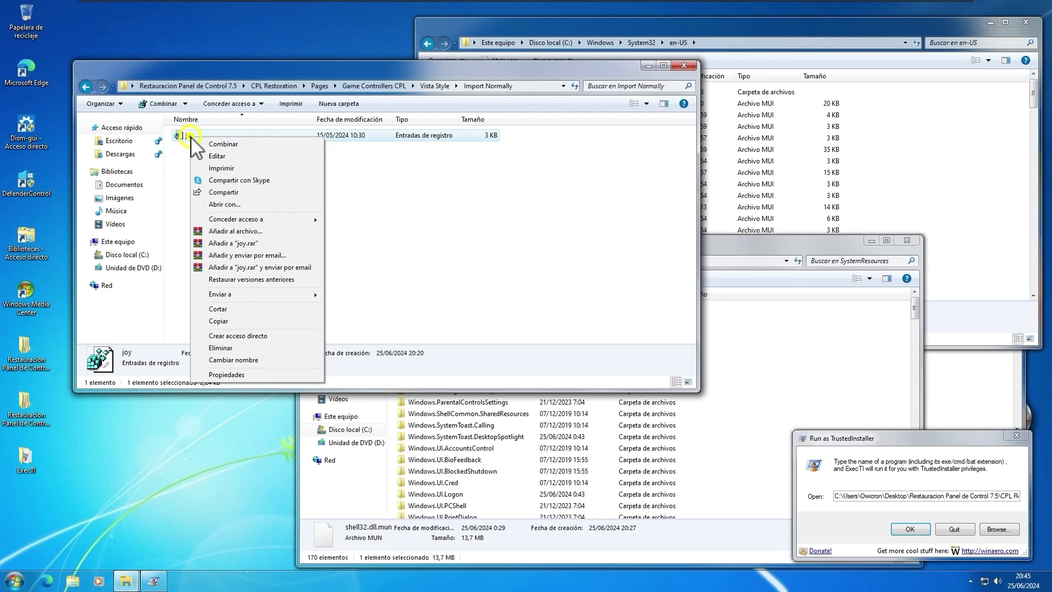
{"action": "left_click", "coordinate": [219, 144]}
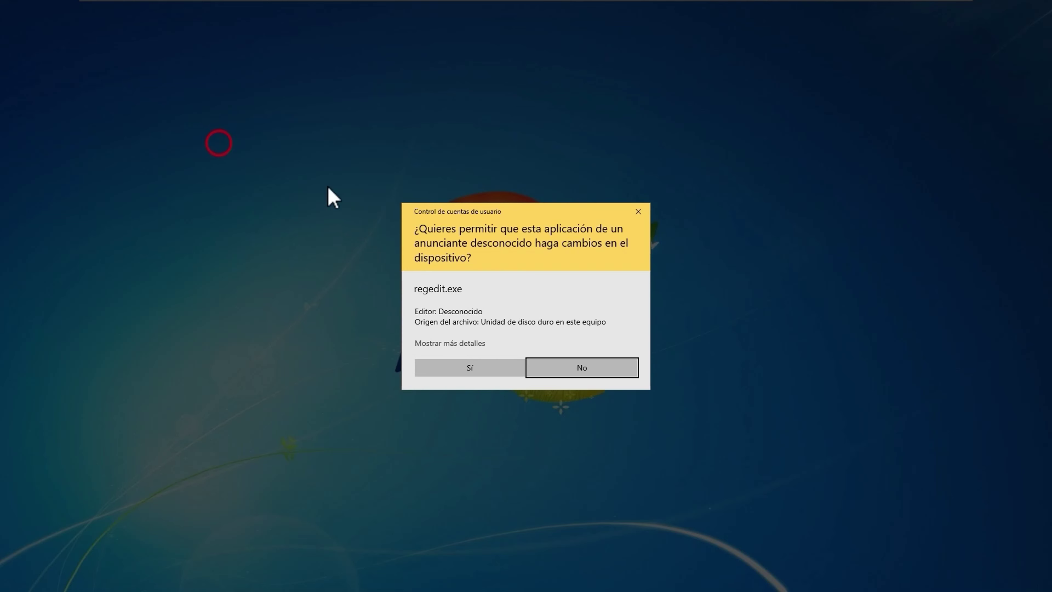
{"action": "left_click", "coordinate": [482, 363]}
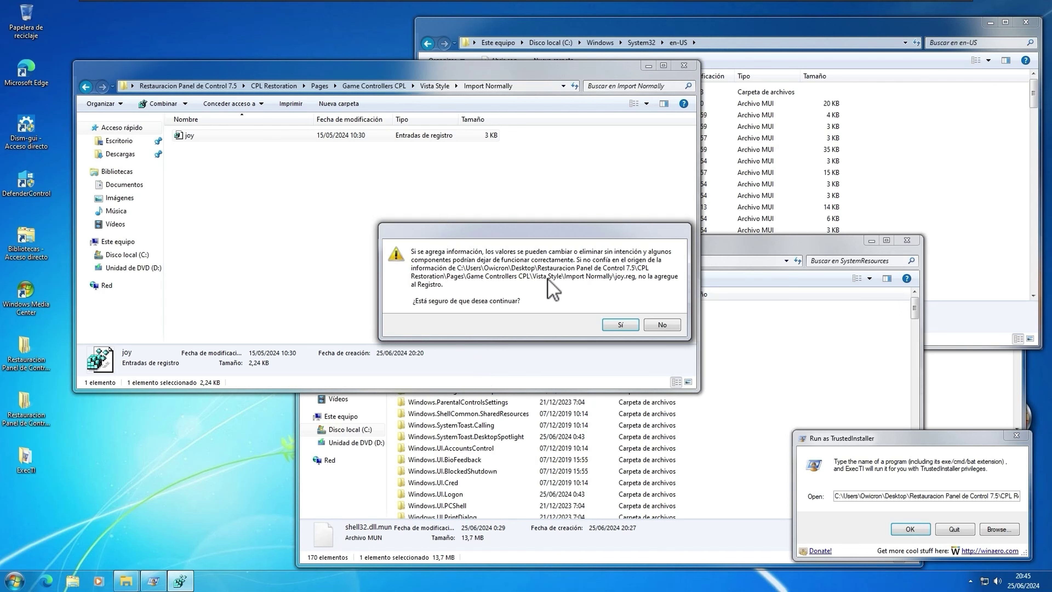
{"action": "left_click", "coordinate": [615, 327]}
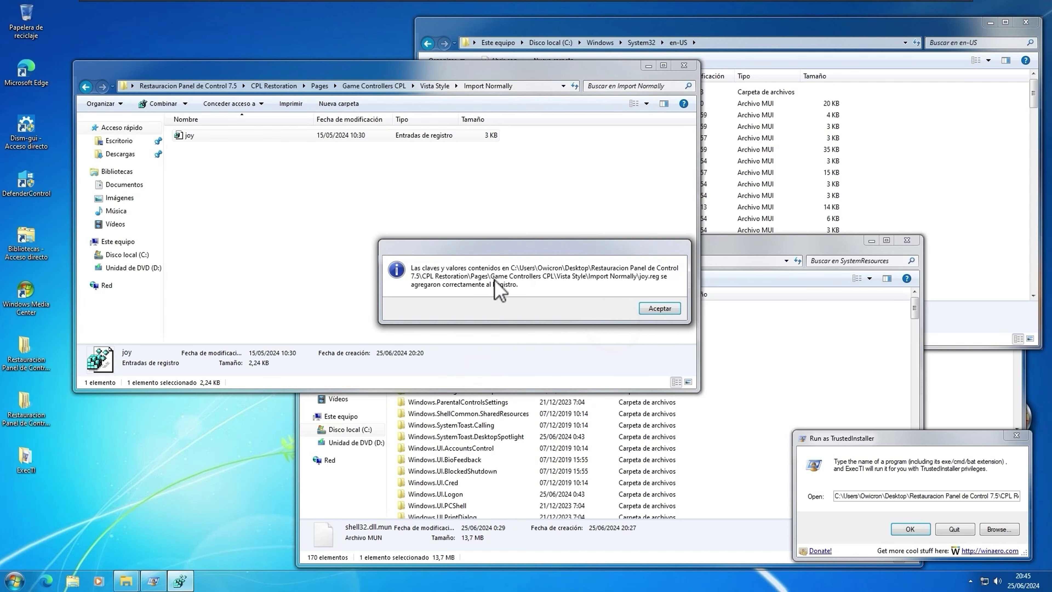
{"action": "left_click", "coordinate": [659, 309]}
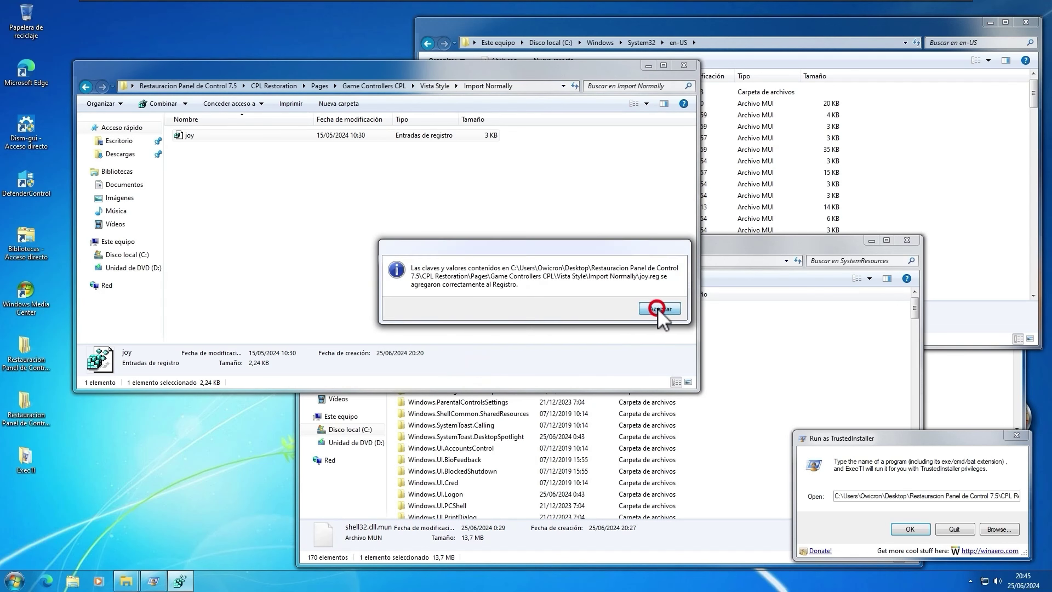
Go back up from the Import Normally folder to the Pages folder of CPL Restoration
{"action": "left_click", "coordinate": [437, 84]}
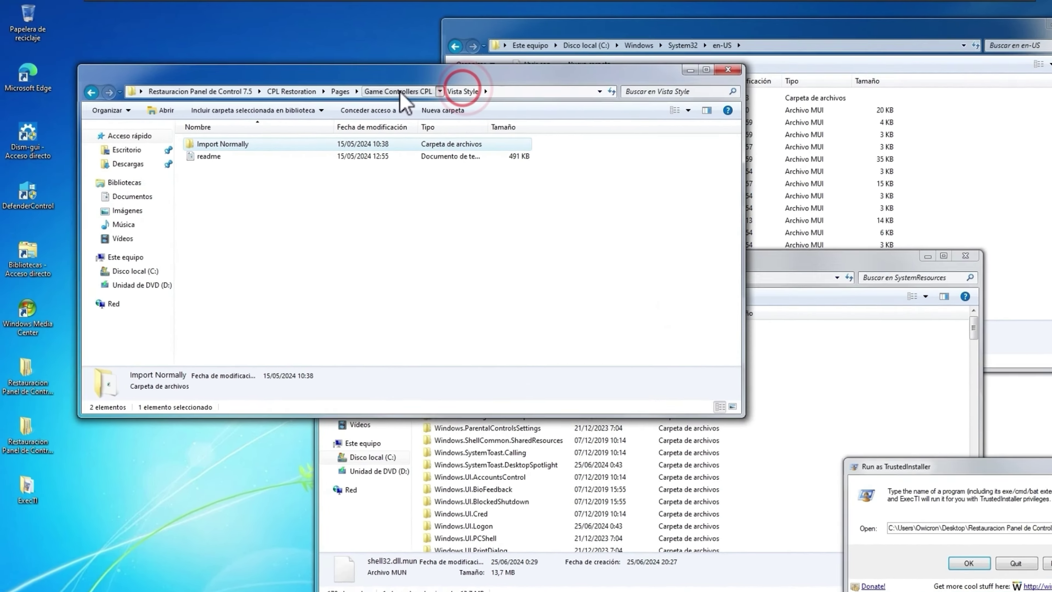
{"action": "left_click", "coordinate": [374, 86]}
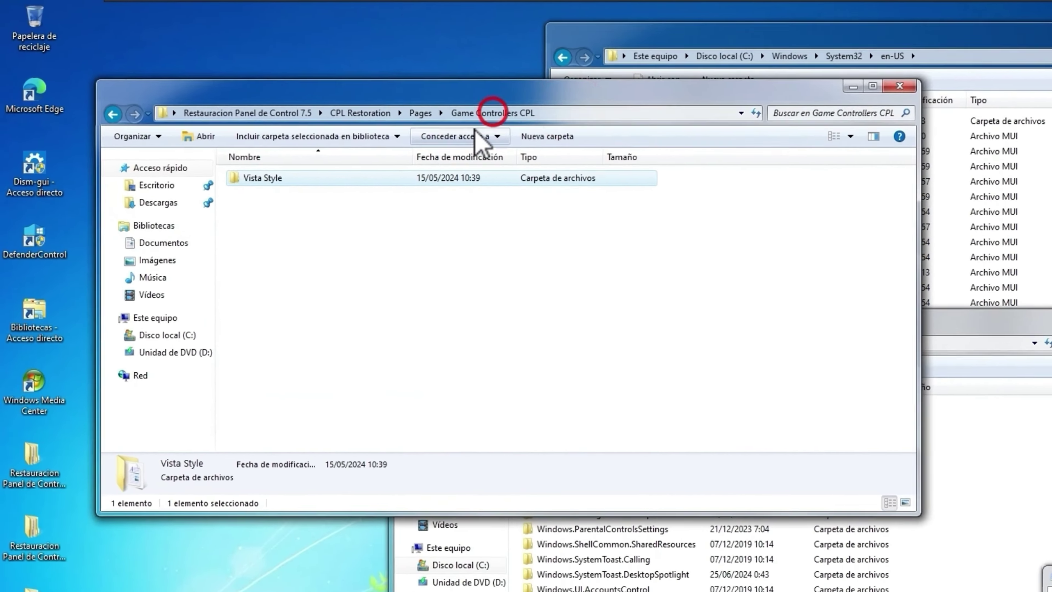
{"action": "left_click", "coordinate": [319, 86]}
{"action": "left_click", "coordinate": [476, 128]}
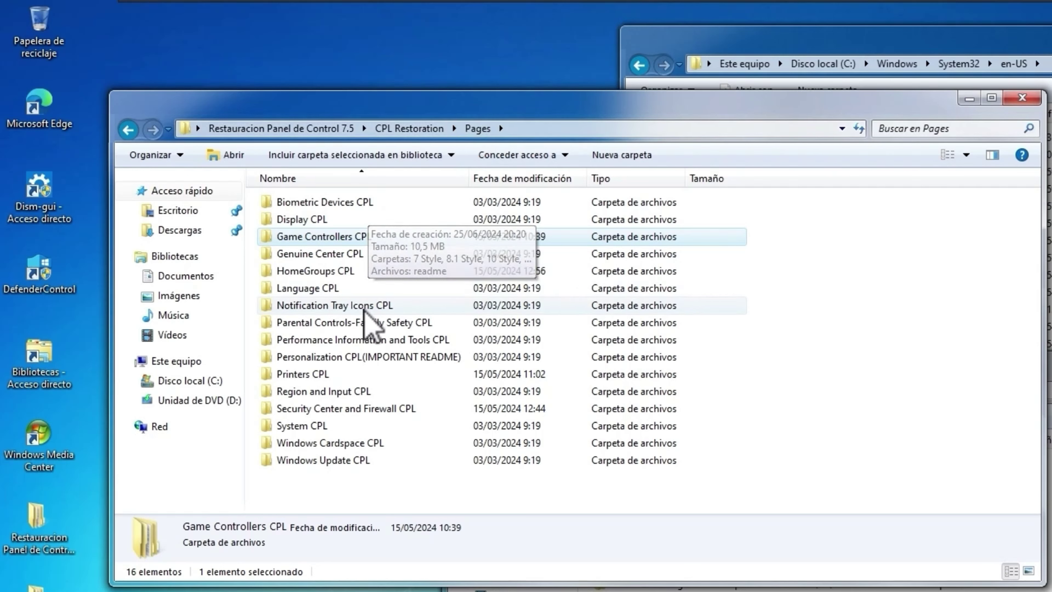
Open the system32 folder of the 7 Style version inside Parental Controls-Family Safety CPL
{"action": "left_click", "coordinate": [367, 320]}
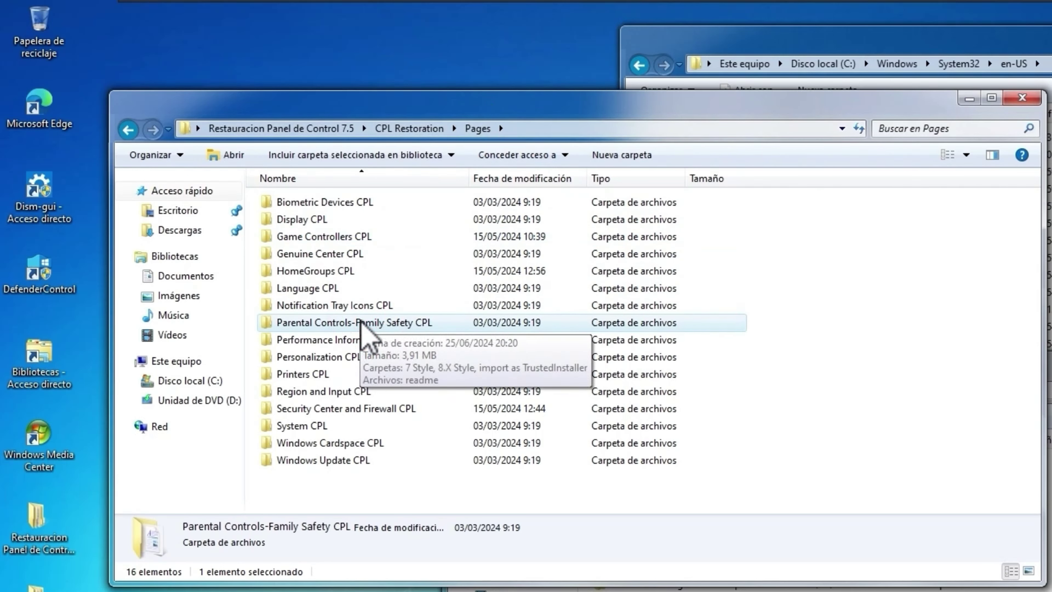
{"action": "double_click", "coordinate": [359, 322]}
{"action": "left_click", "coordinate": [317, 203]}
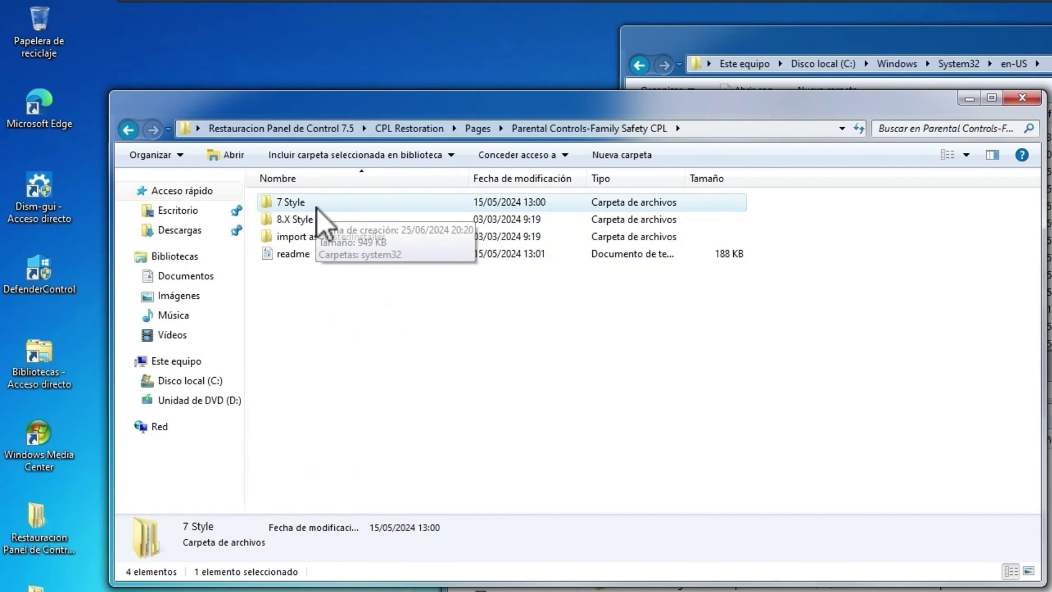
{"action": "double_click", "coordinate": [313, 203]}
{"action": "left_click", "coordinate": [315, 203]}
{"action": "double_click", "coordinate": [315, 204]}
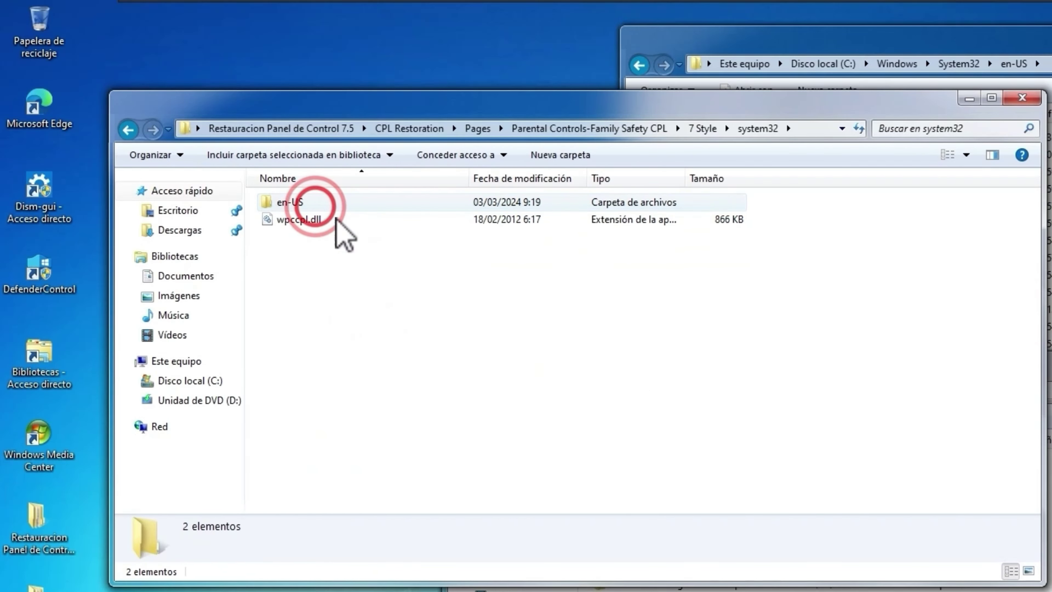
Move wpccpl.dll from the 7 Style system32 folder into C:\Windows\System32
{"action": "left_click", "coordinate": [317, 220]}
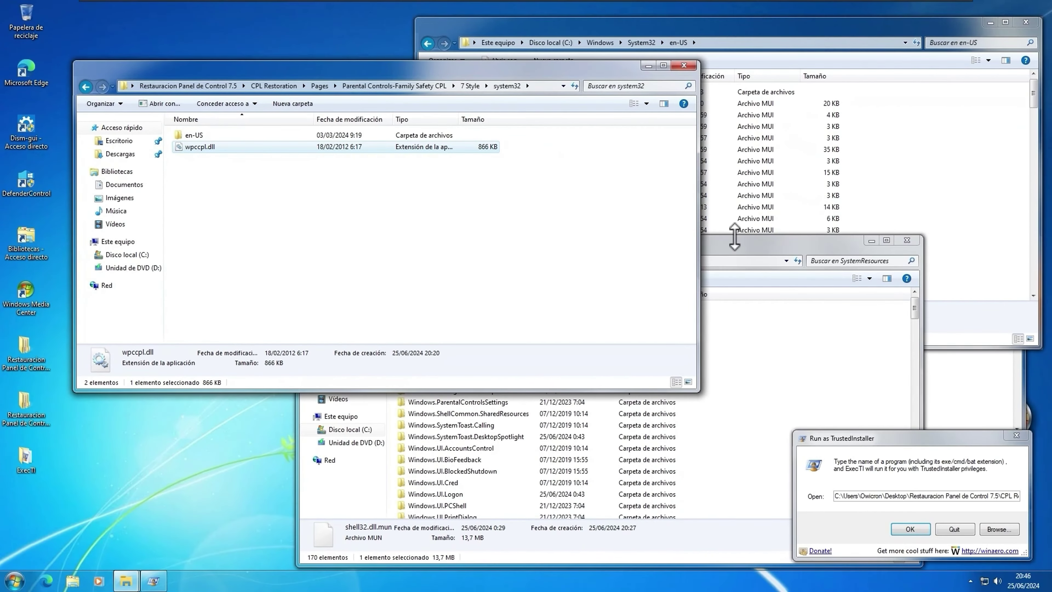
{"action": "left_click", "coordinate": [792, 256]}
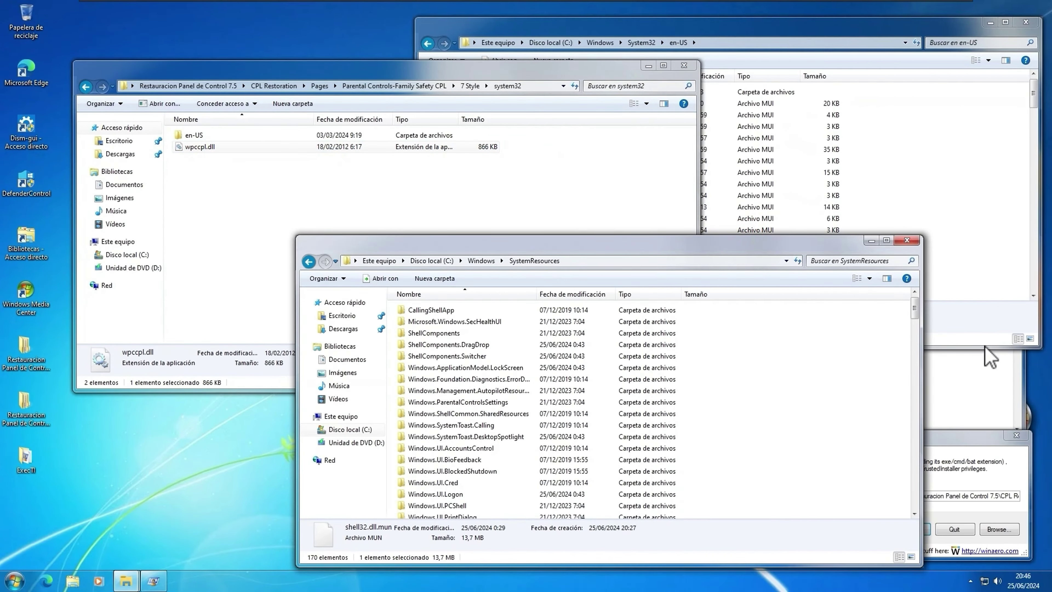
{"action": "left_click", "coordinate": [988, 376]}
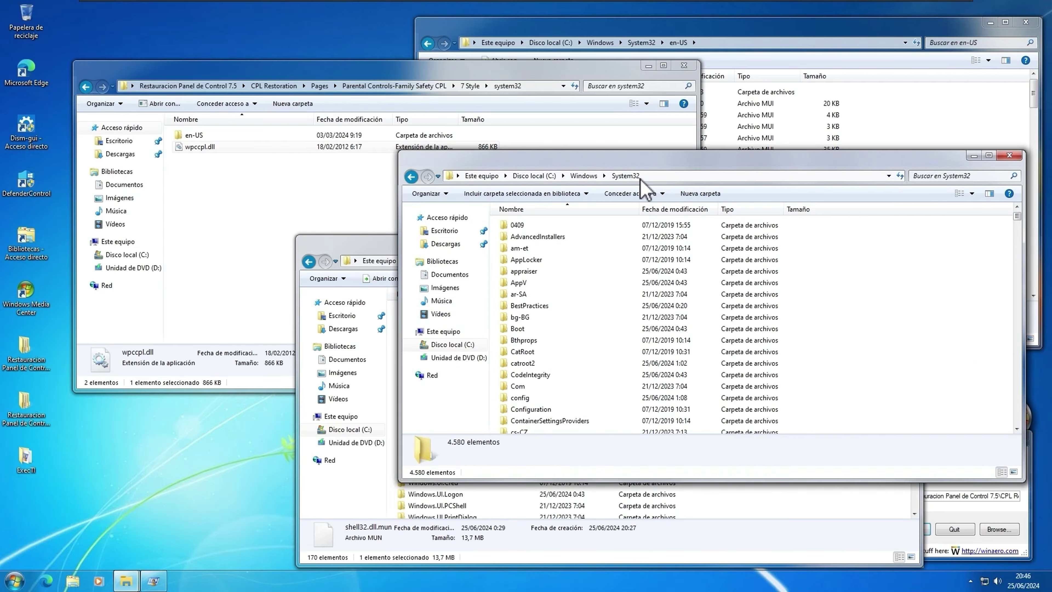
{"action": "left_click_drag", "start_coordinate": [1016, 216], "coordinate": [1017, 225]}
{"action": "left_click", "coordinate": [213, 149]}
{"action": "left_click_drag", "start_coordinate": [189, 141], "coordinate": [890, 396]}
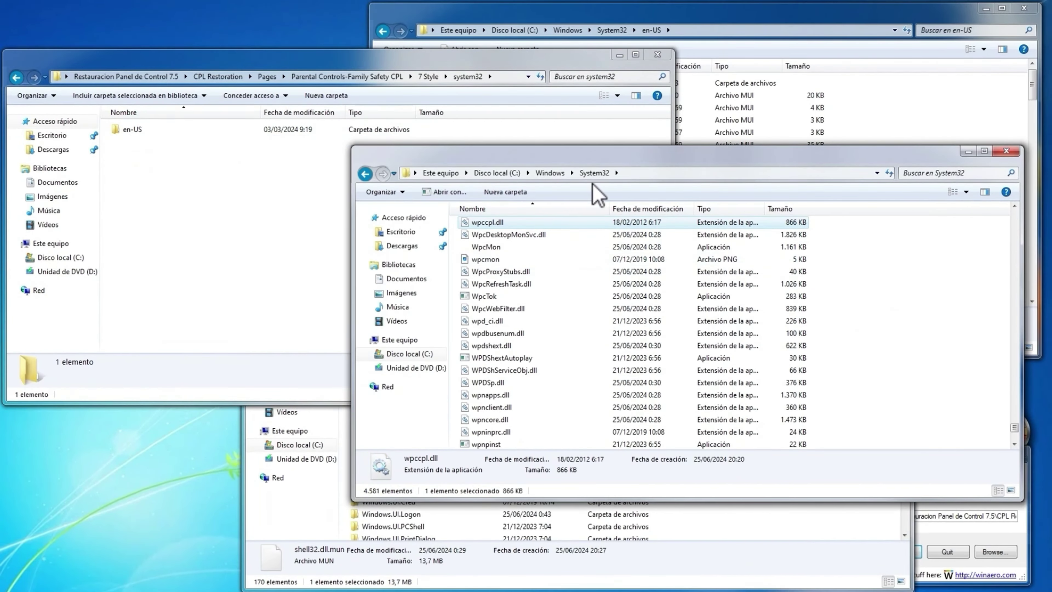
Move wpccpl.dll.mui from the 7 Style en-US folder into C:\Windows\System32\en-US
{"action": "double_click", "coordinate": [132, 129]}
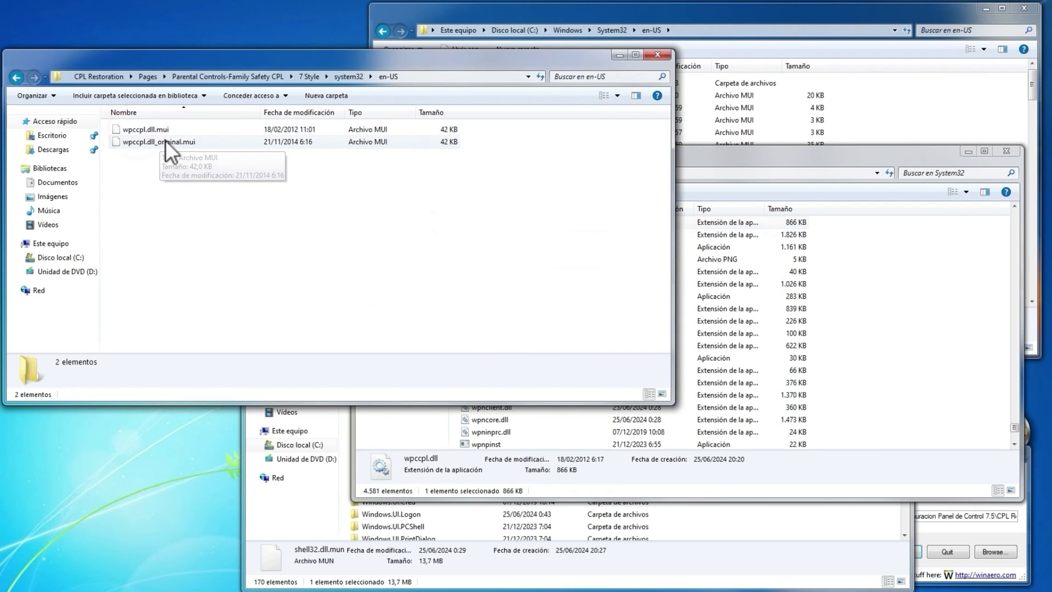
{"action": "left_click", "coordinate": [148, 132]}
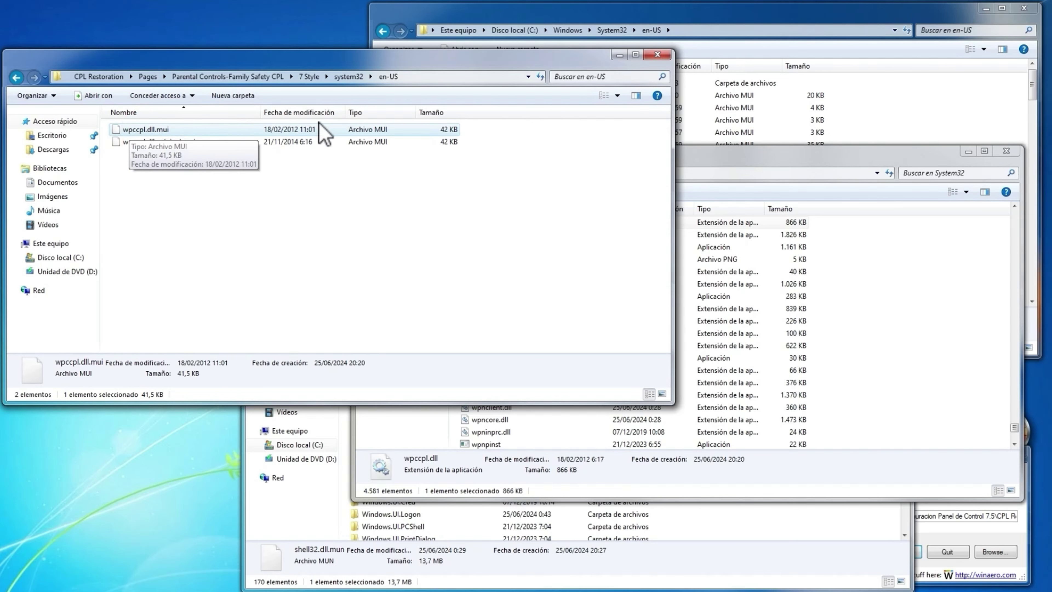
{"action": "left_click", "coordinate": [732, 15]}
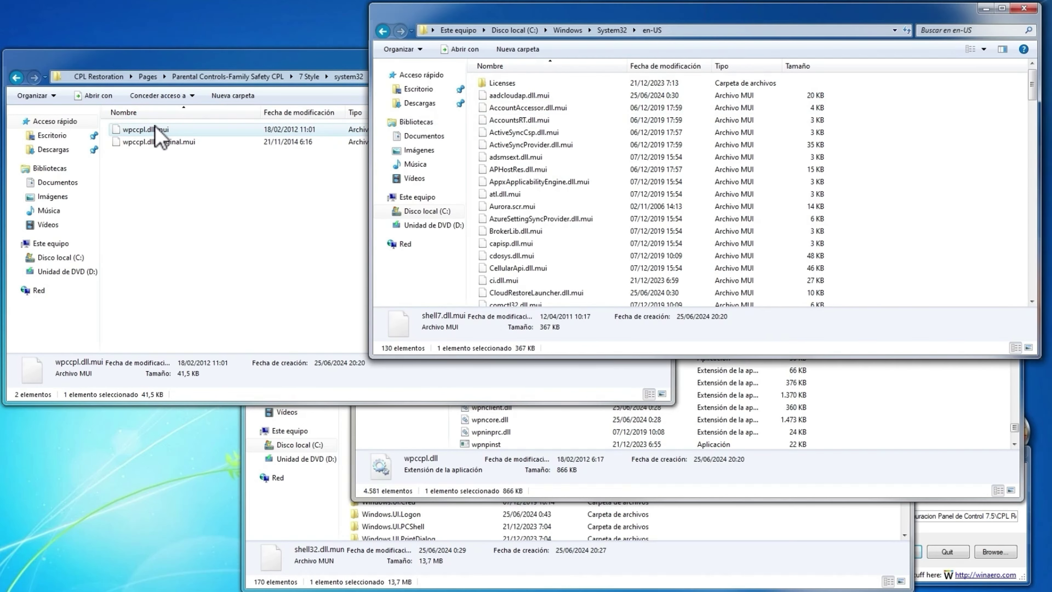
{"action": "left_click_drag", "start_coordinate": [137, 132], "coordinate": [901, 192]}
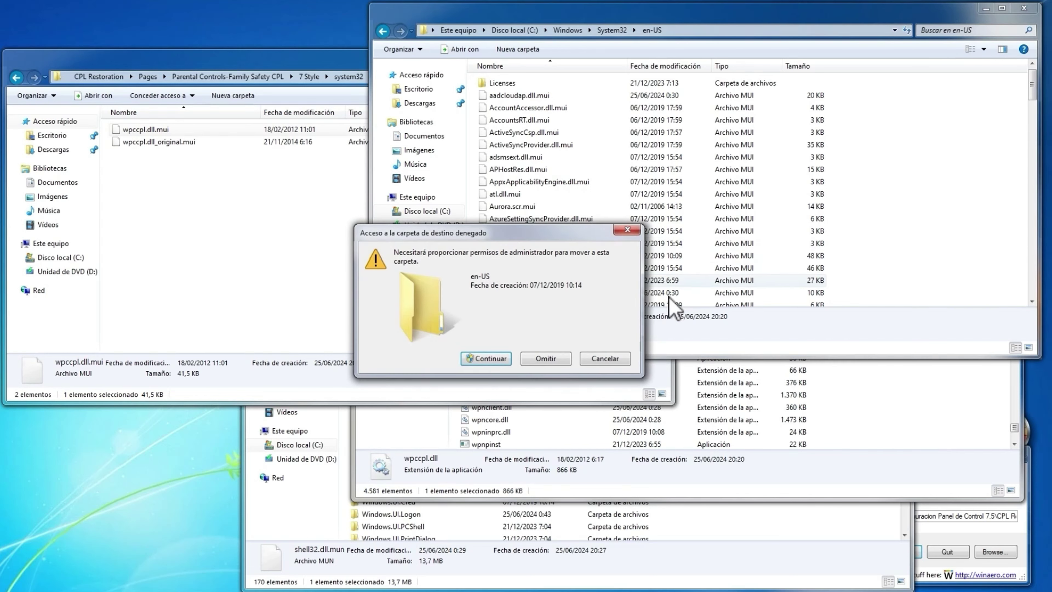
Grant administrator permission to move wpccpl.dll.mui into the System32 en-US folder
{"action": "left_click", "coordinate": [473, 359]}
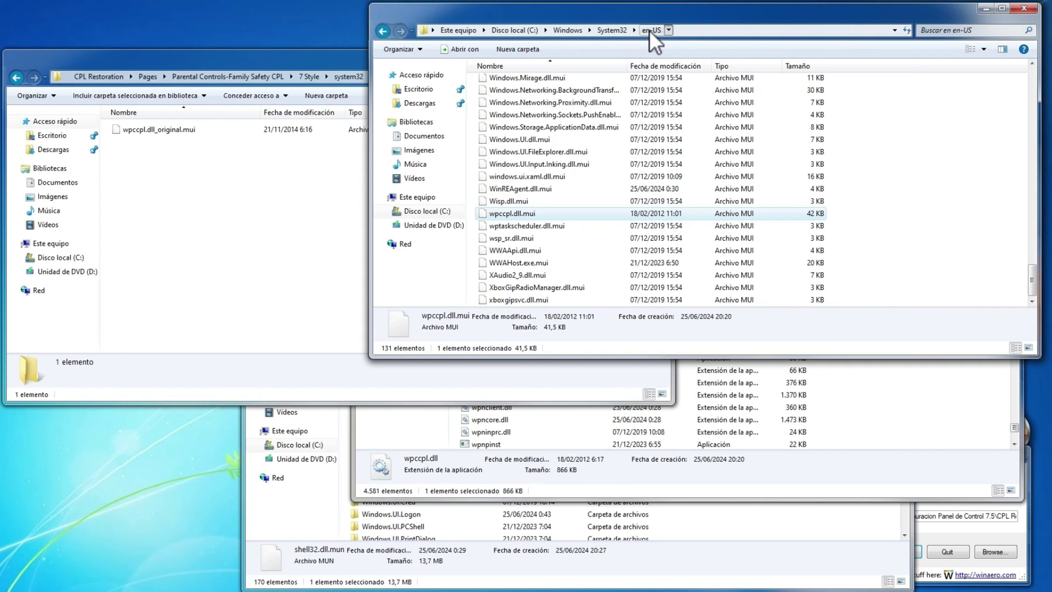
Open the import as TrustedInstaller folder of Parental Controls-Family Safety CPL and select the WPCCPL registry file
{"action": "left_click", "coordinate": [284, 61]}
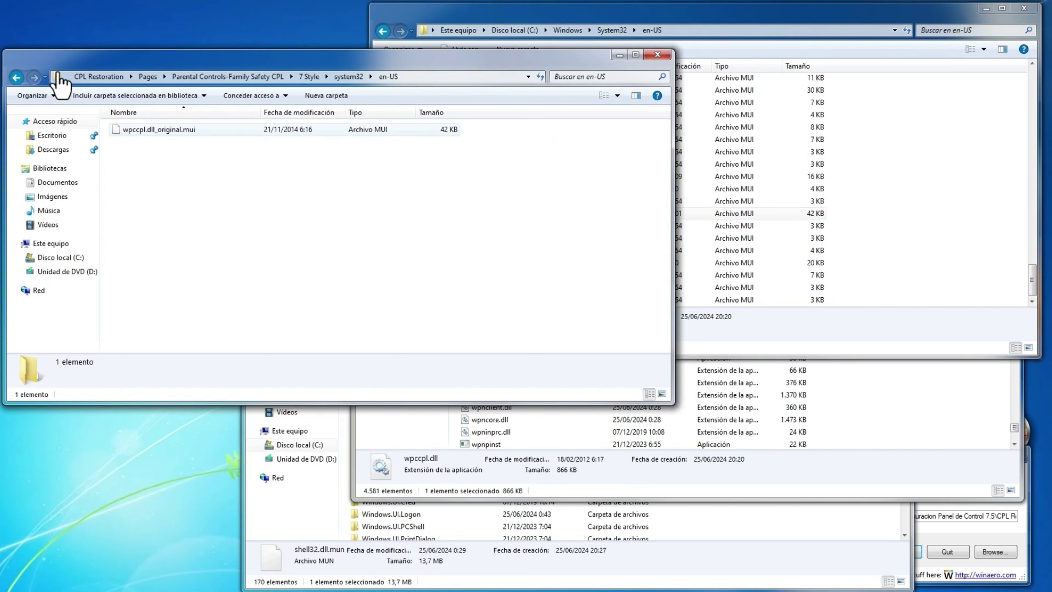
{"action": "left_click", "coordinate": [15, 76]}
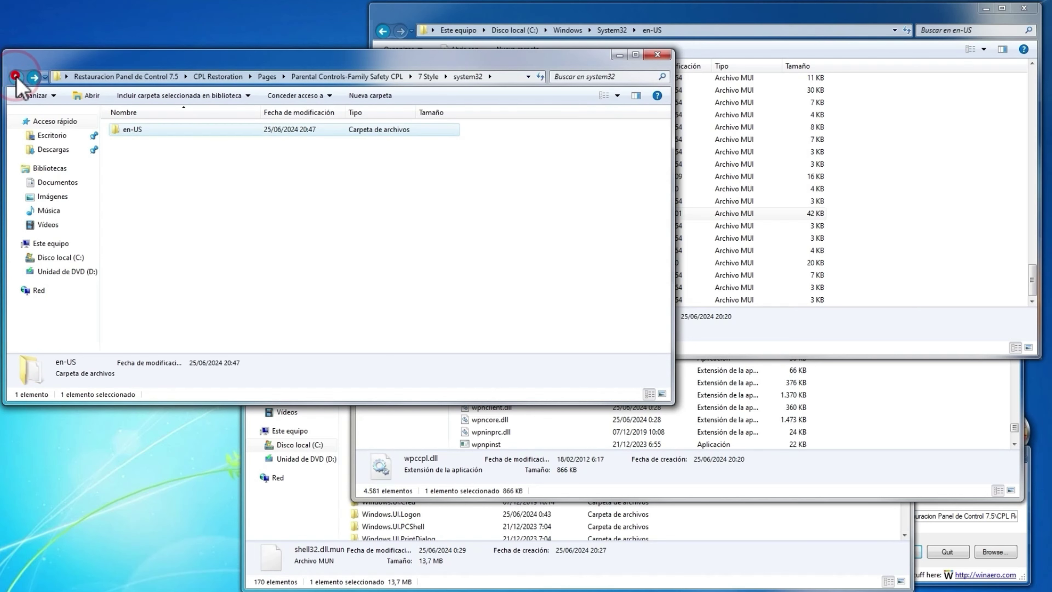
{"action": "left_click", "coordinate": [16, 76]}
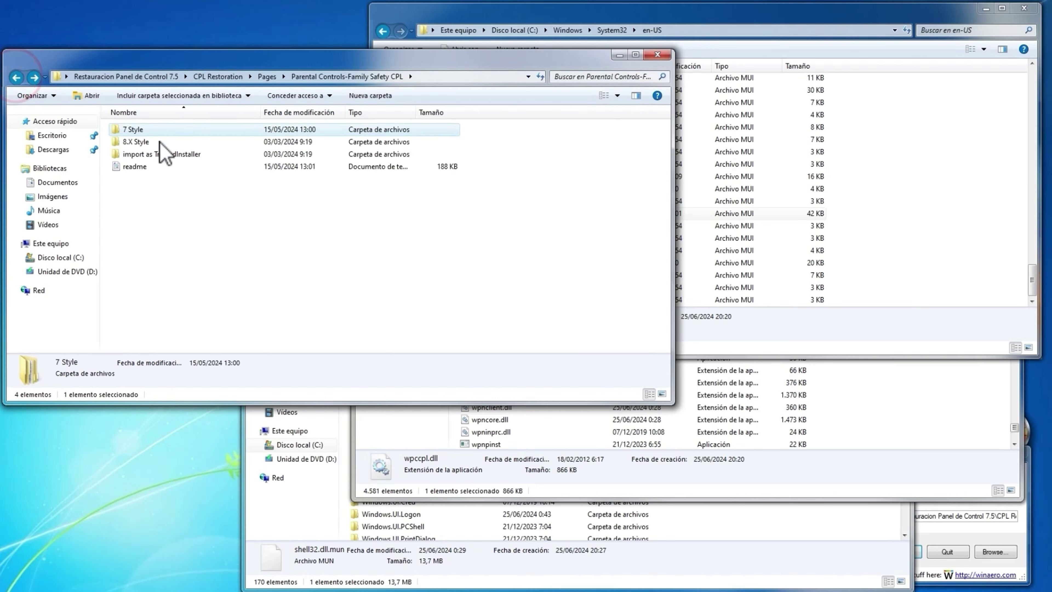
{"action": "left_click", "coordinate": [167, 156]}
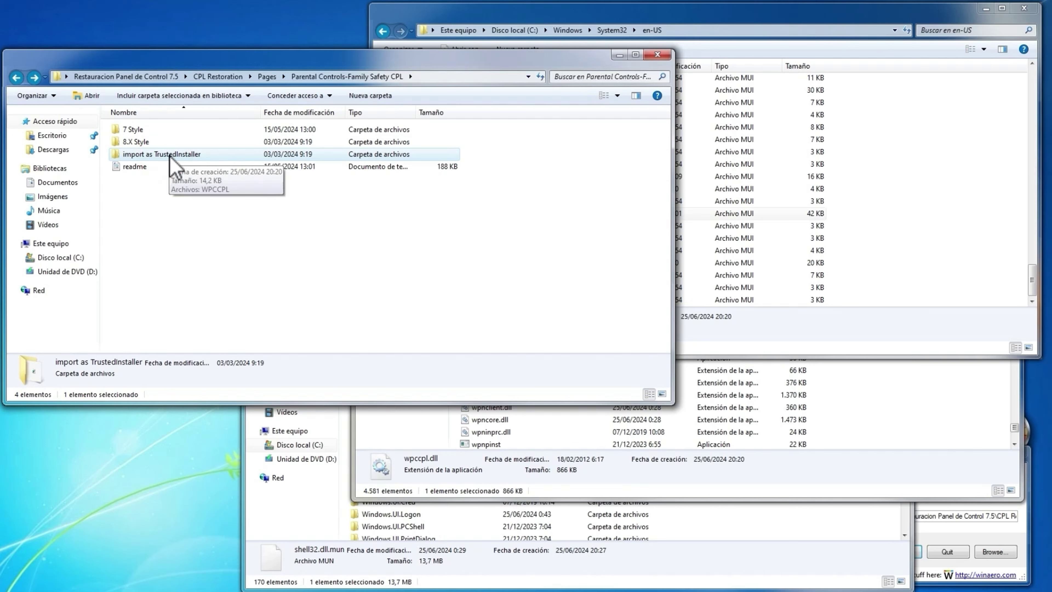
{"action": "double_click", "coordinate": [166, 155]}
{"action": "left_click", "coordinate": [136, 131]}
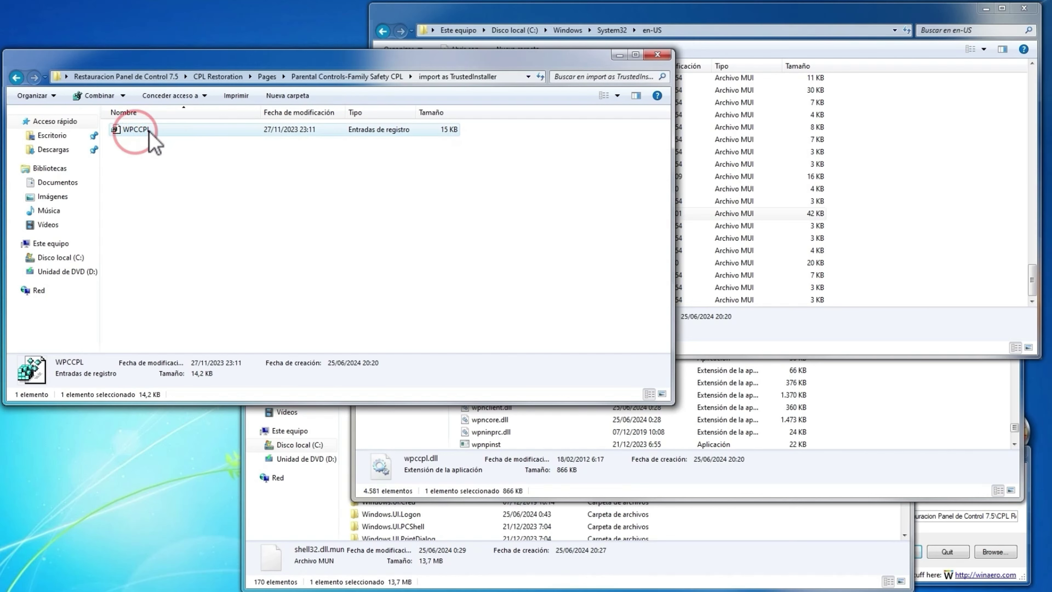
Launch cmd with TrustedInstaller privileges and place its window so the folder path remains accessible
{"action": "left_click", "coordinate": [1008, 535]}
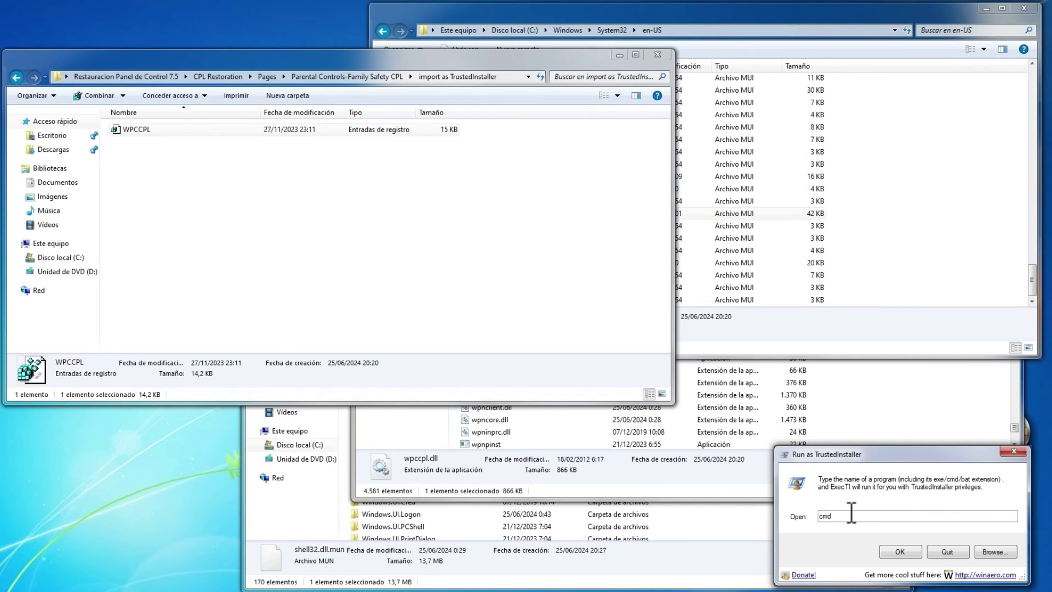
{"action": "left_click", "coordinate": [898, 551]}
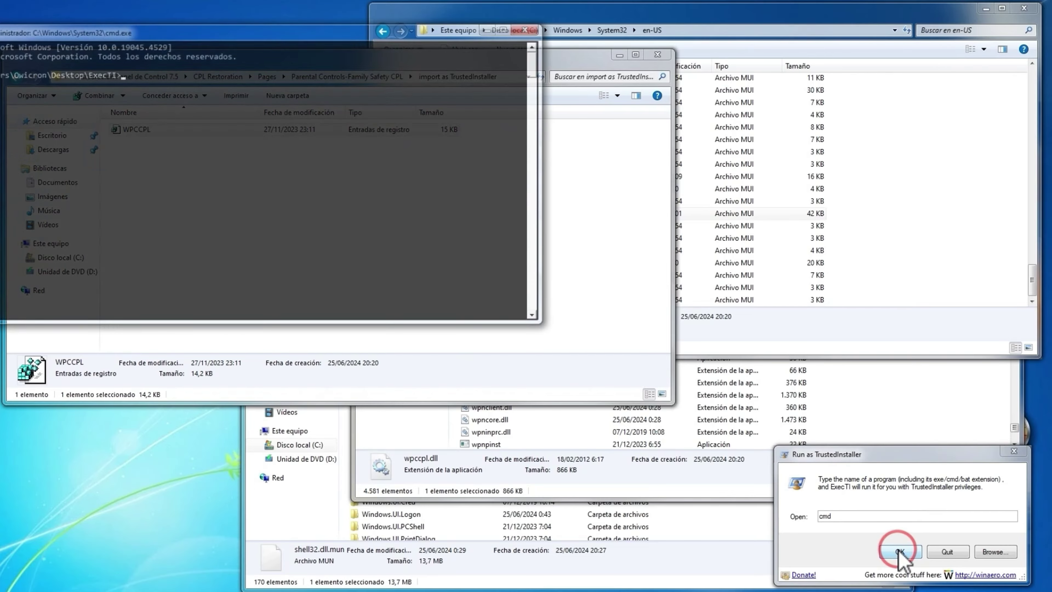
{"action": "left_click_drag", "start_coordinate": [309, 32], "coordinate": [693, 139]}
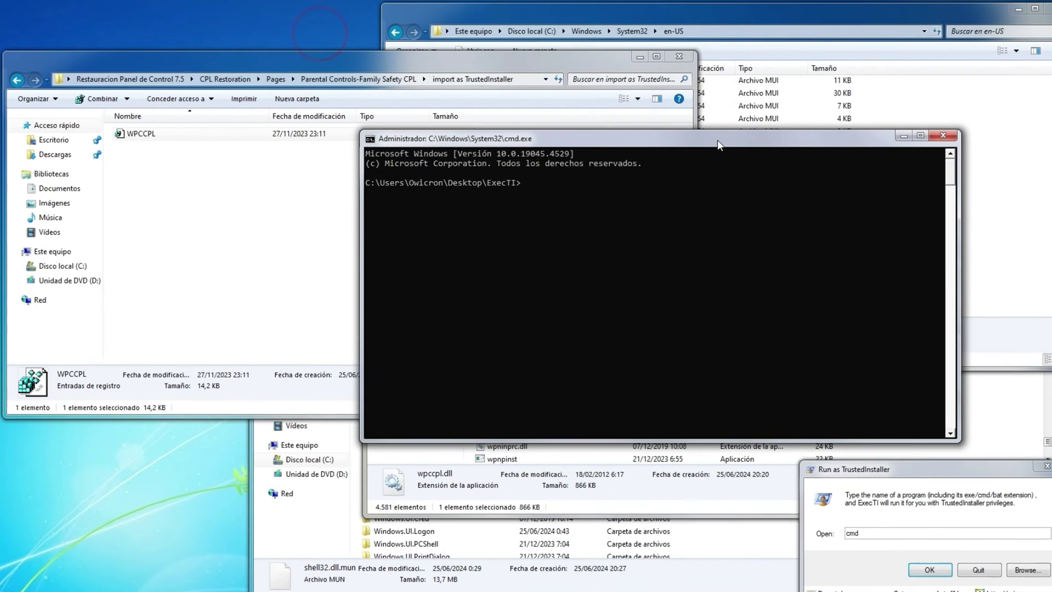
Change the command prompt's directory with cd to the copied path of the Parental Controls import as TrustedInstaller folder
{"action": "type", "text": "cd"}
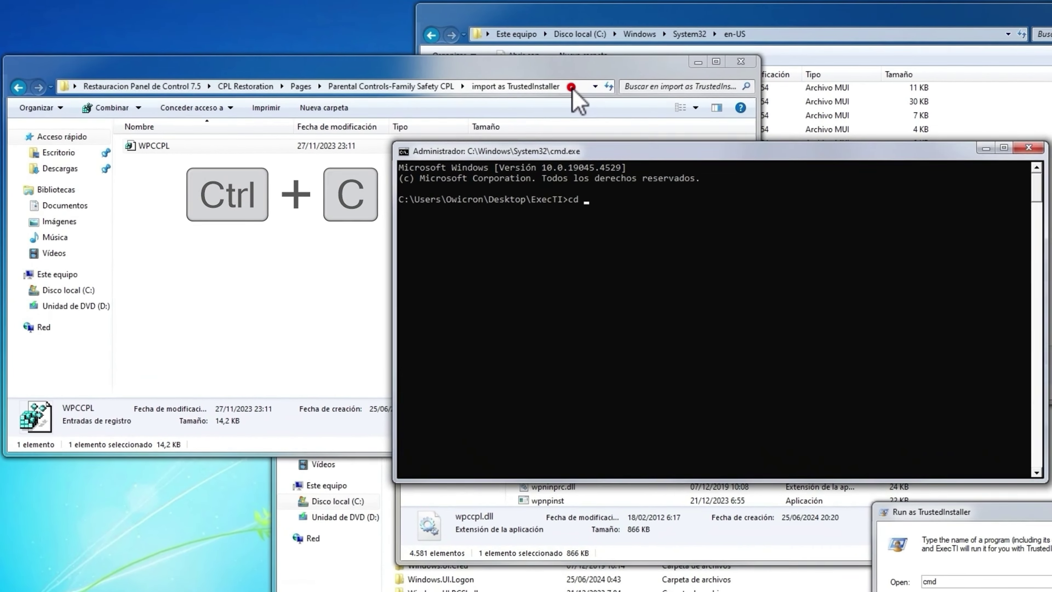
{"action": "left_click", "coordinate": [568, 87]}
{"action": "key", "text": "ctrl+c"}
{"action": "right_click", "coordinate": [503, 84]}
{"action": "left_click", "coordinate": [544, 126]}
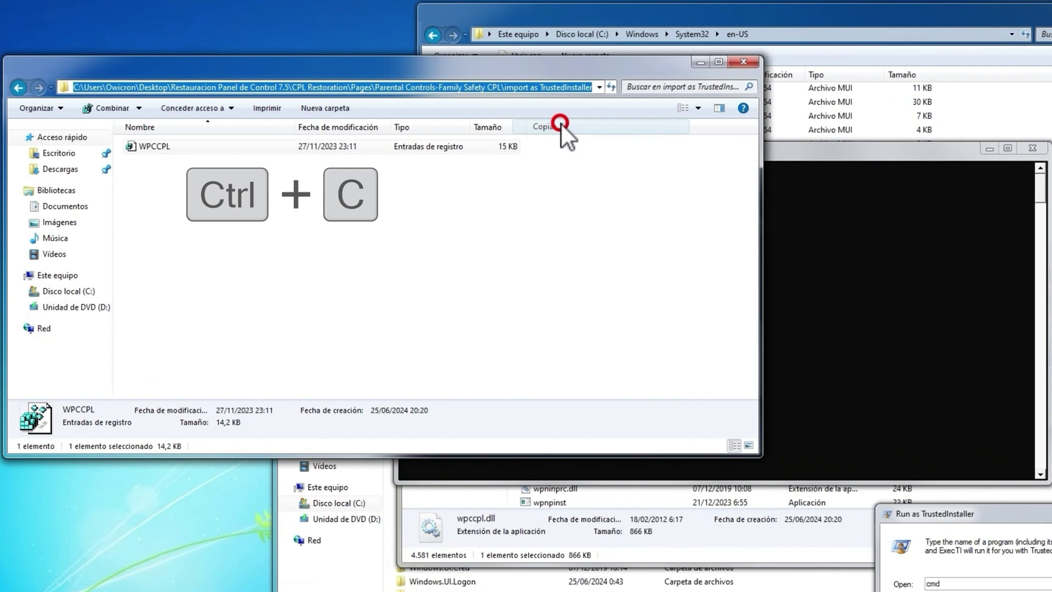
{"action": "left_click", "coordinate": [807, 148]}
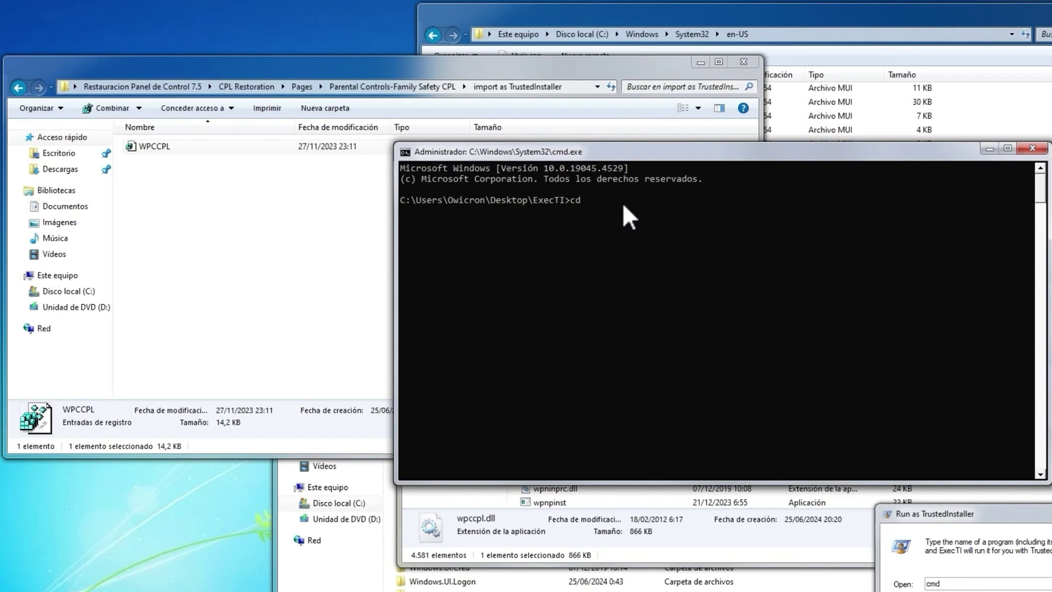
{"action": "right_click", "coordinate": [580, 202]}
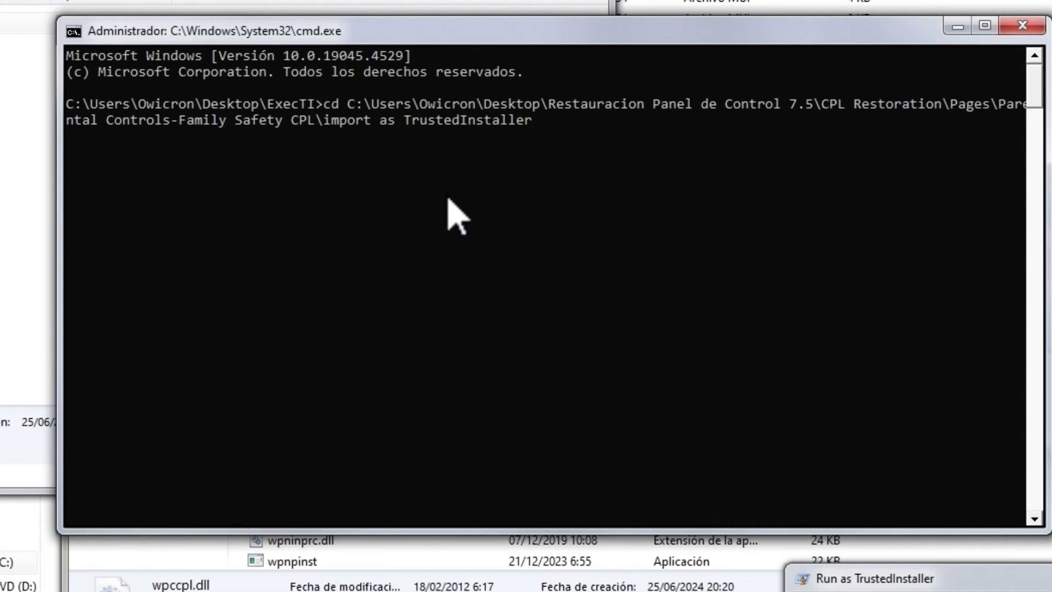
{"action": "key", "text": "Return"}
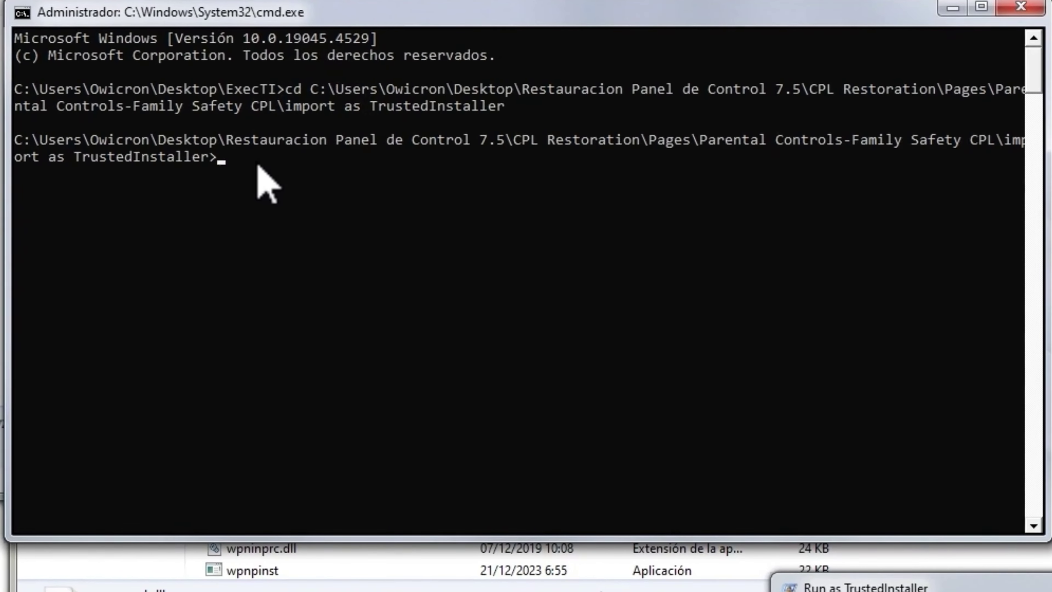
Begin a reg import command with an opening quotation mark in the command prompt
{"action": "type", "text": "reg import"}
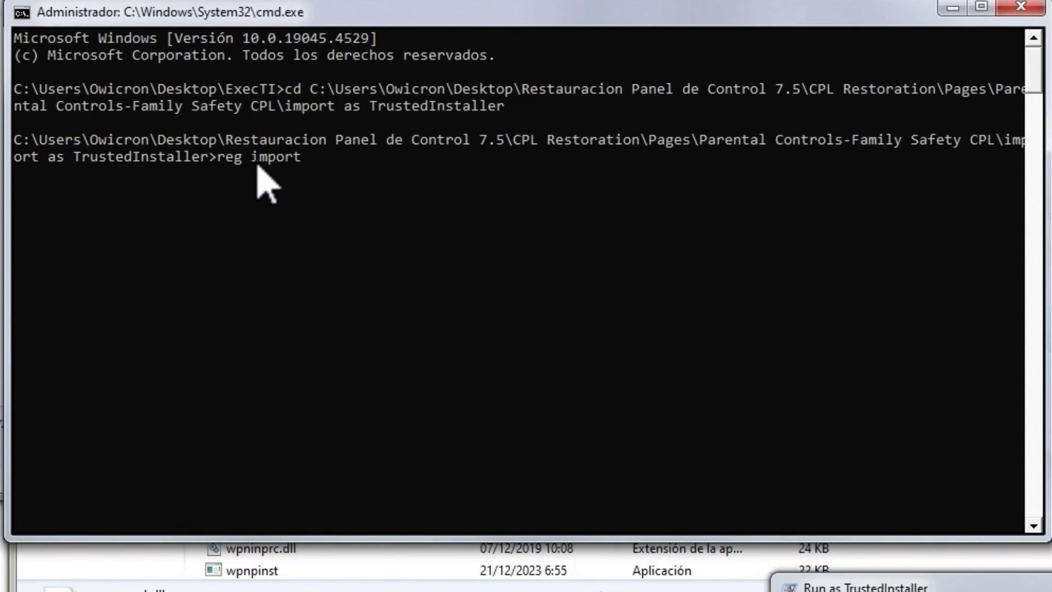
{"action": "type", "text": " \""}
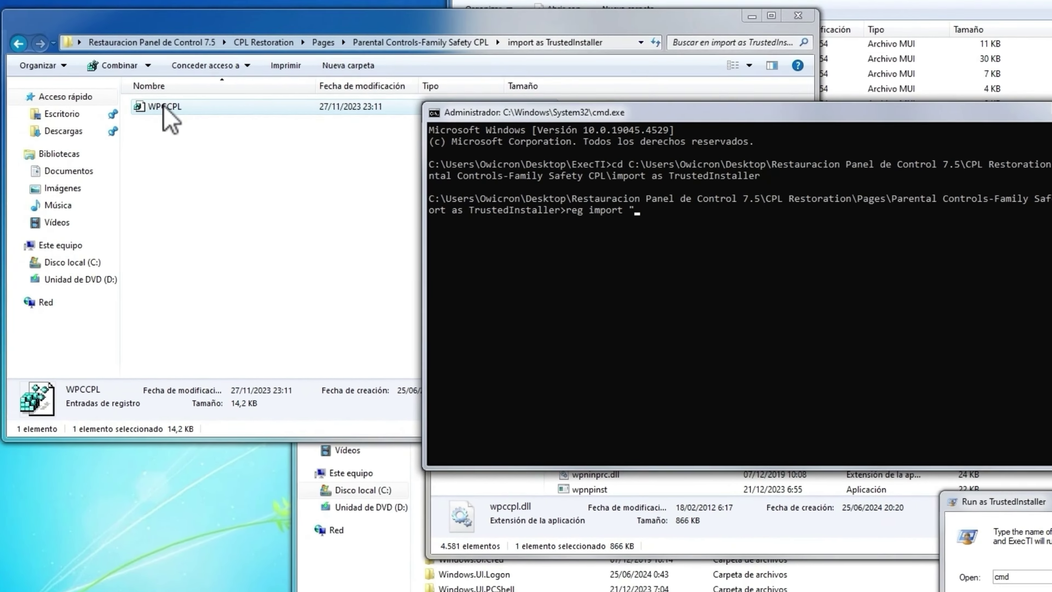
{"action": "left_click", "coordinate": [166, 114]}
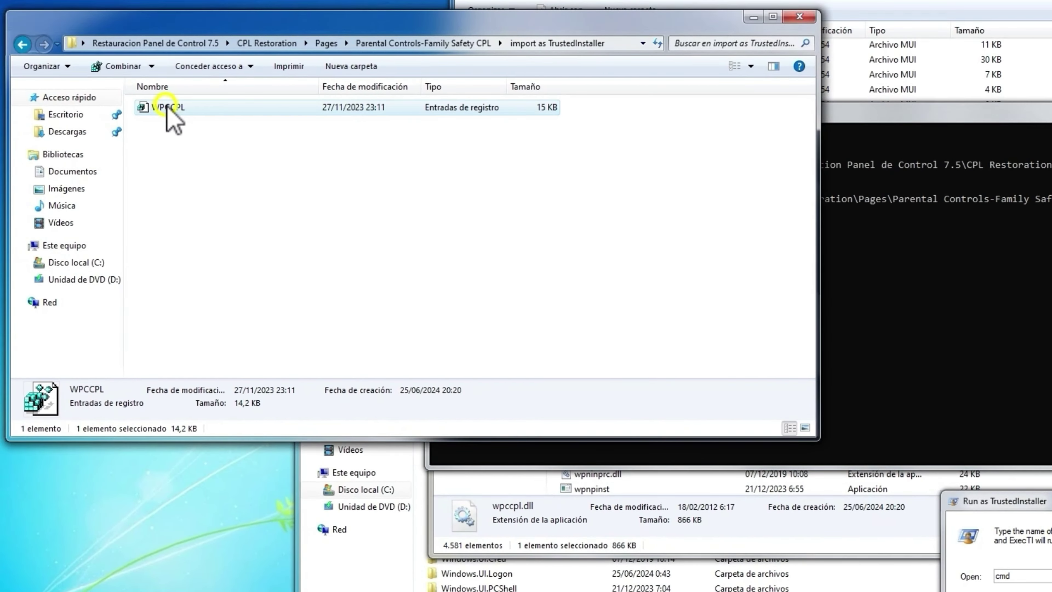
{"action": "right_click", "coordinate": [166, 114]}
{"action": "left_click", "coordinate": [252, 396]}
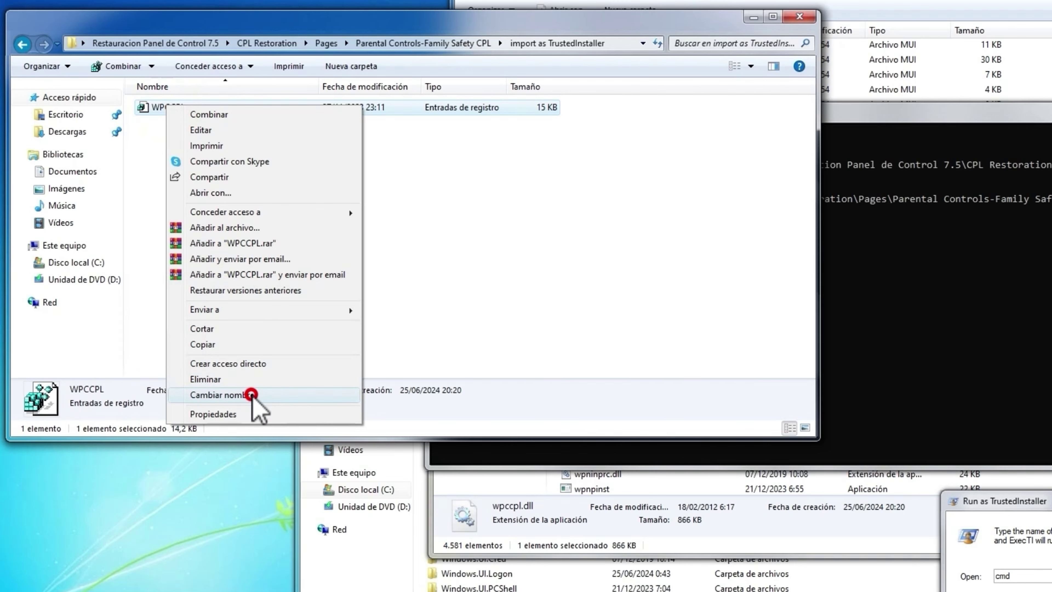
{"action": "left_click", "coordinate": [122, 89]}
Turn off hiding extensions for known file types in the folder options and apply the change
{"action": "left_click", "coordinate": [58, 68]}
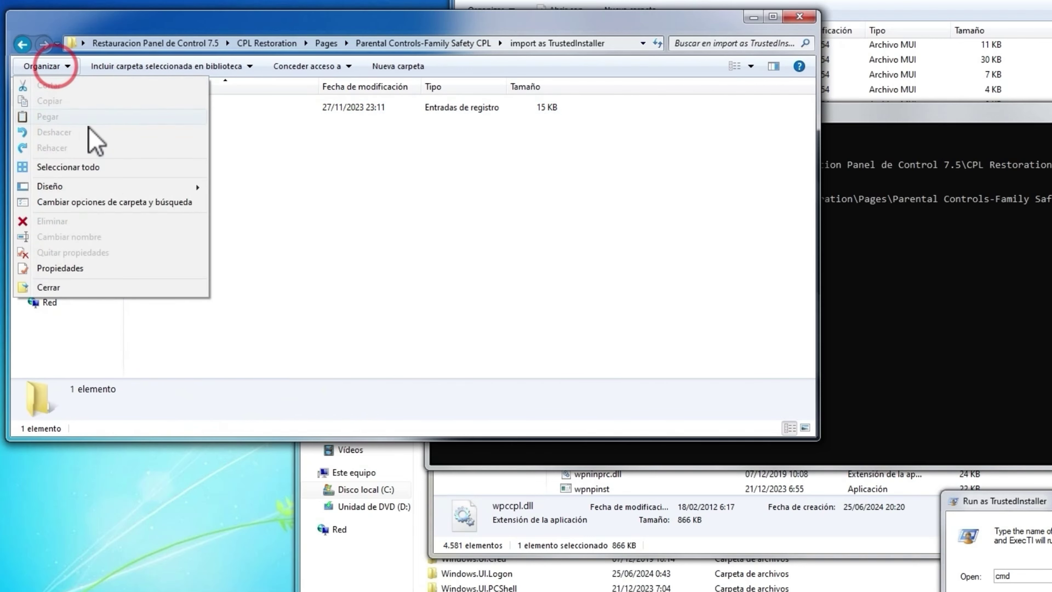
{"action": "left_click", "coordinate": [74, 202]}
{"action": "left_click", "coordinate": [93, 111]}
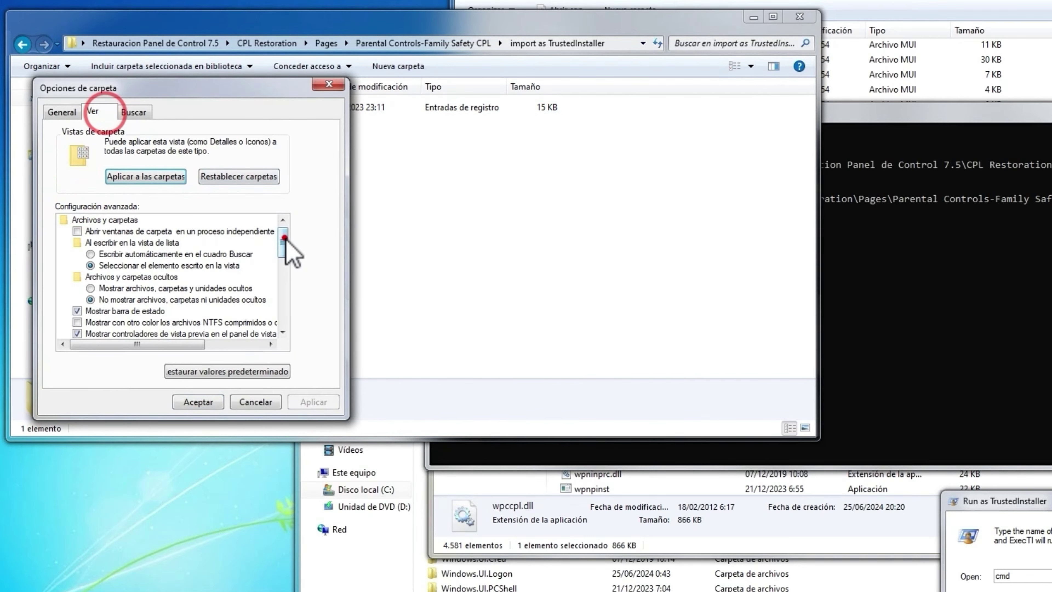
{"action": "left_click_drag", "start_coordinate": [285, 237], "coordinate": [284, 287]}
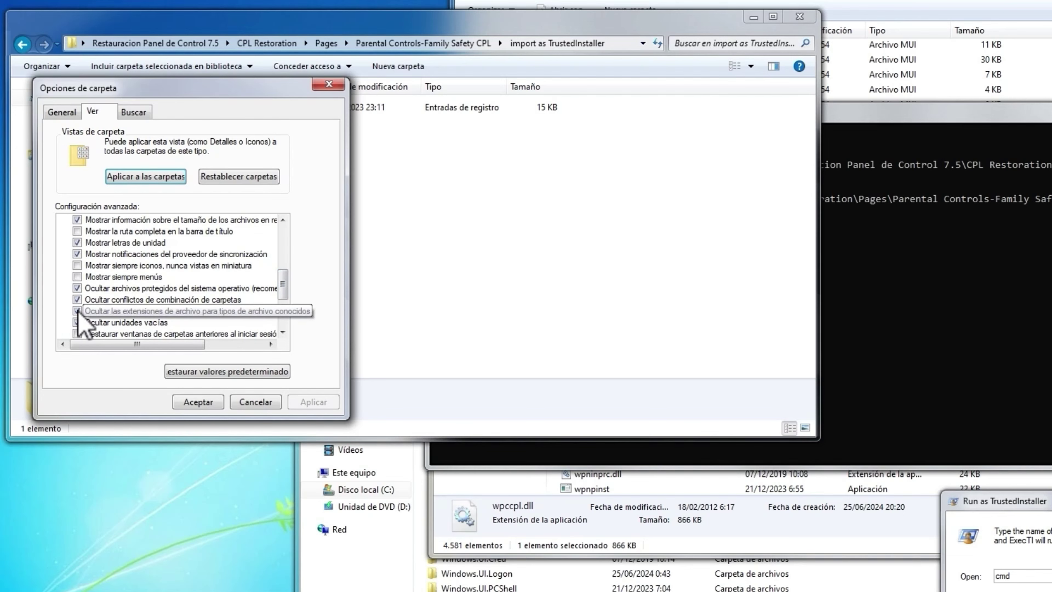
{"action": "left_click", "coordinate": [77, 310]}
{"action": "left_click", "coordinate": [314, 402]}
{"action": "left_click", "coordinate": [199, 402]}
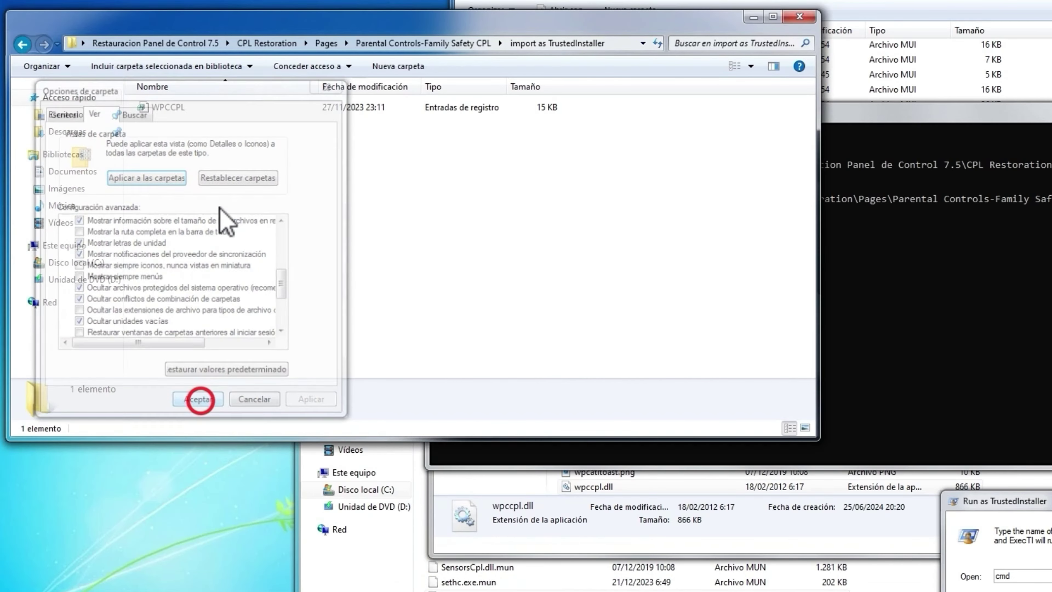
Copy the full file name WPCCPL.reg, including its extension
{"action": "left_click", "coordinate": [175, 109]}
{"action": "right_click", "coordinate": [171, 109]}
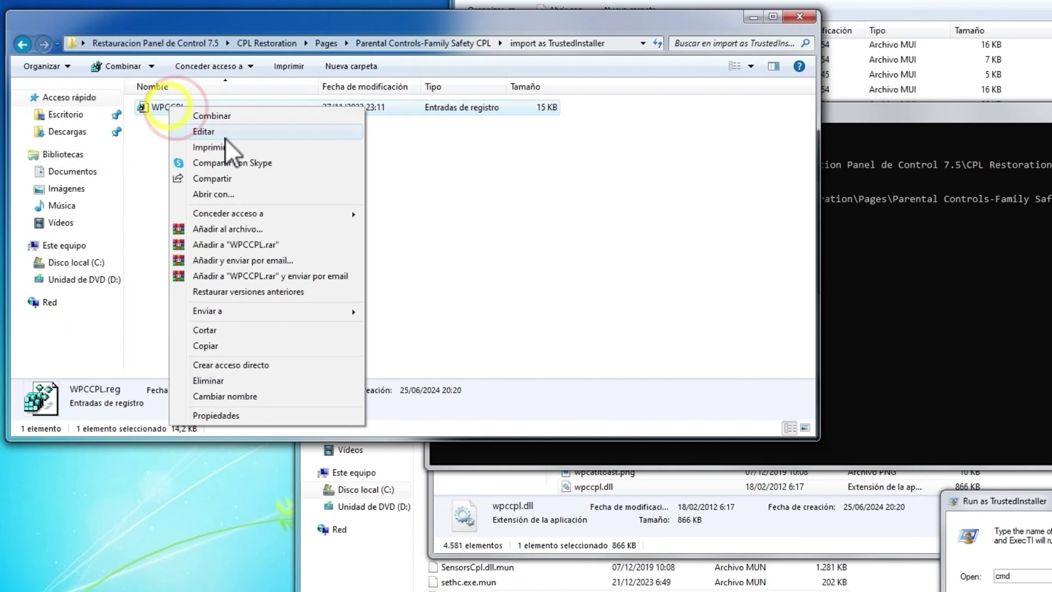
{"action": "left_click", "coordinate": [255, 396]}
{"action": "key", "text": "ctrl+c"}
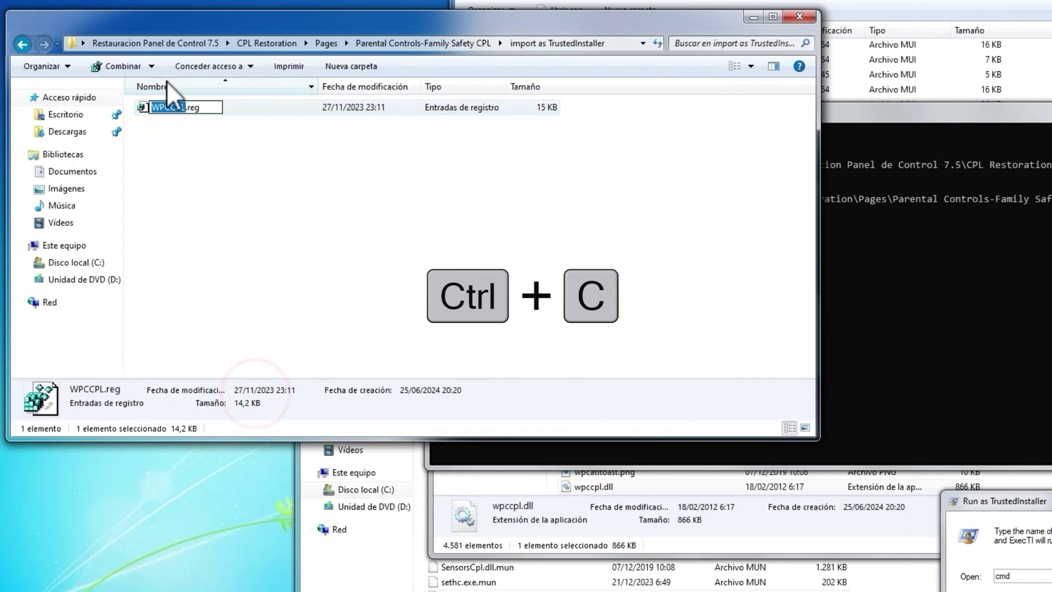
{"action": "right_click", "coordinate": [176, 108]}
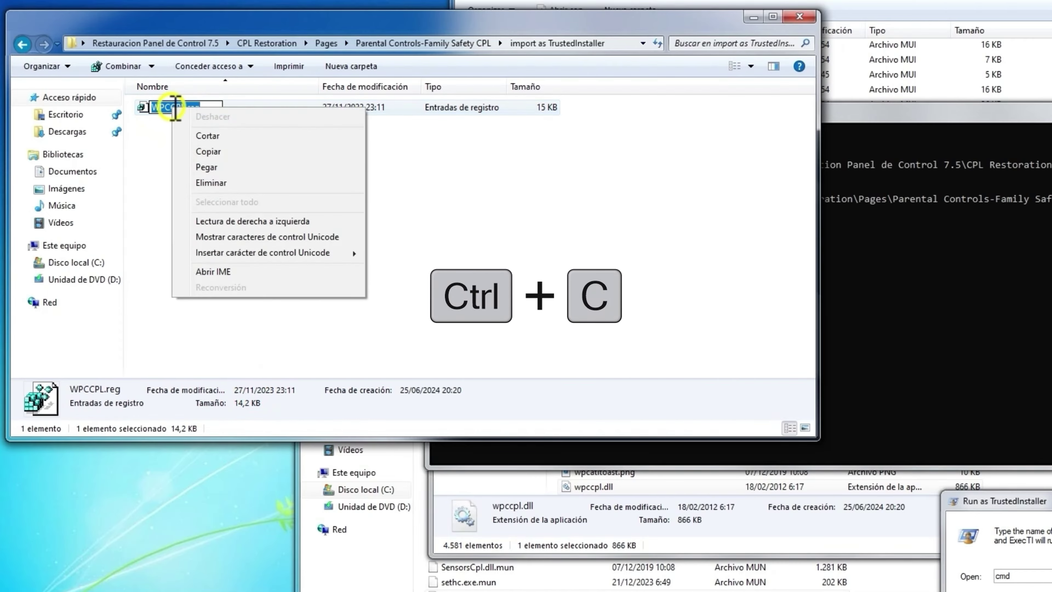
{"action": "left_click", "coordinate": [208, 151]}
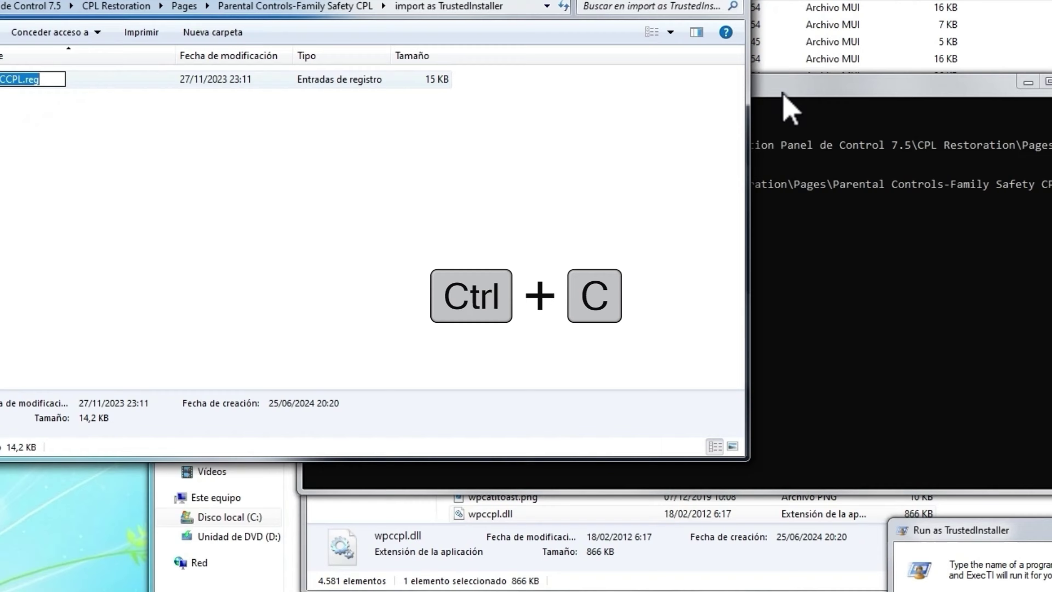
Complete and run the command reg import "WPCCPL.reg", then dismiss the command prompt window
{"action": "left_click", "coordinate": [783, 94]}
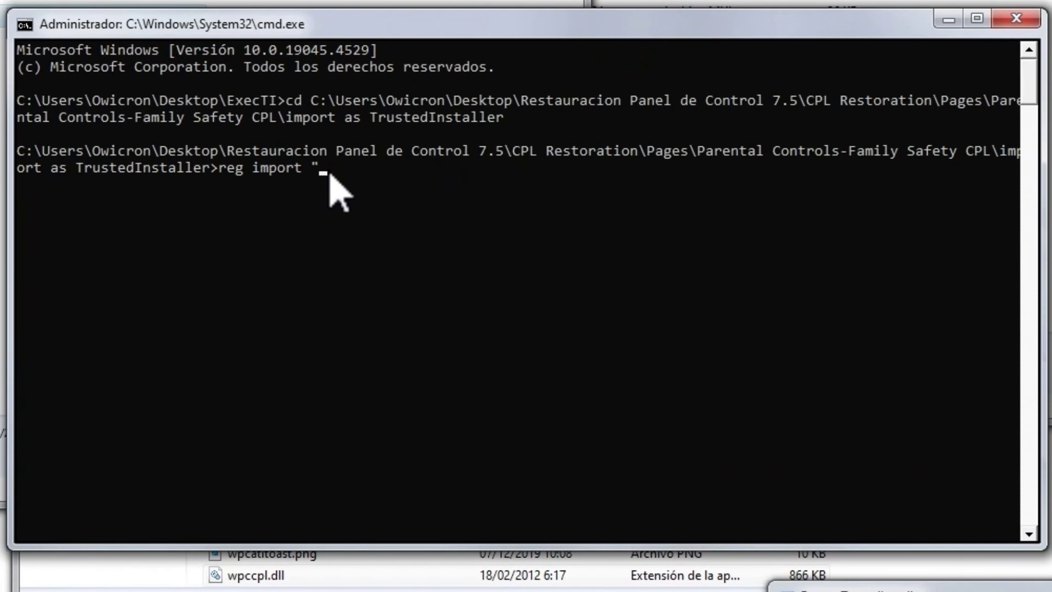
{"action": "key", "text": "ctrl+Left"}
{"action": "type", "text": "\""}
{"action": "key", "text": "End"}
{"action": "type", "text": "\""}
{"action": "key", "text": "Return"}
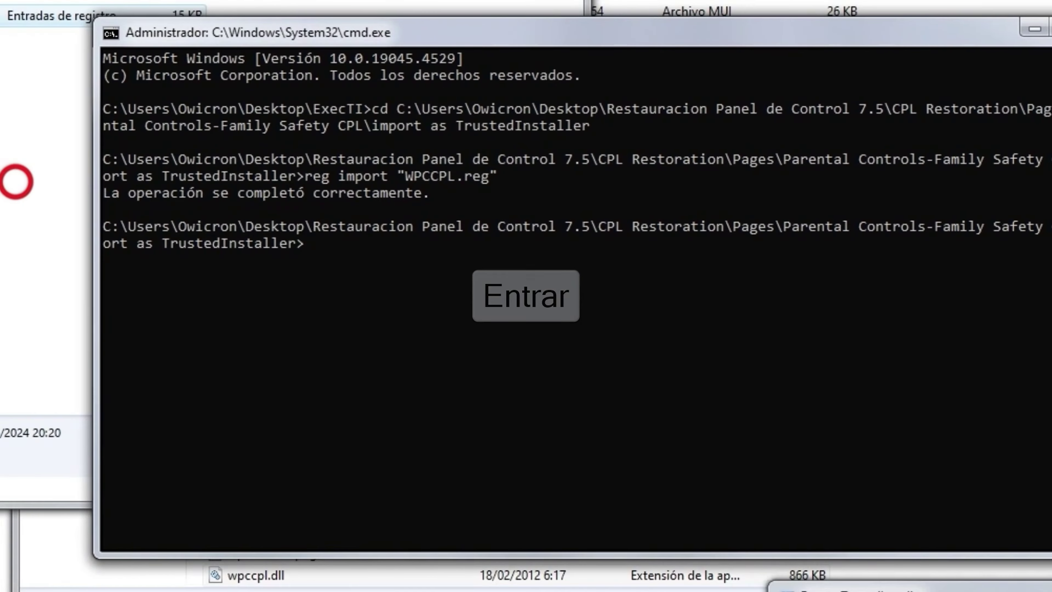
{"action": "left_click_drag", "start_coordinate": [18, 184], "coordinate": [352, 176]}
{"action": "left_click", "coordinate": [1033, 31]}
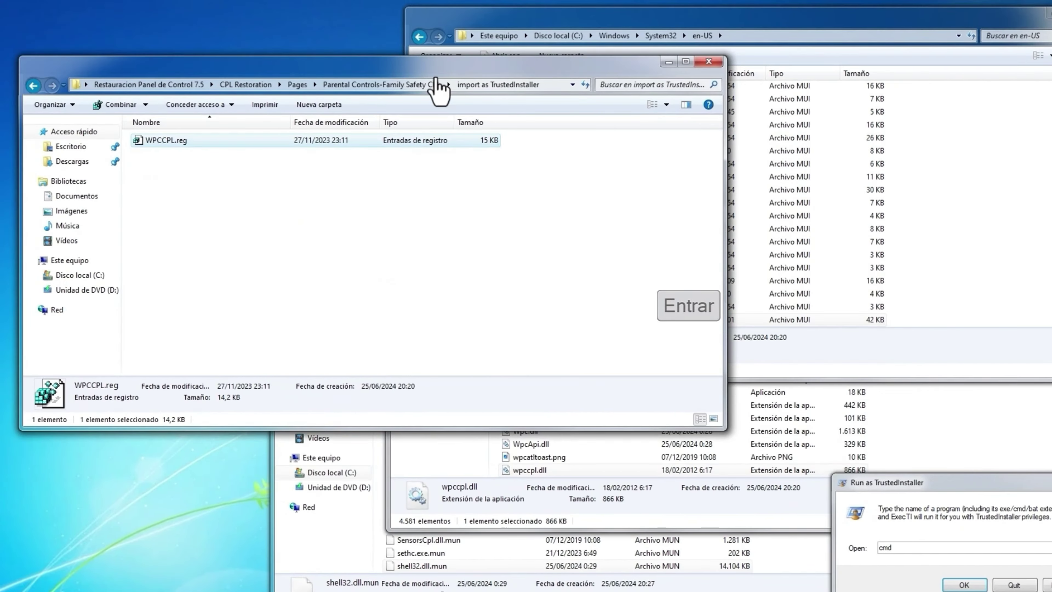
Open the Import as TrustedInstaller folder inside Pages\Printers CPL\Vista Style
{"action": "left_click", "coordinate": [352, 60]}
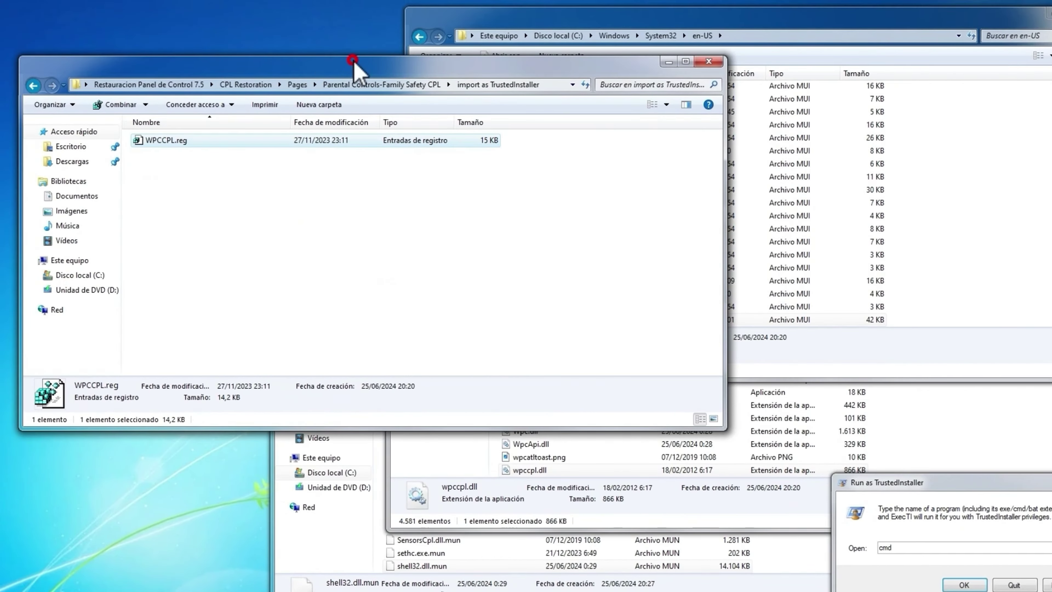
{"action": "left_click", "coordinate": [297, 85]}
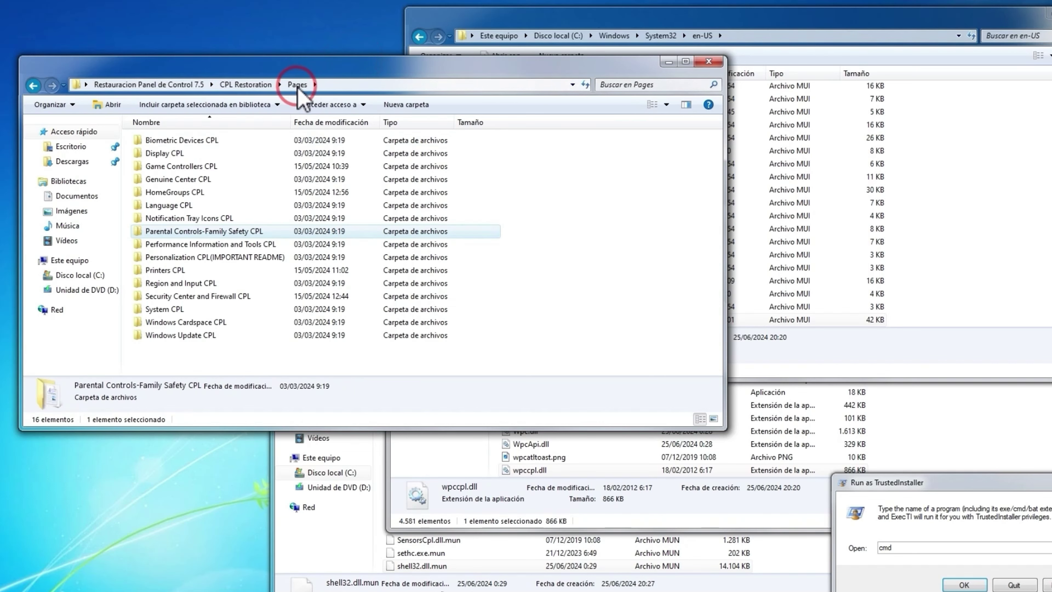
{"action": "left_click", "coordinate": [173, 267]}
{"action": "double_click", "coordinate": [173, 272]}
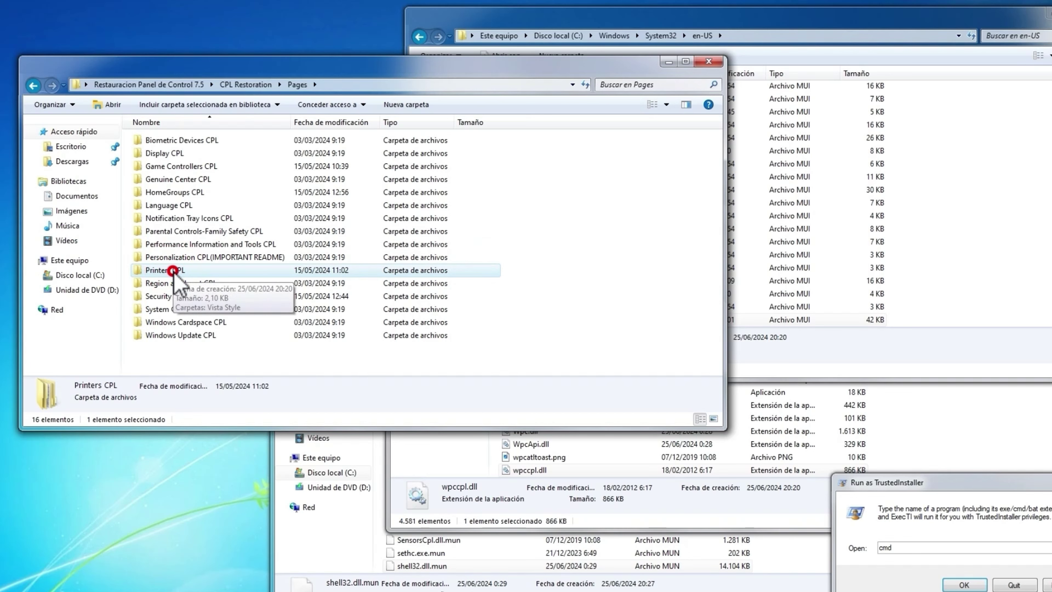
{"action": "double_click", "coordinate": [163, 141]}
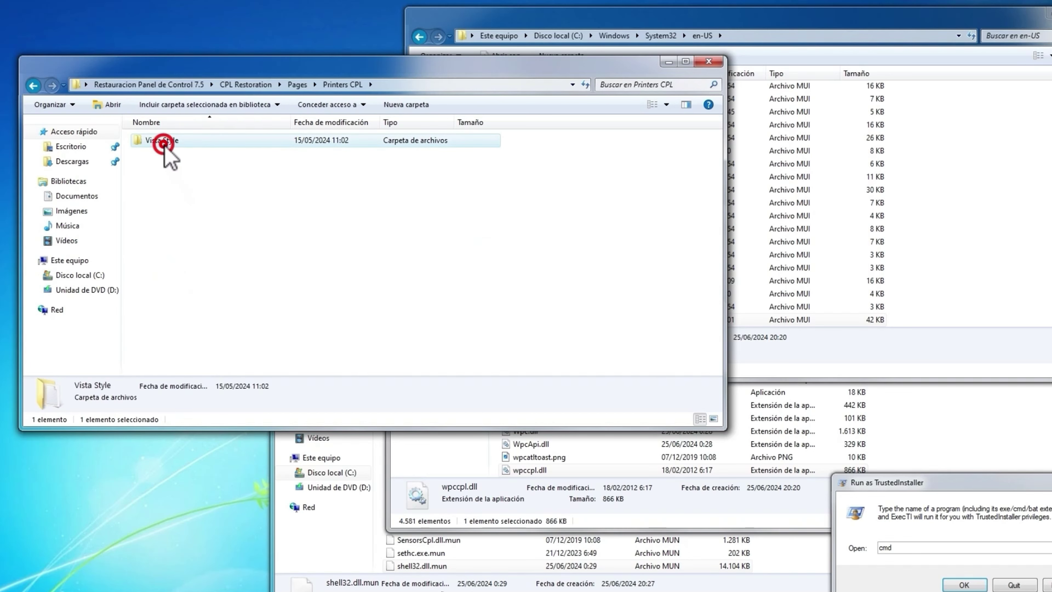
{"action": "left_click", "coordinate": [173, 140]}
{"action": "key", "text": "ctrl+c"}
{"action": "double_click", "coordinate": [174, 140]}
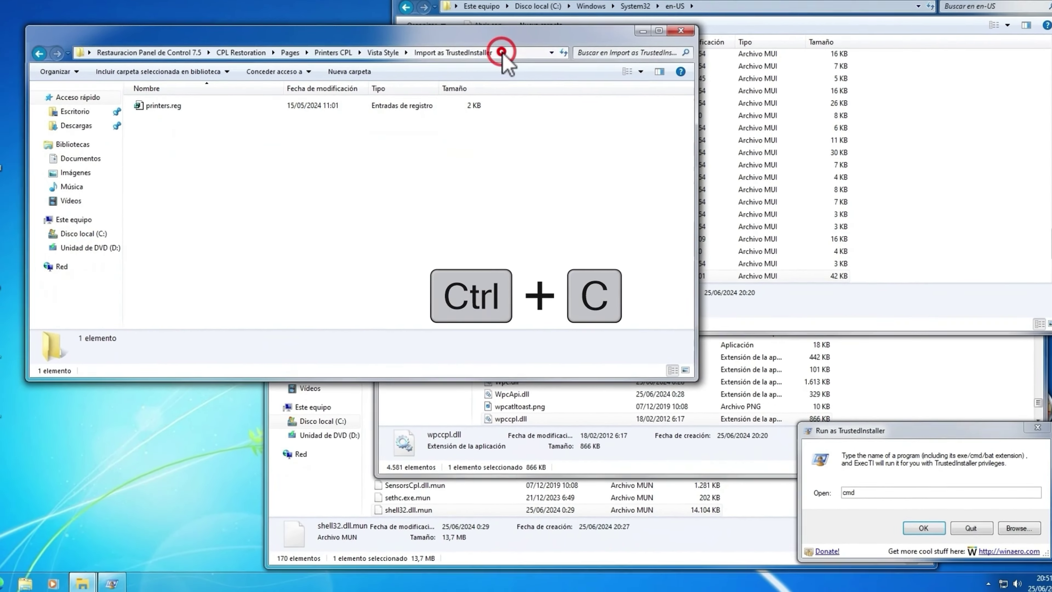
Launch cmd as TrustedInstaller and change its directory to the copied path of the Printers CPL\Vista Style\Import as TrustedInstaller folder
{"action": "left_click", "coordinate": [503, 52]}
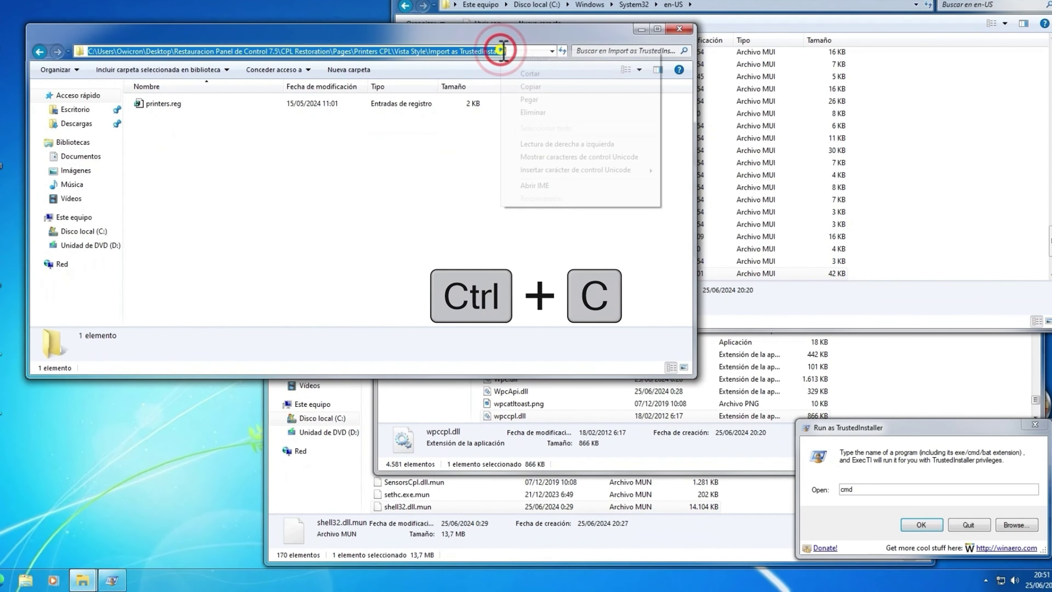
{"action": "right_click", "coordinate": [504, 52]}
{"action": "left_click", "coordinate": [532, 90]}
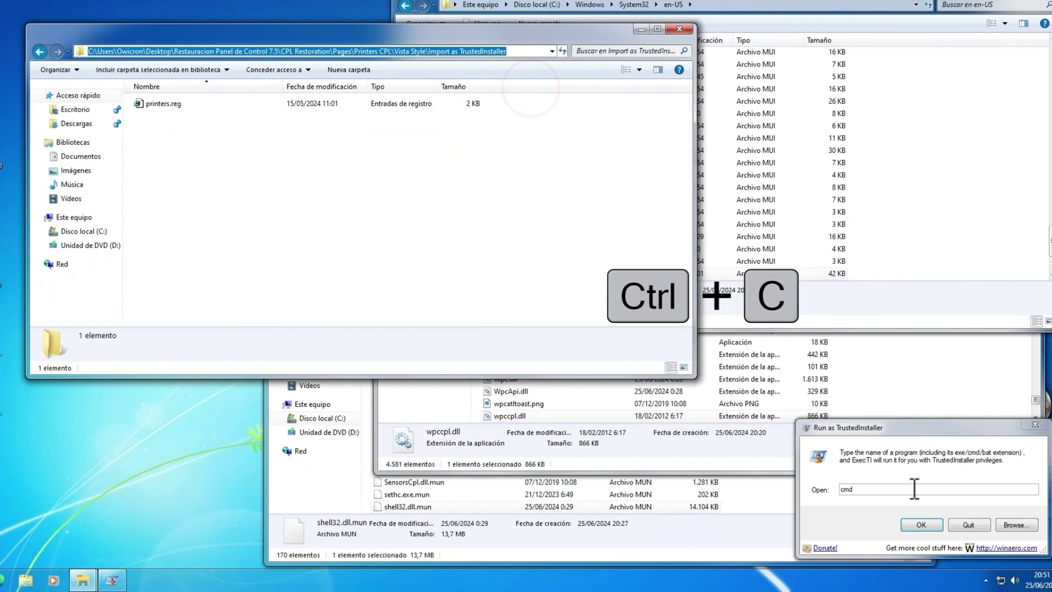
{"action": "left_click", "coordinate": [874, 489]}
{"action": "left_click", "coordinate": [922, 525]}
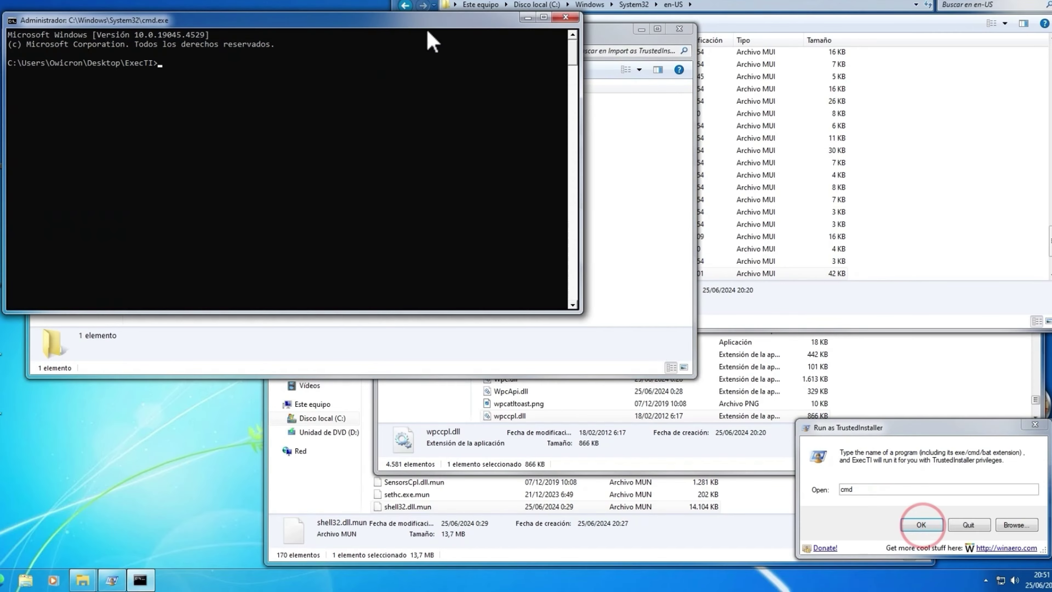
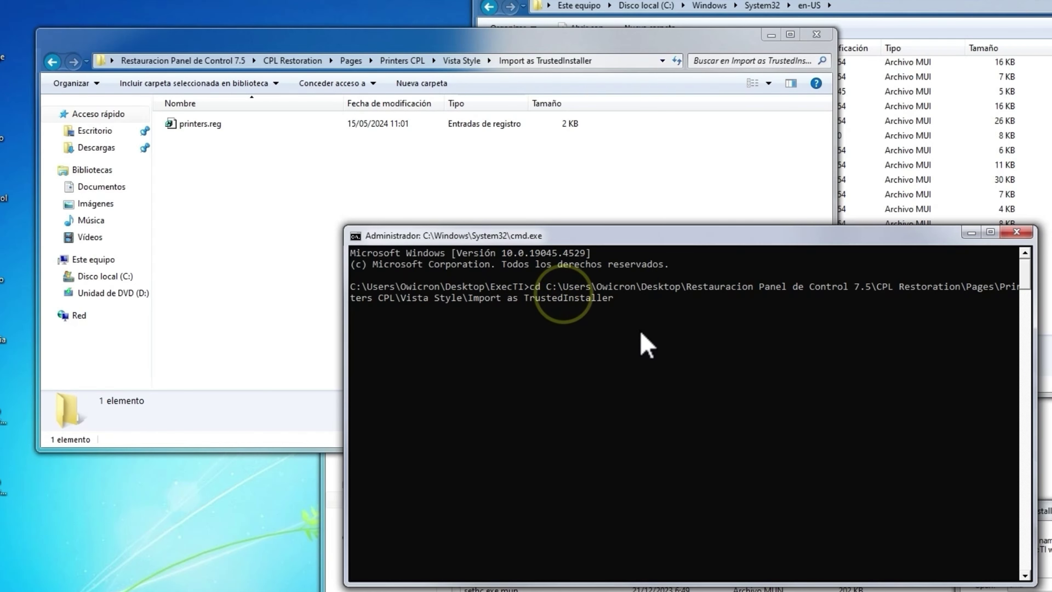
{"action": "key", "text": "Return"}
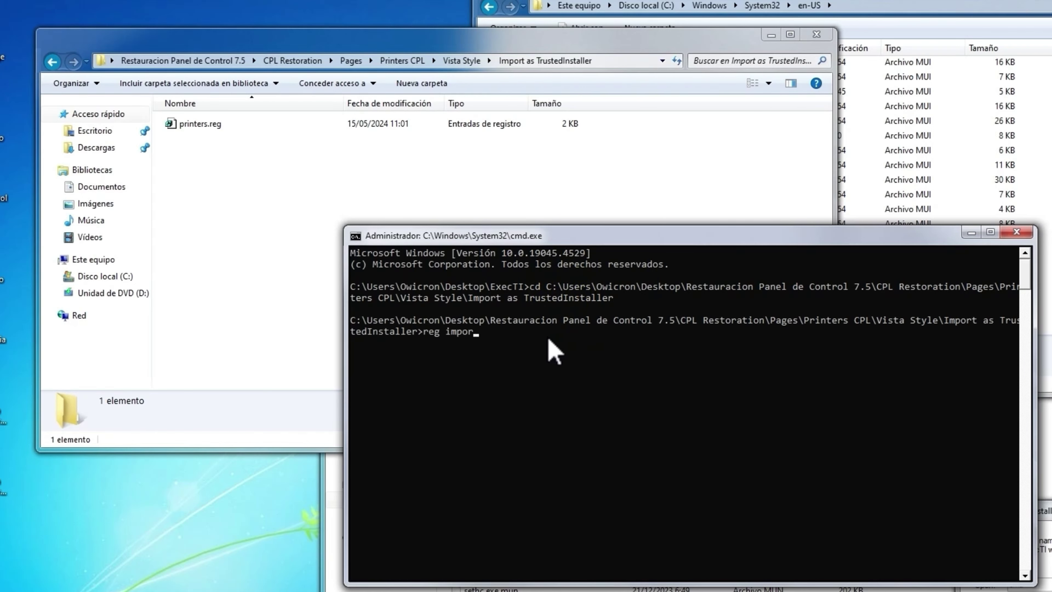
Run reg import "printers.reg" using the copied file name, and close the command prompt
{"action": "right_click", "coordinate": [216, 124]}
{"action": "left_click", "coordinate": [279, 406]}
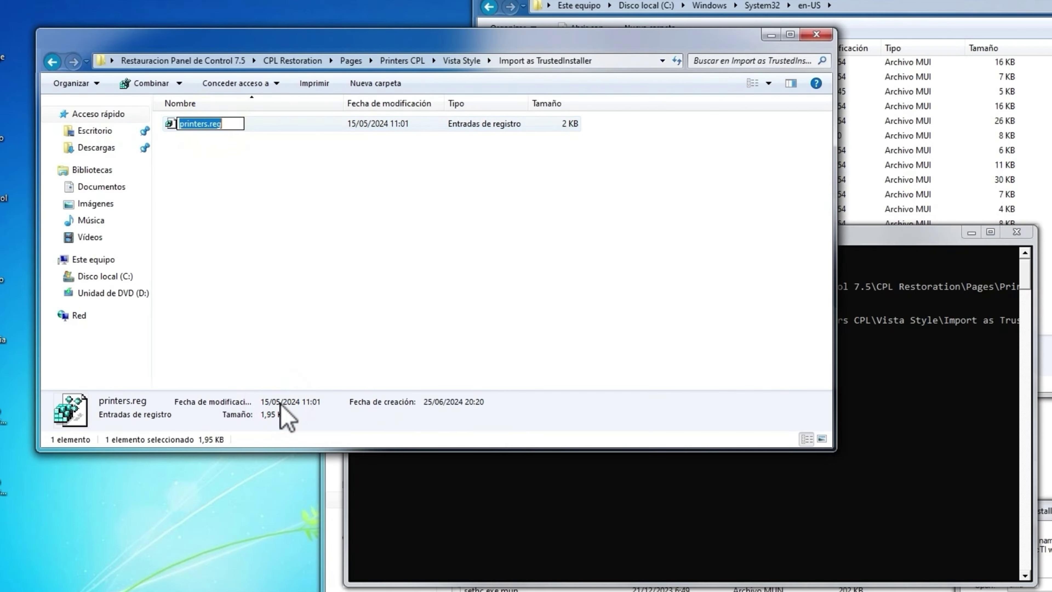
{"action": "right_click", "coordinate": [219, 123]}
{"action": "left_click", "coordinate": [251, 160]}
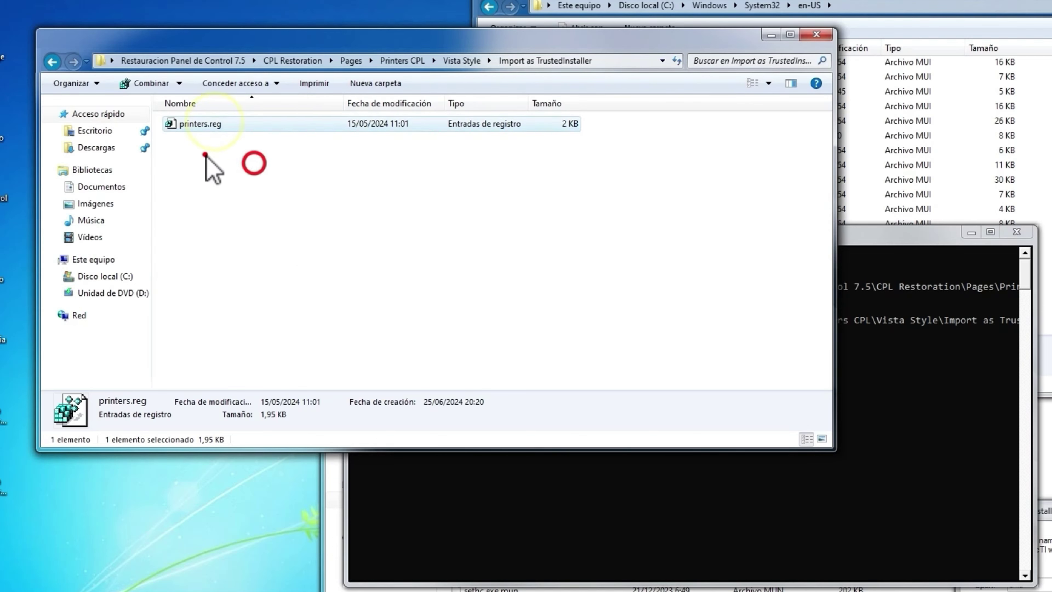
{"action": "left_click", "coordinate": [204, 153]}
{"action": "left_click", "coordinate": [869, 239]}
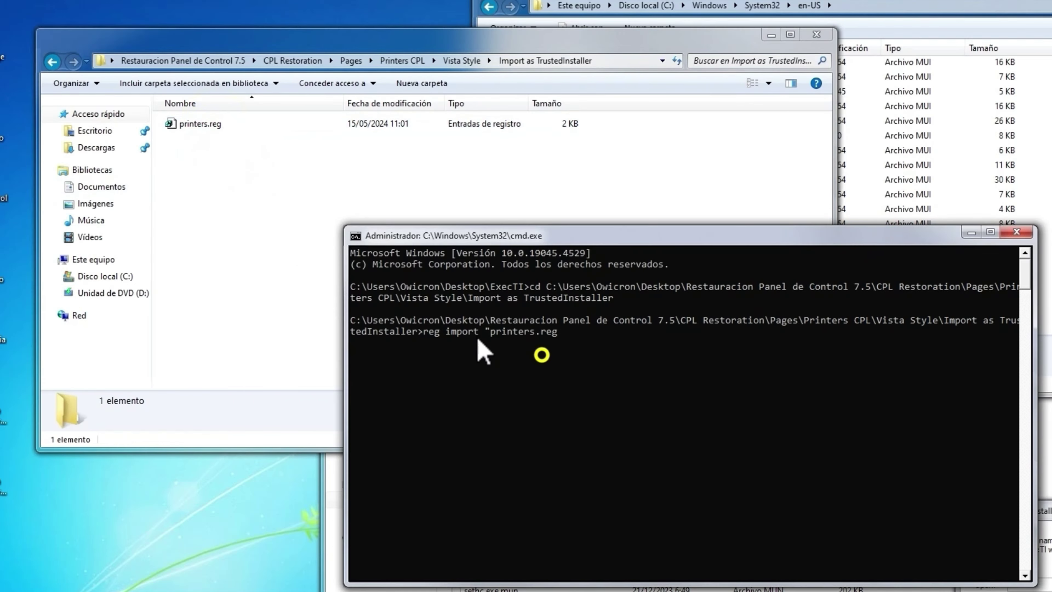
{"action": "type", "text": "\""}
{"action": "key", "text": "Return"}
{"action": "left_click", "coordinate": [1017, 231]}
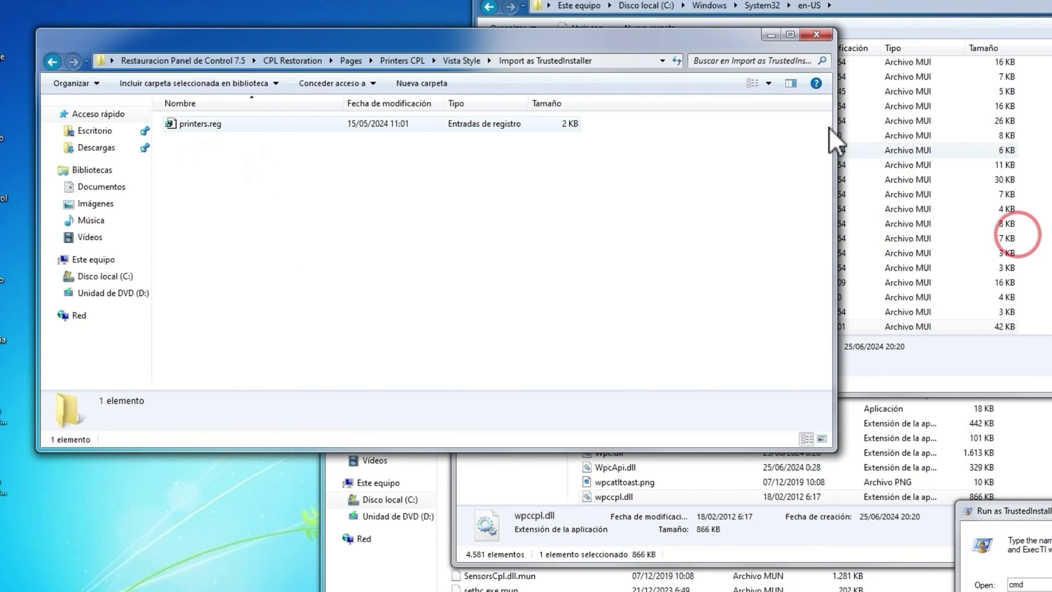
Open the 7 Style folder inside Pages\Region and Input CPL
{"action": "left_click", "coordinate": [352, 61]}
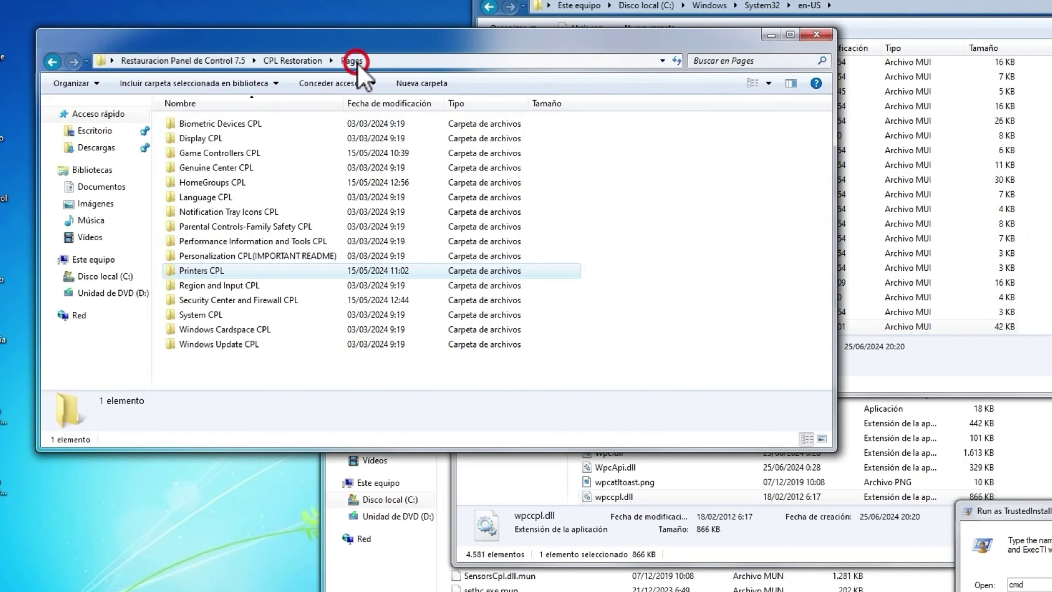
{"action": "left_click", "coordinate": [249, 287]}
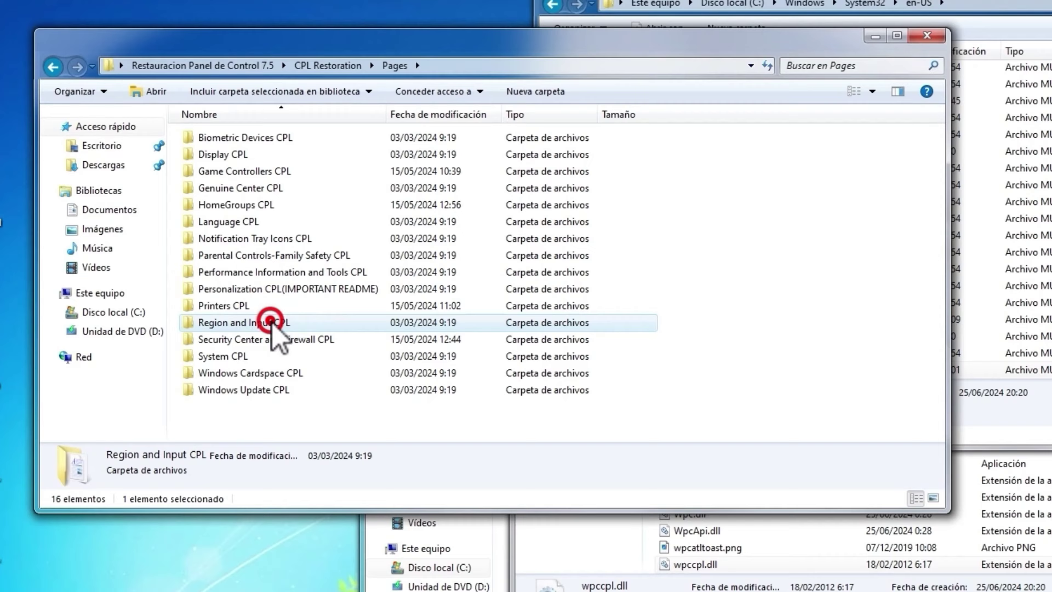
{"action": "double_click", "coordinate": [249, 286]}
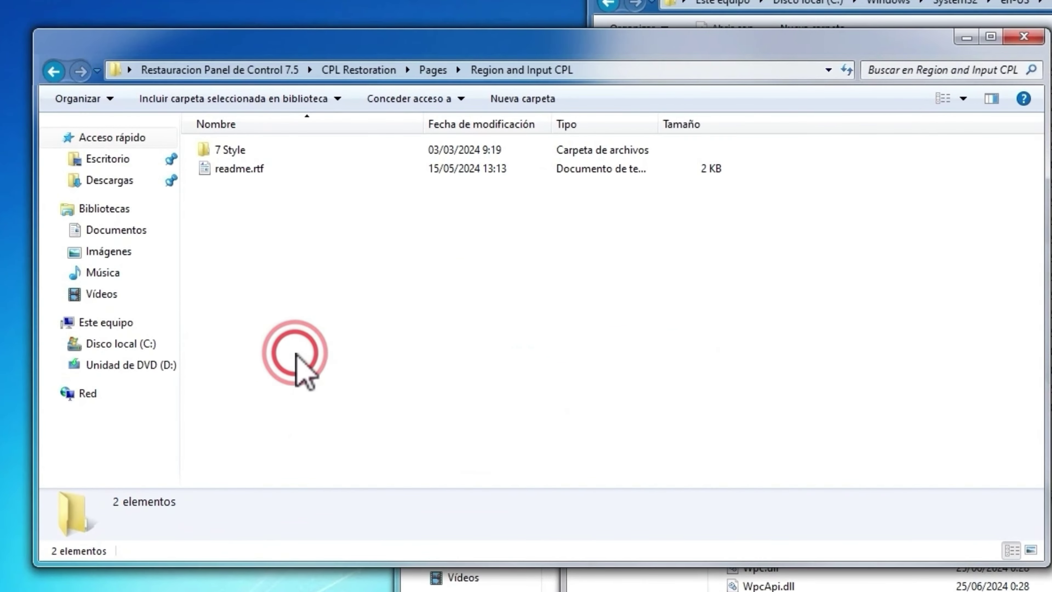
{"action": "double_click", "coordinate": [225, 149]}
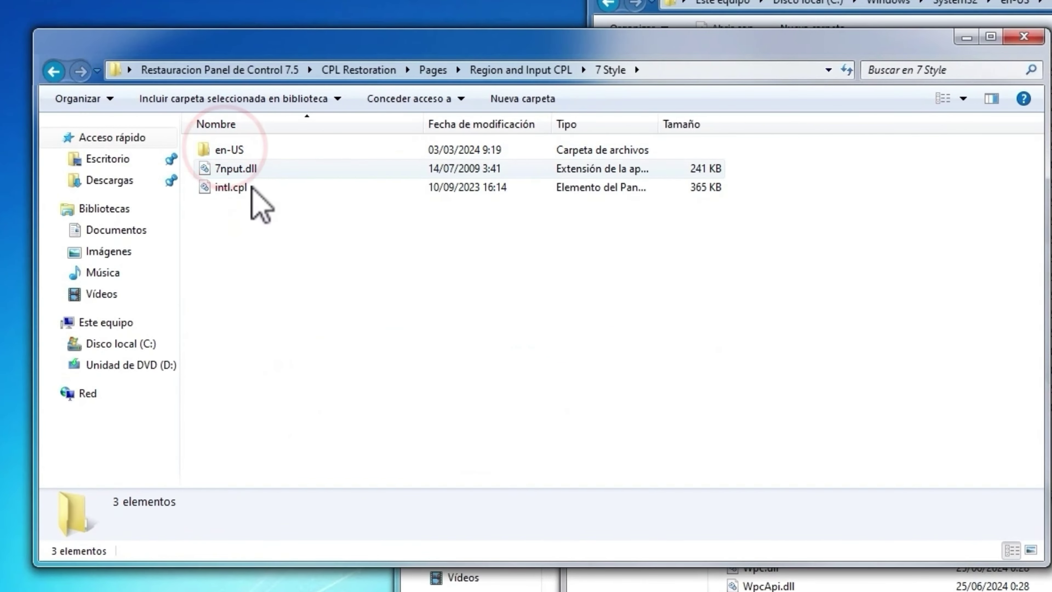
Rename the file 7nput.dll in the 7 Style folder as 7nput.dll.cpl
{"action": "left_click", "coordinate": [238, 170]}
{"action": "right_click", "coordinate": [239, 170]}
{"action": "left_click", "coordinate": [367, 472]}
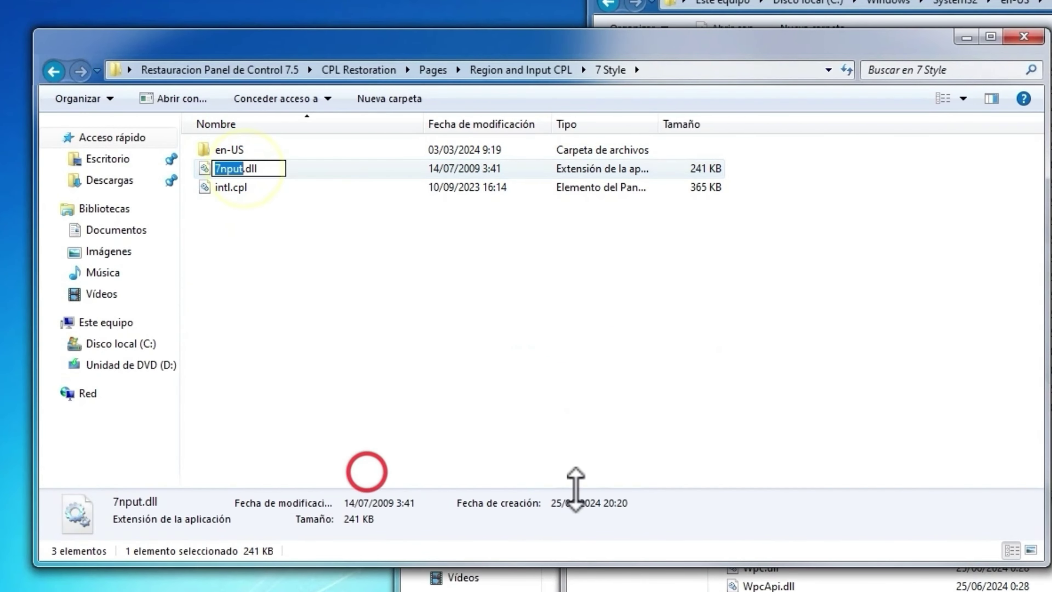
{"action": "key", "text": "Home"}
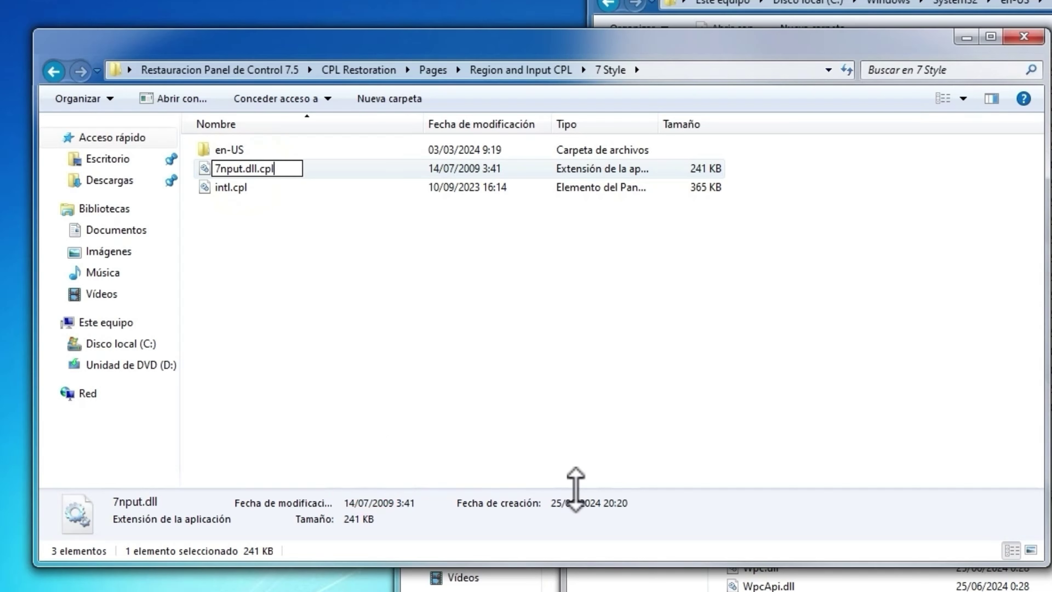
{"action": "key", "text": "Return"}
{"action": "left_click", "coordinate": [311, 254]}
In the 7 Style\en-US folder, rename 7nput.dll.mui as 7nput.cpl.mui
{"action": "left_click", "coordinate": [228, 149]}
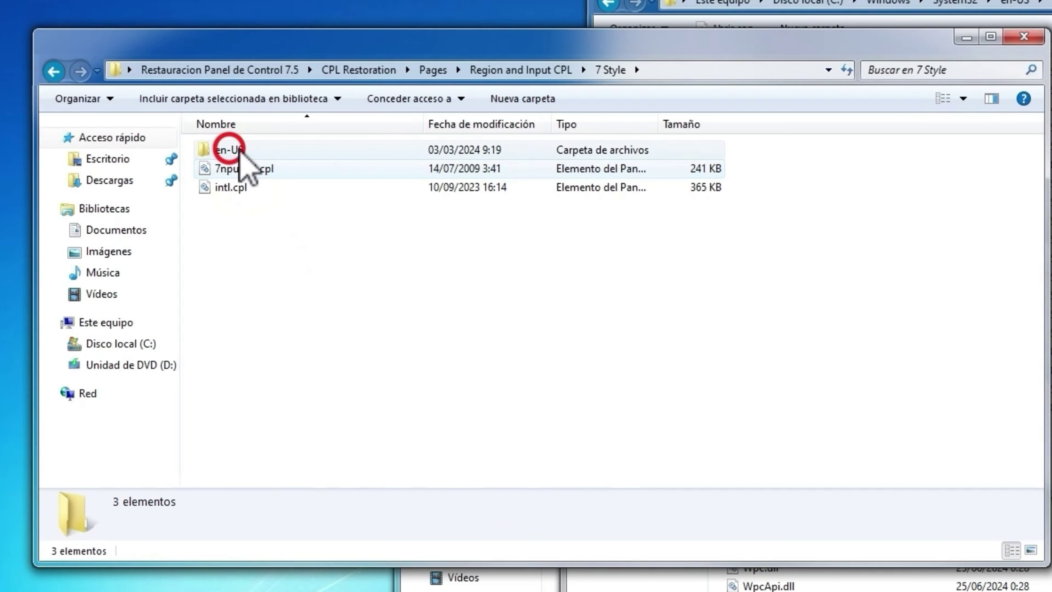
{"action": "double_click", "coordinate": [233, 149]}
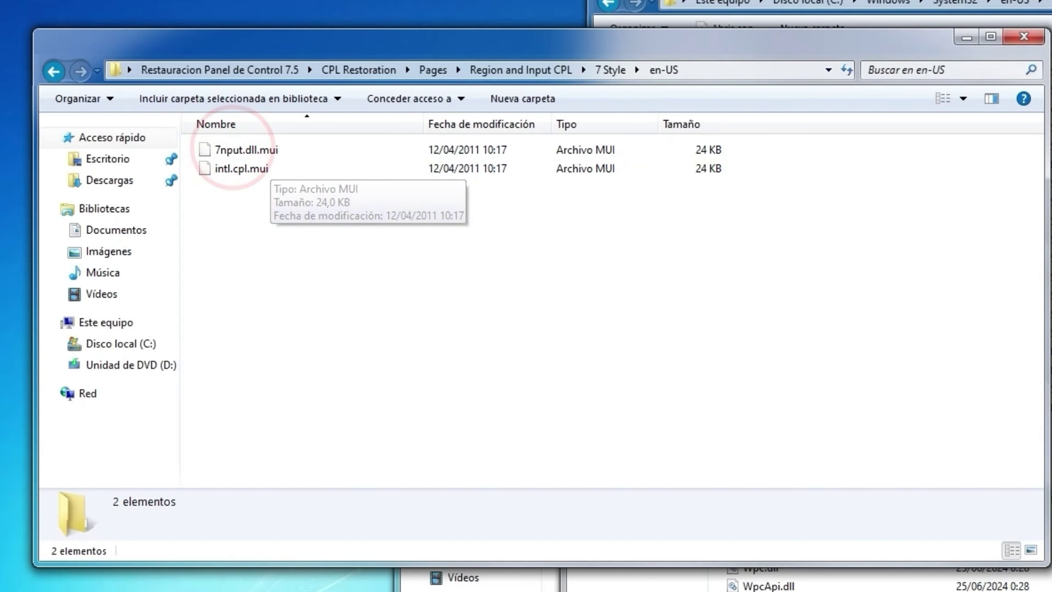
{"action": "right_click", "coordinate": [276, 151]}
{"action": "left_click", "coordinate": [347, 459]}
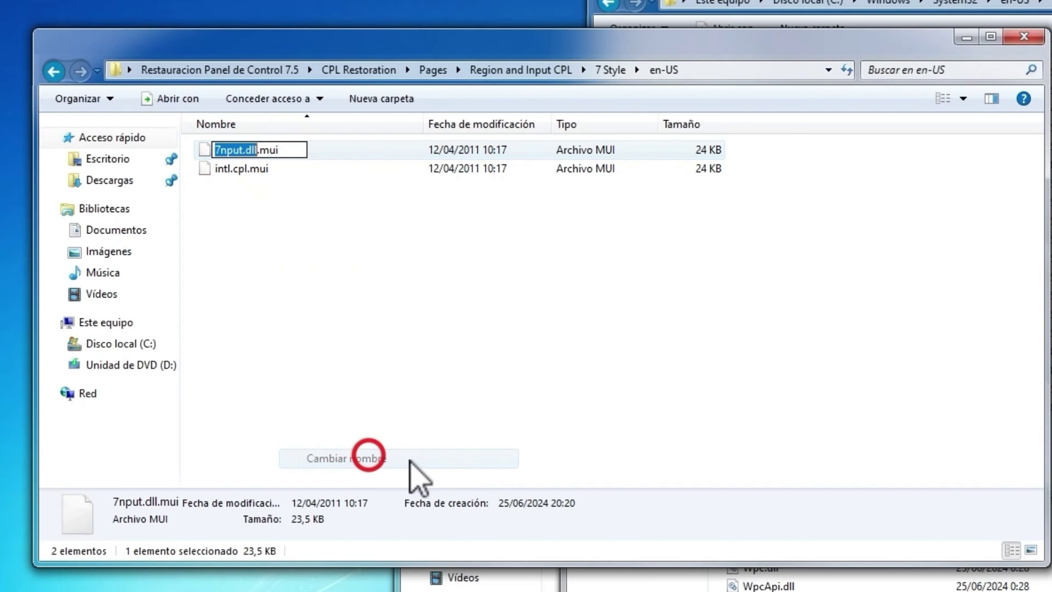
{"action": "key", "text": "Right"}
{"action": "key", "text": "BackSpace"}
{"action": "key", "text": "BackSpace"}
{"action": "key", "text": "BackSpace"}
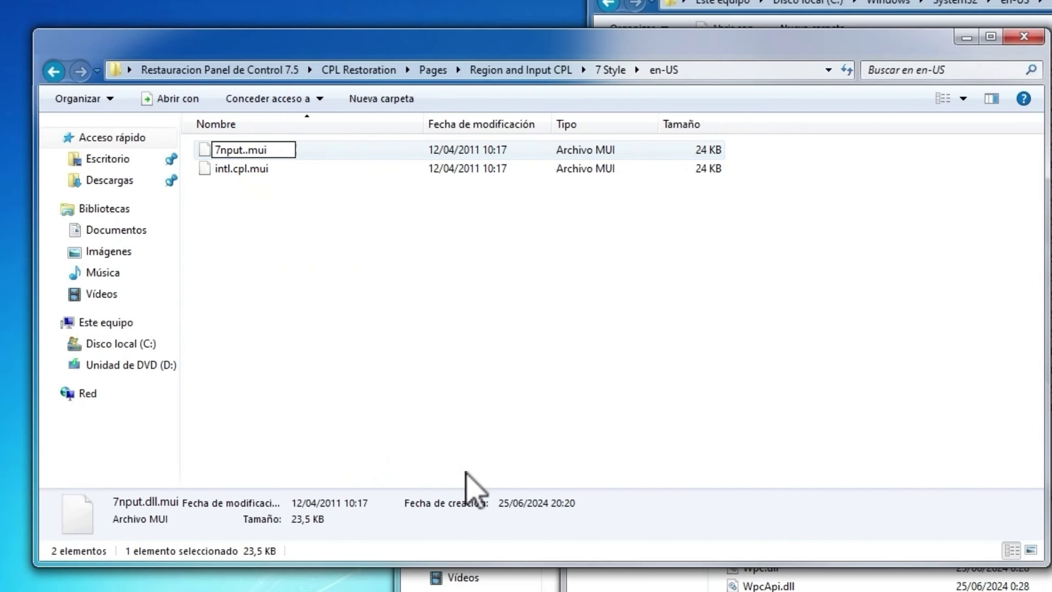
{"action": "type", "text": "cpl"}
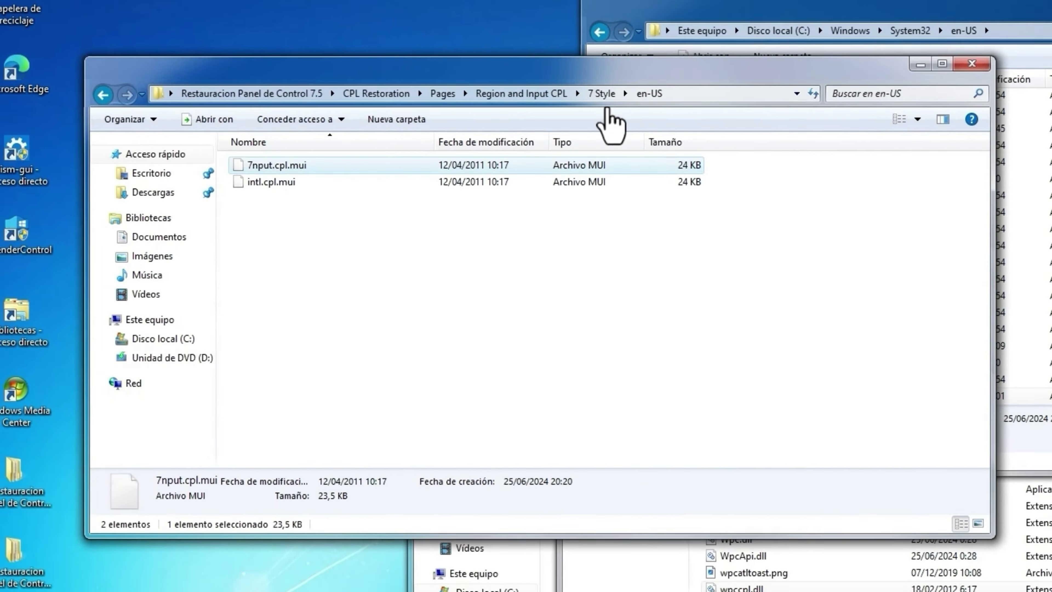
Move 7nput.cpl.mui into the Windows\System32\en-US folder, granting administrator permission
{"action": "left_click", "coordinate": [658, 79]}
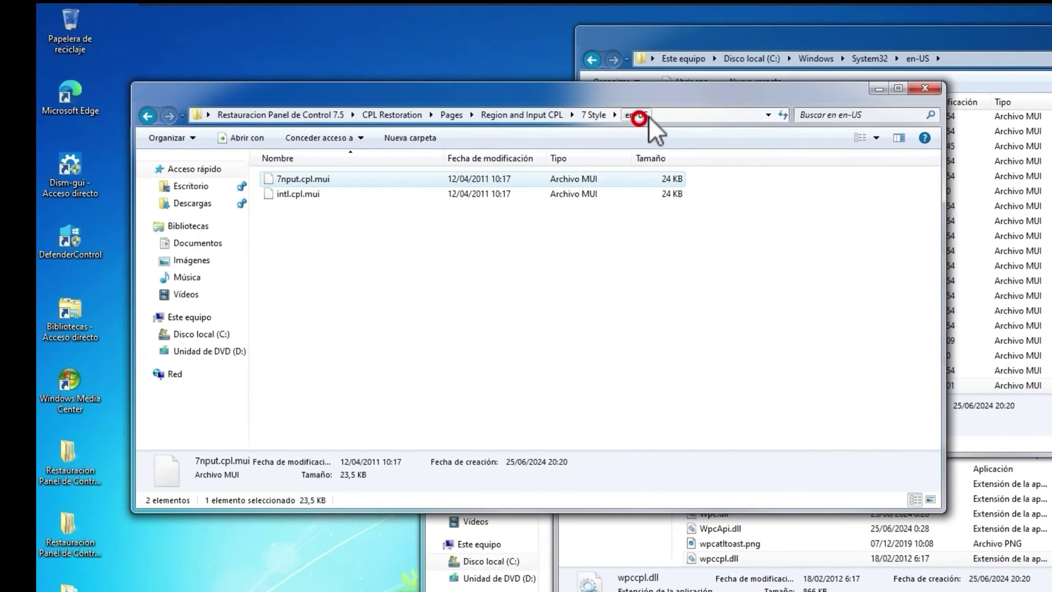
{"action": "left_click", "coordinate": [954, 0]}
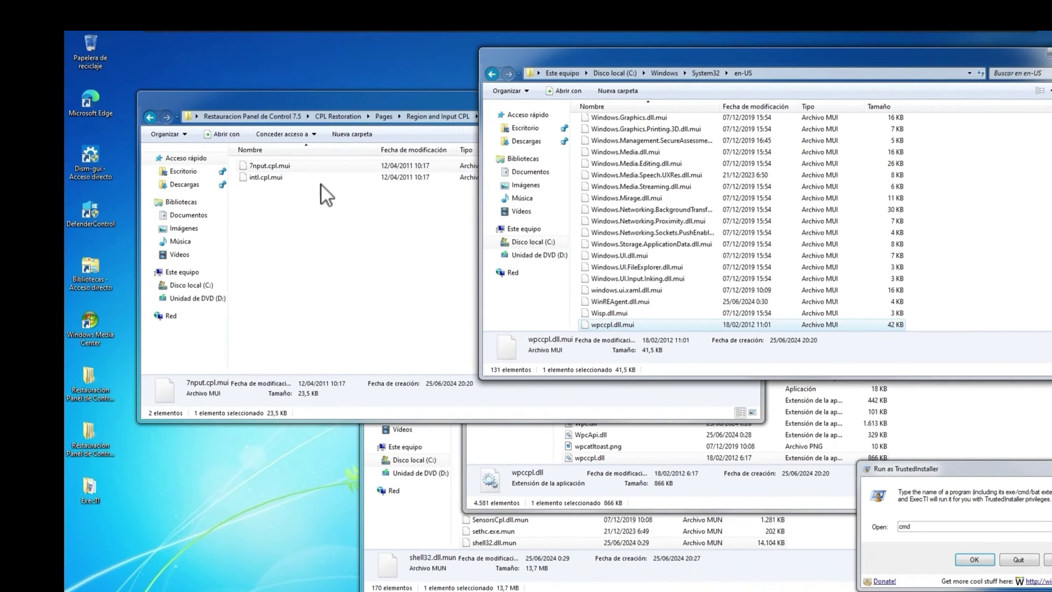
{"action": "left_click", "coordinate": [388, 207]}
{"action": "left_click_drag", "start_coordinate": [202, 143], "coordinate": [887, 303]}
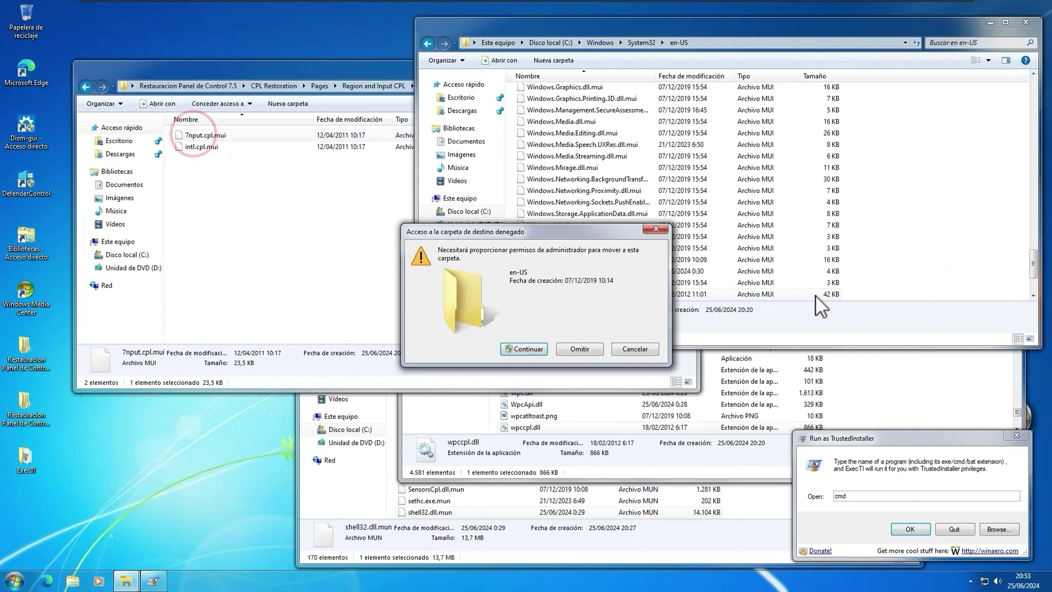
{"action": "left_click", "coordinate": [528, 350]}
Go back to the 7 Style folder and move 7nput.dll.cpl into Windows\System32
{"action": "left_click", "coordinate": [85, 86]}
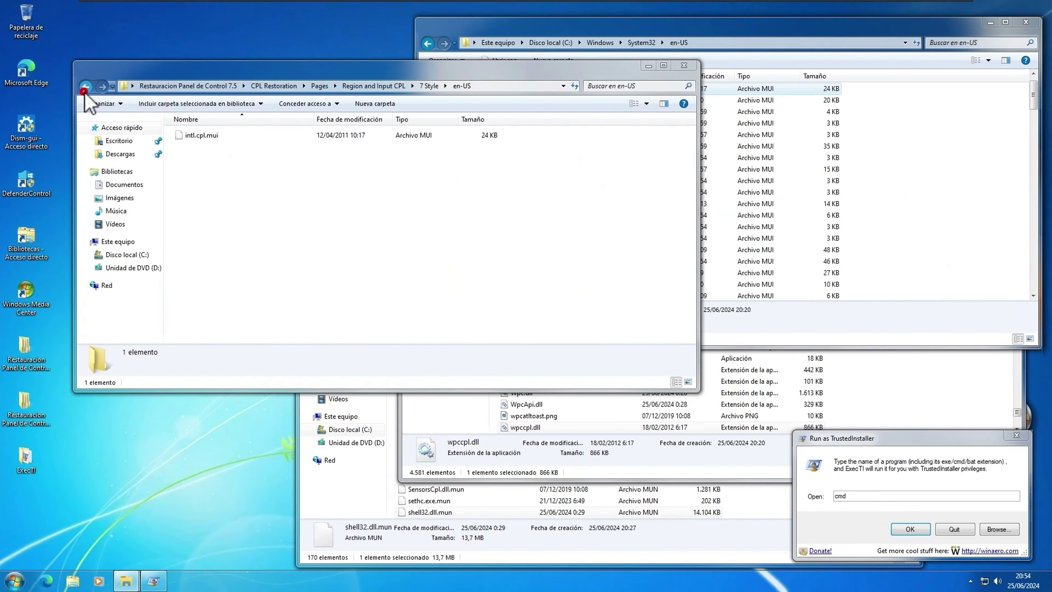
{"action": "left_click", "coordinate": [86, 87]}
{"action": "left_click", "coordinate": [209, 146]}
{"action": "left_click", "coordinate": [431, 414]}
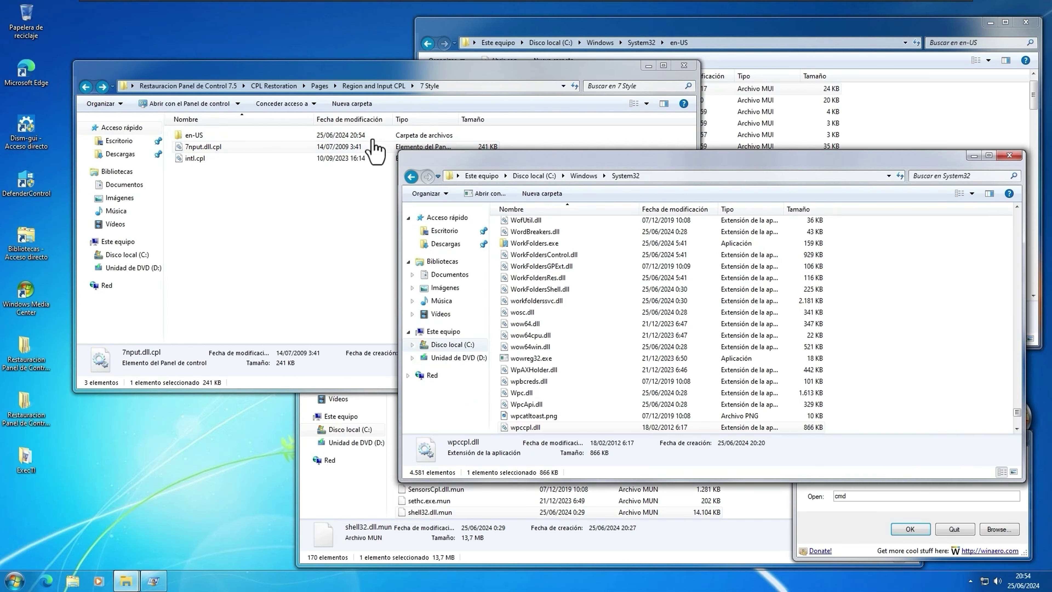
{"action": "left_click_drag", "start_coordinate": [199, 146], "coordinate": [627, 188]}
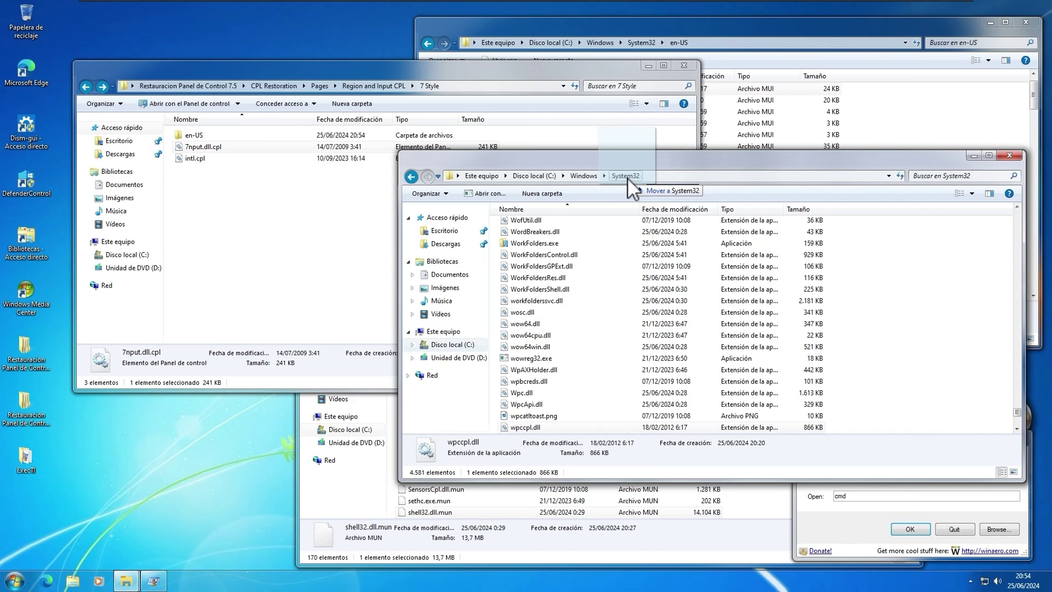
{"action": "left_click_drag", "start_coordinate": [628, 181], "coordinate": [628, 182]}
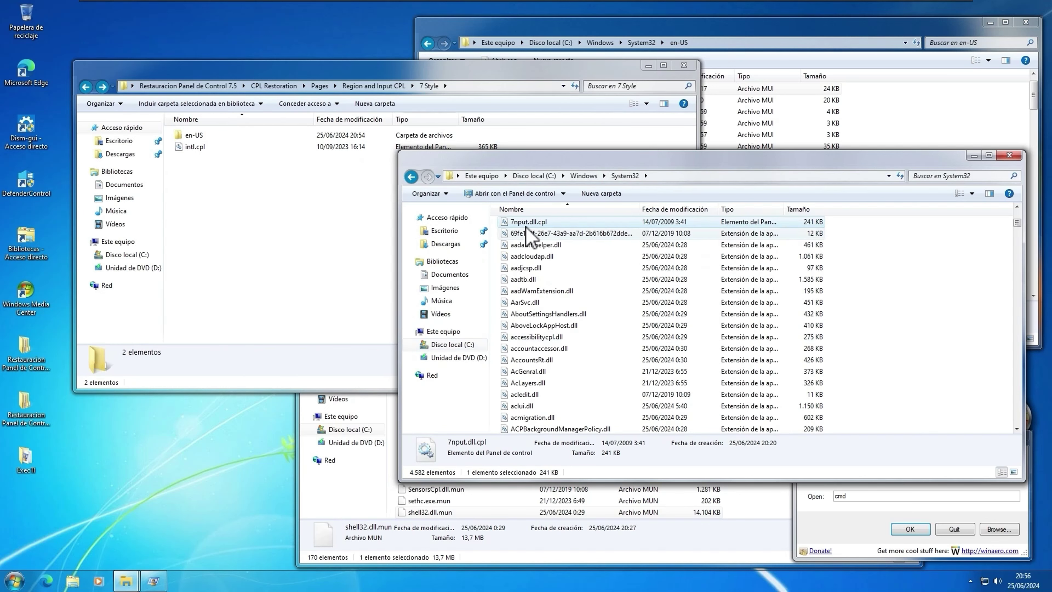
Rename the moved 7nput.dll.cpl file in System32 as 7nput.cpl
{"action": "right_click", "coordinate": [556, 225]}
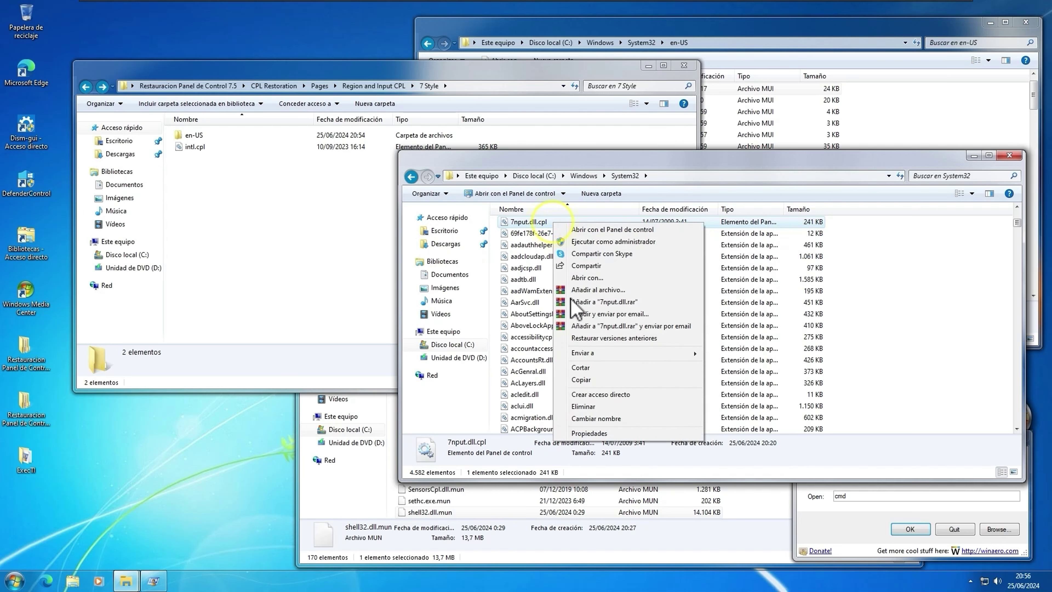
{"action": "left_click", "coordinate": [595, 418]}
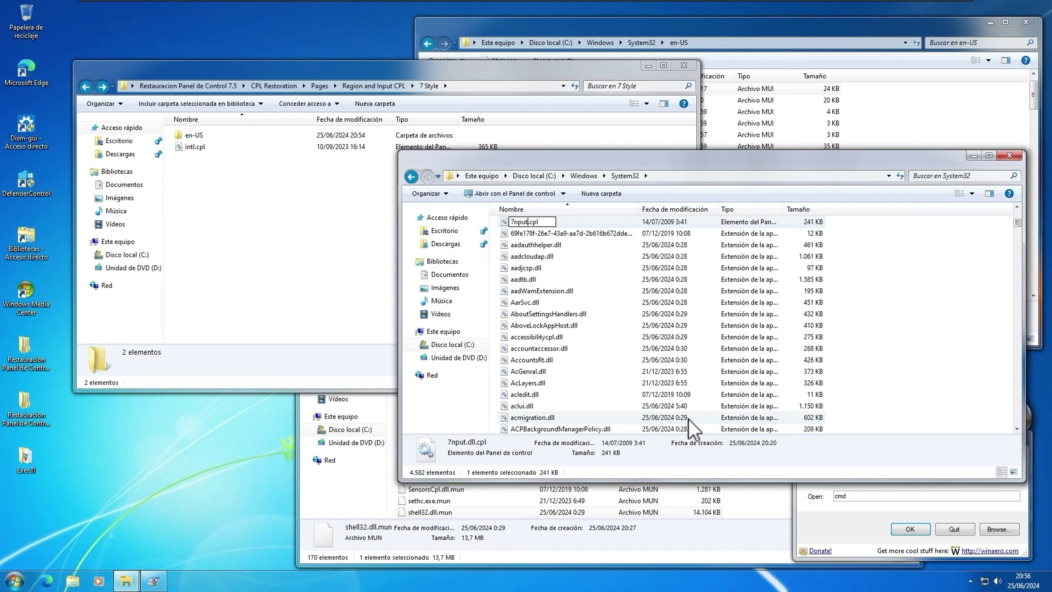
Open 7nput.cpl to check the Text Services and Input Languages dialog, and close the dialog
{"action": "left_click", "coordinate": [528, 222]}
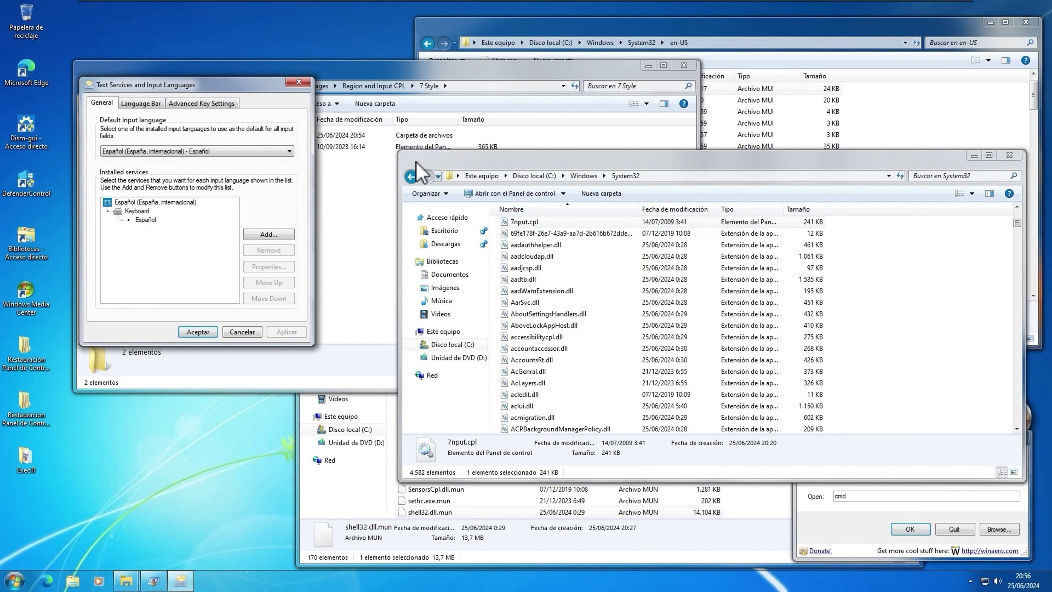
{"action": "left_click_drag", "start_coordinate": [198, 85], "coordinate": [265, 224]}
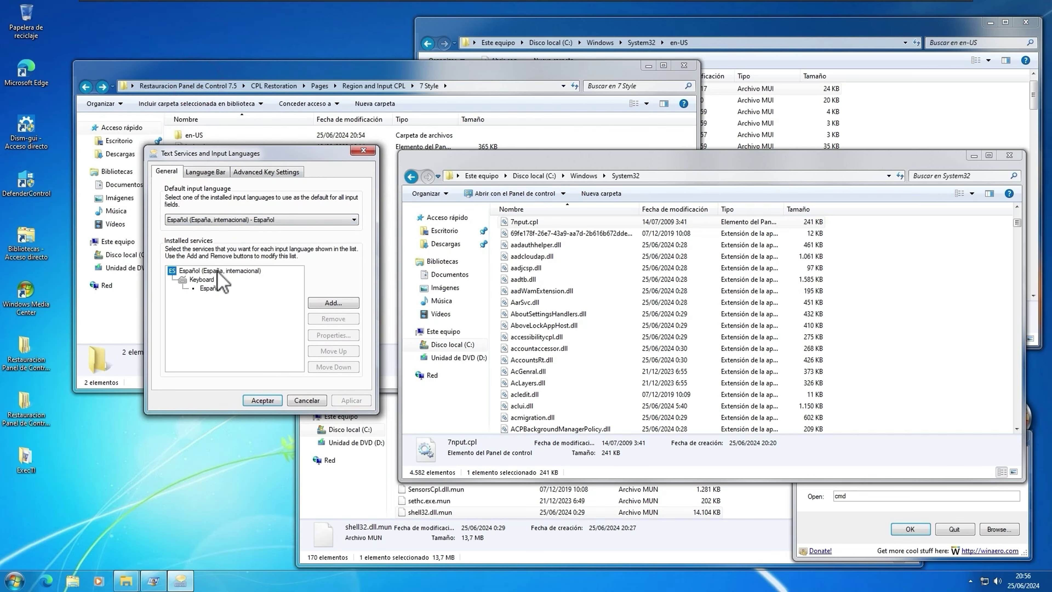
{"action": "left_click", "coordinate": [363, 151]}
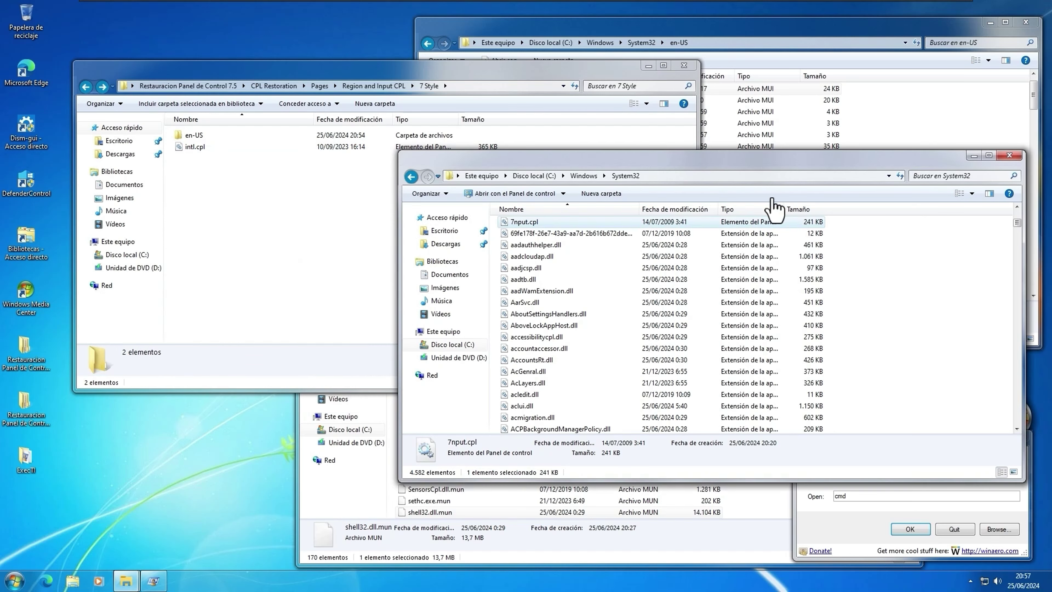
Go to the Pages folder and open the system32 folder inside Security Center and Firewall CPL\Vista Style
{"action": "left_click", "coordinate": [340, 69]}
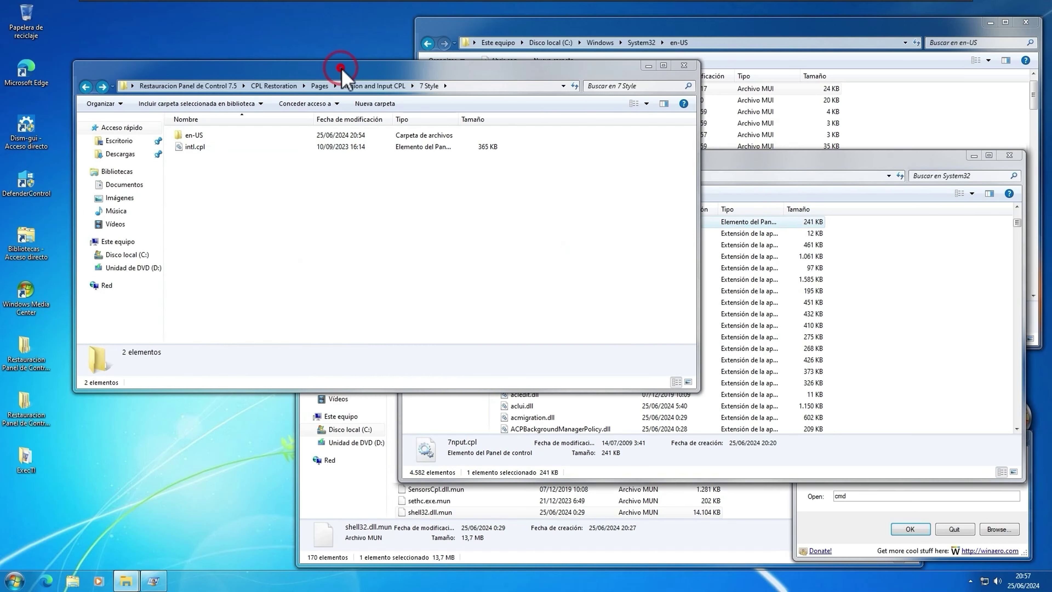
{"action": "left_click", "coordinate": [320, 85]}
{"action": "double_click", "coordinate": [231, 274]}
{"action": "double_click", "coordinate": [209, 143]}
{"action": "double_click", "coordinate": [205, 136]}
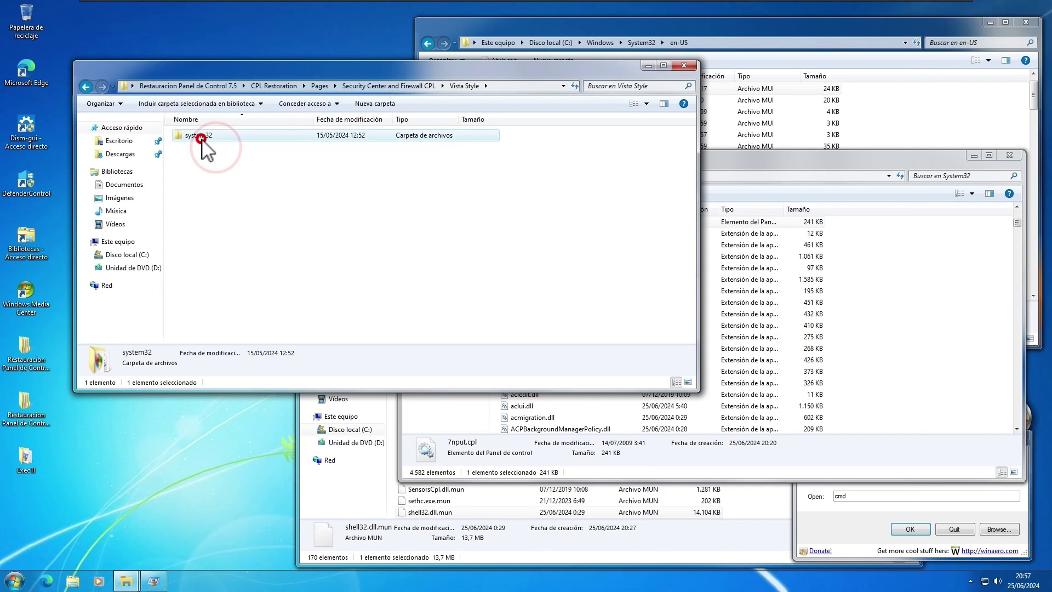
{"action": "left_click_drag", "start_coordinate": [201, 243], "coordinate": [191, 150]}
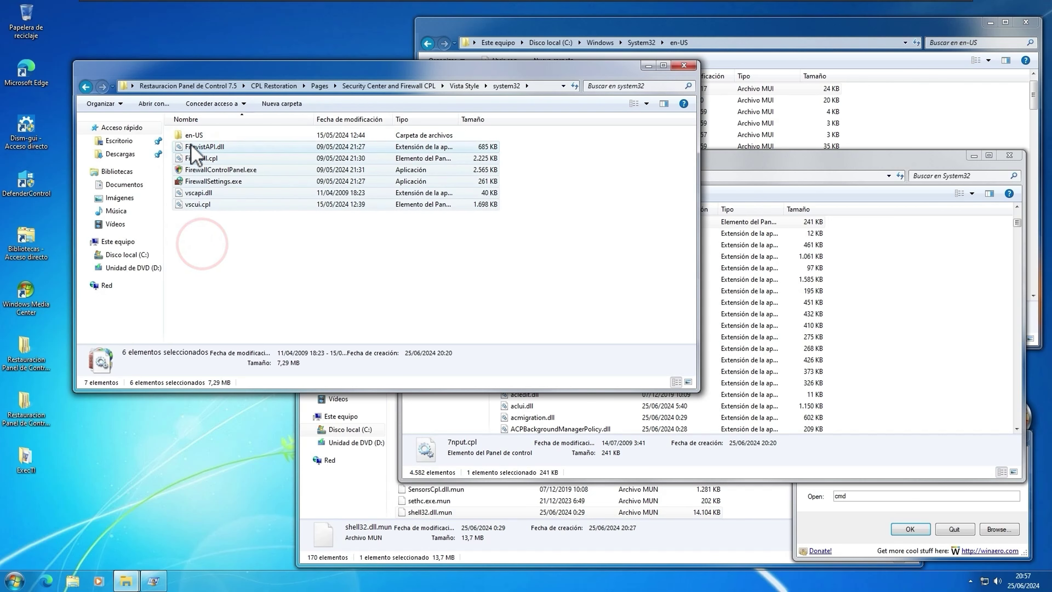
{"action": "left_click", "coordinate": [225, 260]}
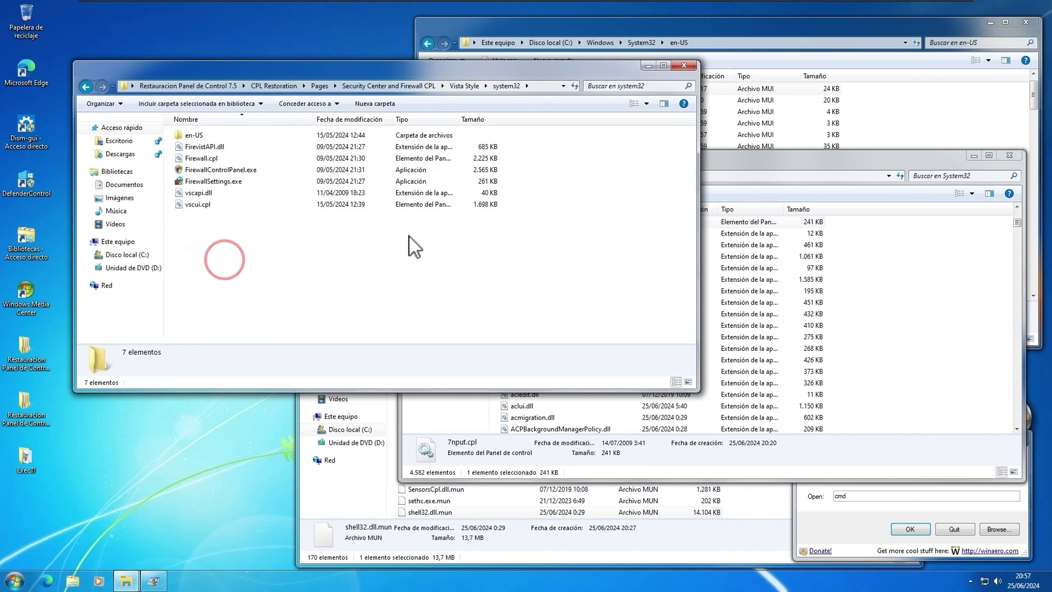
Find Firewall.cpl in Windows\System32 and open the security settings in its properties
{"action": "left_click", "coordinate": [810, 162]}
{"action": "left_click_drag", "start_coordinate": [1017, 223], "coordinate": [561, 283]}
{"action": "scroll", "coordinate": [578, 298], "scroll_direction": "up", "scroll_amount": 12}
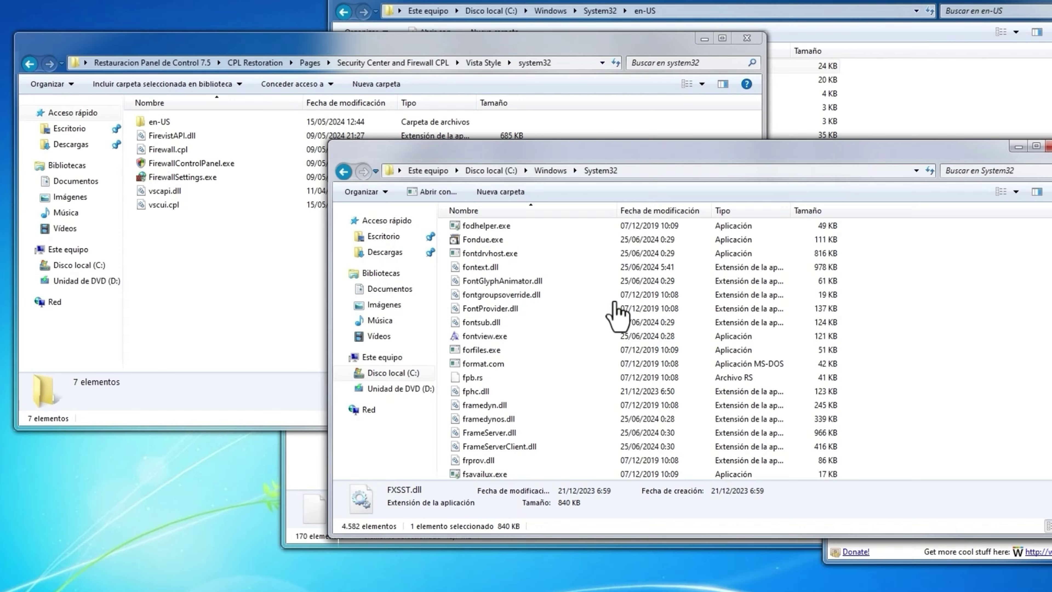
{"action": "scroll", "coordinate": [514, 344], "scroll_direction": "up", "scroll_amount": 5}
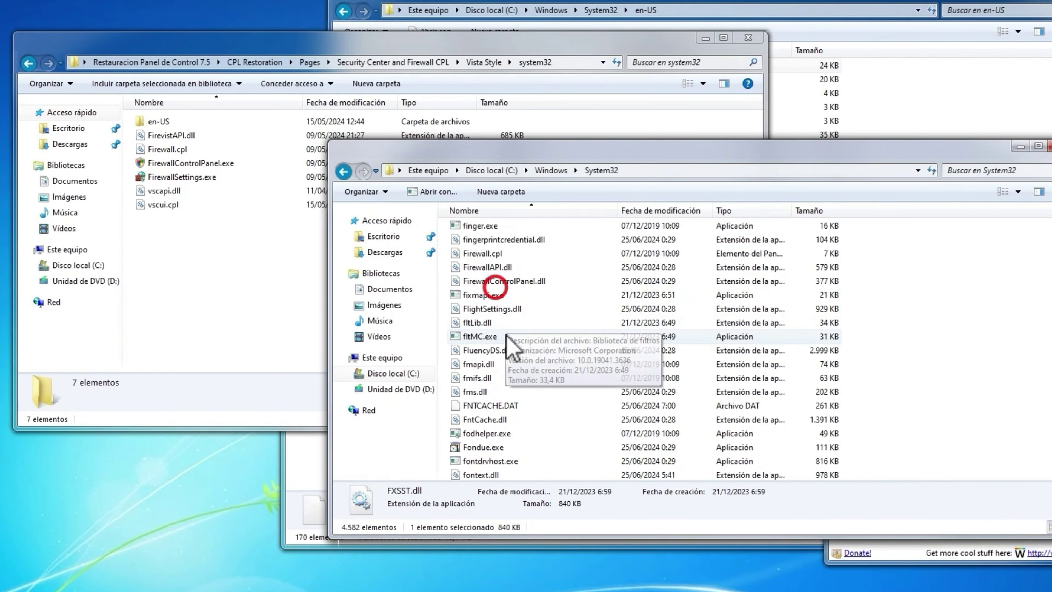
{"action": "left_click", "coordinate": [485, 254]}
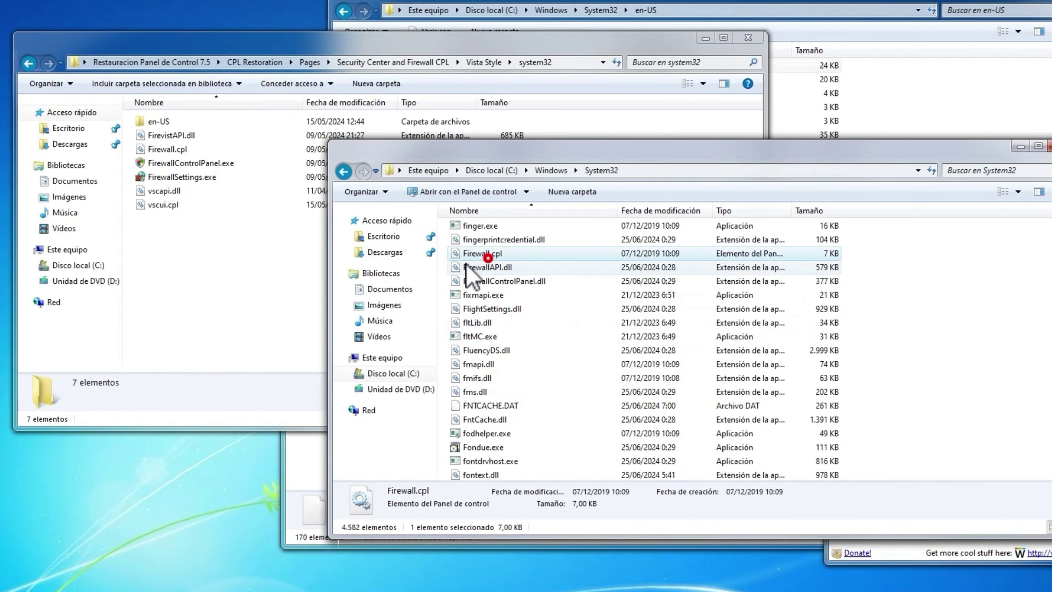
{"action": "right_click", "coordinate": [490, 255]}
{"action": "left_click", "coordinate": [553, 511]}
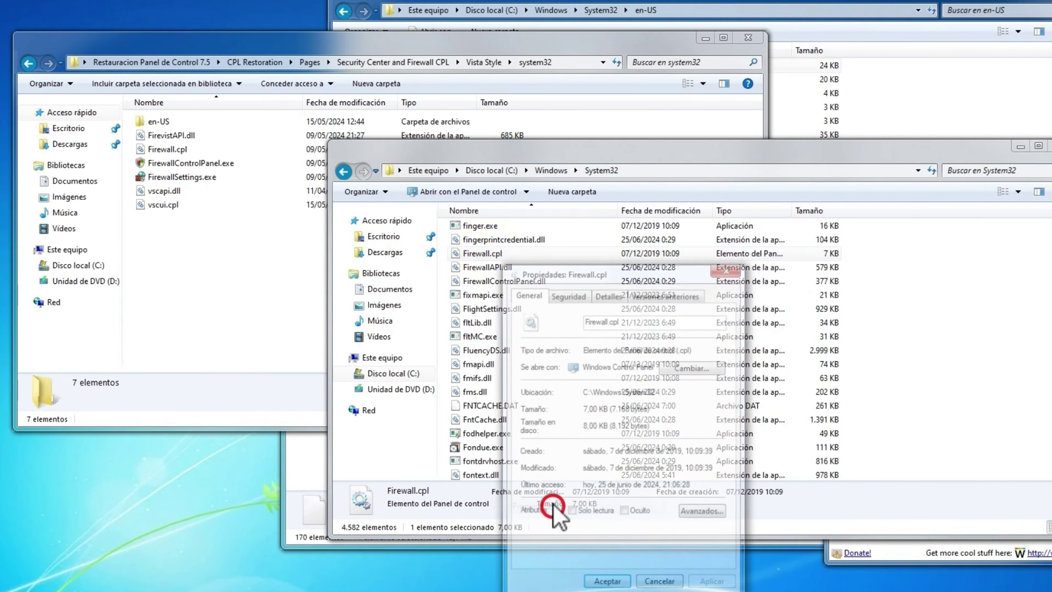
{"action": "left_click", "coordinate": [572, 295]}
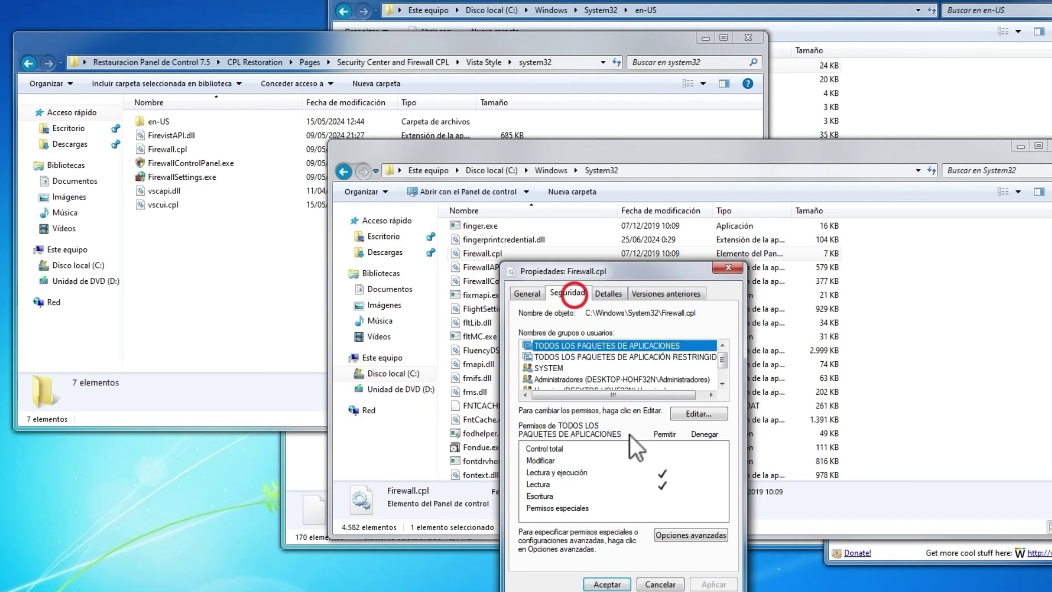
Change the owner of Firewall.cpl to the current user account, apply it, and close the properties
{"action": "left_click", "coordinate": [687, 535]}
{"action": "left_click", "coordinate": [574, 200]}
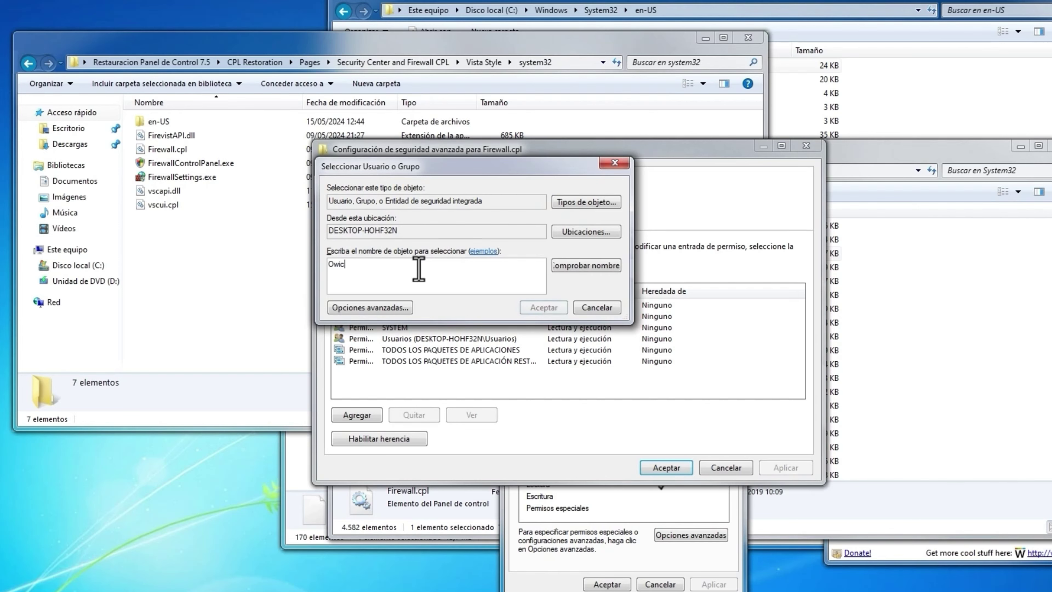
{"action": "left_click", "coordinate": [544, 307]}
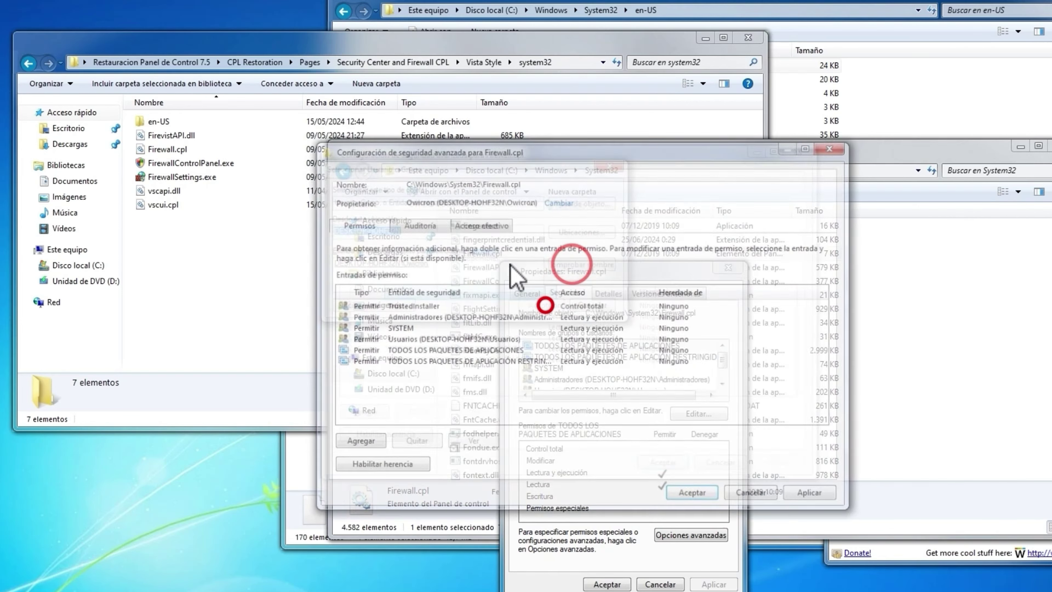
{"action": "left_click", "coordinate": [812, 495]}
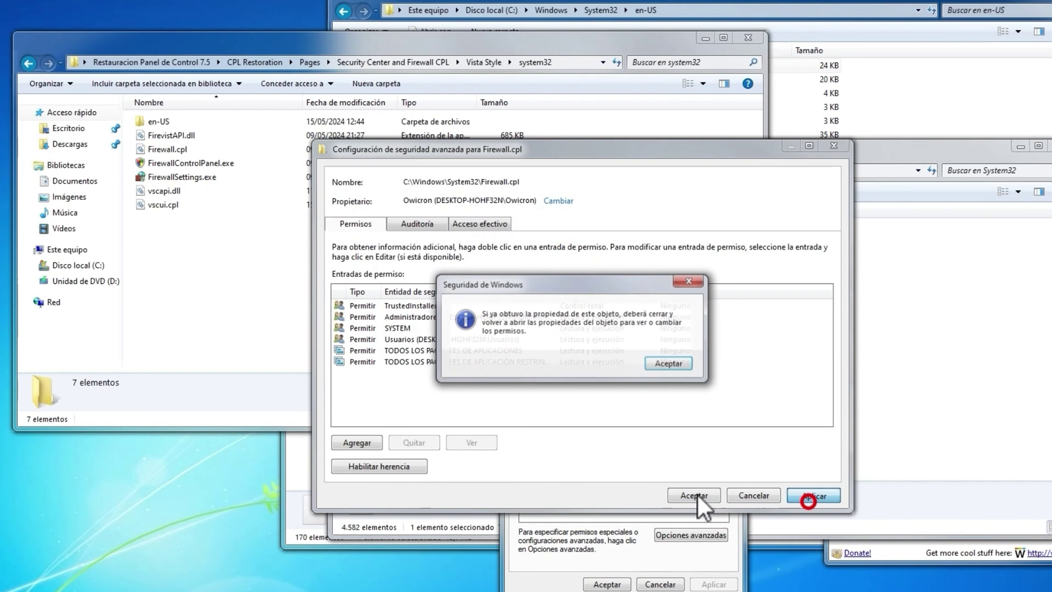
{"action": "left_click", "coordinate": [672, 365]}
{"action": "left_click", "coordinate": [683, 495]}
{"action": "left_click", "coordinate": [607, 585]}
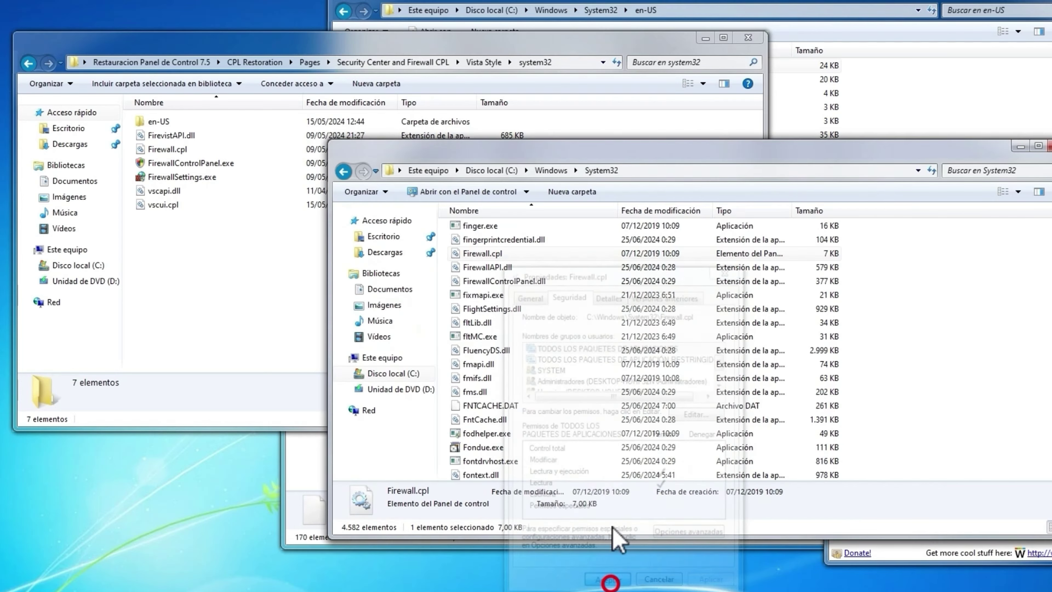
Rename Firewall.cpl in System32 as Firewall.cpl.old, accepting the extension change
{"action": "right_click", "coordinate": [494, 261]}
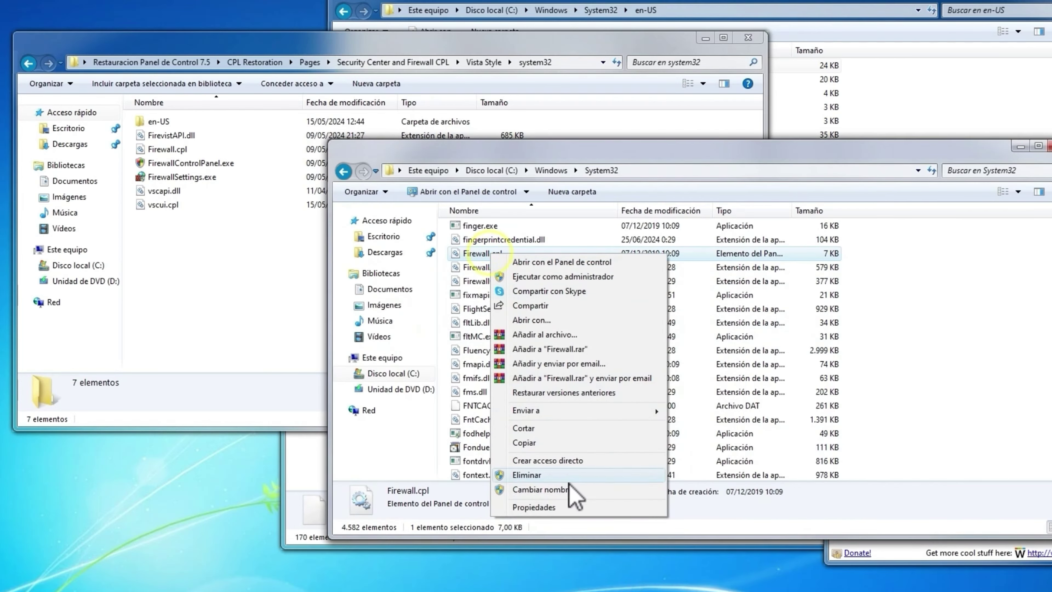
{"action": "left_click", "coordinate": [580, 483]}
{"action": "key", "text": "End"}
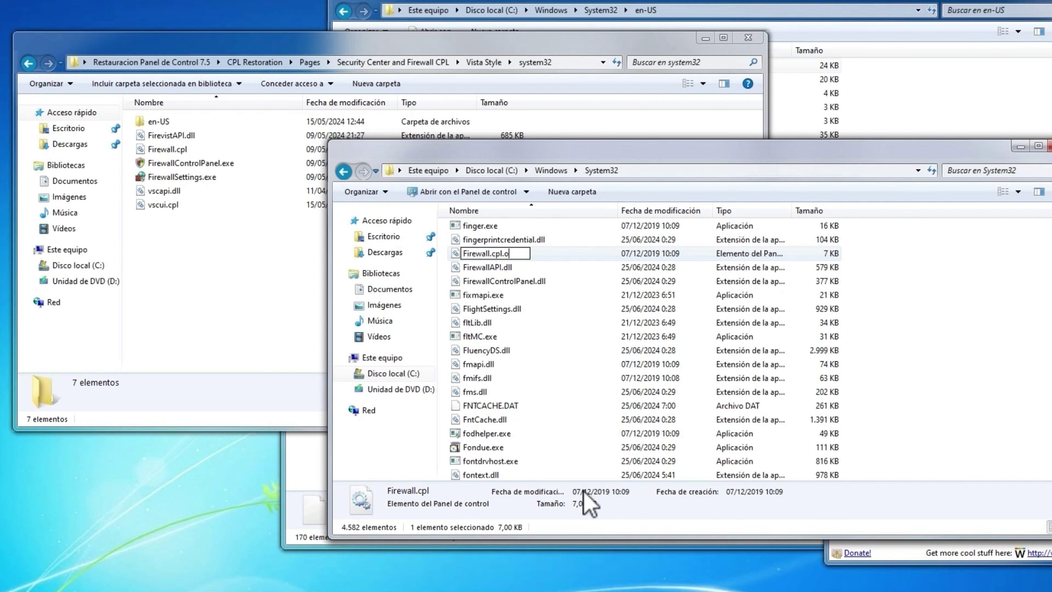
{"action": "key", "text": "Return"}
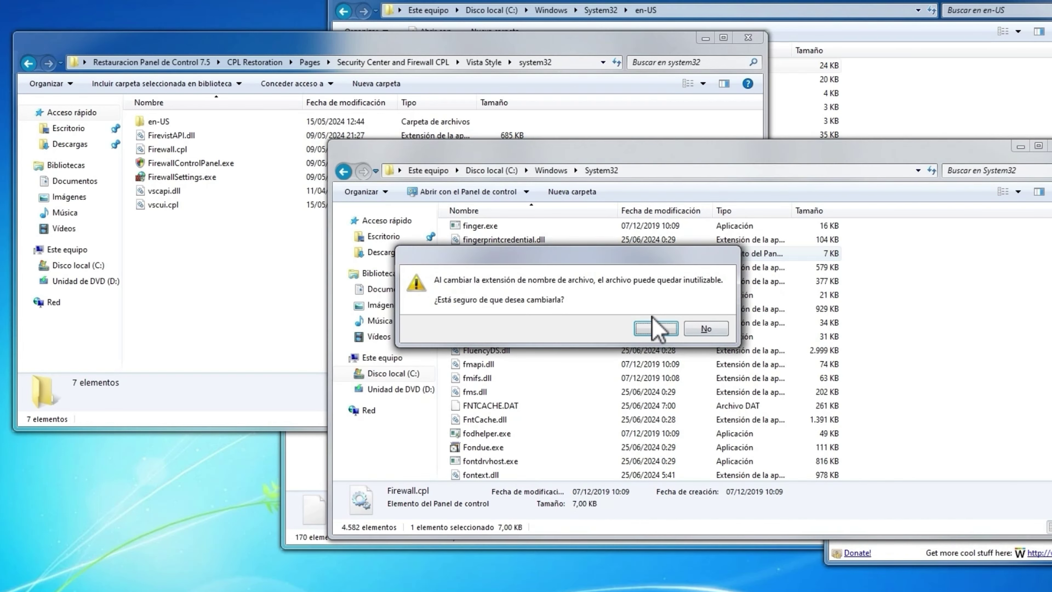
{"action": "left_click", "coordinate": [656, 328]}
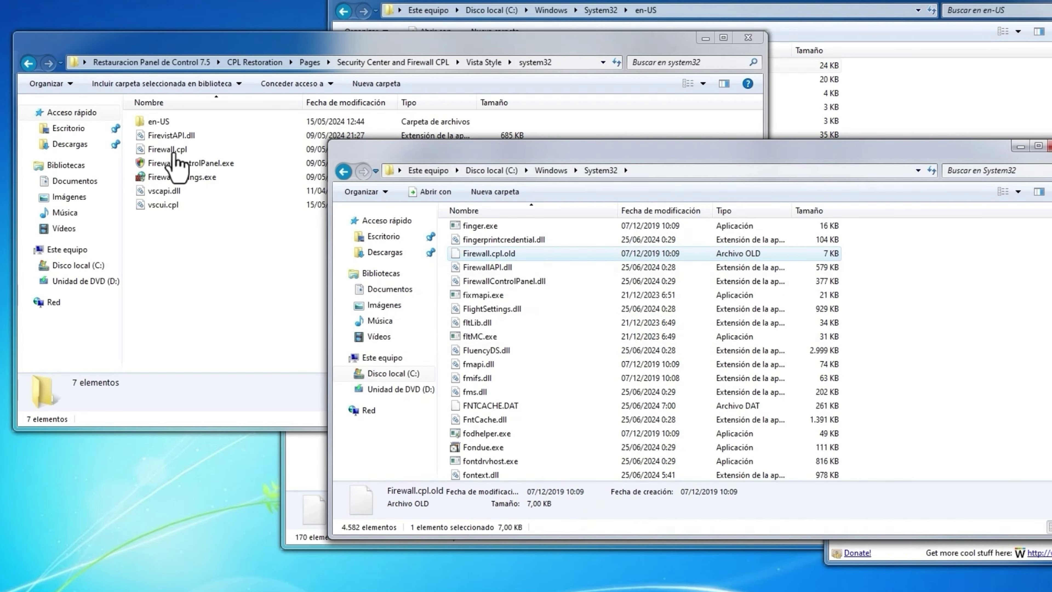
Move the Vista Style Firewall.cpl and the remaining five DLL, EXE and CPL files into Windows\System32
{"action": "left_click_drag", "start_coordinate": [175, 154], "coordinate": [853, 268]}
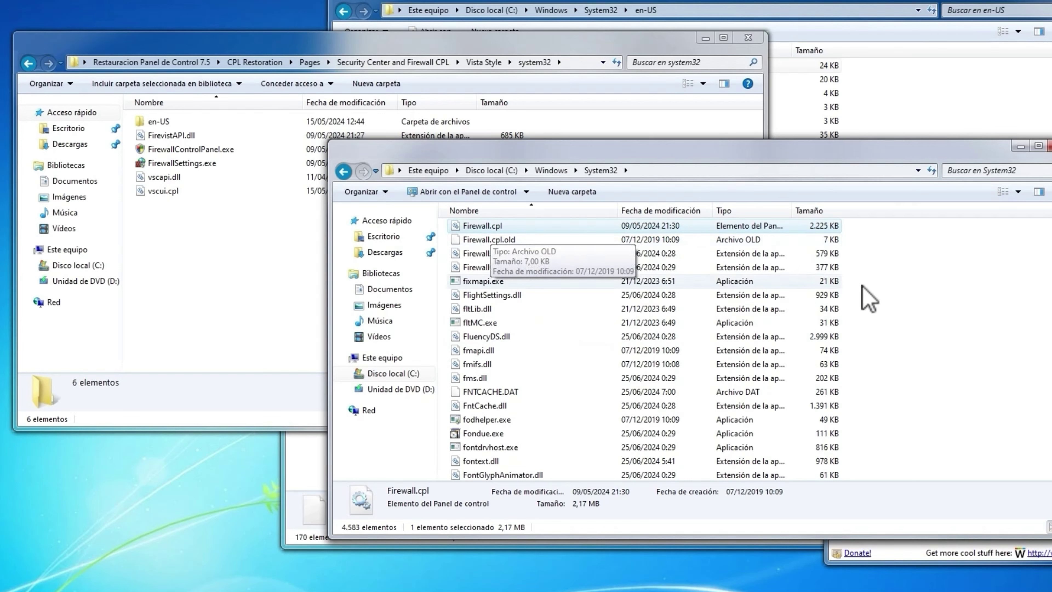
{"action": "left_click", "coordinate": [190, 238]}
{"action": "left_click_drag", "start_coordinate": [219, 244], "coordinate": [940, 391]}
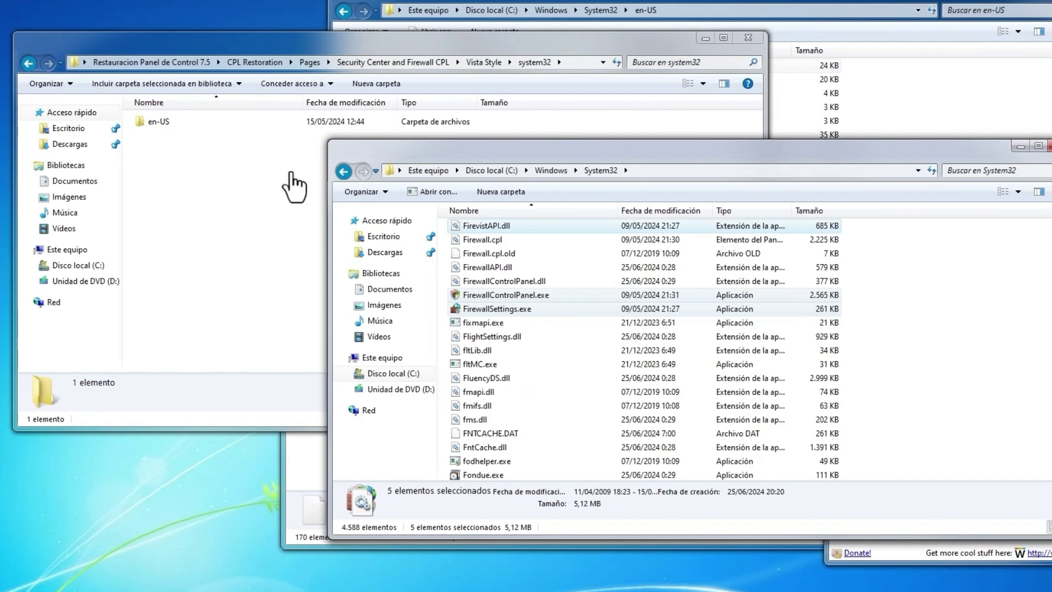
Move all five .mui files from the Vista Style en-US folder into Windows\System32\en-US, granting administrator permission
{"action": "left_click", "coordinate": [159, 120]}
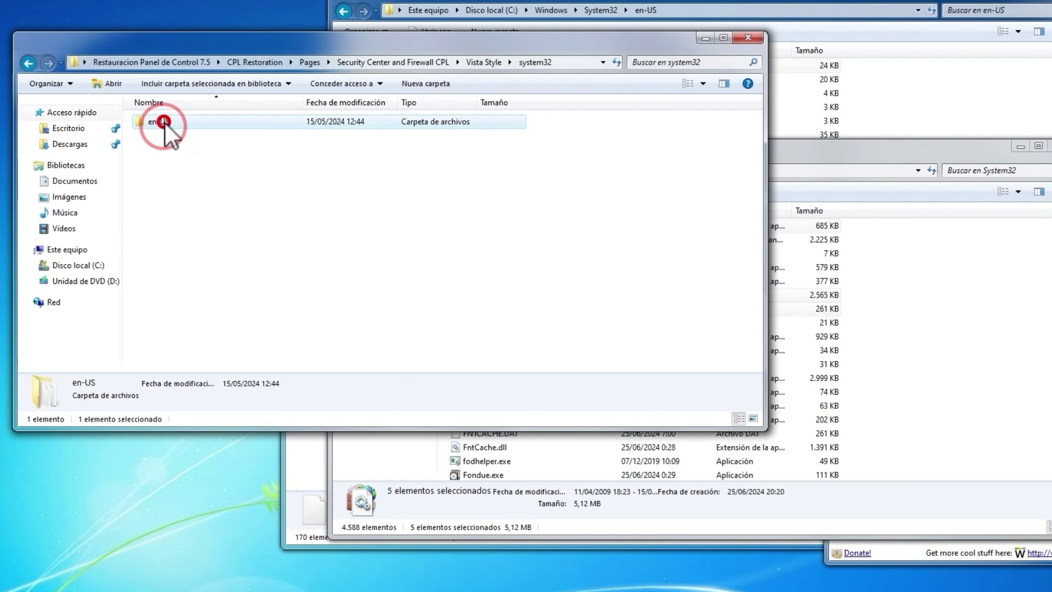
{"action": "double_click", "coordinate": [164, 121]}
{"action": "left_click_drag", "start_coordinate": [187, 206], "coordinate": [183, 137]}
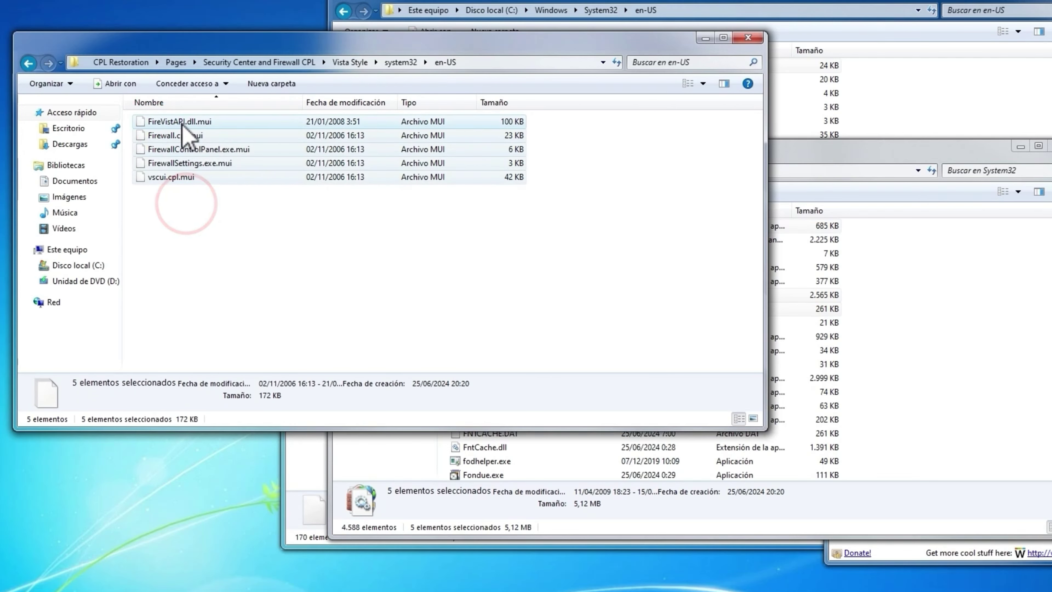
{"action": "left_click", "coordinate": [806, 9]}
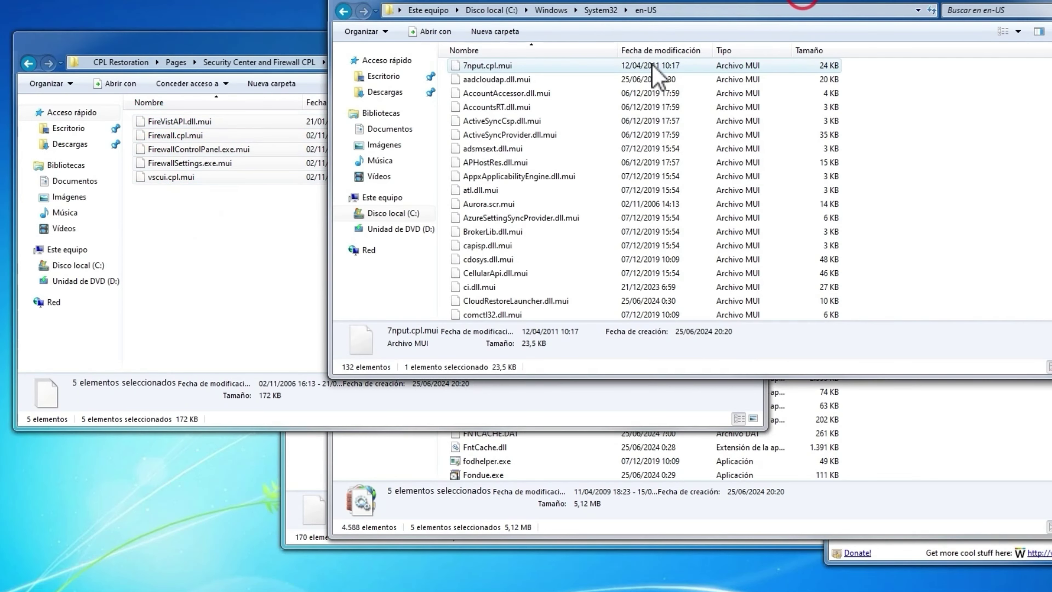
{"action": "mouse_move", "coordinate": [176, 122]}
{"action": "left_mouse_down"}
{"action": "mouse_move", "coordinate": [659, 166]}
{"action": "mouse_move", "coordinate": [858, 248]}
{"action": "mouse_move", "coordinate": [870, 240]}
{"action": "left_mouse_up"}
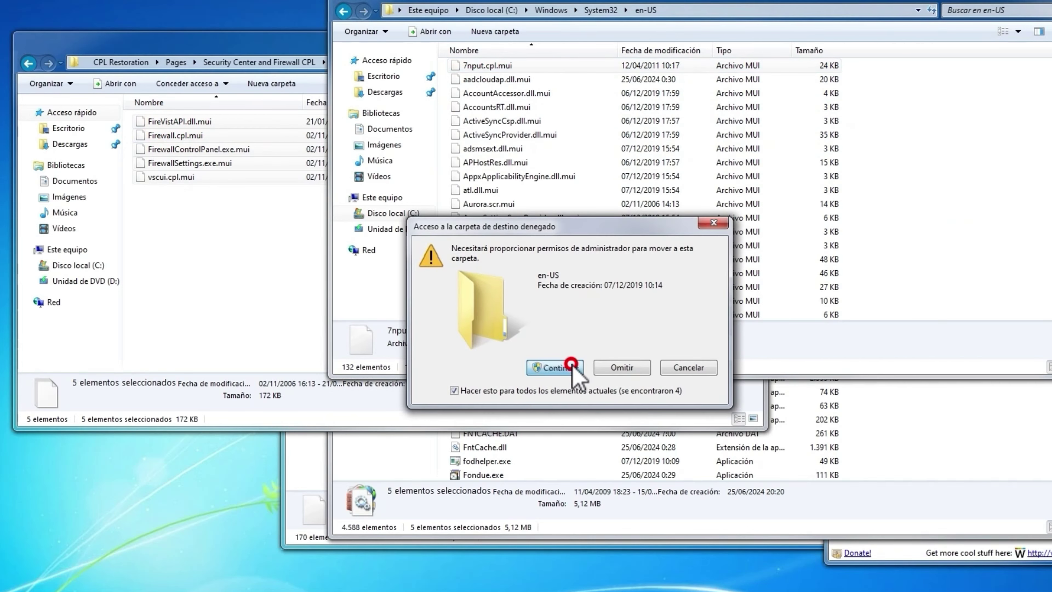
{"action": "left_click", "coordinate": [571, 366]}
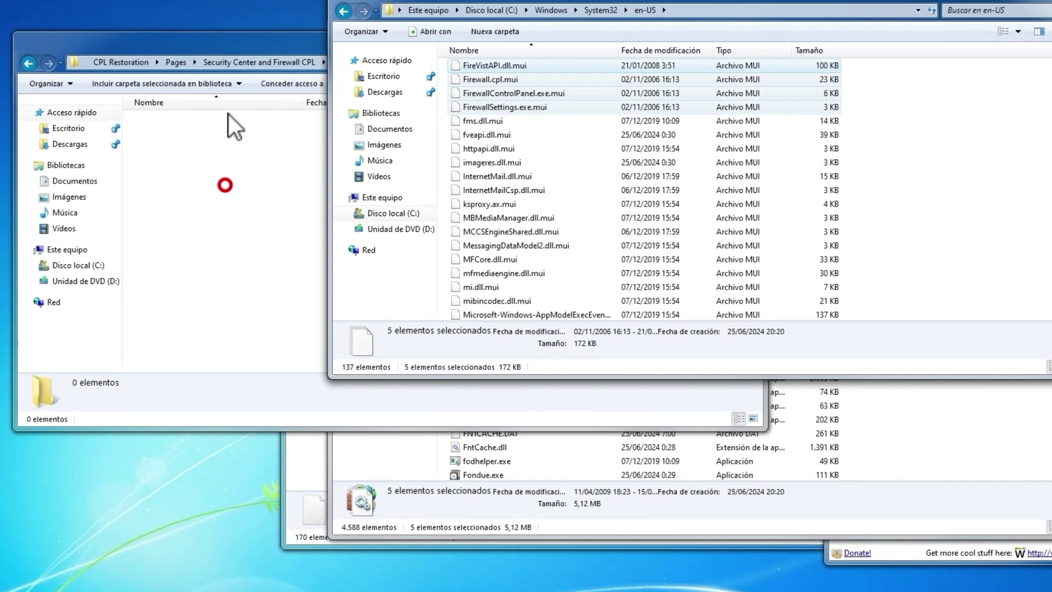
Go back to the Security Center and Firewall CPL folder and open its Import as TrustedInstaller folder
{"action": "left_click", "coordinate": [236, 46]}
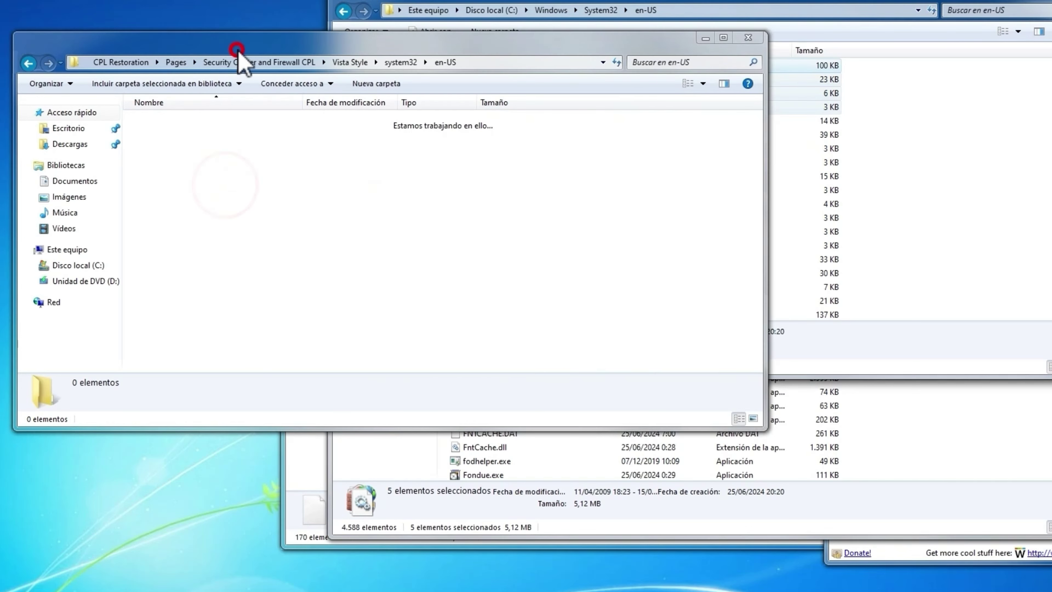
{"action": "left_click", "coordinate": [28, 63]}
{"action": "left_click", "coordinate": [25, 64]}
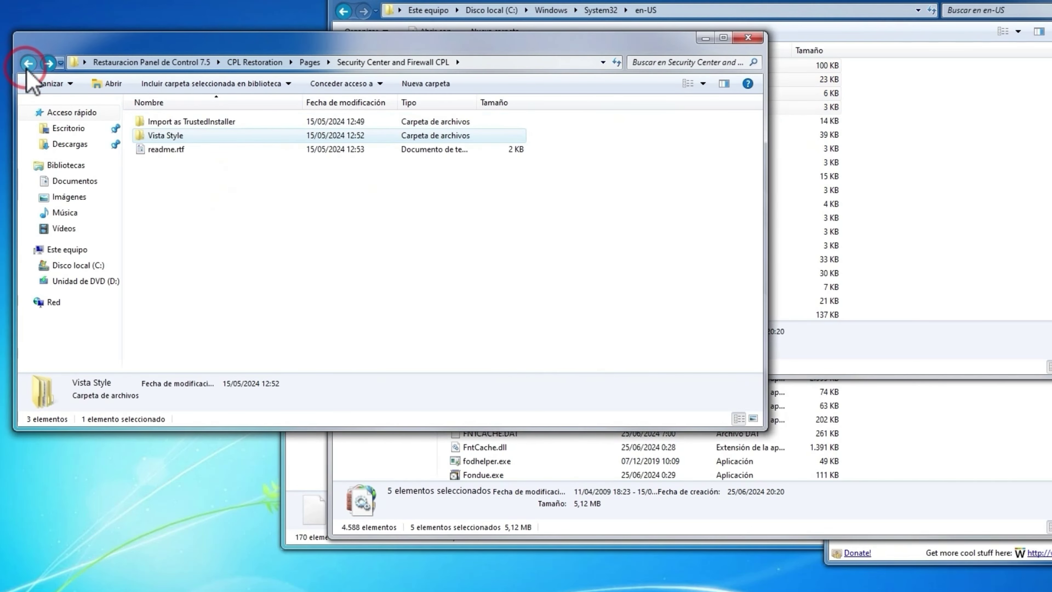
{"action": "left_click", "coordinate": [185, 122]}
{"action": "double_click", "coordinate": [196, 127]}
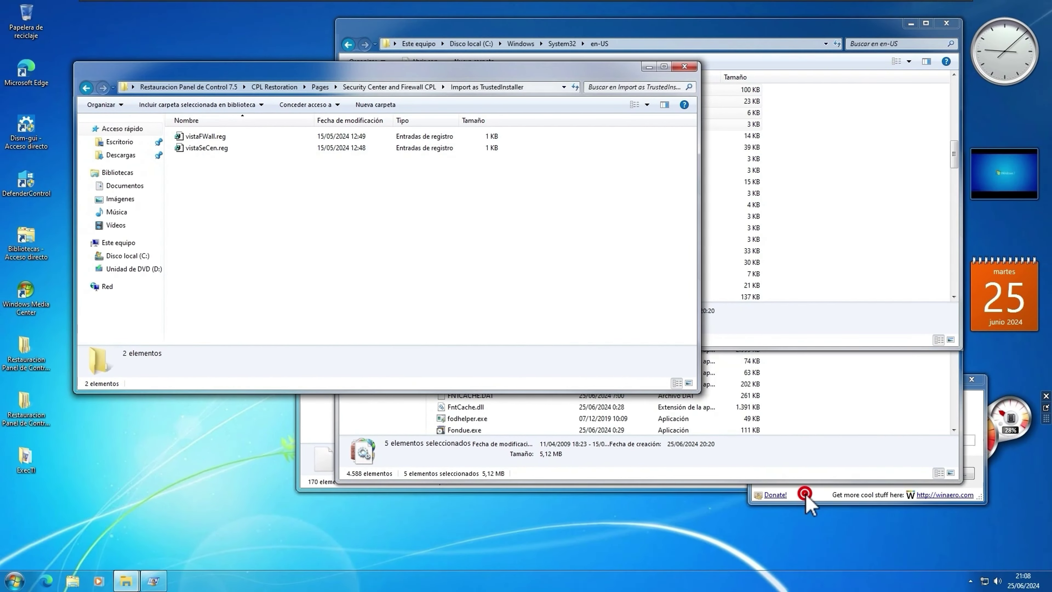
Run cmd with TrustedInstaller privileges through ExecTI and place its window clear of the folder's files
{"action": "left_click", "coordinate": [805, 494]}
{"action": "left_click_drag", "start_coordinate": [876, 380], "coordinate": [886, 425]}
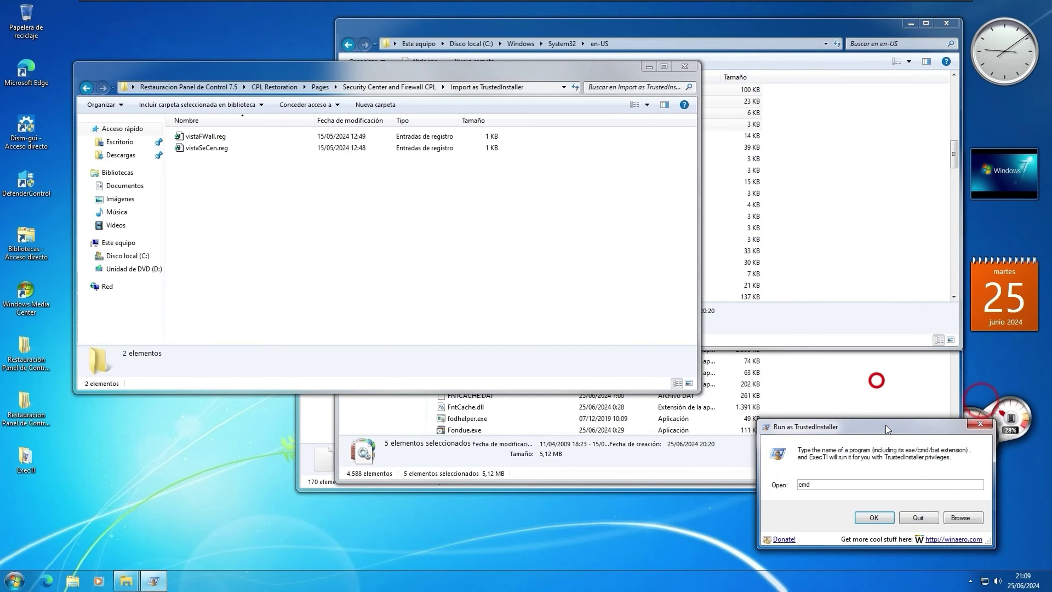
{"action": "left_click", "coordinate": [874, 518]}
{"action": "left_click_drag", "start_coordinate": [384, 96], "coordinate": [597, 226]}
Change the command prompt directory with cd to the copied path of the Import as TrustedInstaller folder
{"action": "type", "text": "cd"}
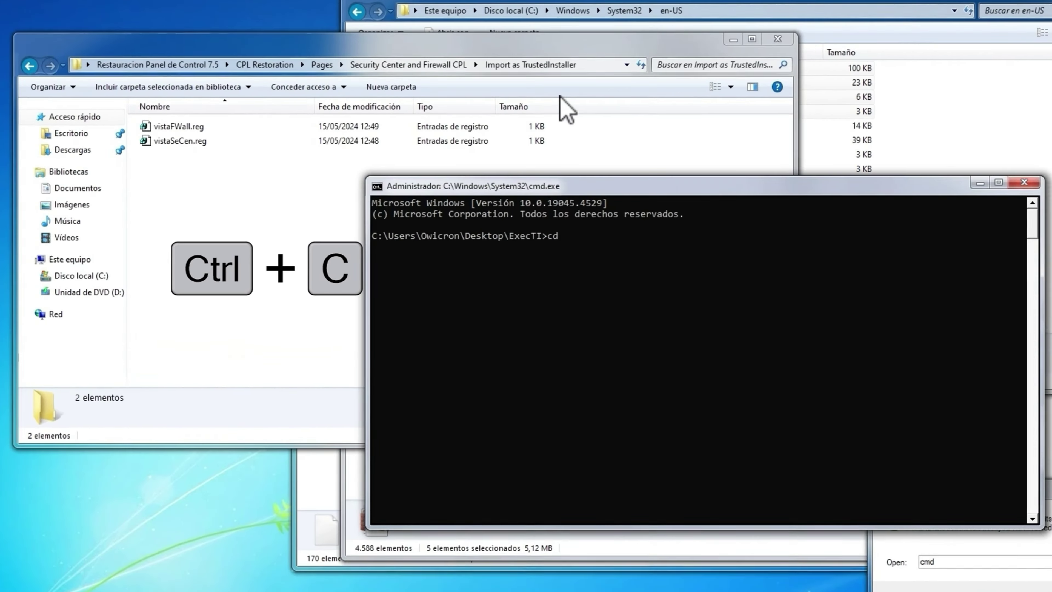
{"action": "left_click", "coordinate": [539, 84]}
{"action": "left_click", "coordinate": [614, 58]}
{"action": "key", "text": "ctrl+c"}
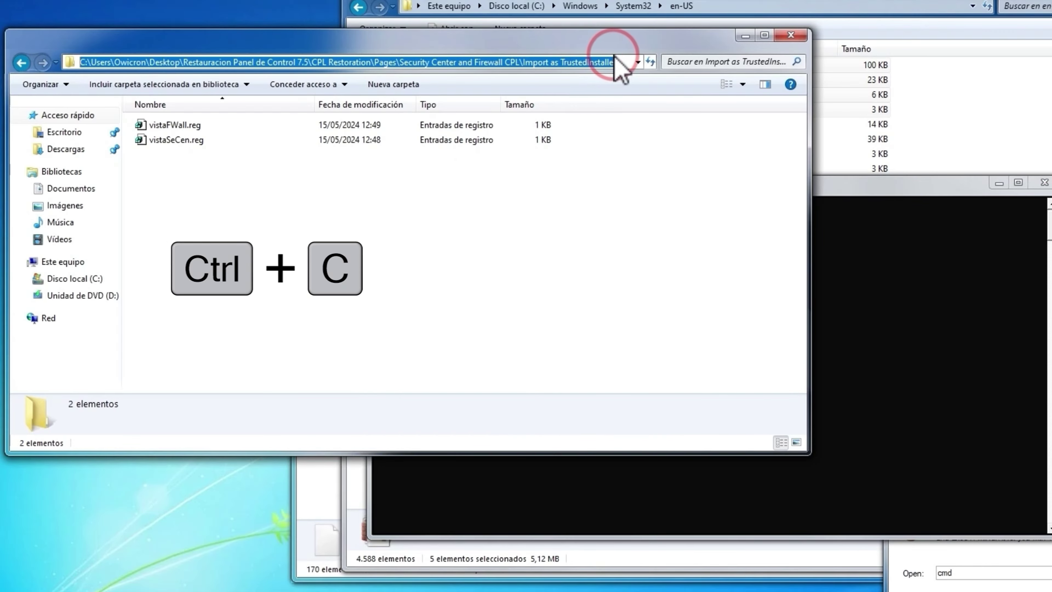
{"action": "right_click", "coordinate": [602, 63]}
{"action": "left_click", "coordinate": [661, 103]}
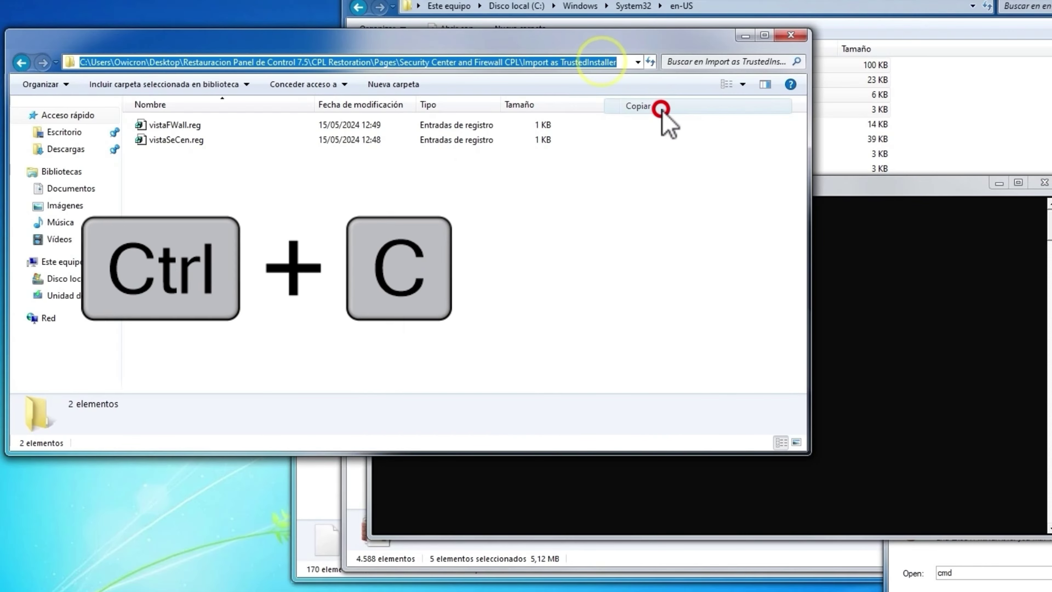
{"action": "left_click", "coordinate": [886, 184]}
{"action": "right_click", "coordinate": [689, 248]}
{"action": "key", "text": "Return"}
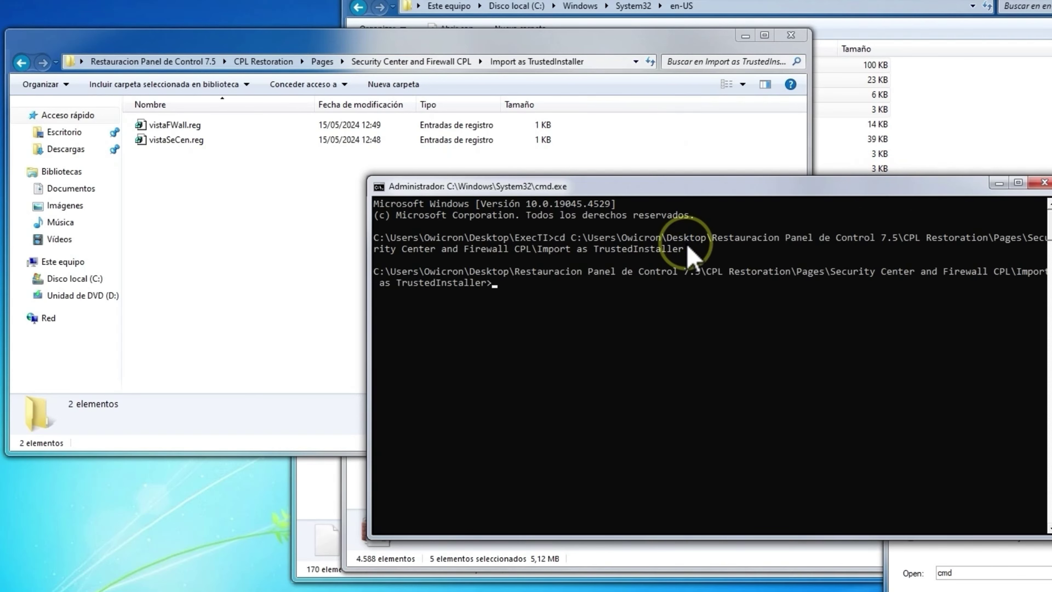
Import vistaFWall.reg at the TrustedInstaller command prompt with reg import "vistaFWall.reg", using the file name copied from the folder
{"action": "type", "text": "reg"}
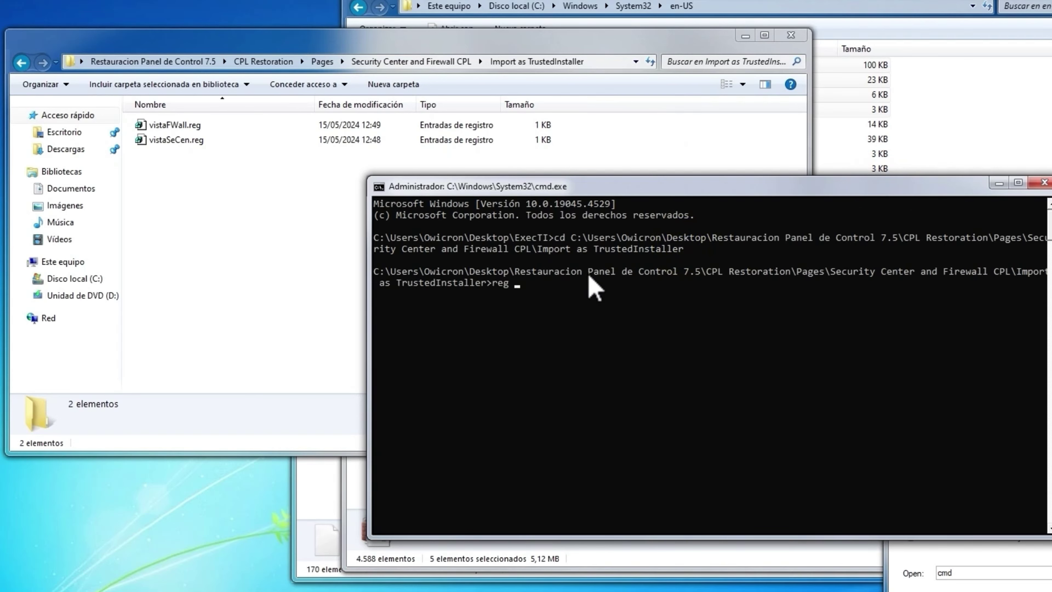
{"action": "type", "text": " import"}
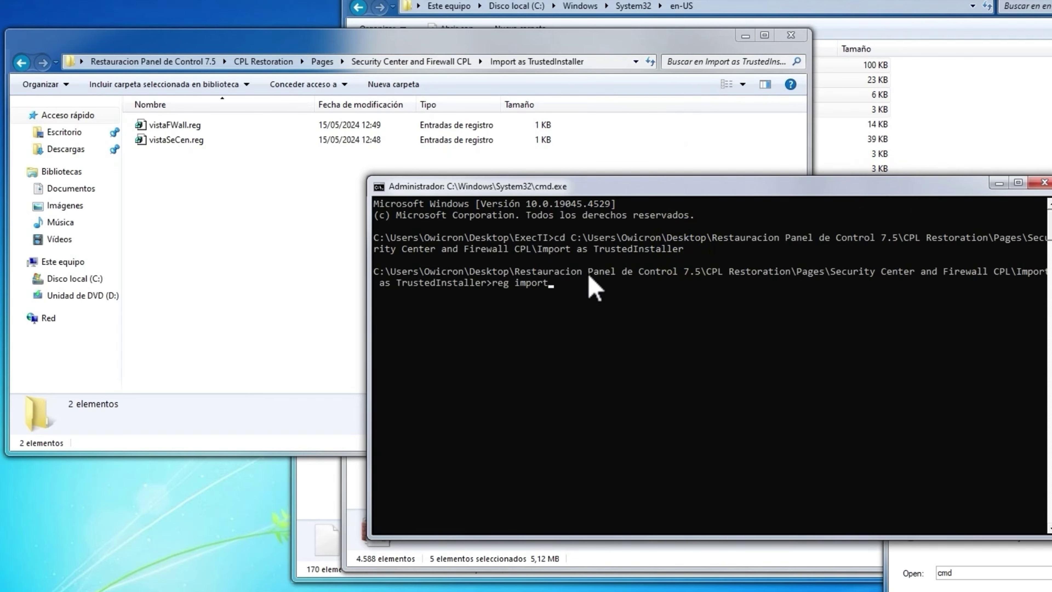
{"action": "right_click", "coordinate": [190, 130]}
{"action": "left_click", "coordinate": [240, 417]}
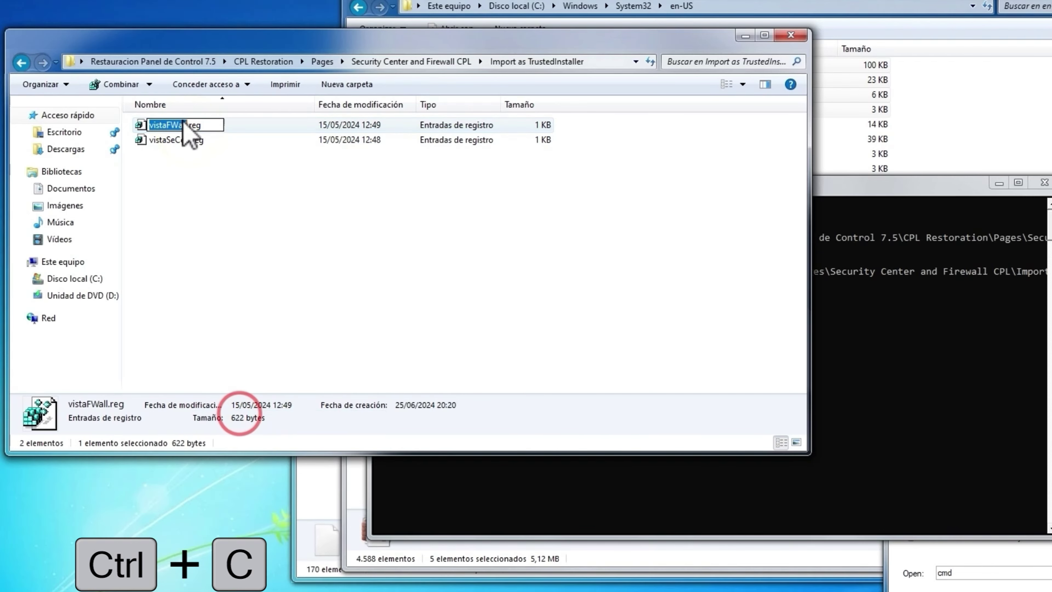
{"action": "right_click", "coordinate": [190, 131]}
{"action": "left_click", "coordinate": [229, 168]}
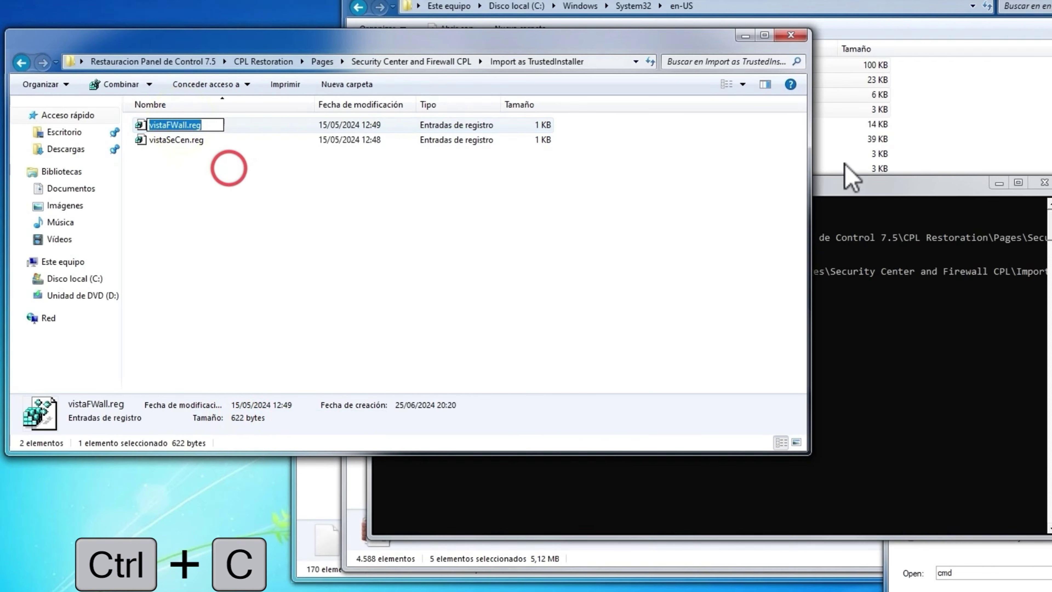
{"action": "left_click", "coordinate": [882, 184]}
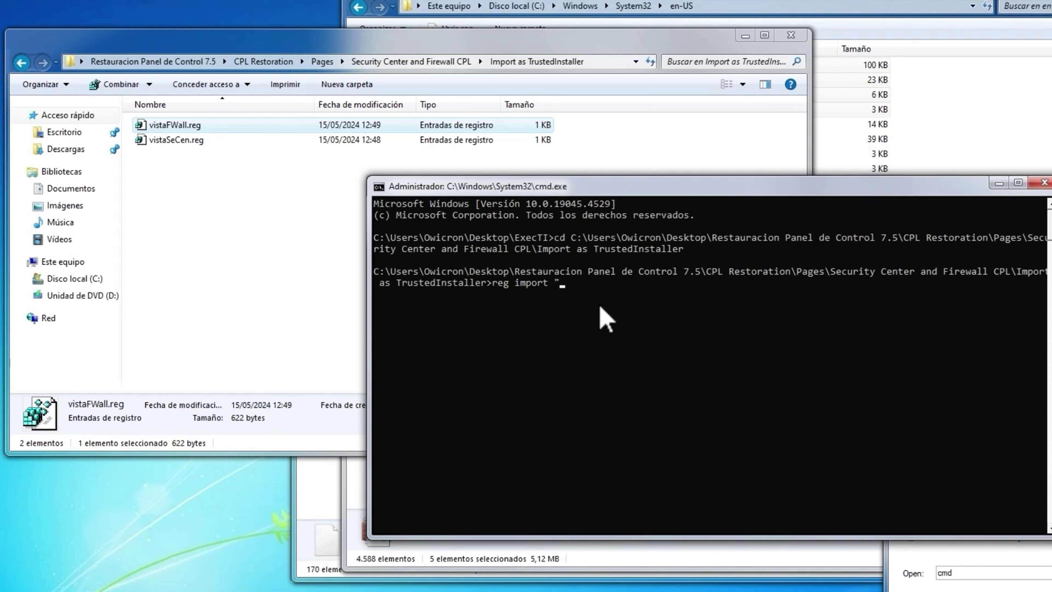
{"action": "key", "text": "Return"}
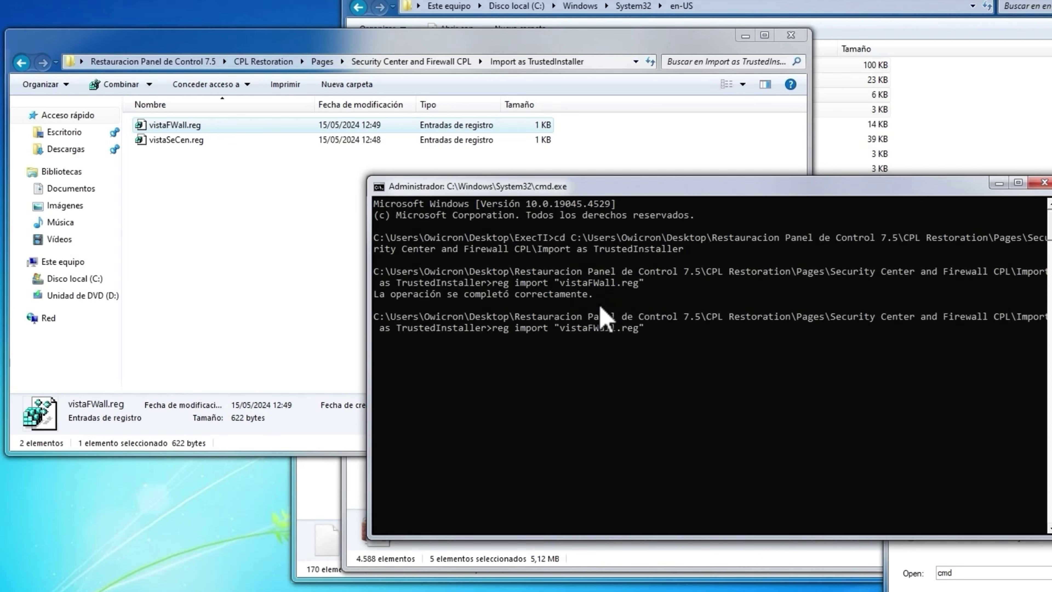
Import vistaSeCen.reg with reg import "vistaSeCen.reg", reusing the previous command with the copied file name, and close the command prompt
{"action": "key", "text": "BackSpace"}
{"action": "key", "text": "BackSpace"}
{"action": "key", "text": "BackSpace"}
{"action": "key", "text": "BackSpace"}
{"action": "key", "text": "BackSpace"}
{"action": "key", "text": "BackSpace"}
{"action": "key", "text": "BackSpace"}
{"action": "key", "text": "BackSpace"}
{"action": "key", "text": "BackSpace"}
{"action": "key", "text": "BackSpace"}
{"action": "key", "text": "BackSpace"}
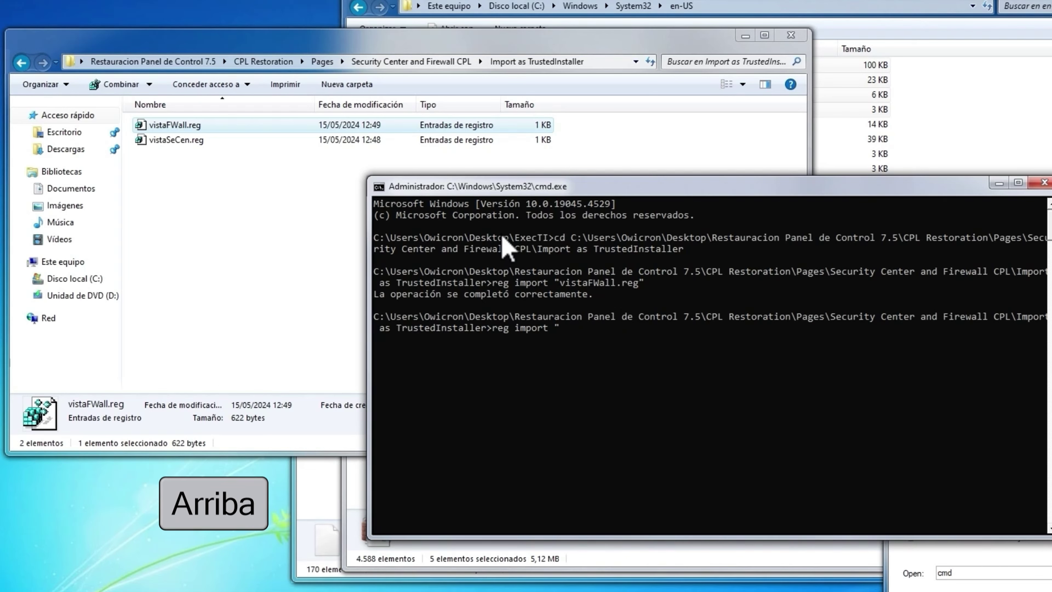
{"action": "left_click", "coordinate": [186, 140]}
{"action": "right_click", "coordinate": [188, 143]}
{"action": "left_click", "coordinate": [295, 429]}
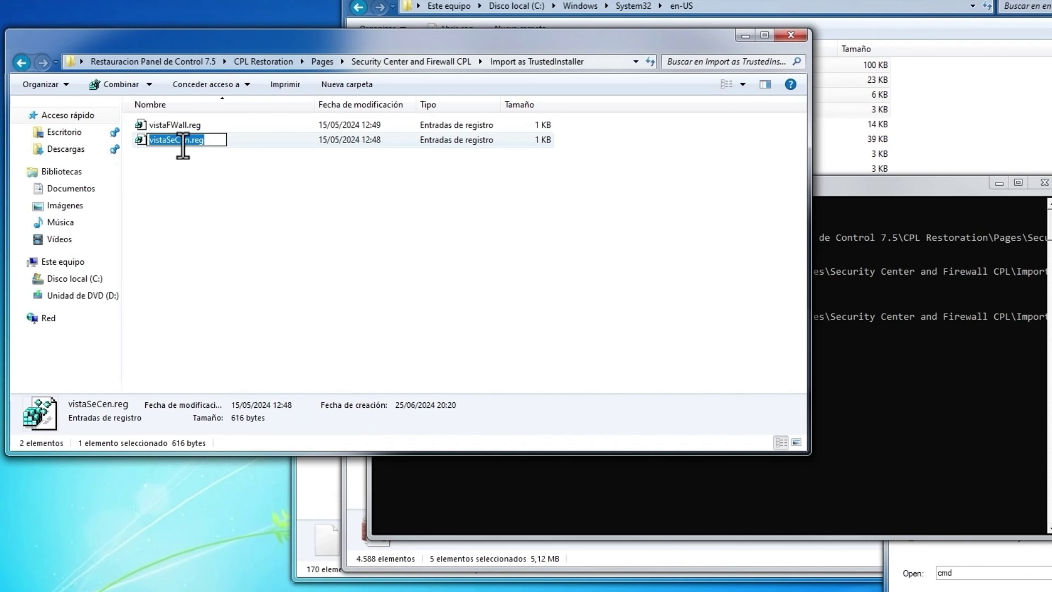
{"action": "right_click", "coordinate": [183, 146]}
{"action": "left_click", "coordinate": [218, 189]}
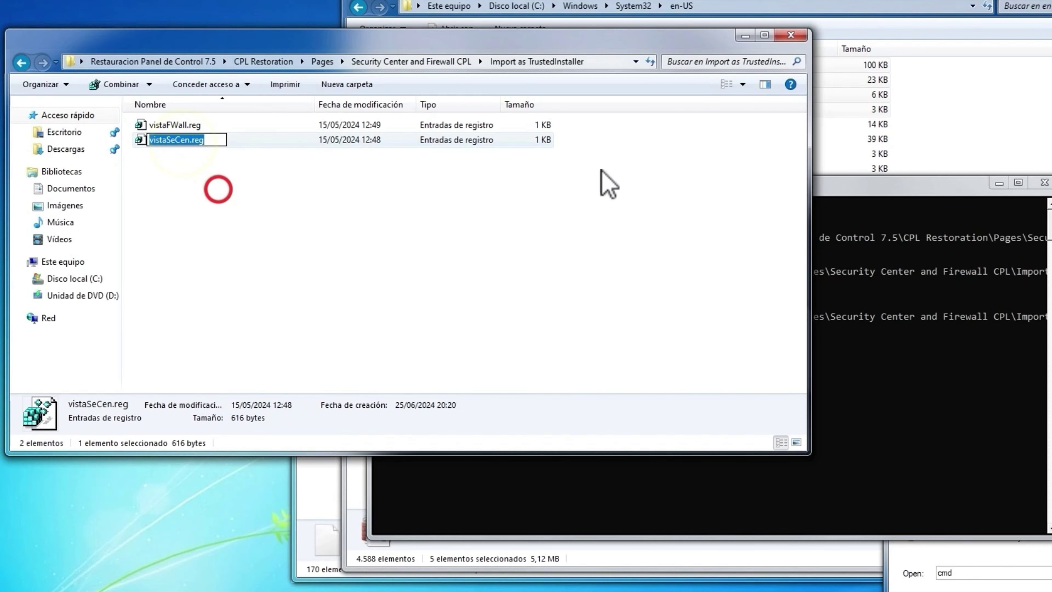
{"action": "left_click", "coordinate": [837, 181]}
{"action": "right_click", "coordinate": [600, 332]}
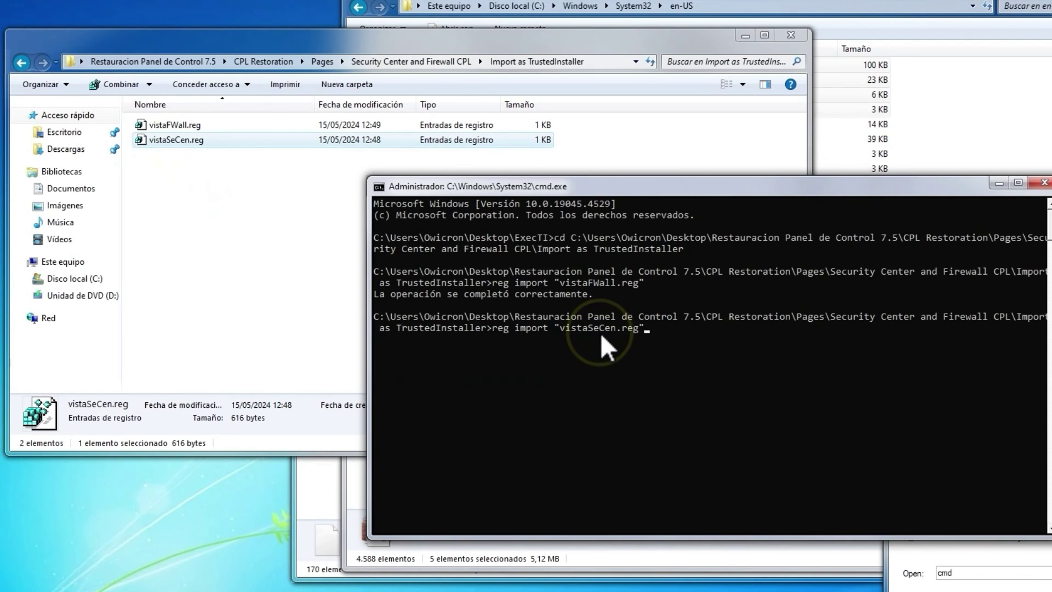
{"action": "type", "text": "\""}
{"action": "key", "text": "Return"}
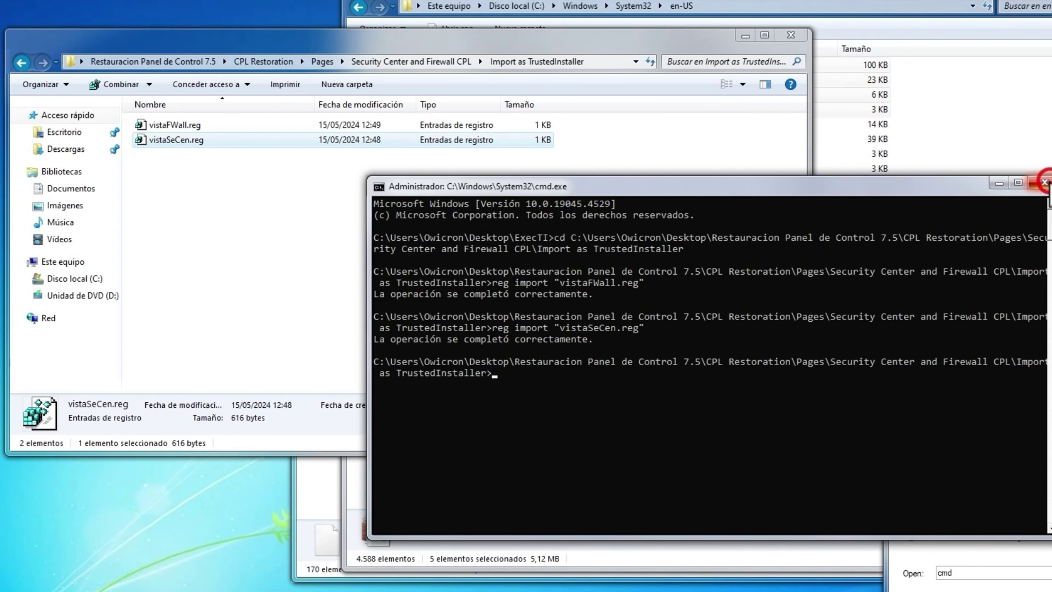
{"action": "left_click", "coordinate": [1045, 182]}
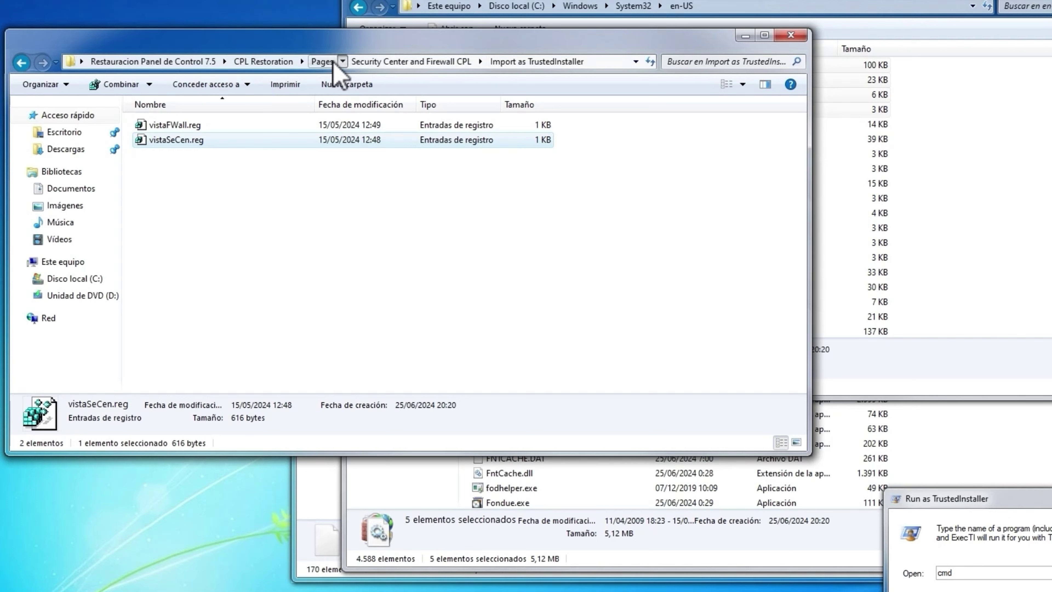
Return to the Pages folder and open System CPL\8.X Style\system32
{"action": "left_click", "coordinate": [316, 62]}
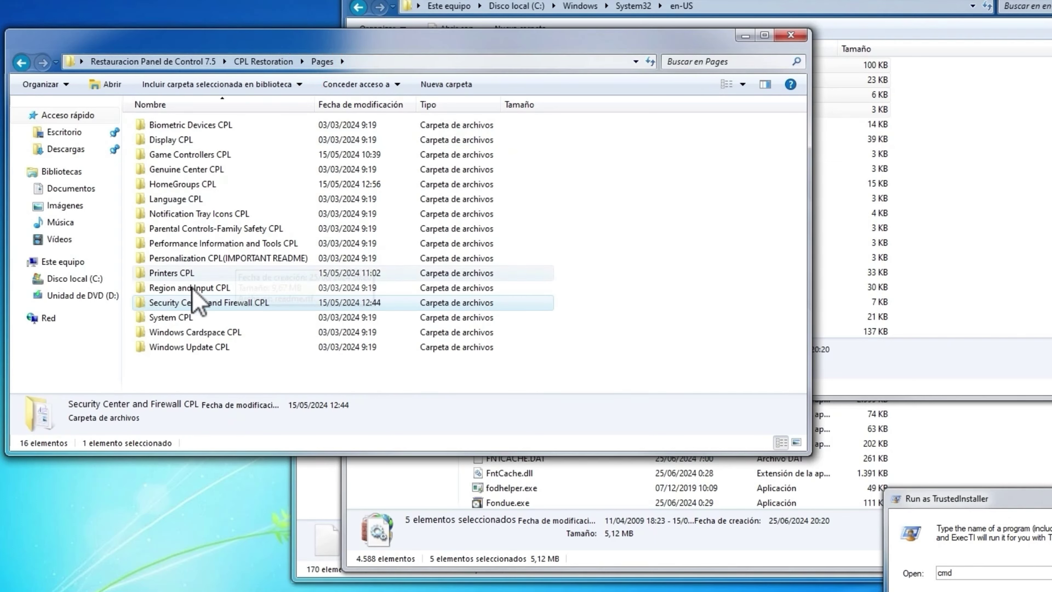
{"action": "left_click", "coordinate": [176, 318]}
{"action": "double_click", "coordinate": [176, 318]}
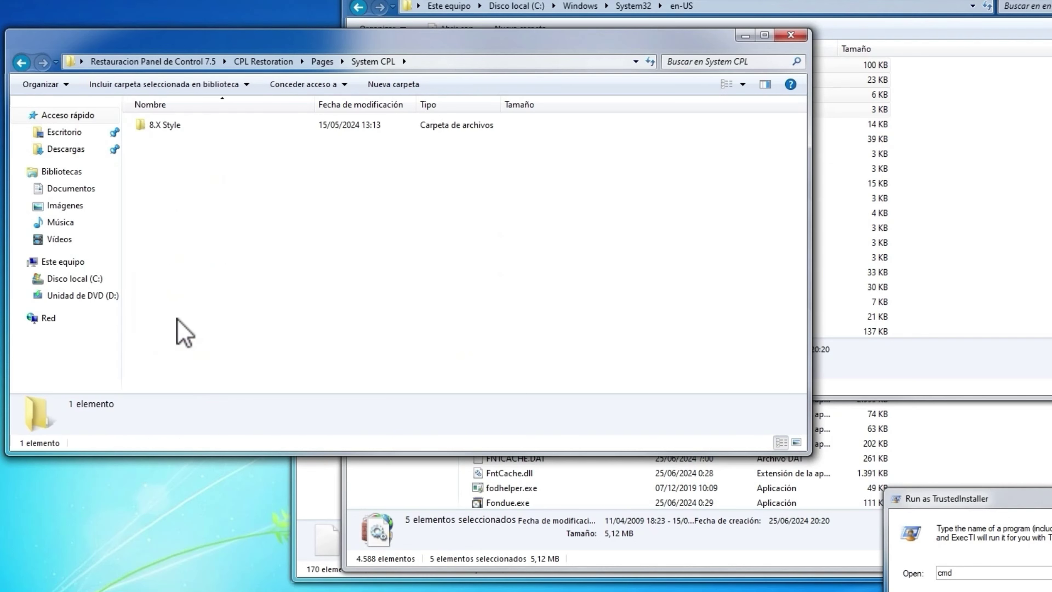
{"action": "key", "text": "Down"}
{"action": "key", "text": "Return"}
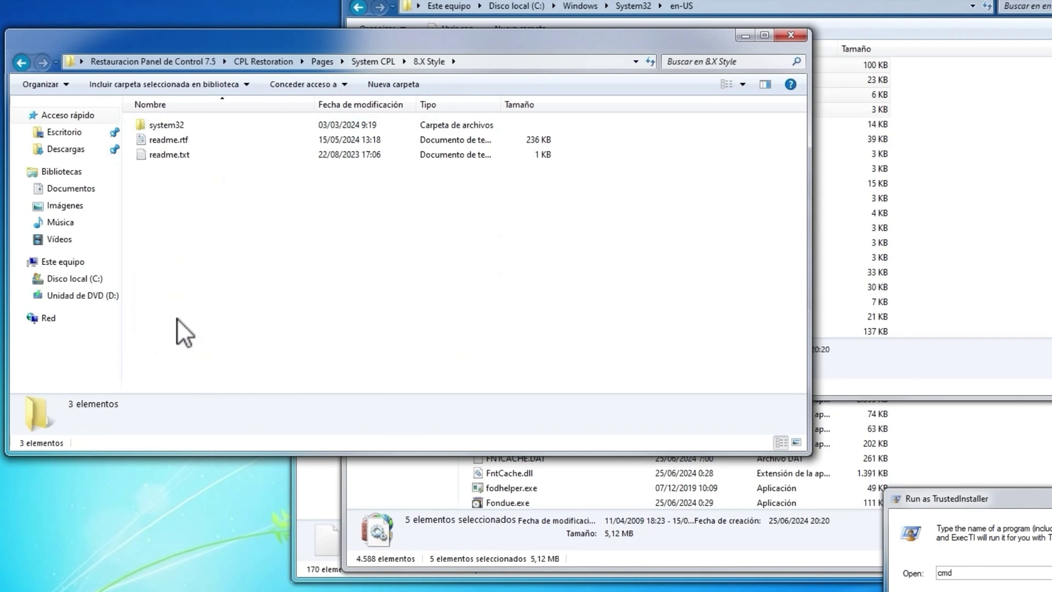
{"action": "double_click", "coordinate": [166, 124]}
Find the original systemcpl.dll in Windows\System32 and rename it to systemcpl.dll.old
{"action": "left_click", "coordinate": [997, 439]}
{"action": "left_click", "coordinate": [529, 277]}
{"action": "key", "text": "s"}
{"action": "key", "text": "a"}
{"action": "key", "text": "m"}
{"action": "scroll", "coordinate": [621, 373], "scroll_direction": "down", "scroll_amount": 15}
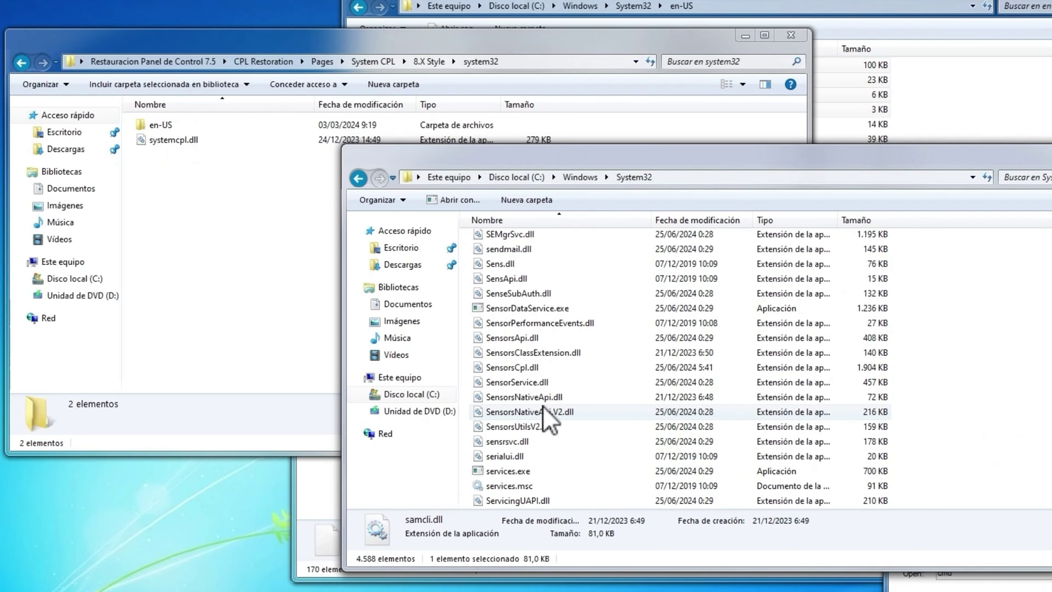
{"action": "scroll", "coordinate": [544, 408], "scroll_direction": "down", "scroll_amount": 20}
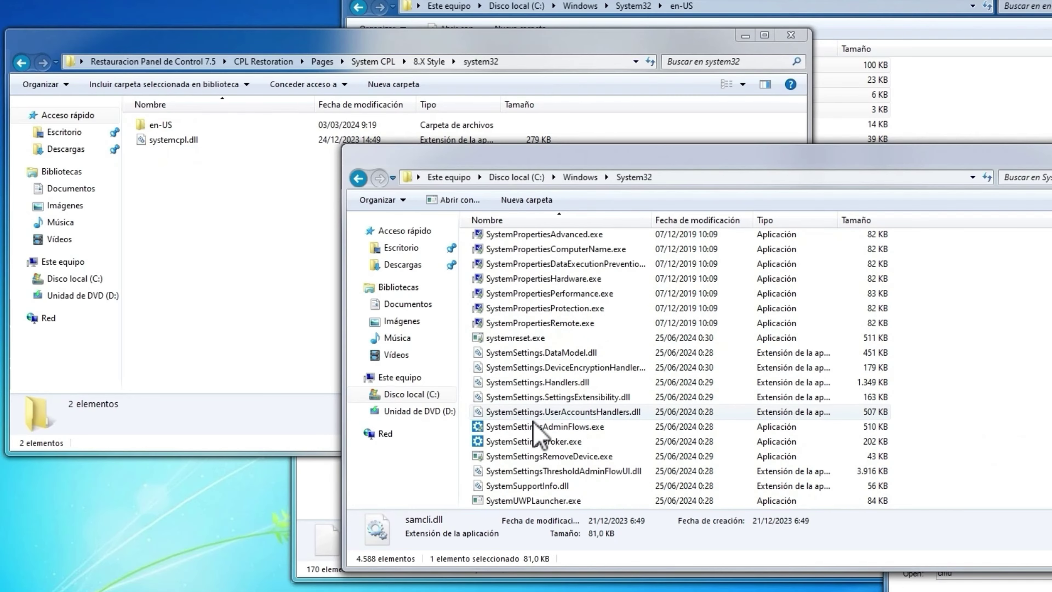
{"action": "scroll", "coordinate": [537, 419], "scroll_direction": "down", "scroll_amount": 3}
{"action": "scroll", "coordinate": [547, 385], "scroll_direction": "up", "scroll_amount": 6}
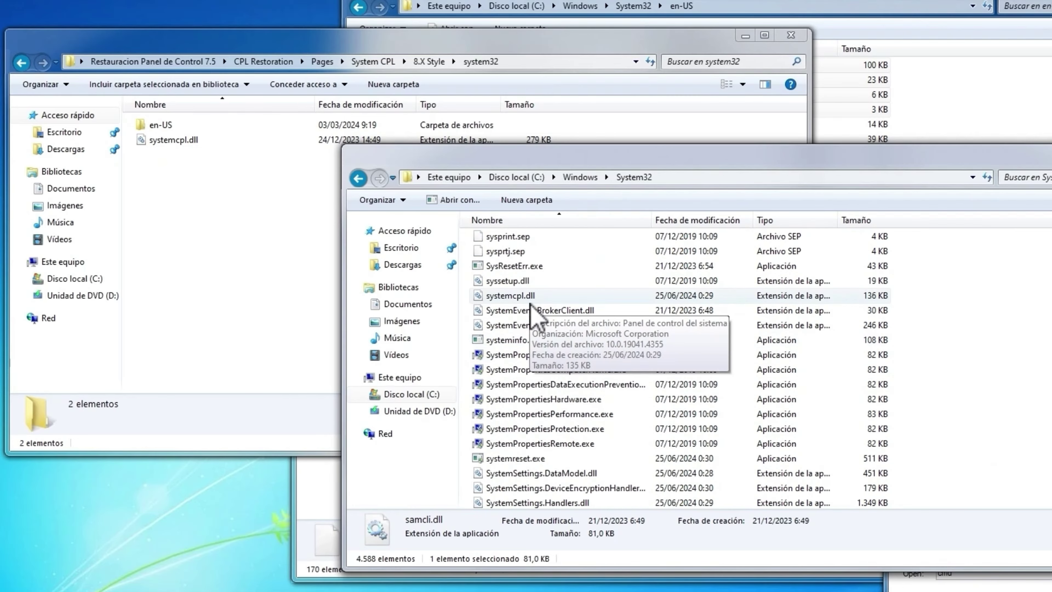
{"action": "left_click", "coordinate": [509, 295]}
{"action": "right_click", "coordinate": [517, 297]}
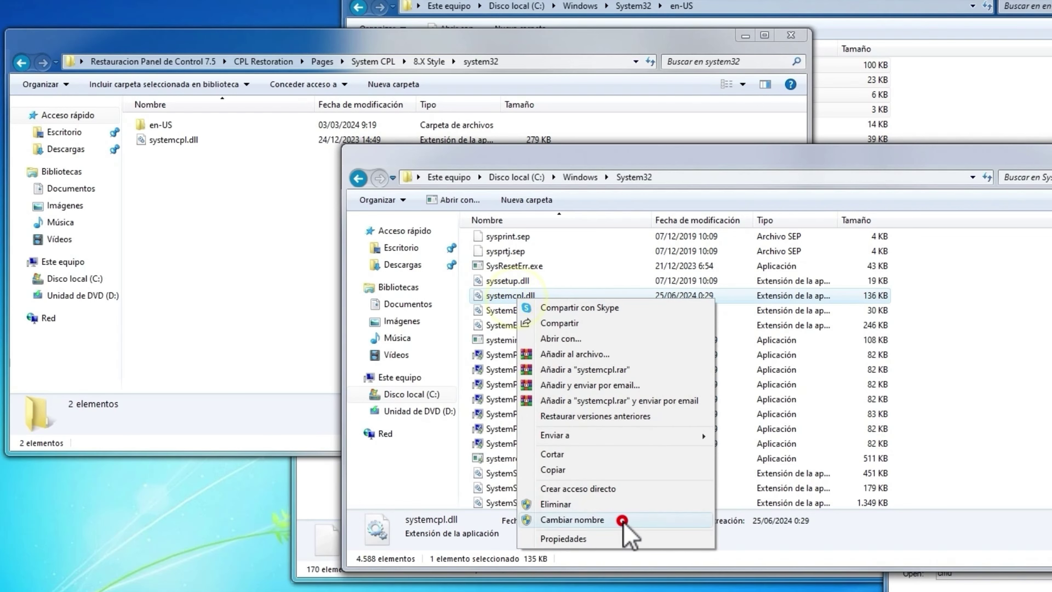
{"action": "left_click", "coordinate": [622, 520]}
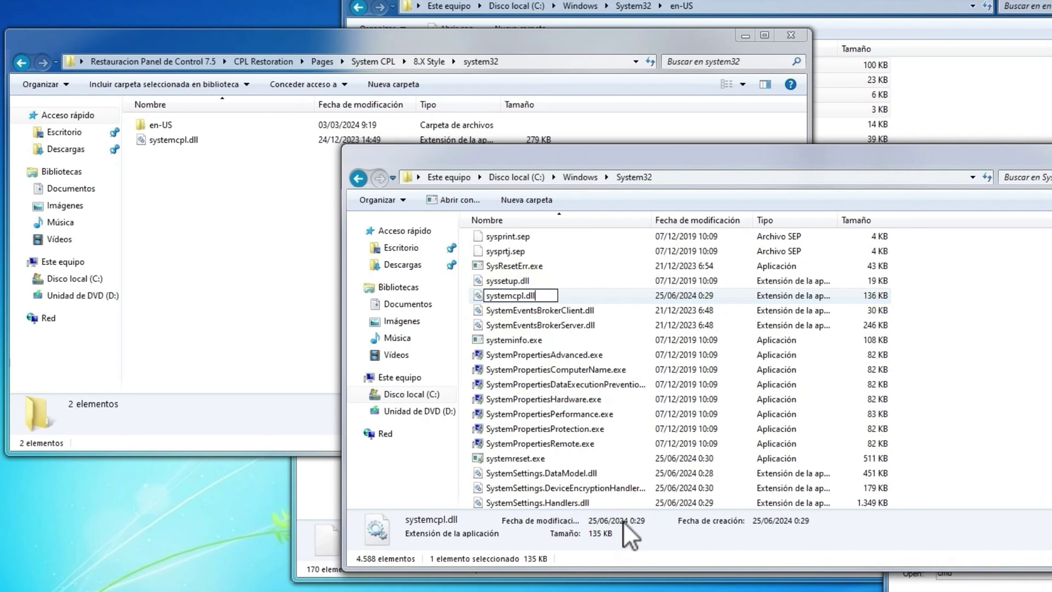
{"action": "key", "text": "Return"}
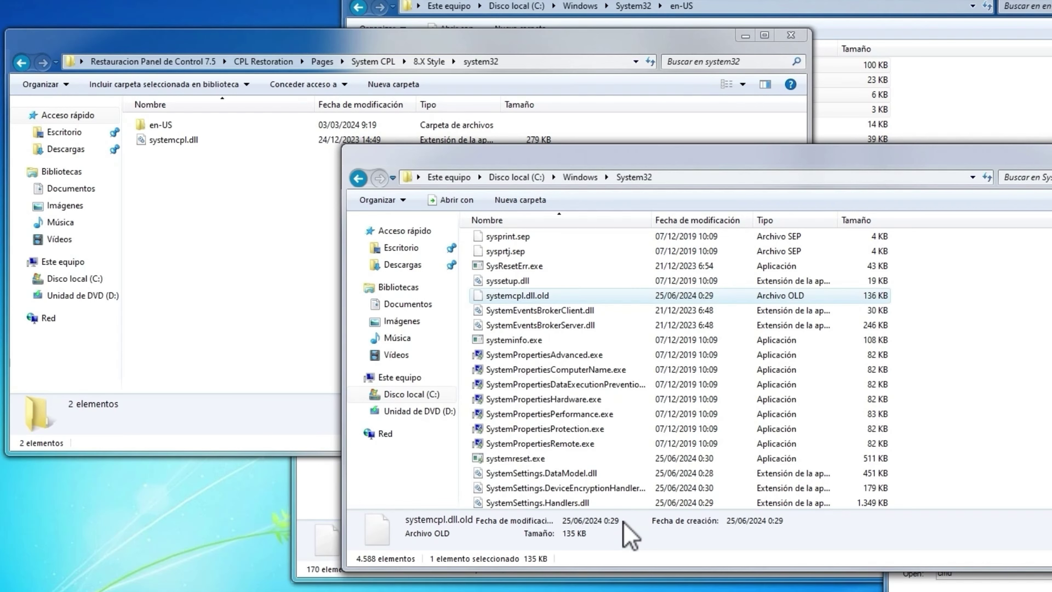
Move the replacement systemcpl.dll from the 8.X Style system32 folder into Windows\System32, and open the 8.X Style en-US folder
{"action": "left_click_drag", "start_coordinate": [170, 140], "coordinate": [539, 302]}
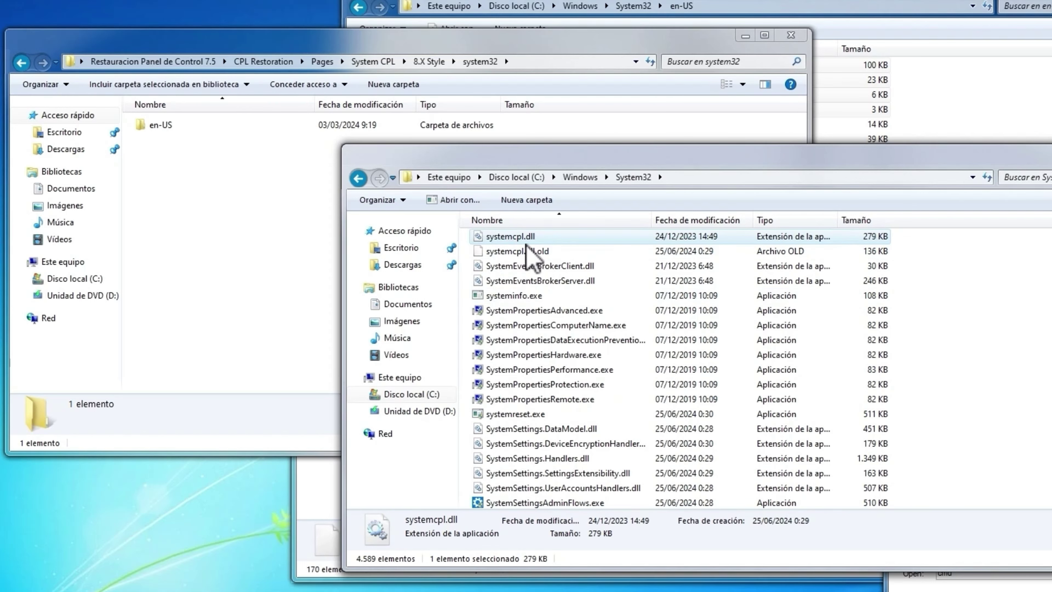
{"action": "left_click", "coordinate": [159, 126]}
{"action": "double_click", "coordinate": [159, 126]}
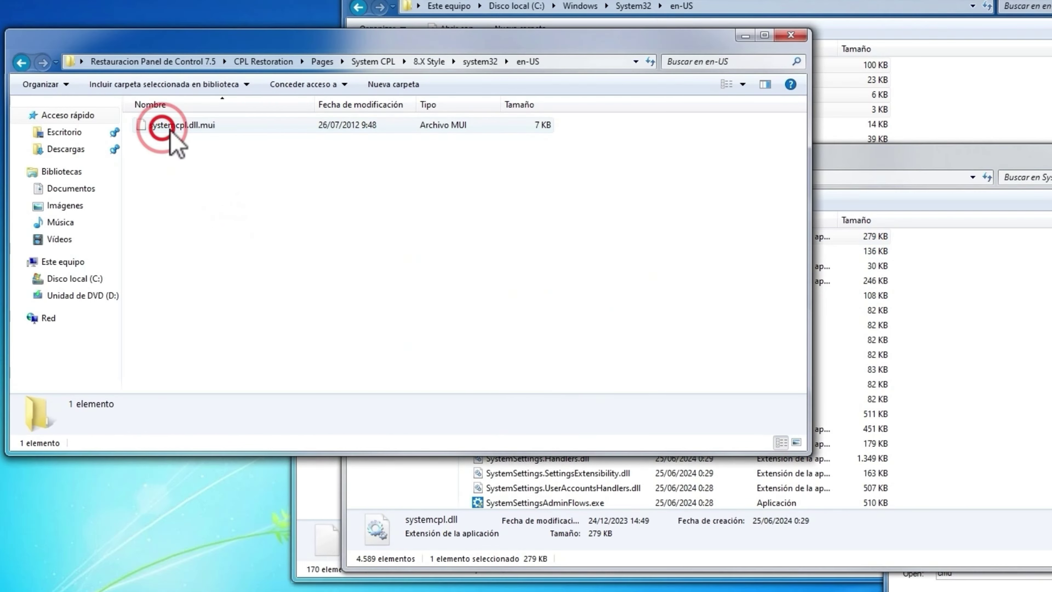
Check the file list of Windows\System32\en-US for an existing systemcpl.dll.mui
{"action": "left_click", "coordinate": [166, 125]}
{"action": "left_click", "coordinate": [867, 8]}
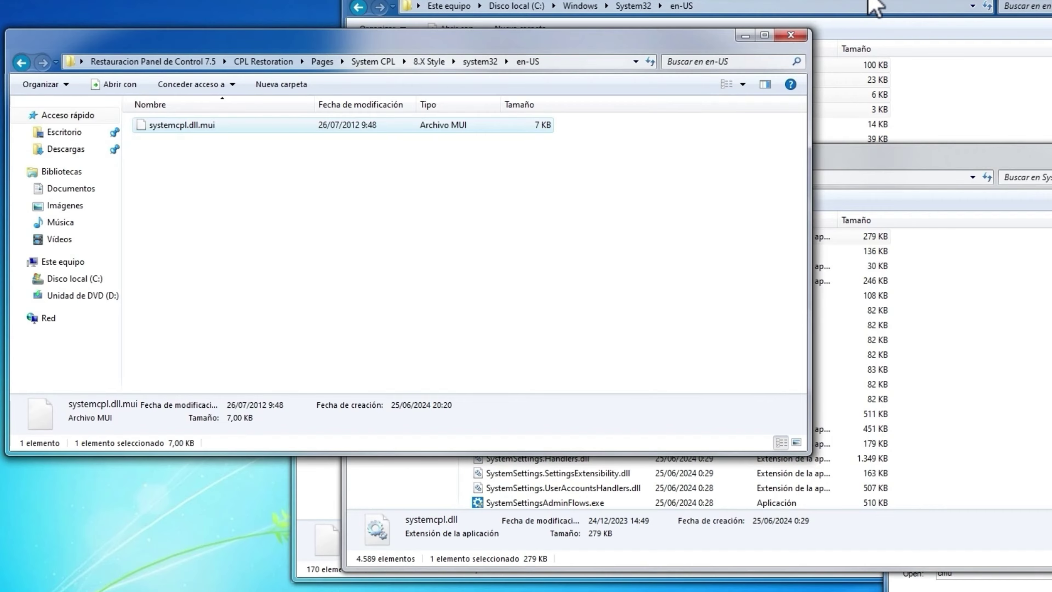
{"action": "key", "text": "s"}
{"action": "key", "text": "Down"}
{"action": "key", "text": "Down"}
{"action": "key", "text": "Down"}
{"action": "scroll", "coordinate": [568, 158], "scroll_direction": "down", "scroll_amount": 1}
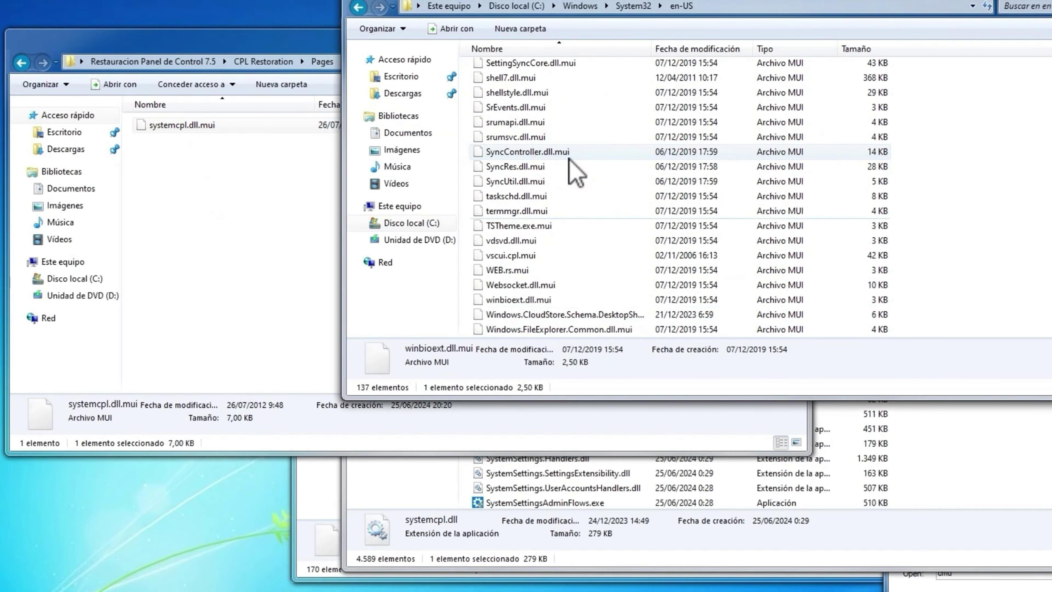
{"action": "key", "text": "Down"}
{"action": "key", "text": "Down"}
{"action": "key", "text": "Down"}
{"action": "key", "text": "Down"}
{"action": "key", "text": "Down"}
{"action": "key", "text": "Down"}
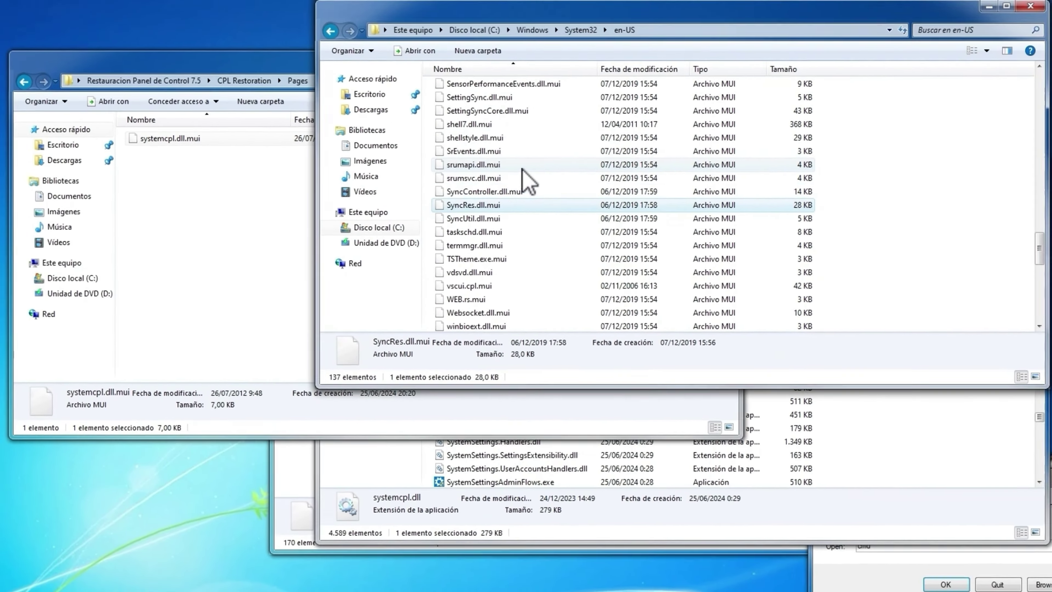
{"action": "key", "text": "Up"}
{"action": "key", "text": "Up"}
{"action": "key", "text": "Up"}
{"action": "key", "text": "Up"}
{"action": "key", "text": "Up"}
{"action": "key", "text": "Up"}
{"action": "key", "text": "Up"}
{"action": "key", "text": "Up"}
{"action": "key", "text": "Up"}
{"action": "key", "text": "Up"}
{"action": "key", "text": "Up"}
{"action": "key", "text": "Up"}
{"action": "key", "text": "Up"}
{"action": "key", "text": "Up"}
{"action": "key", "text": "Up"}
{"action": "key", "text": "Up"}
{"action": "key", "text": "Up"}
{"action": "key", "text": "Up"}
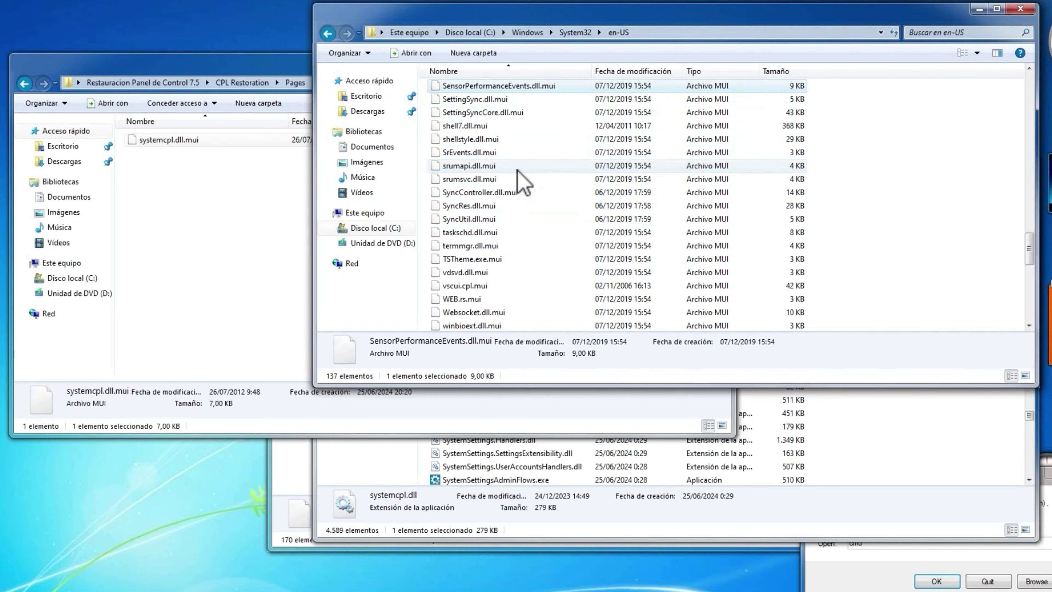
{"action": "key", "text": "Up"}
{"action": "key", "text": "Up"}
{"action": "key", "text": "Up"}
{"action": "key", "text": "Up"}
{"action": "key", "text": "Up"}
{"action": "key", "text": "Up"}
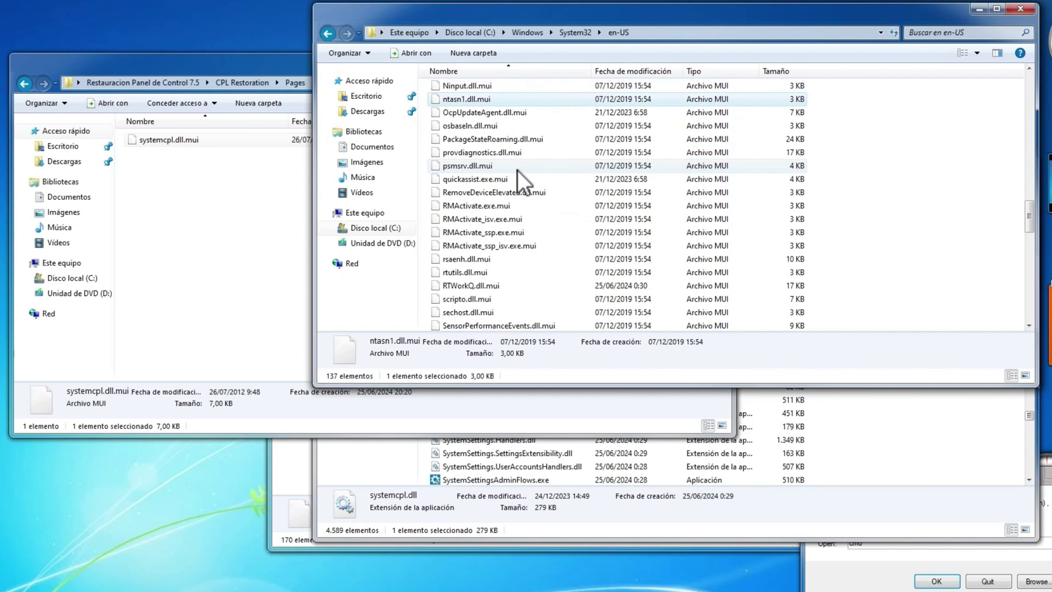
{"action": "key", "text": "Down"}
{"action": "key", "text": "Down"}
{"action": "key", "text": "Down"}
{"action": "key", "text": "Down"}
{"action": "key", "text": "Down"}
{"action": "key", "text": "Down"}
{"action": "key", "text": "Down"}
{"action": "key", "text": "Down"}
{"action": "key", "text": "Down"}
{"action": "key", "text": "Down"}
{"action": "key", "text": "Down"}
{"action": "key", "text": "Down"}
{"action": "key", "text": "Down"}
{"action": "key", "text": "Down"}
{"action": "key", "text": "Down"}
{"action": "key", "text": "Down"}
{"action": "key", "text": "Down"}
{"action": "key", "text": "Down"}
{"action": "key", "text": "Down"}
{"action": "left_click", "coordinate": [953, 32]}
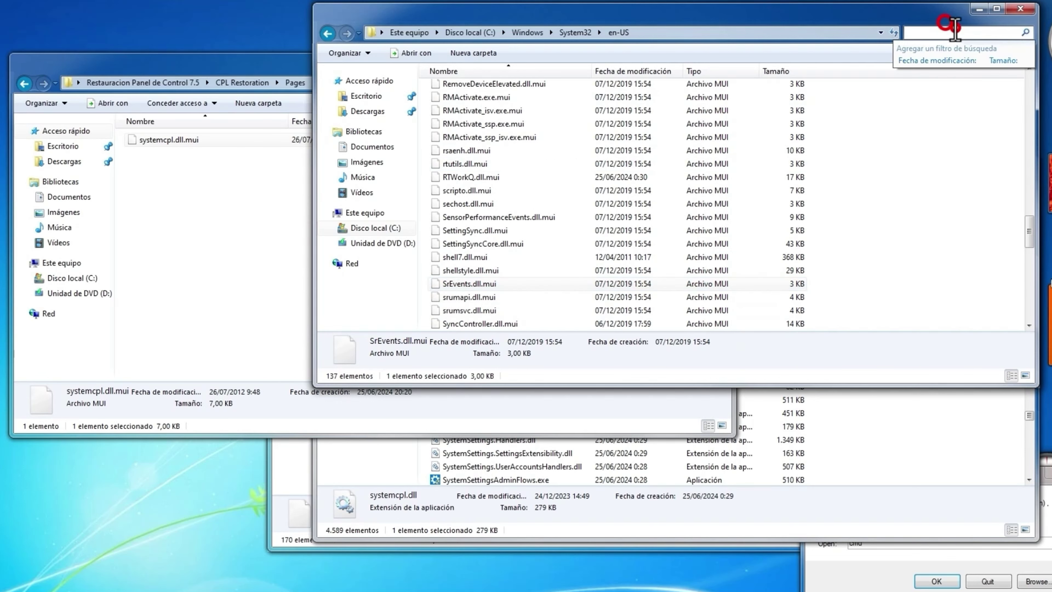
Move systemcpl.dll.mui from the 8.X Style en-US folder into Windows\System32\en-US, granting administrator permission
{"action": "left_click", "coordinate": [157, 140]}
{"action": "left_click_drag", "start_coordinate": [157, 140], "coordinate": [872, 276]}
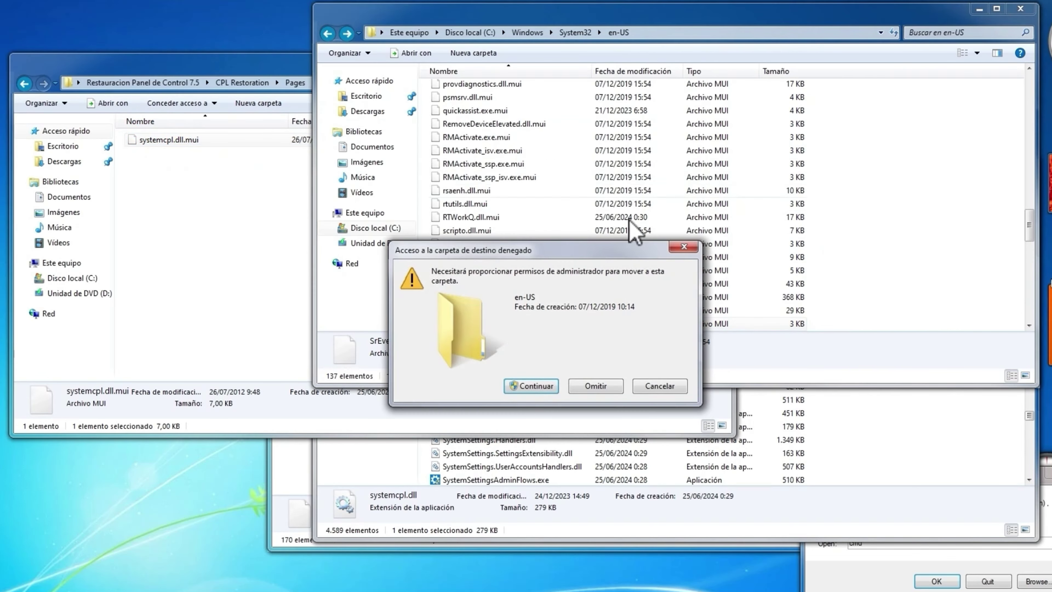
{"action": "left_click", "coordinate": [546, 386]}
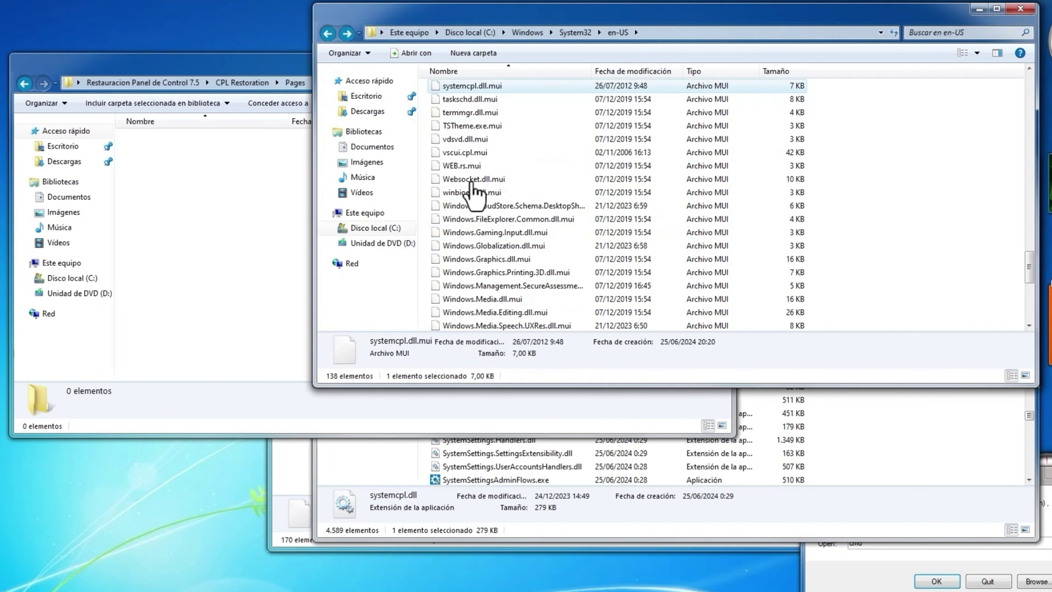
Go back to the Pages folder and open Windows Cardspace CPL\7 Style\system32
{"action": "left_click", "coordinate": [259, 192]}
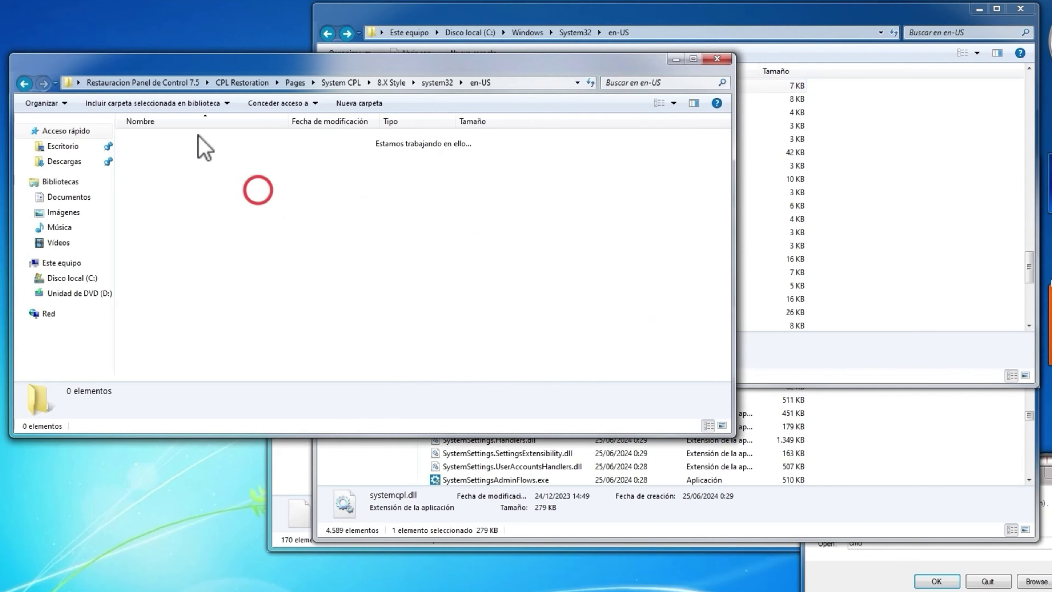
{"action": "left_click", "coordinate": [296, 84]}
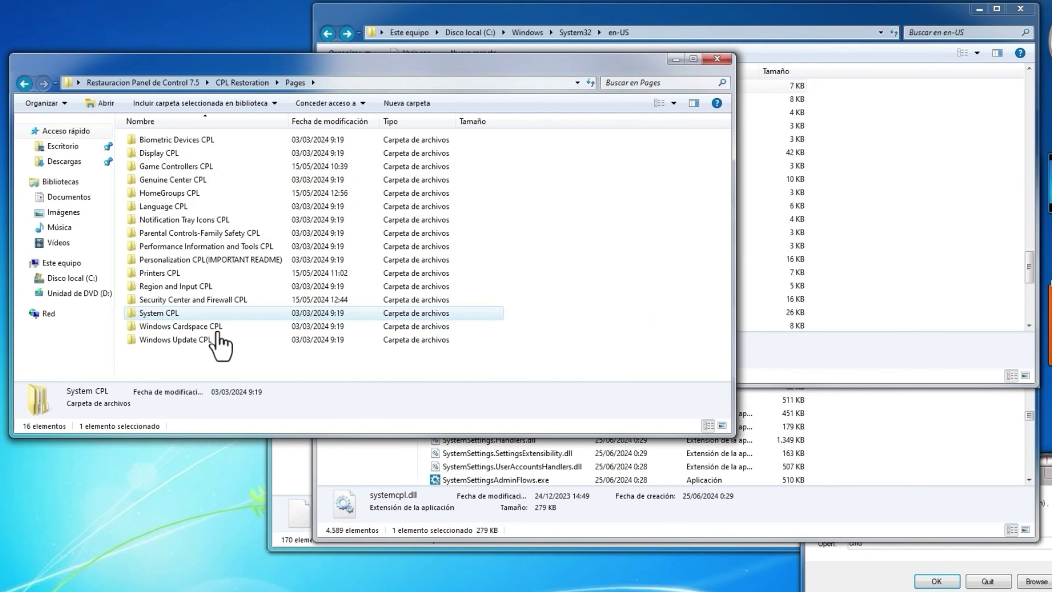
{"action": "double_click", "coordinate": [206, 327]}
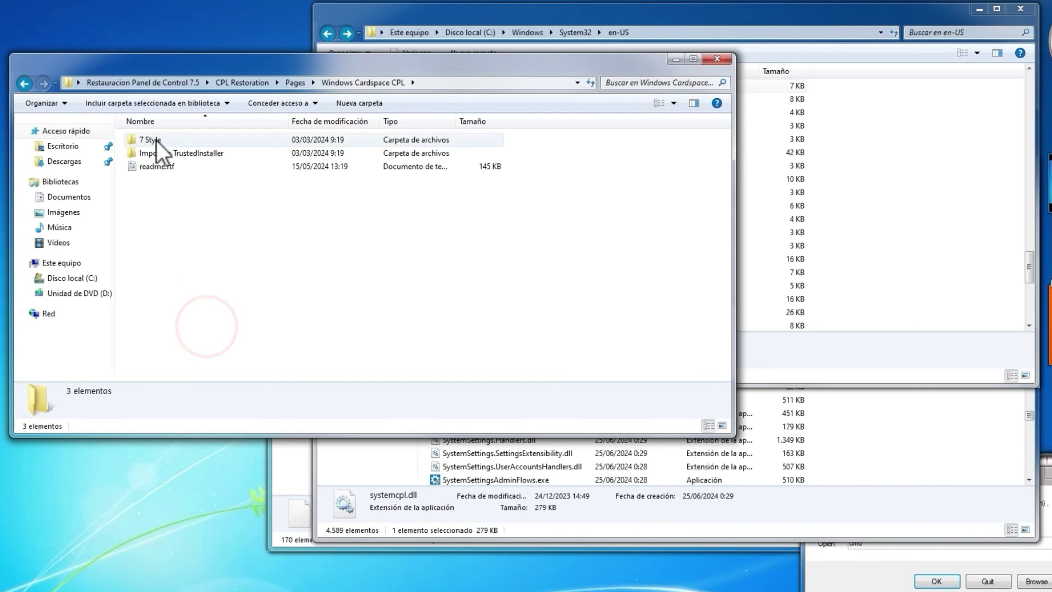
{"action": "double_click", "coordinate": [153, 140]}
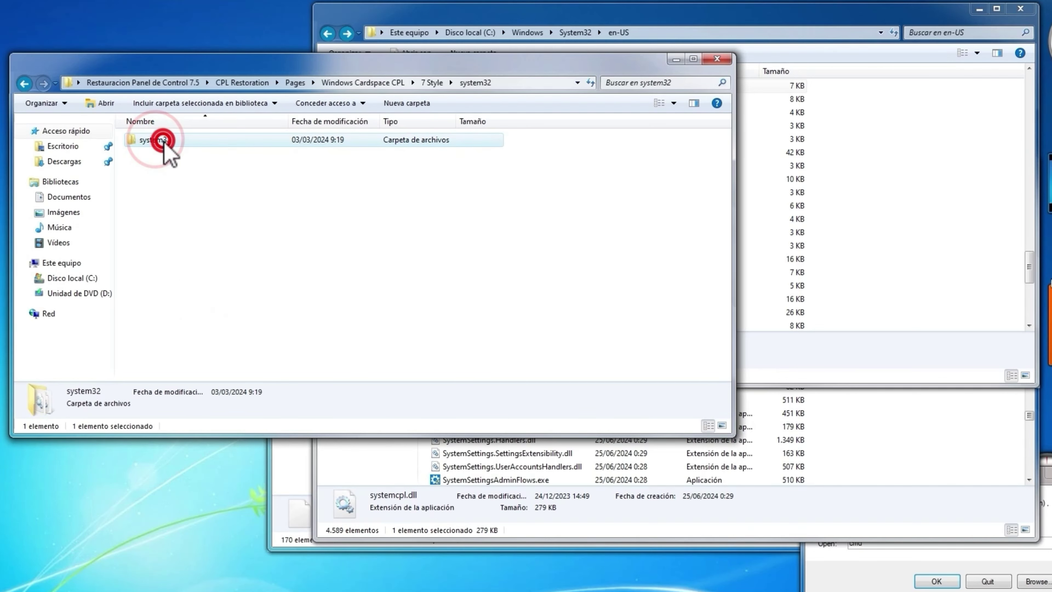
Move icardres.dll.mui from the Windows Cardspace CPL 7 Style en-US folder into Windows\System32\en-US, granting administrator permission
{"action": "double_click", "coordinate": [160, 140]}
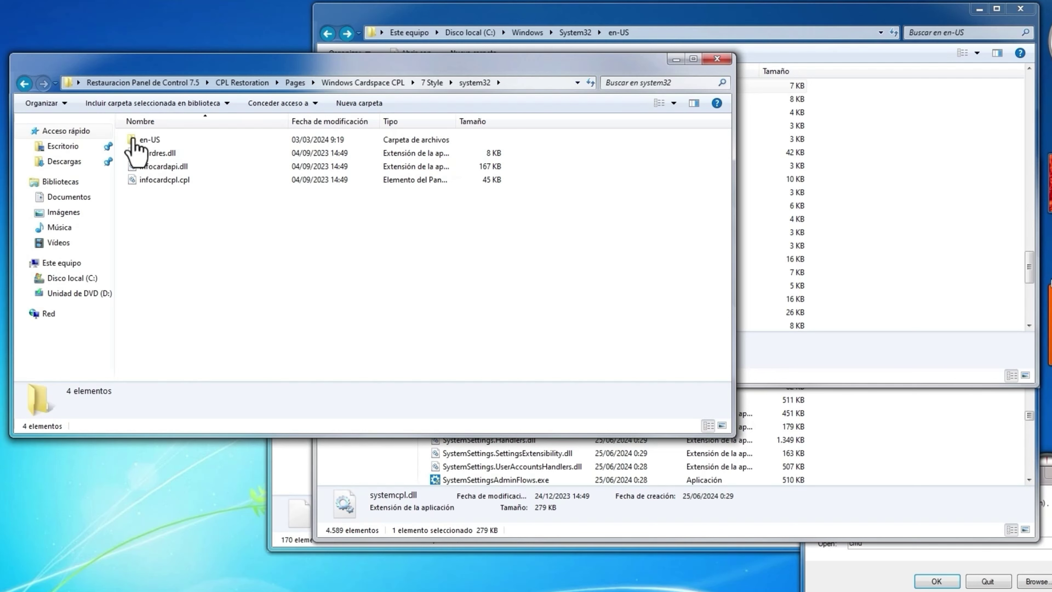
{"action": "double_click", "coordinate": [155, 140]}
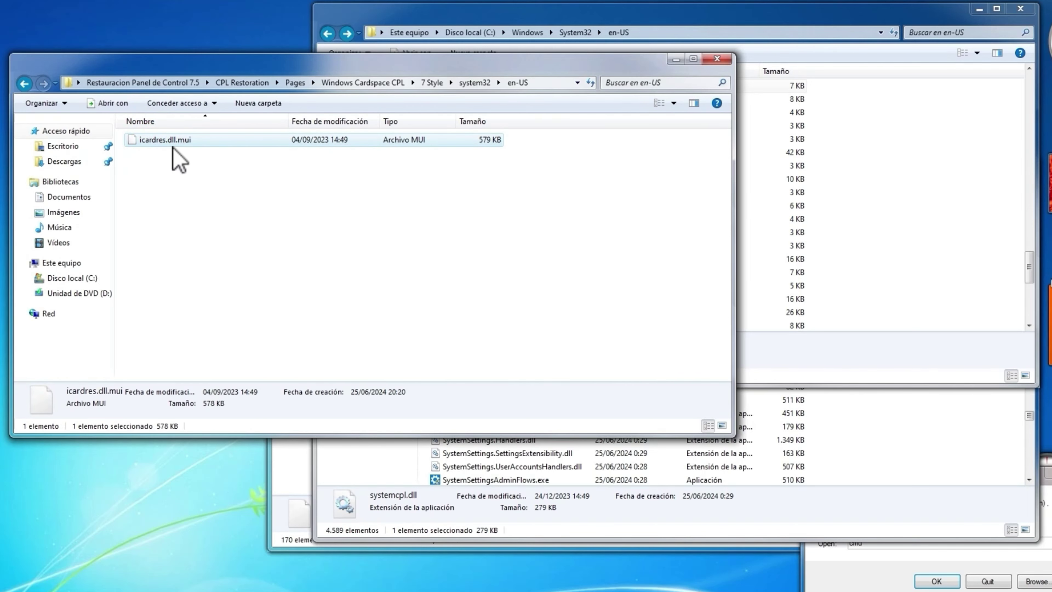
{"action": "left_click_drag", "start_coordinate": [204, 147], "coordinate": [923, 188]}
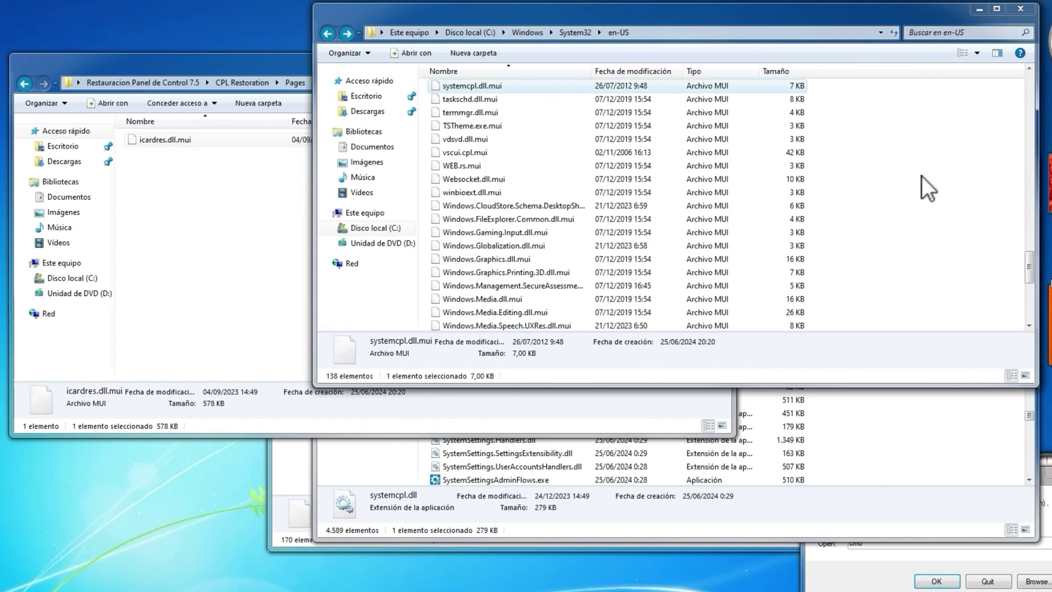
{"action": "left_click", "coordinate": [532, 385]}
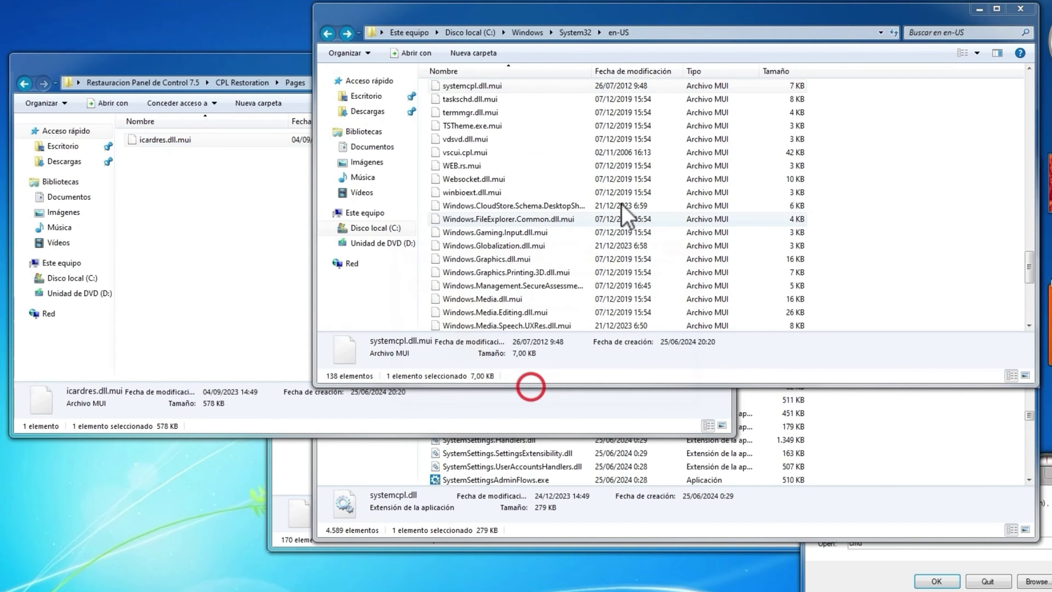
Move icardres.dll, infocardapi.dll and infocardcpl.cpl from the Cardspace 7 Style system32 folder into Windows\System32
{"action": "left_click", "coordinate": [168, 205]}
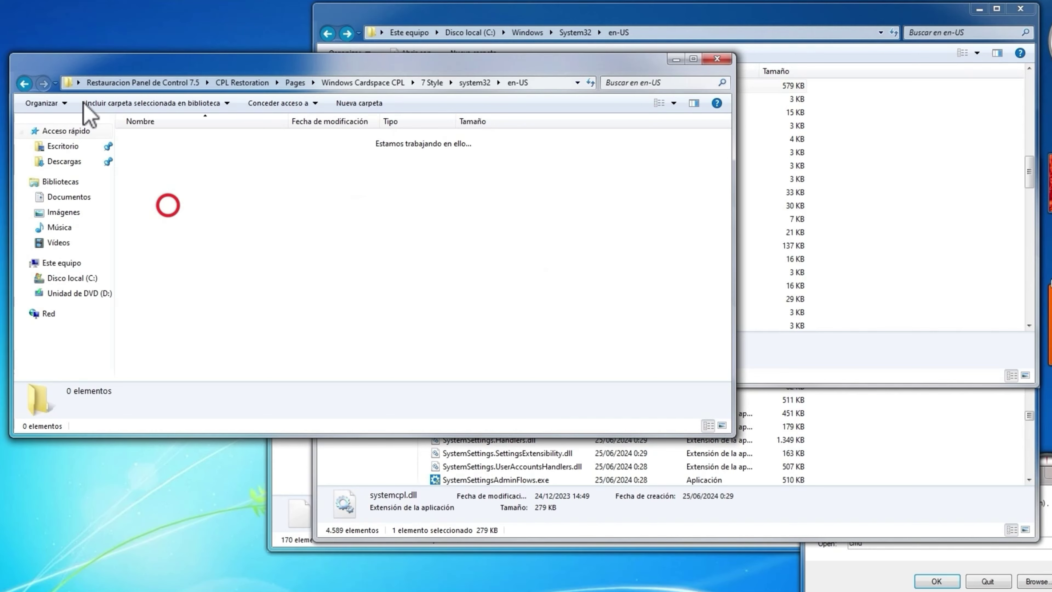
{"action": "left_click", "coordinate": [31, 84]}
{"action": "left_click_drag", "start_coordinate": [185, 195], "coordinate": [290, 150]}
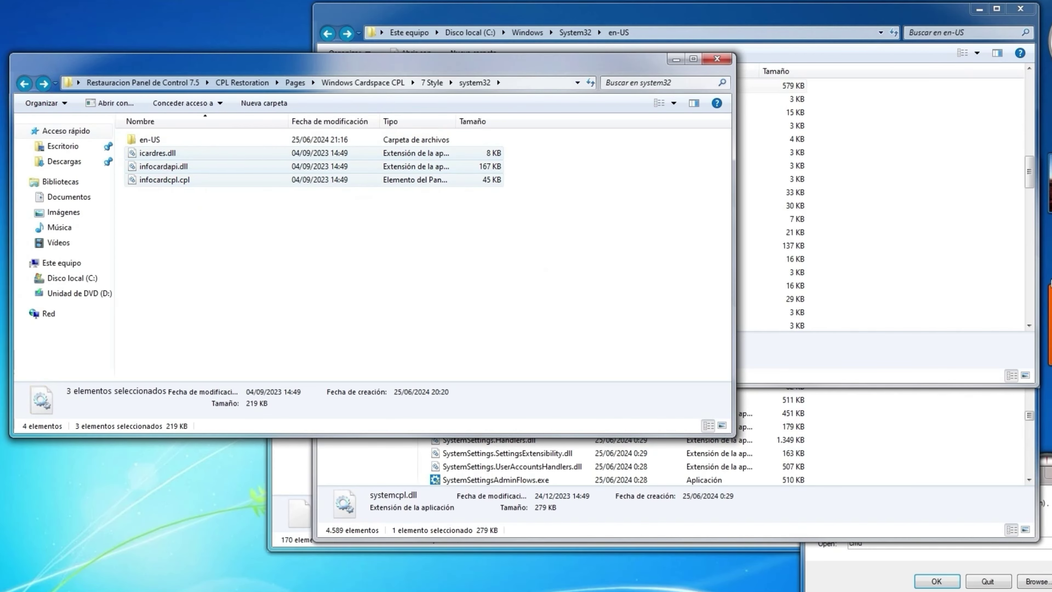
{"action": "left_click_drag", "start_coordinate": [176, 151], "coordinate": [933, 376]}
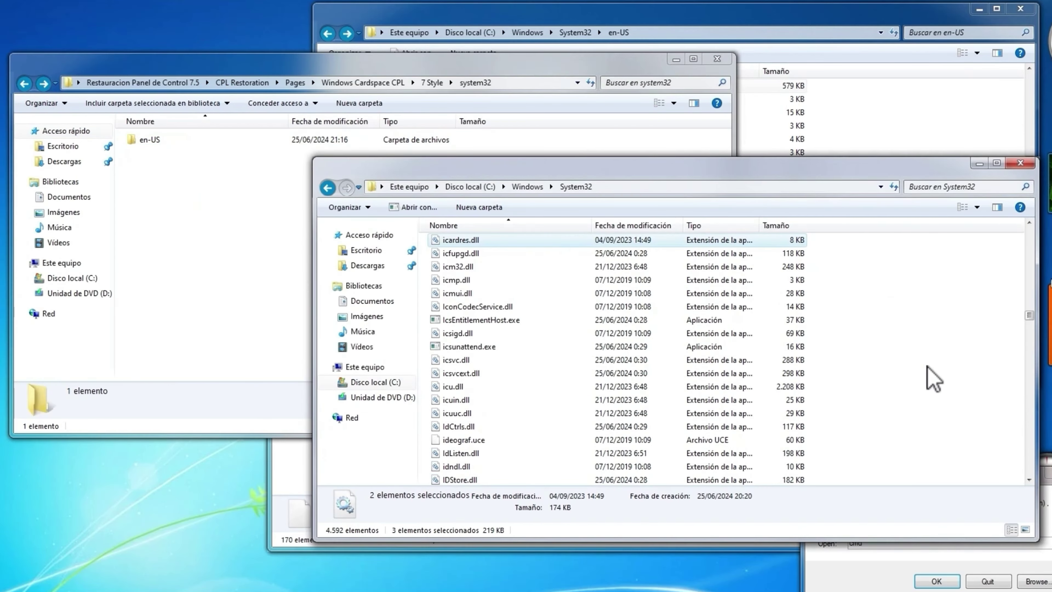
Open the Windows Cardspace CPL folder Import as TrustedInstaller and launch cmd with TrustedInstaller privileges
{"action": "left_click", "coordinate": [19, 84]}
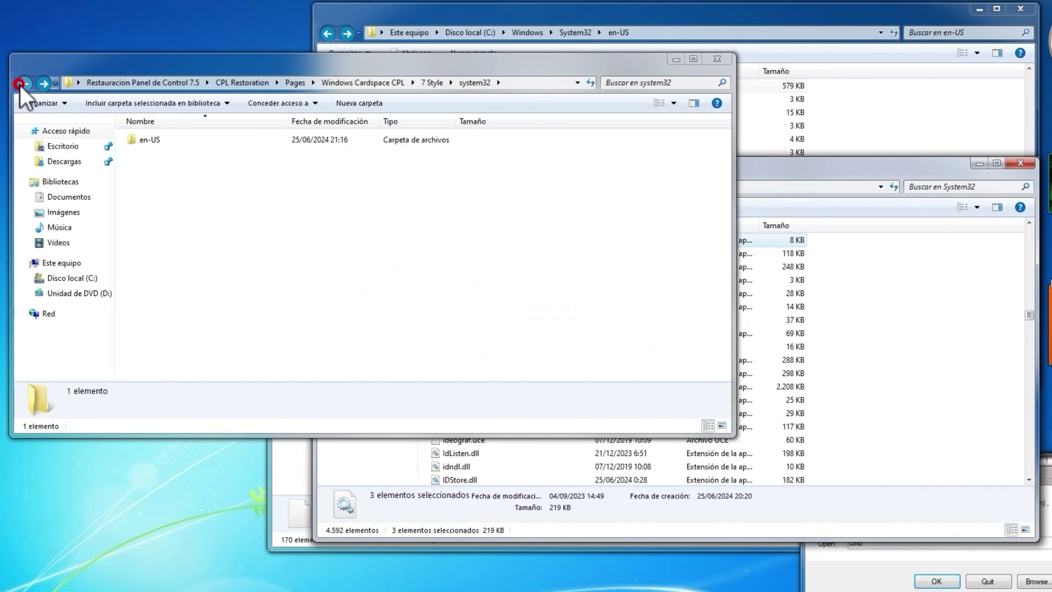
{"action": "left_click", "coordinate": [22, 84]}
{"action": "double_click", "coordinate": [210, 153]}
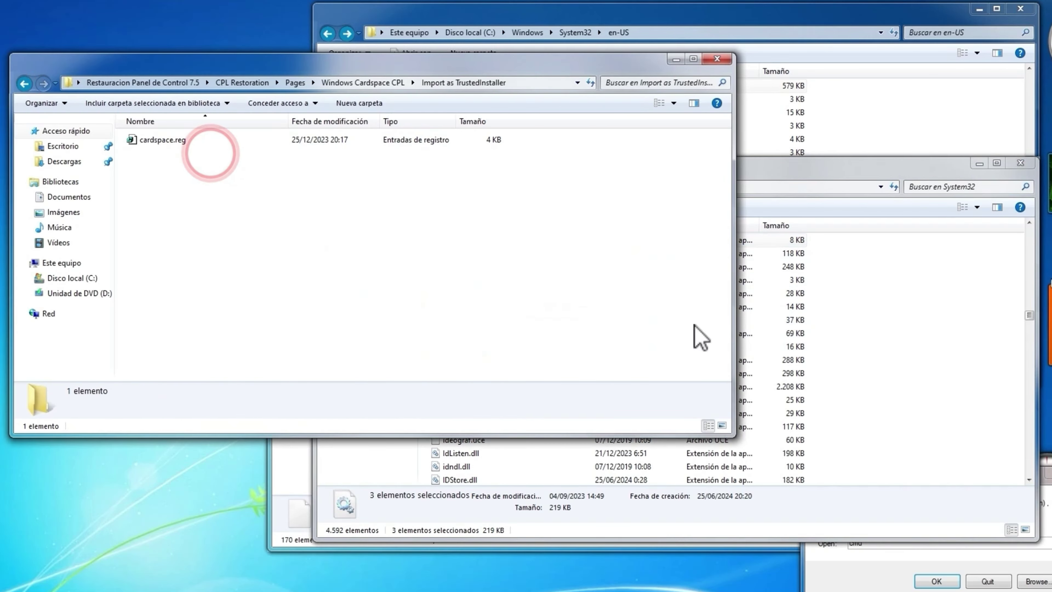
{"action": "left_click", "coordinate": [857, 571]}
{"action": "left_click", "coordinate": [937, 580]}
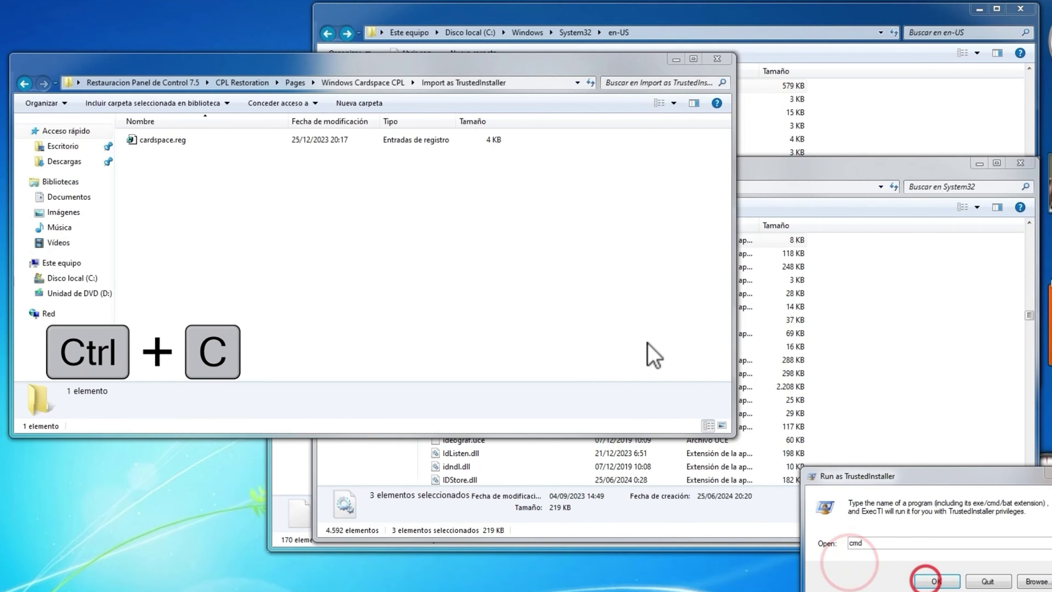
Copy the path of the Cardspace Import as TrustedInstaller folder and change to it with cd in the command prompt
{"action": "left_click_drag", "start_coordinate": [428, 117], "coordinate": [673, 214]}
{"action": "left_click", "coordinate": [528, 87]}
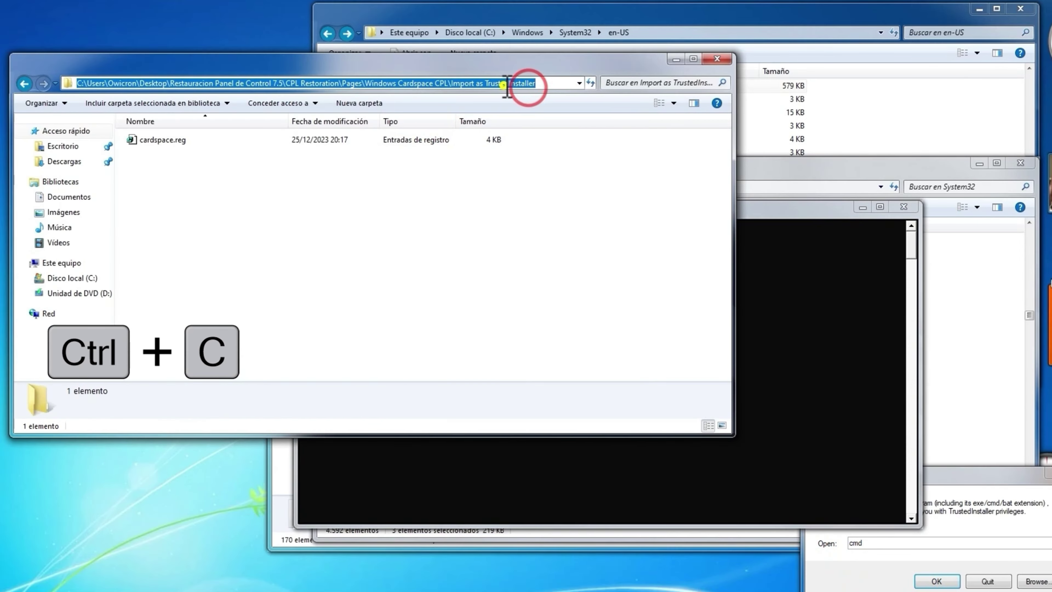
{"action": "left_click", "coordinate": [810, 216]}
{"action": "type", "text": "cd"}
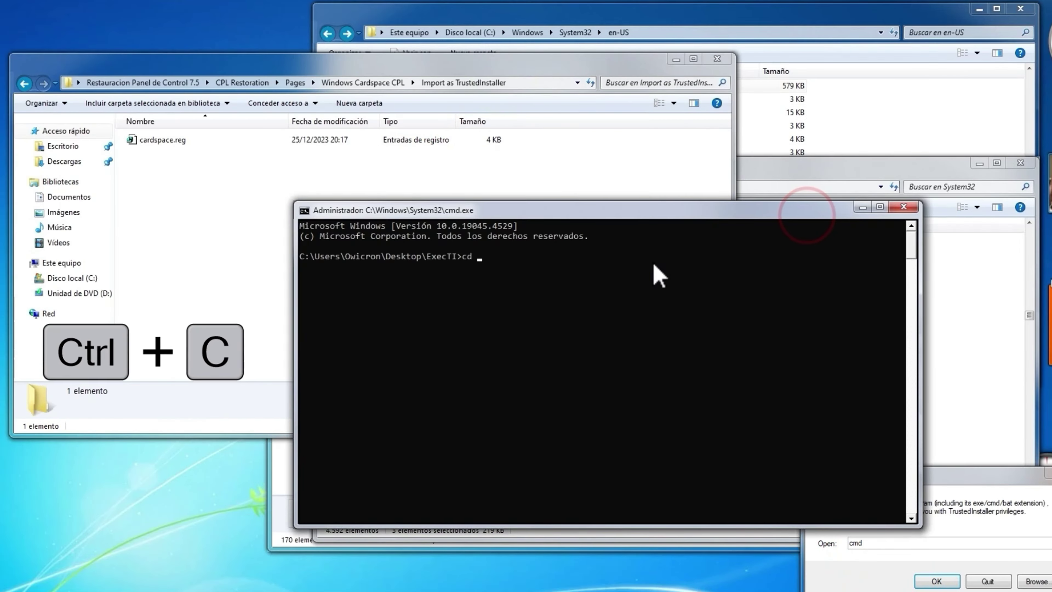
{"action": "right_click", "coordinate": [529, 275]}
{"action": "key", "text": "Return"}
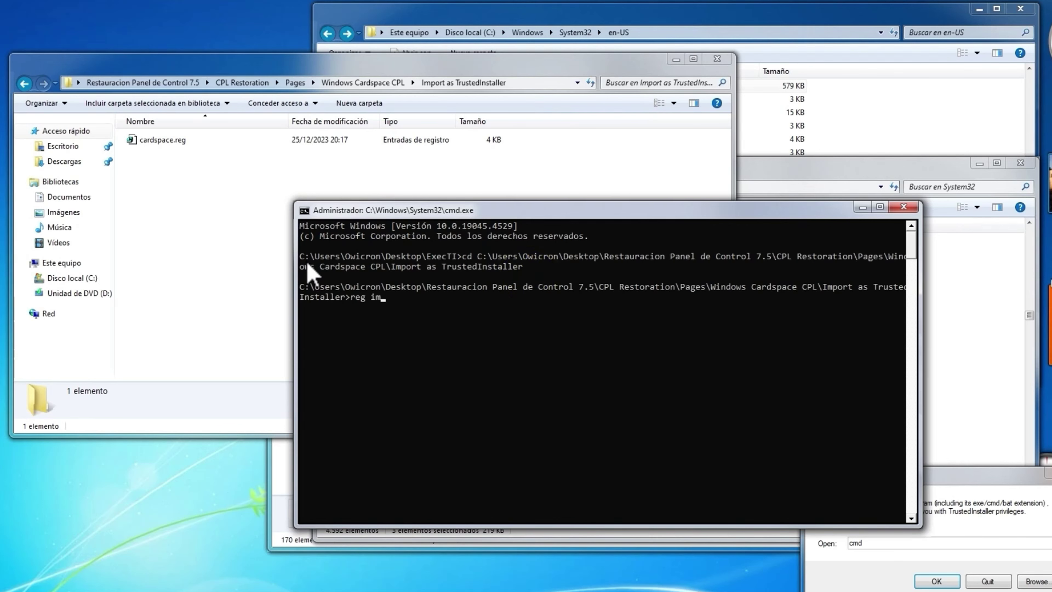
Import the Cardspace registry file with reg import "cardspace.reg" and close the command prompt
{"action": "left_click", "coordinate": [152, 139]}
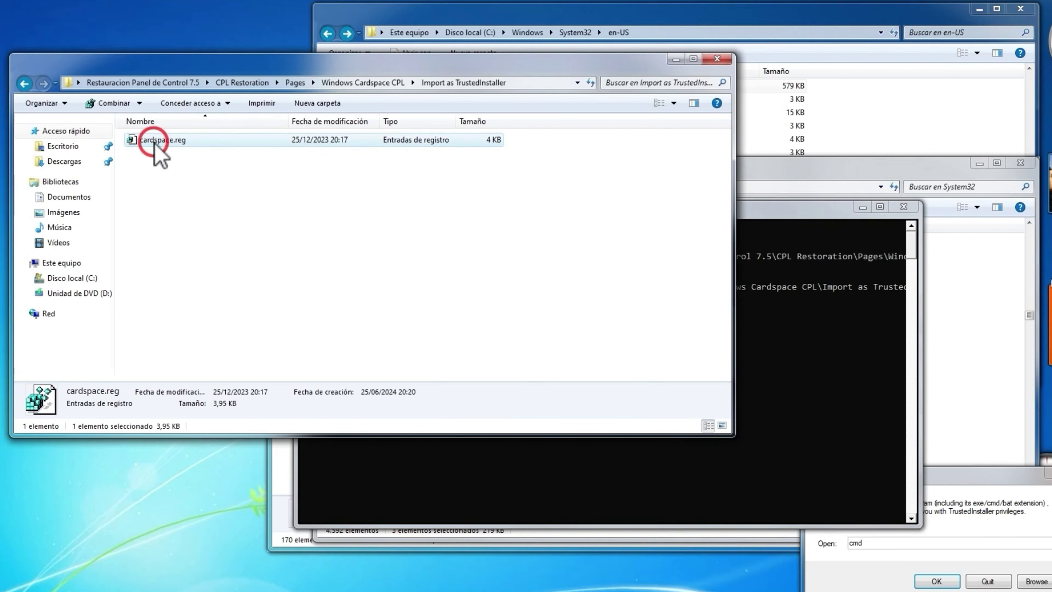
{"action": "right_click", "coordinate": [154, 143]}
{"action": "left_click", "coordinate": [237, 398]}
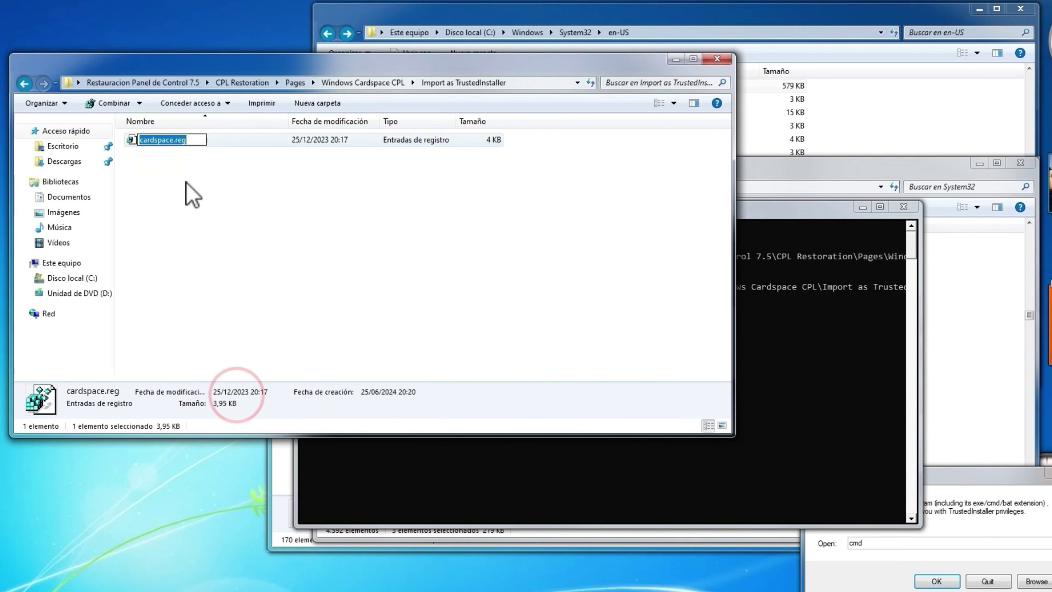
{"action": "right_click", "coordinate": [183, 142]}
{"action": "left_click", "coordinate": [231, 187]}
{"action": "left_click", "coordinate": [757, 214]}
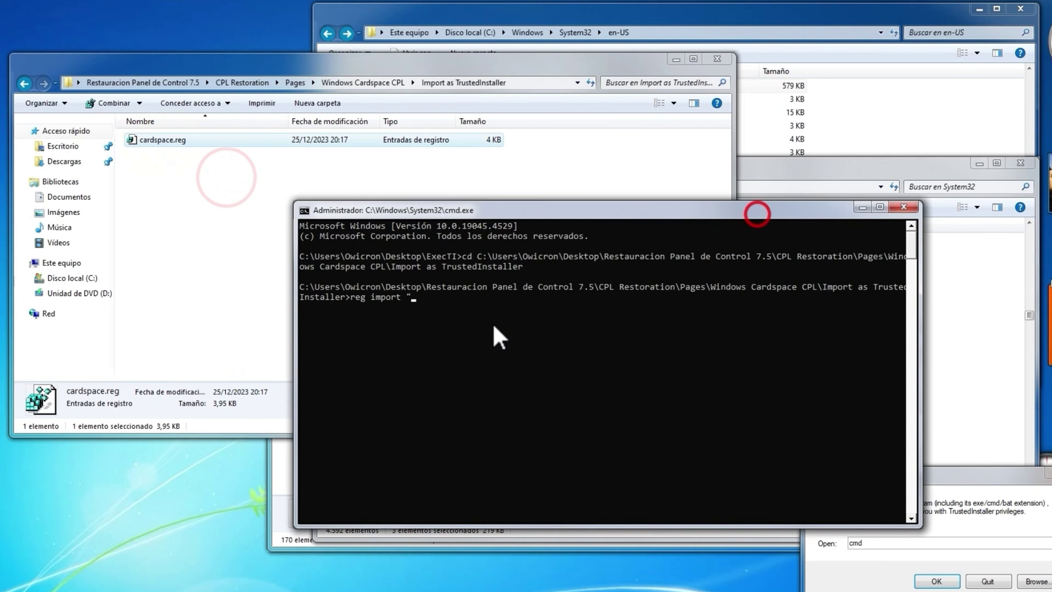
{"action": "key", "text": "Return"}
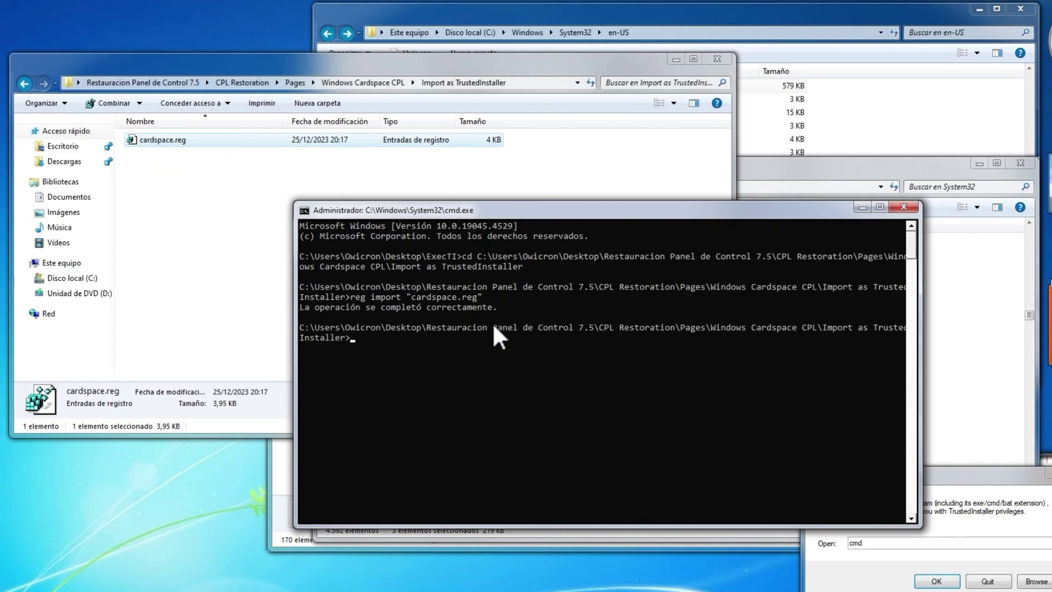
{"action": "left_click", "coordinate": [904, 208]}
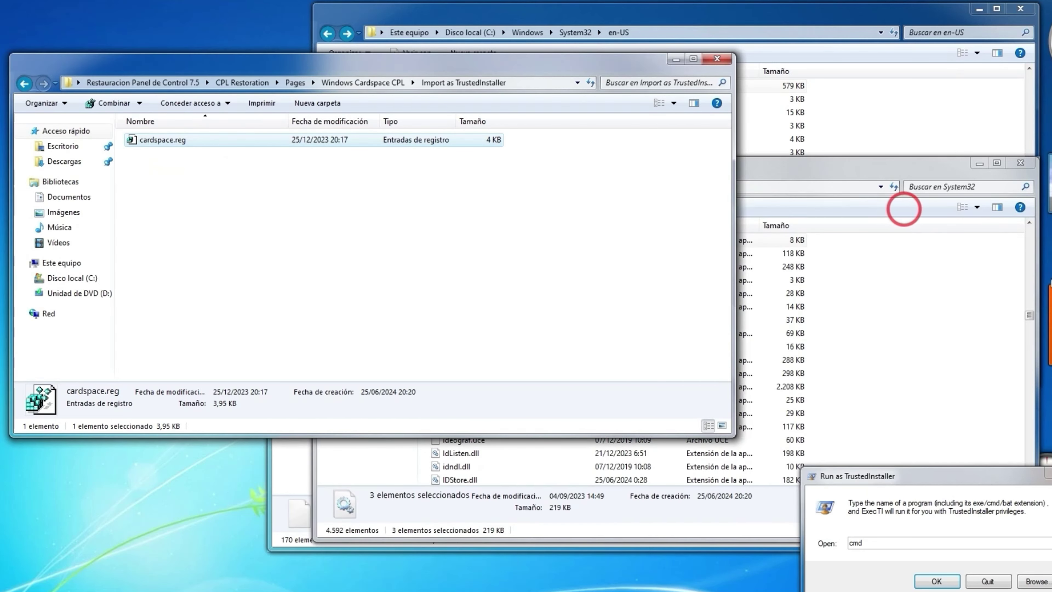
Return to the Pages folder and open Windows Update CPL\7 Style\system32
{"action": "left_click", "coordinate": [294, 82]}
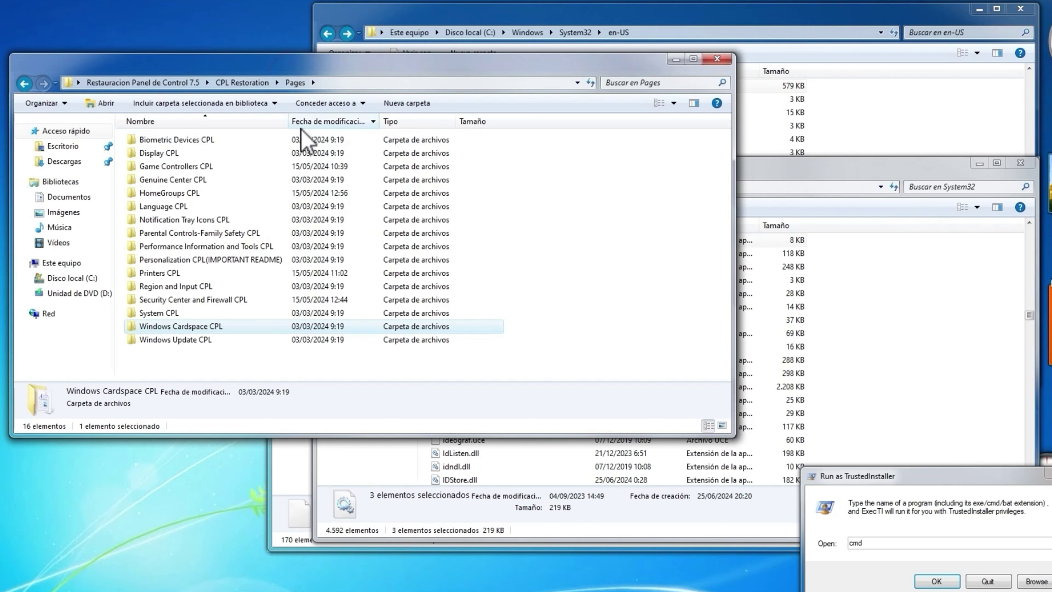
{"action": "left_click", "coordinate": [171, 339]}
{"action": "double_click", "coordinate": [173, 339]}
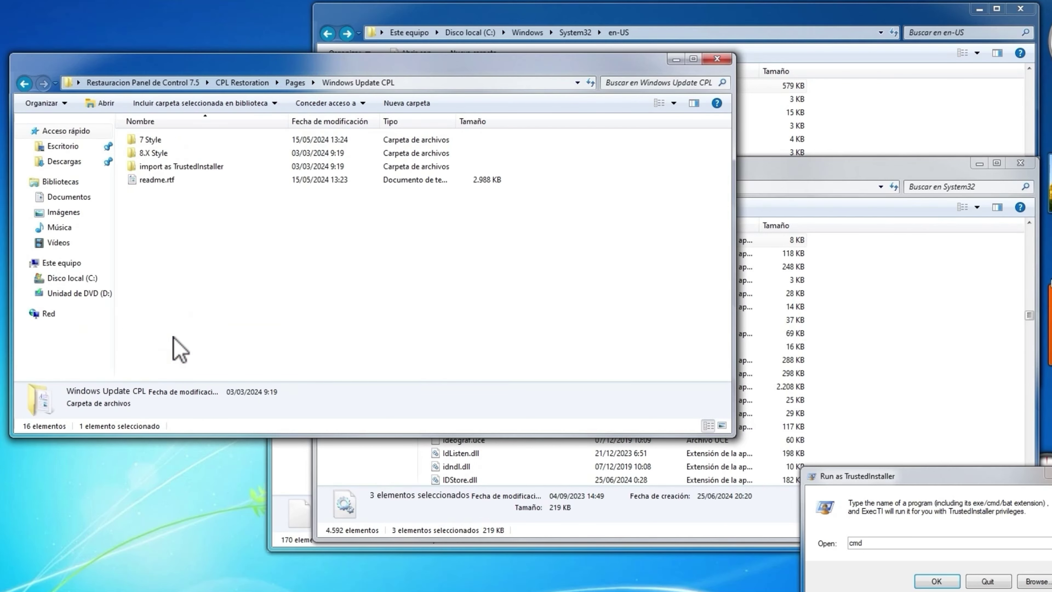
{"action": "left_click", "coordinate": [154, 139]}
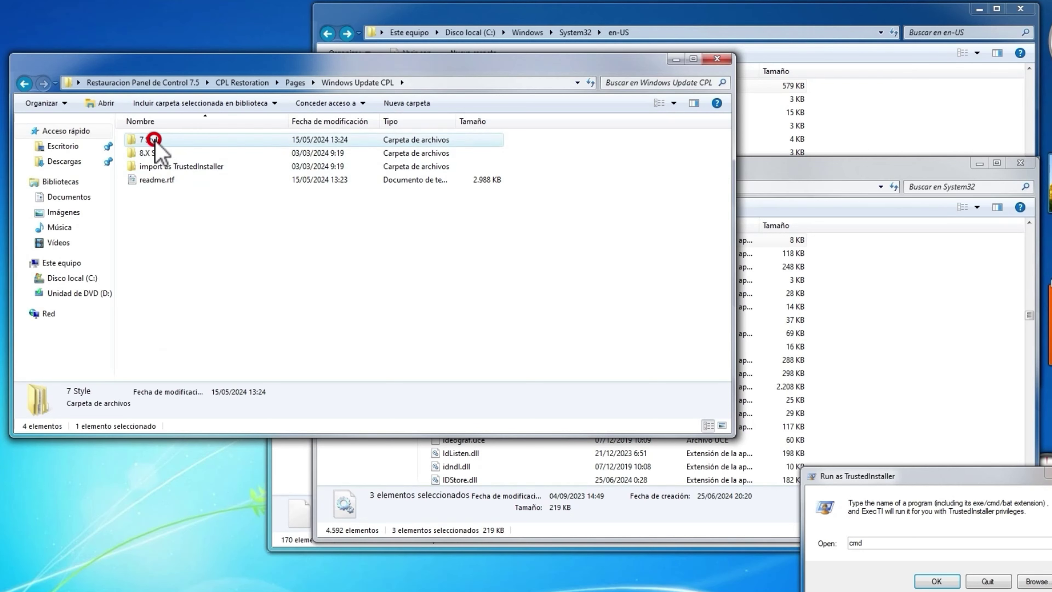
{"action": "double_click", "coordinate": [154, 140]}
{"action": "double_click", "coordinate": [151, 141]}
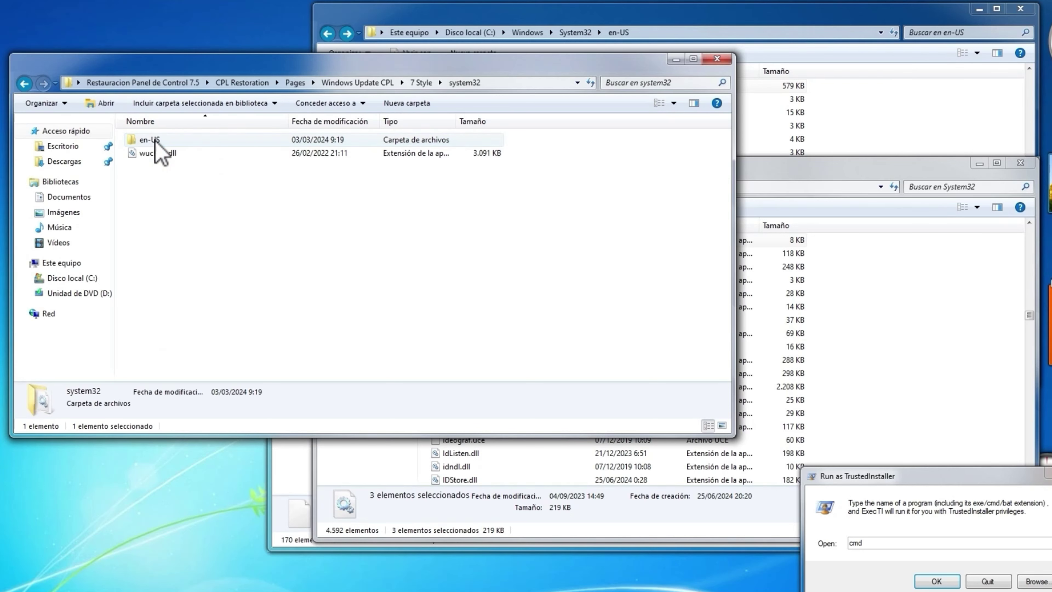
Move wucltux.dll from the Windows Update 7 Style system32 folder into Windows\System32
{"action": "left_click", "coordinate": [173, 153]}
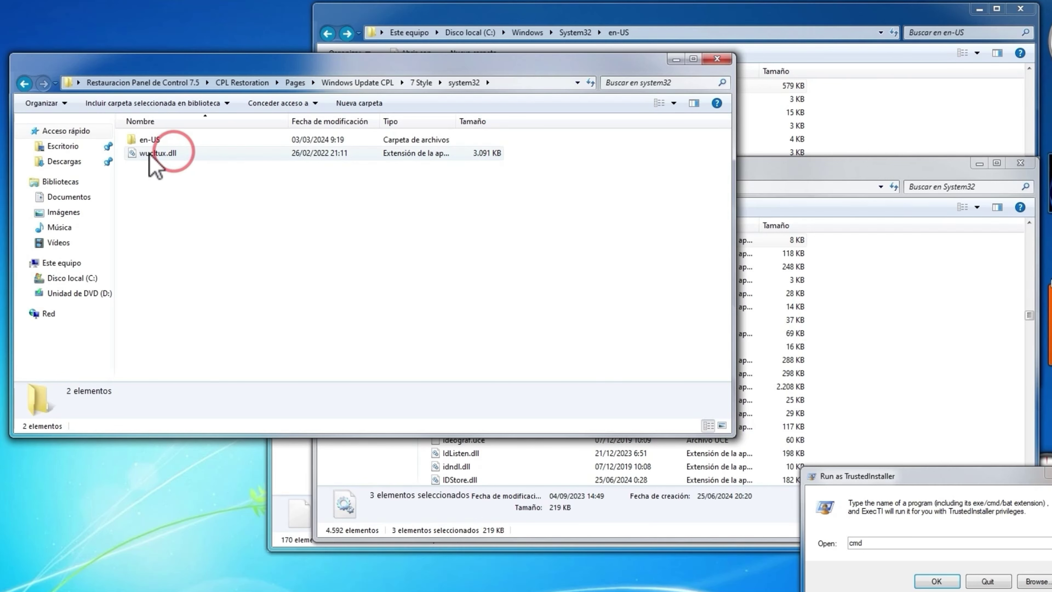
{"action": "left_click_drag", "start_coordinate": [150, 158], "coordinate": [926, 309]}
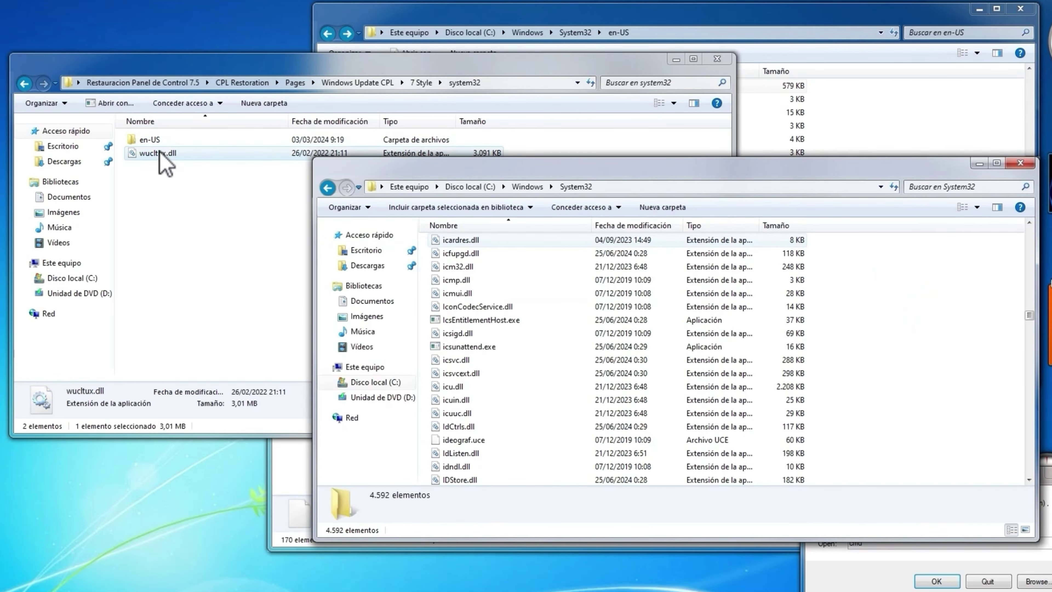
{"action": "left_click_drag", "start_coordinate": [156, 154], "coordinate": [936, 379]}
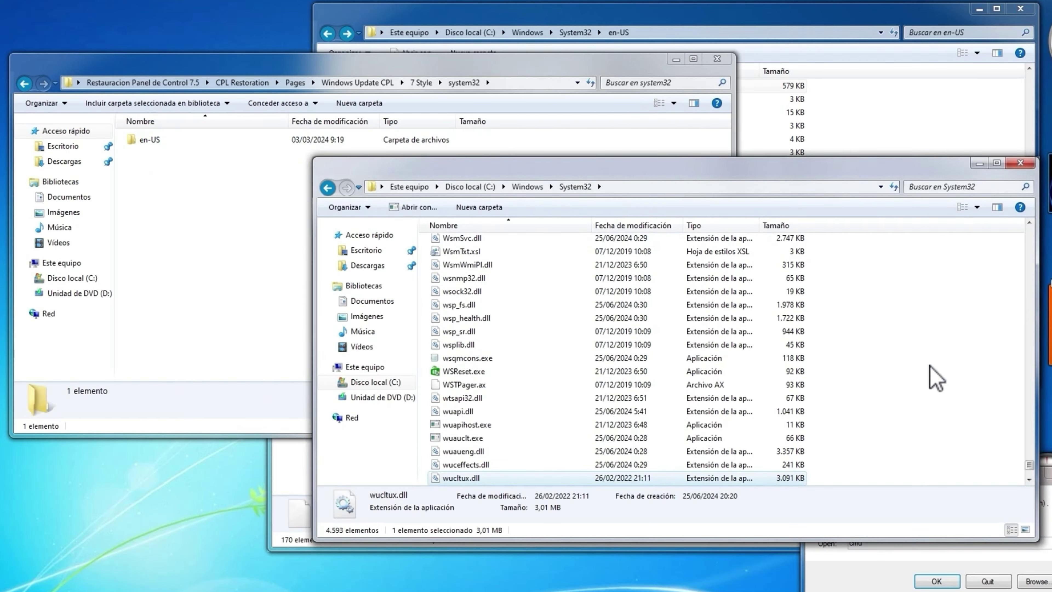
Move wucltux.dll.mui from the Windows Update 7 Style en-US folder into Windows\System32\en-US, granting administrator permission
{"action": "double_click", "coordinate": [149, 139]}
{"action": "left_click", "coordinate": [168, 140]}
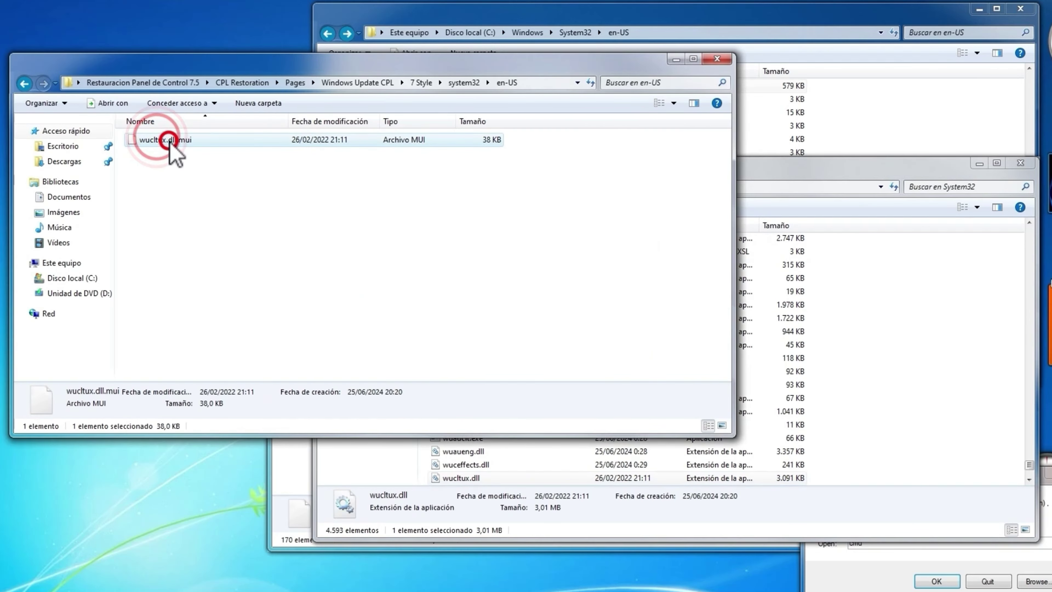
{"action": "left_click", "coordinate": [810, 17]}
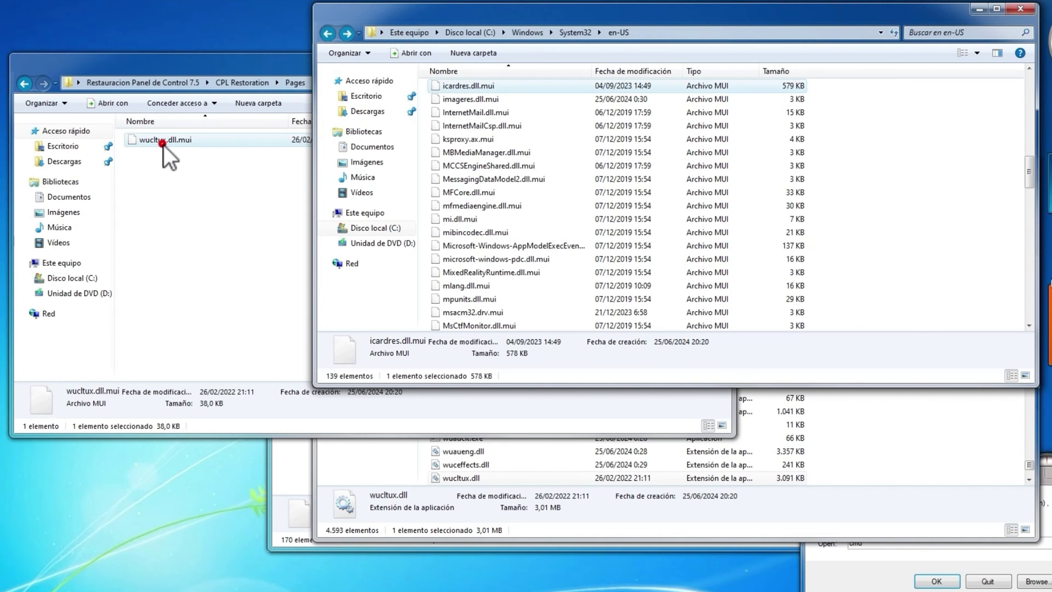
{"action": "left_click_drag", "start_coordinate": [163, 143], "coordinate": [730, 199]}
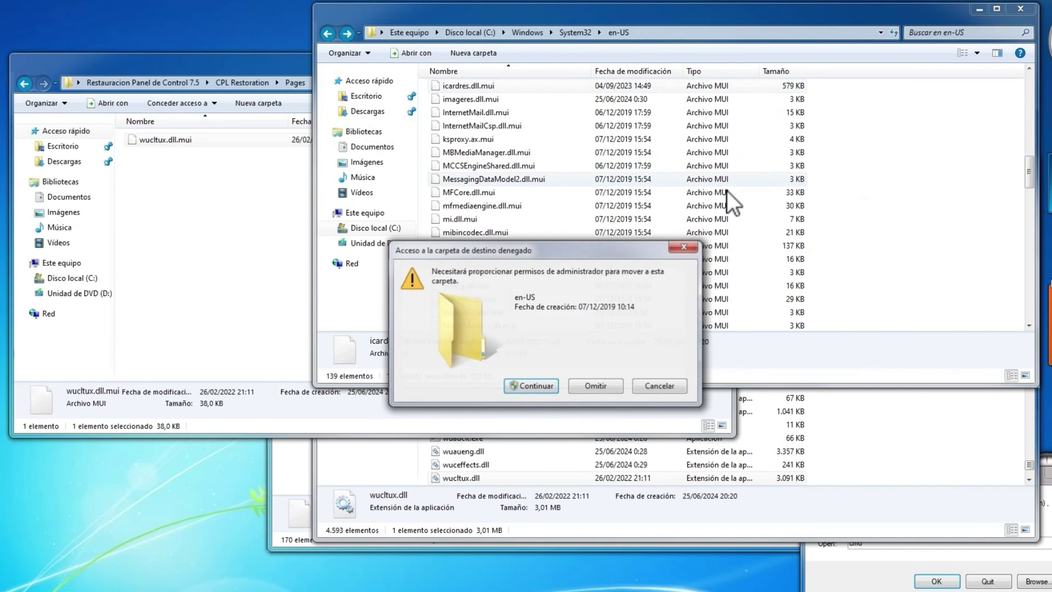
{"action": "left_click", "coordinate": [541, 385]}
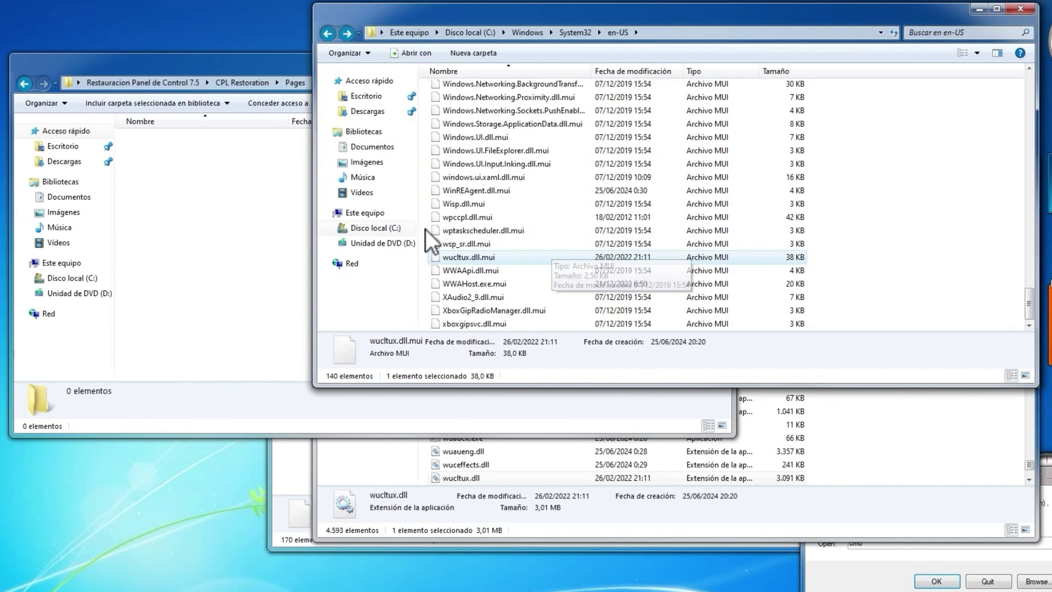
Go back to Windows Update CPL, open its import as TrustedInstaller folder and select WUCLTUX.reg
{"action": "left_click", "coordinate": [23, 84]}
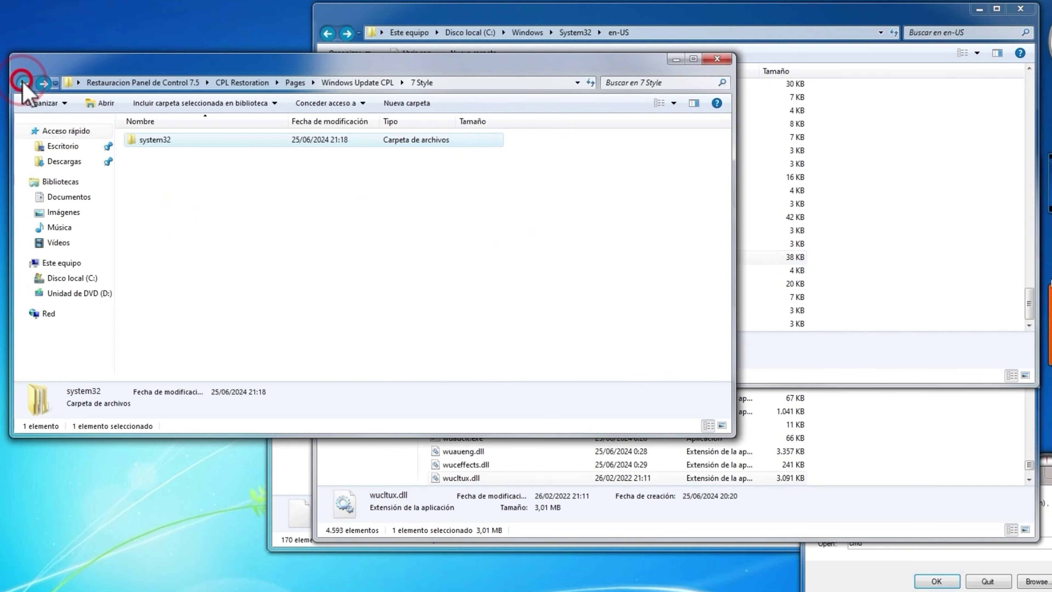
{"action": "left_click", "coordinate": [23, 82]}
{"action": "left_click", "coordinate": [168, 162]}
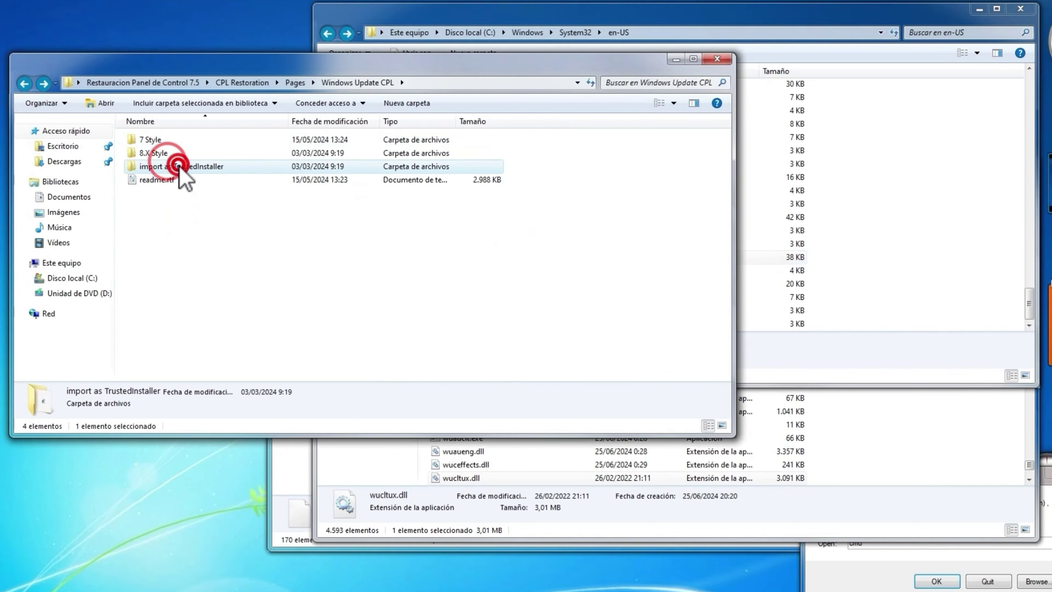
{"action": "double_click", "coordinate": [179, 166]}
{"action": "left_click", "coordinate": [180, 140]}
Copy the Windows Update import as TrustedInstaller folder path and change to it with cd in a TrustedInstaller command prompt
{"action": "key", "text": "ctrl+c"}
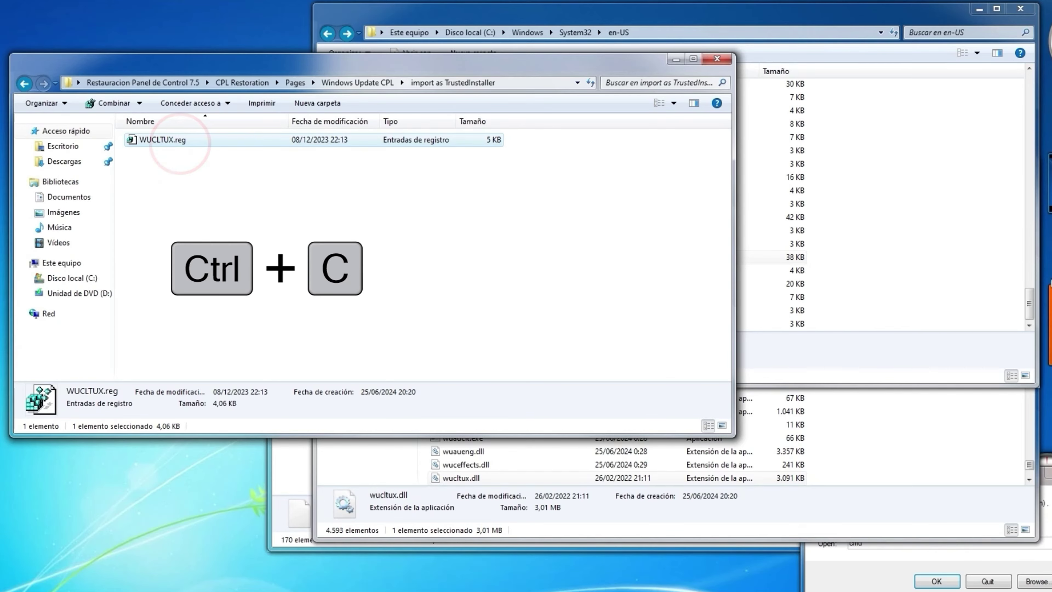
{"action": "left_click", "coordinate": [512, 83]}
{"action": "right_click", "coordinate": [512, 87]}
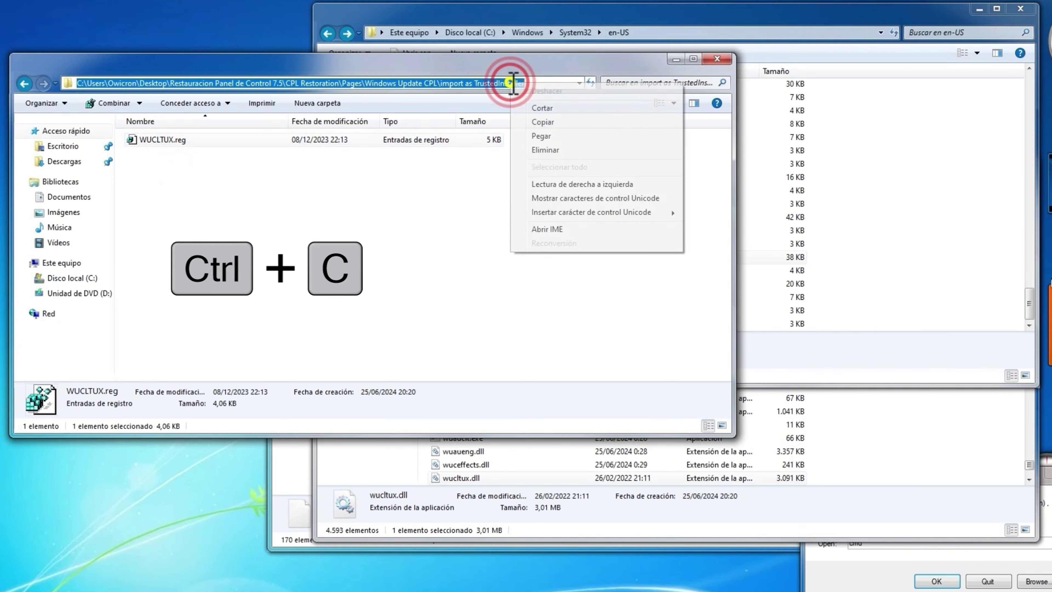
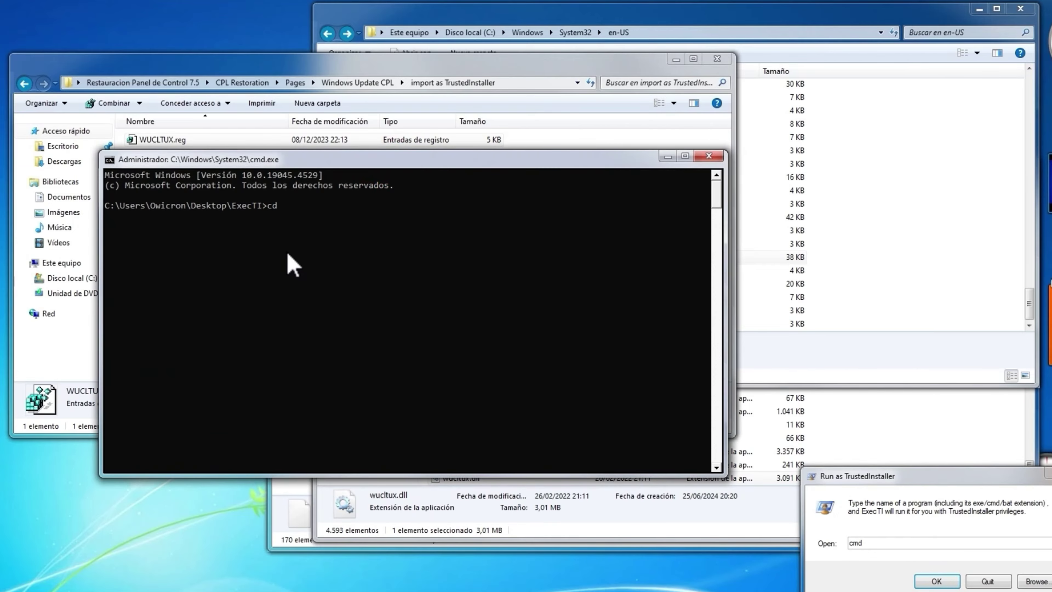
{"action": "right_click", "coordinate": [303, 248]}
{"action": "key", "text": "Return"}
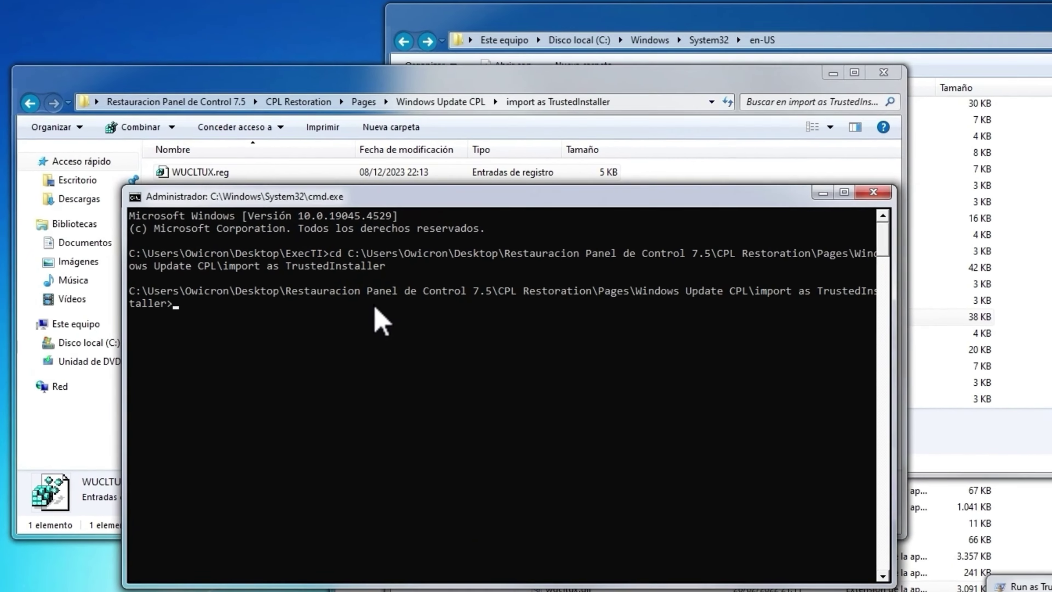
Import WUCLTUX.reg with reg import in the TrustedInstaller command prompt
{"action": "type", "text": "reg import"}
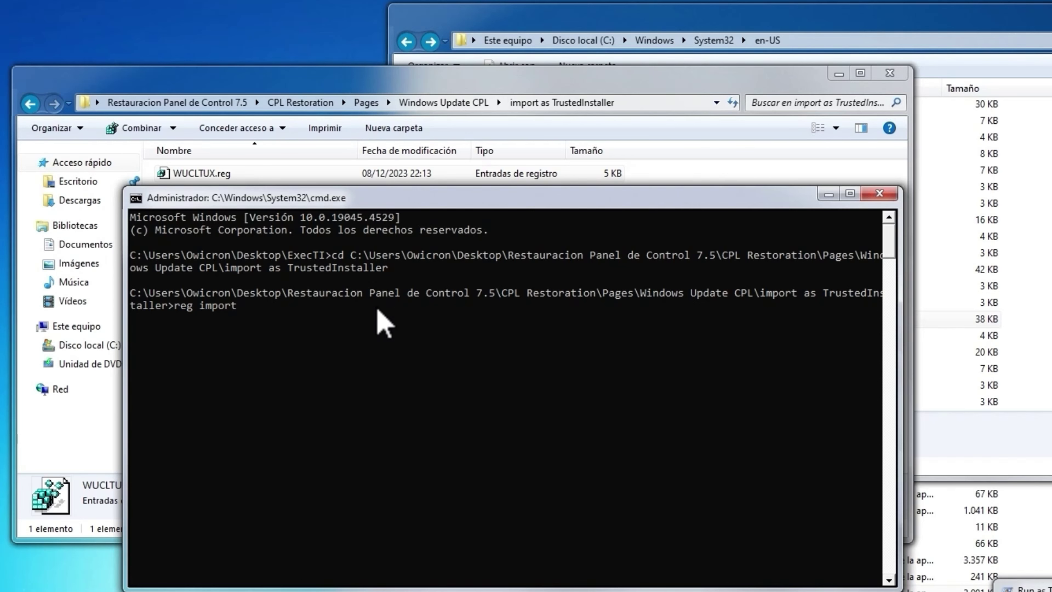
{"action": "type", "text": " \""}
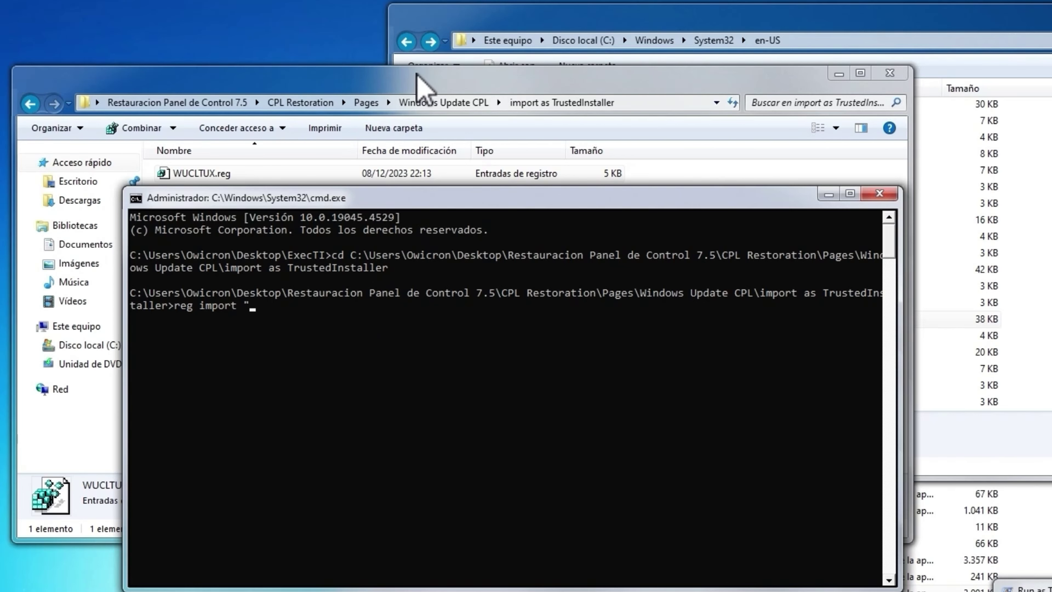
{"action": "left_click", "coordinate": [415, 73]}
{"action": "right_click", "coordinate": [191, 175]}
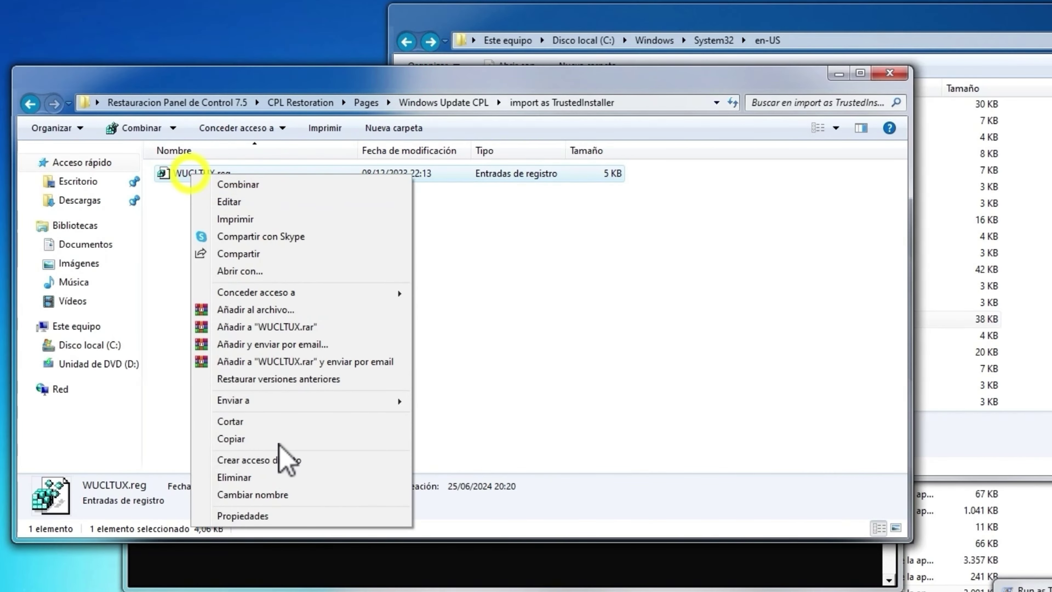
{"action": "left_click", "coordinate": [289, 493]}
{"action": "left_click", "coordinate": [457, 562]}
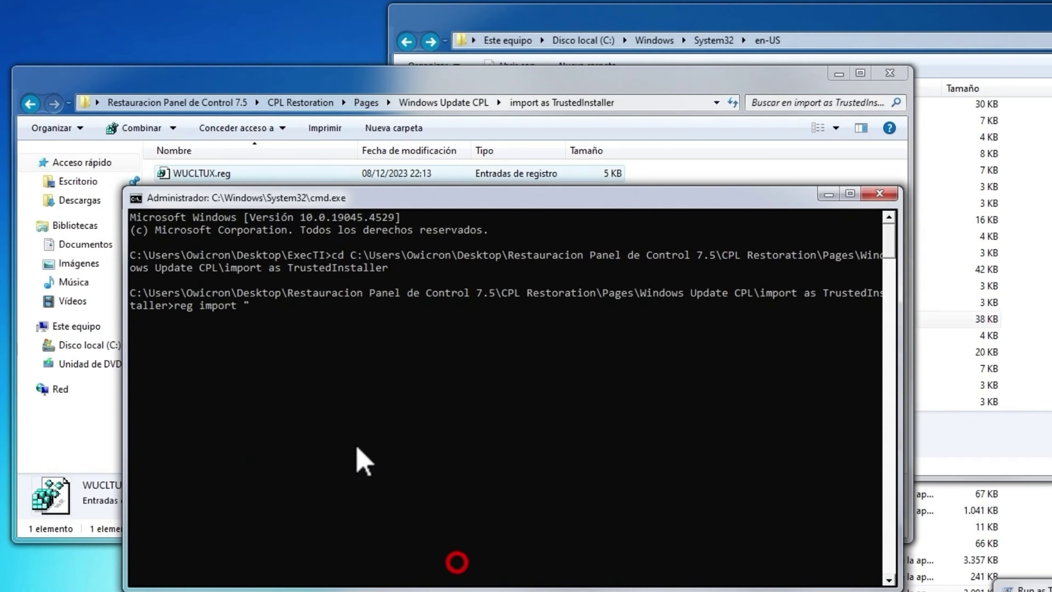
{"action": "left_click", "coordinate": [338, 409]}
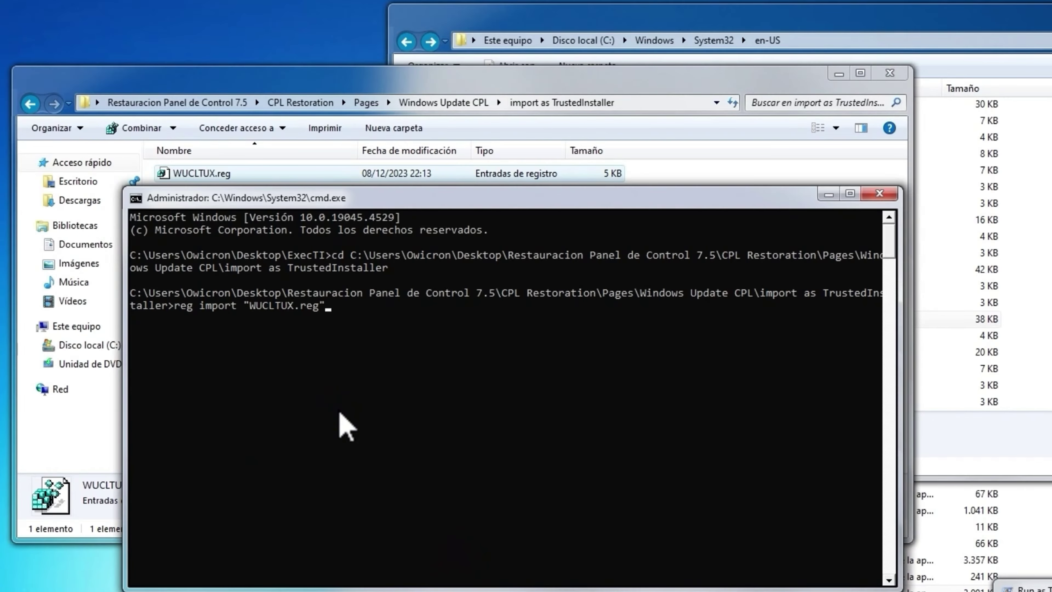
{"action": "key", "text": "Return"}
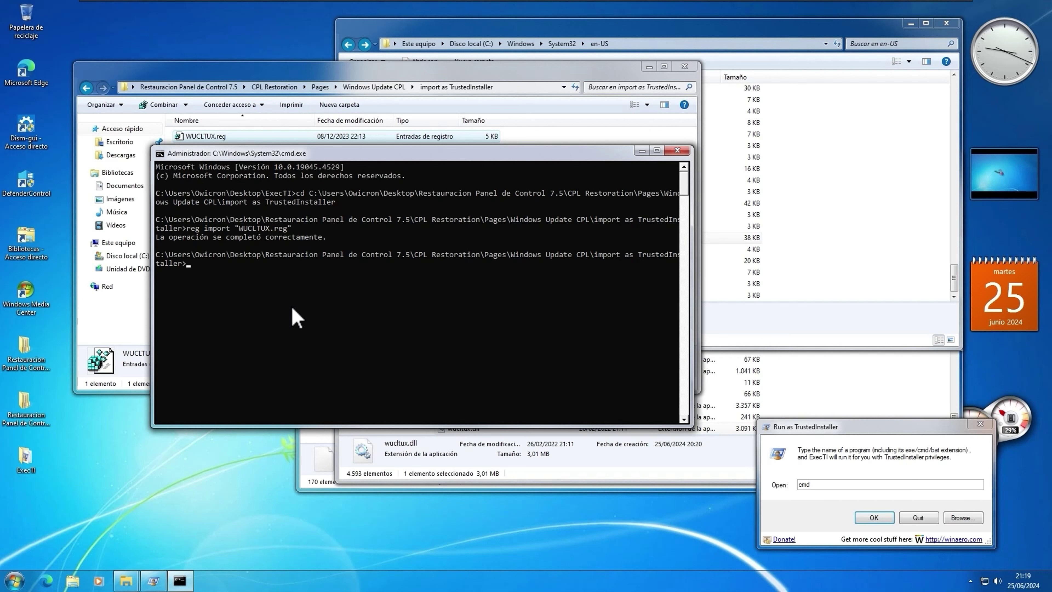
Open a separate Command Prompt as administrator, approve the permission request and move its window clear of the other one
{"action": "left_click", "coordinate": [6, 584]}
{"action": "type", "text": "cmd"}
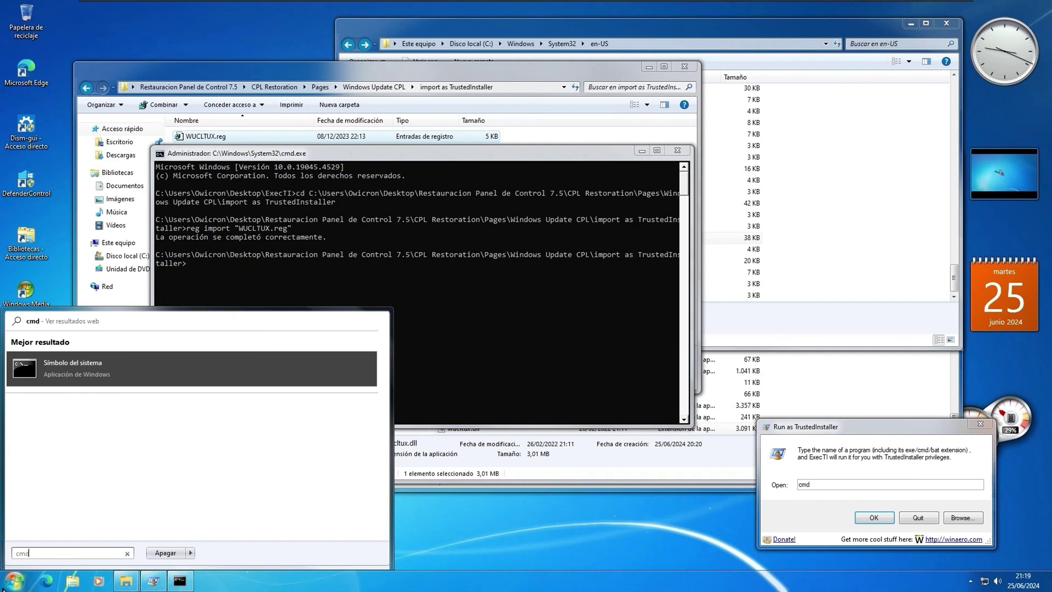
{"action": "right_click", "coordinate": [64, 369]}
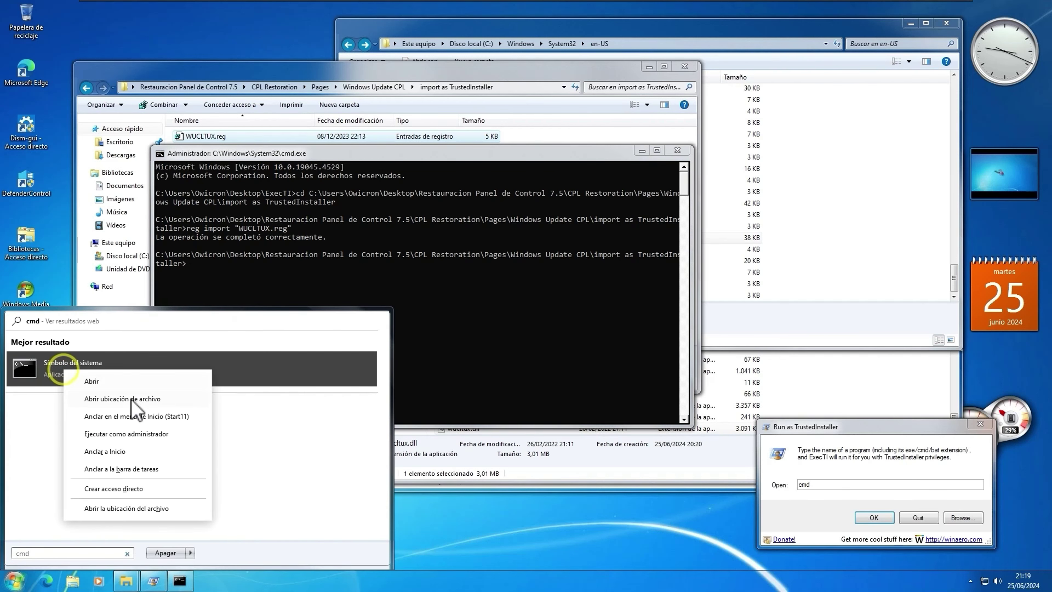
{"action": "left_click", "coordinate": [147, 434]}
{"action": "left_click", "coordinate": [436, 357]}
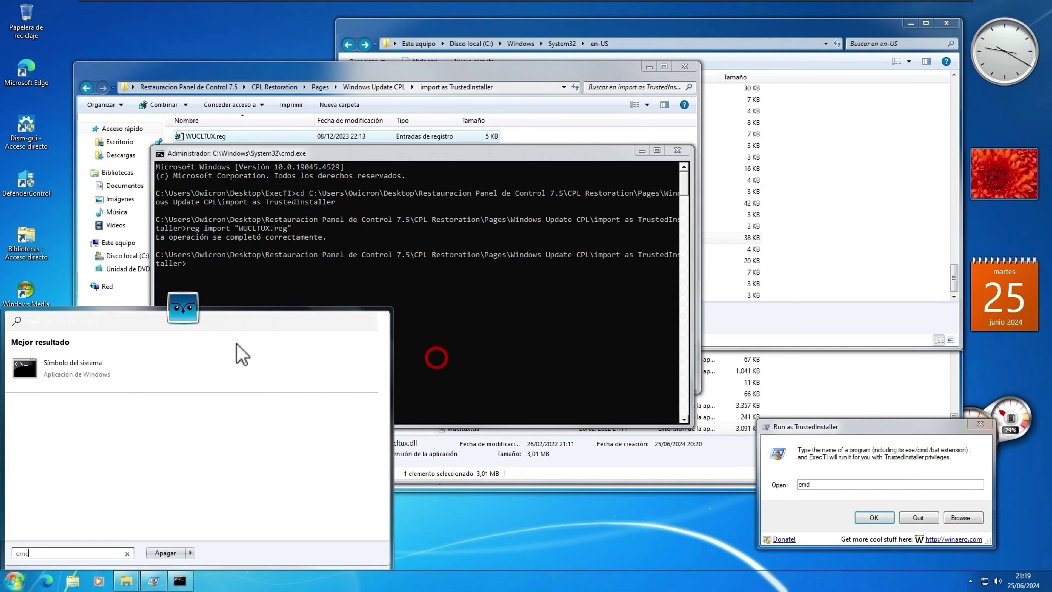
{"action": "left_click_drag", "start_coordinate": [296, 77], "coordinate": [479, 264]}
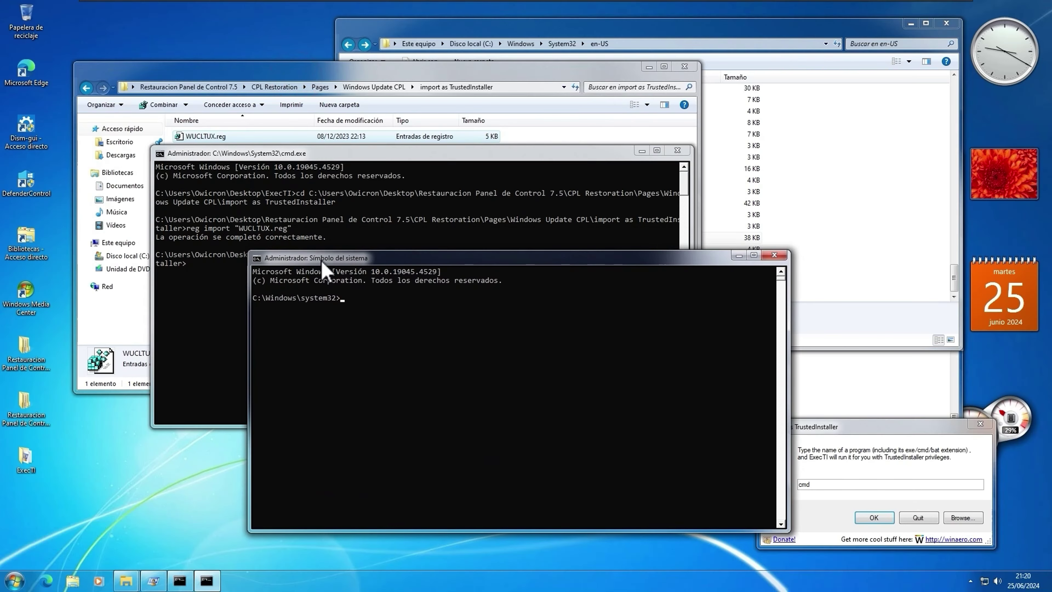
Register wucltux.dll with regsvr32, acknowledge the result, and close both command prompts and the import as TrustedInstaller folder window
{"action": "type", "text": "regsvr32 wucltux.dll"}
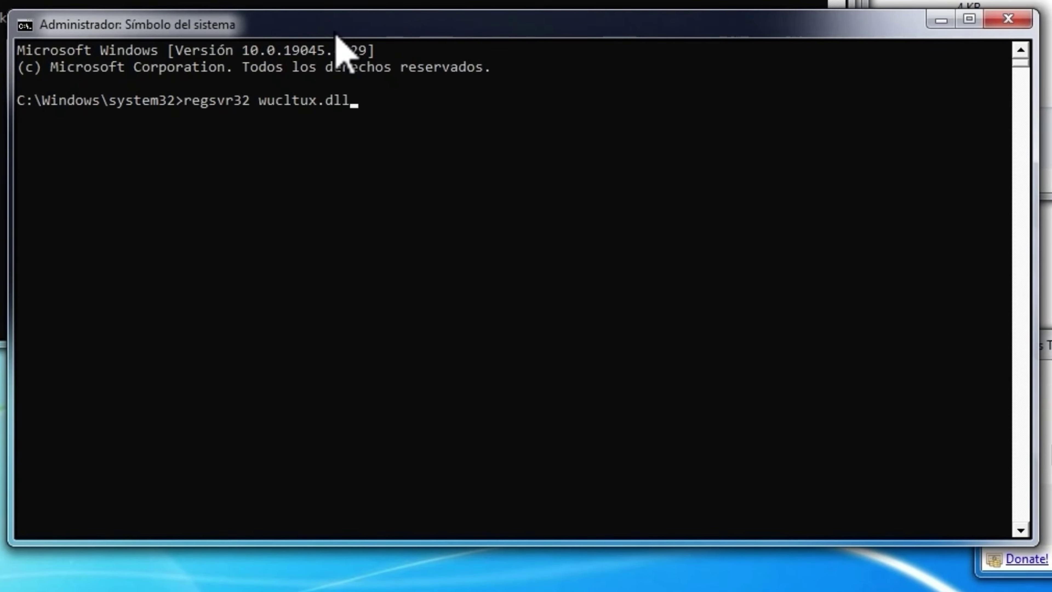
{"action": "key", "text": "Return"}
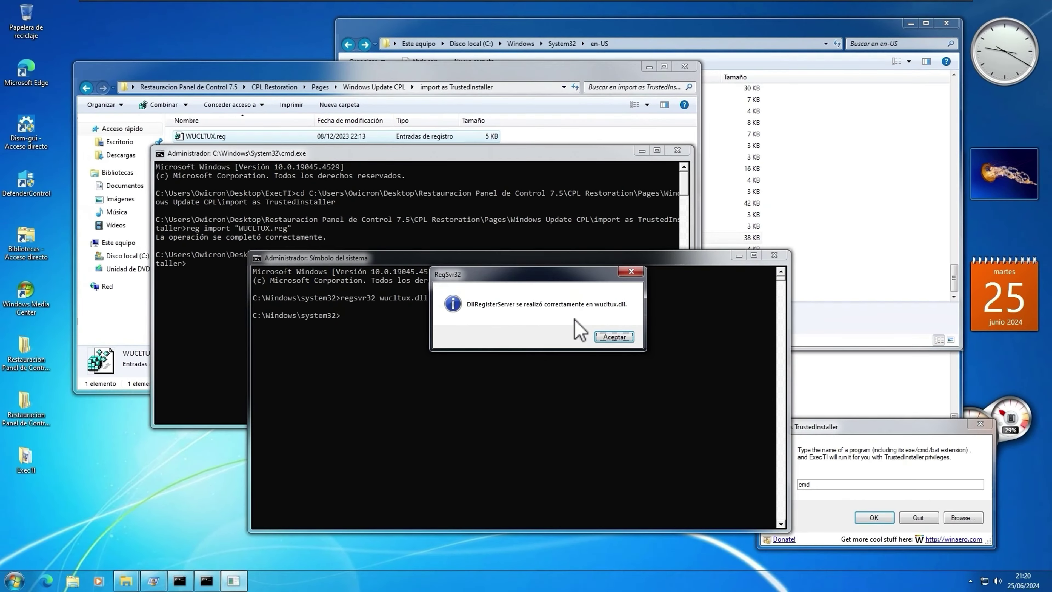
{"action": "left_click", "coordinate": [615, 337]}
{"action": "left_click", "coordinate": [774, 254]}
{"action": "left_click", "coordinate": [678, 150]}
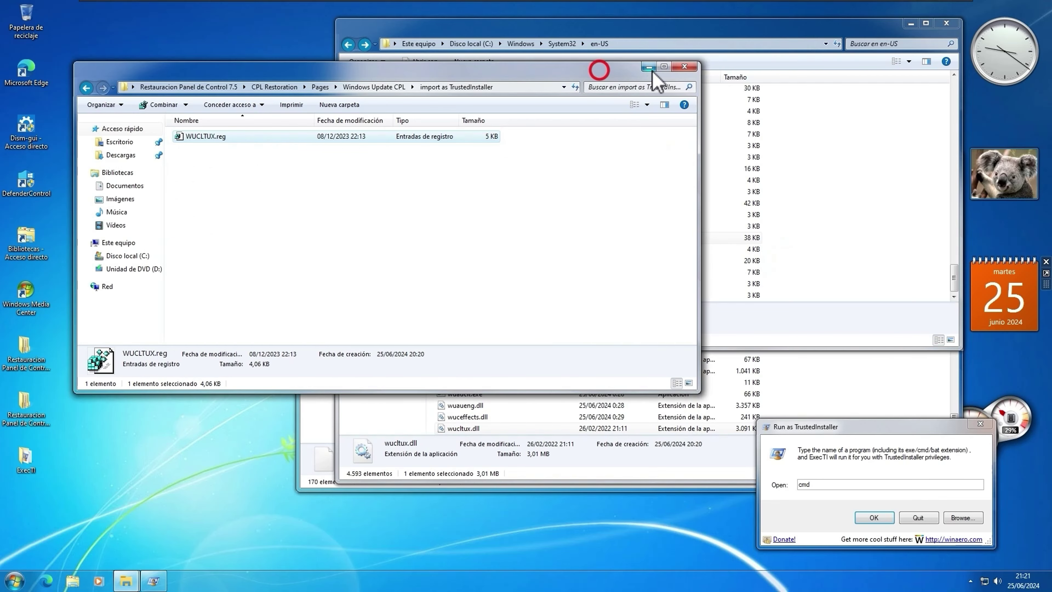
{"action": "left_click", "coordinate": [682, 68]}
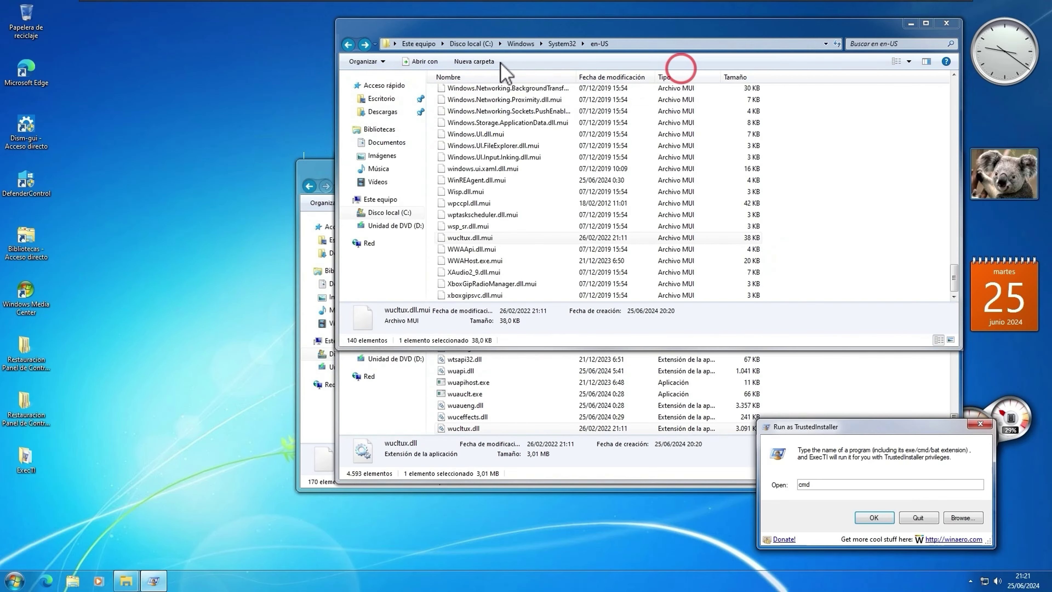
Open the Restauracion Panel de Control 7.2 folder and go to CPL Restoration\Pages\Performance Information and Tools CPL\7 Style\system32
{"action": "left_click", "coordinate": [242, 87]}
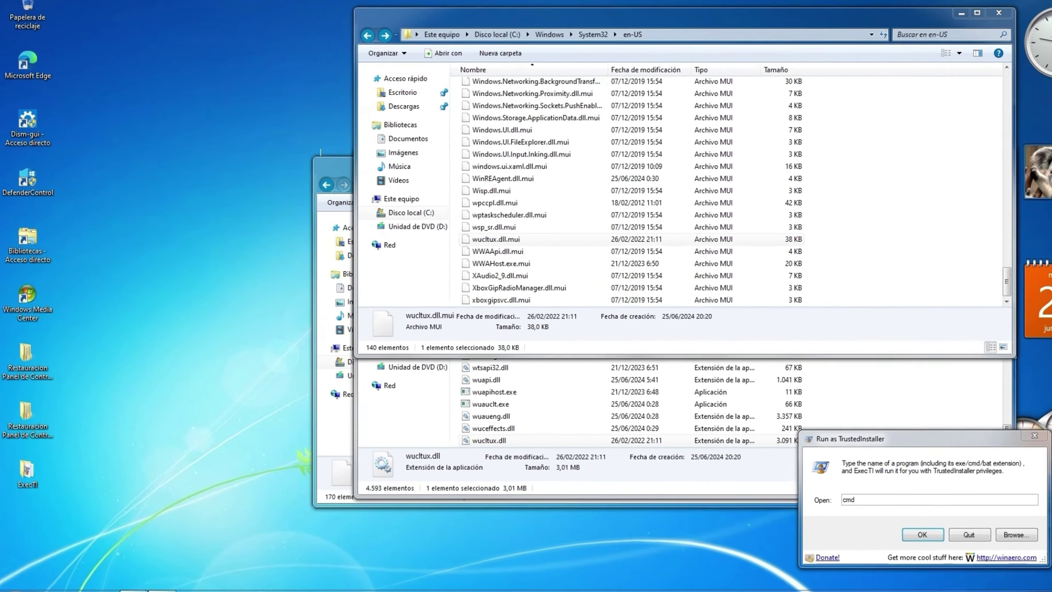
{"action": "left_click", "coordinate": [237, 230]}
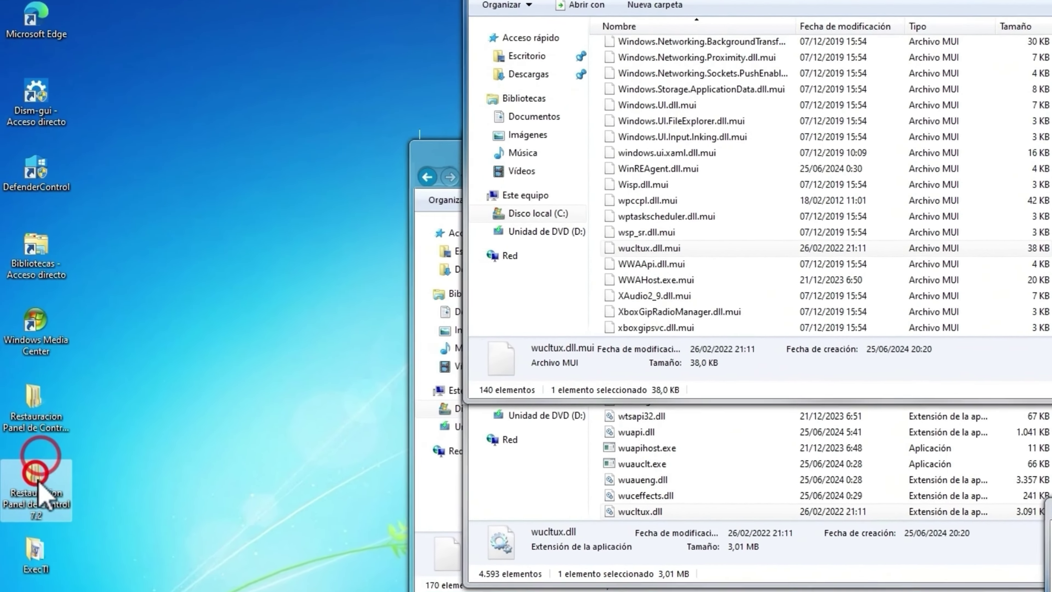
{"action": "double_click", "coordinate": [30, 453]}
{"action": "double_click", "coordinate": [305, 106]}
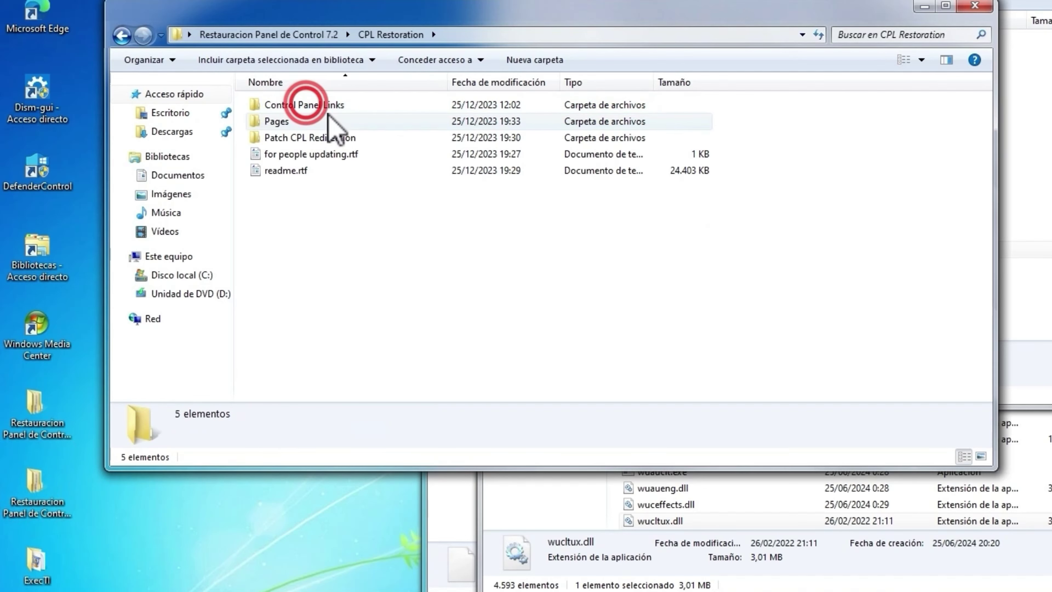
{"action": "double_click", "coordinate": [319, 121]}
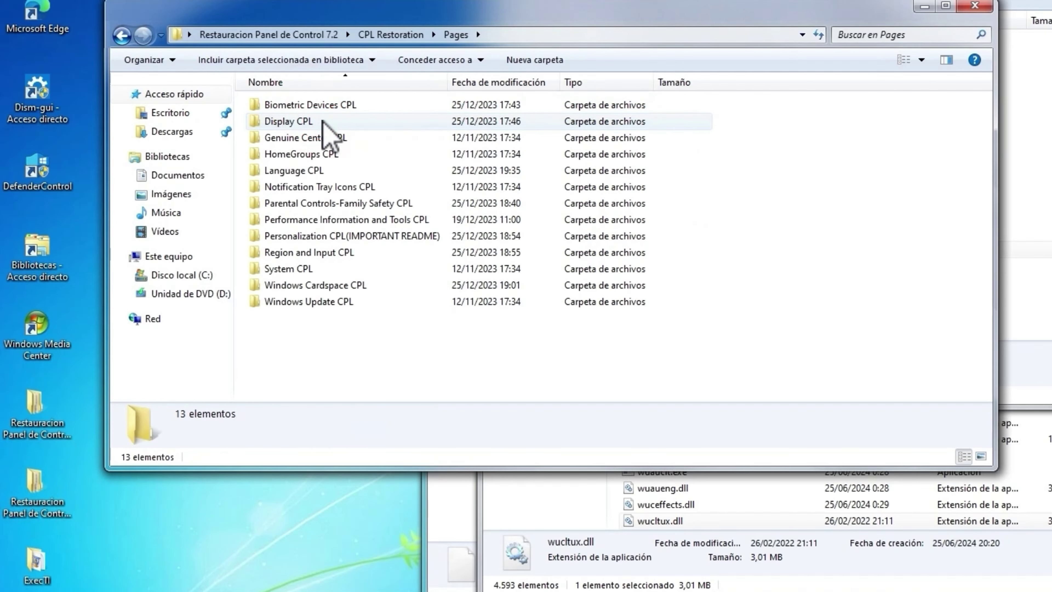
{"action": "left_click", "coordinate": [340, 218]}
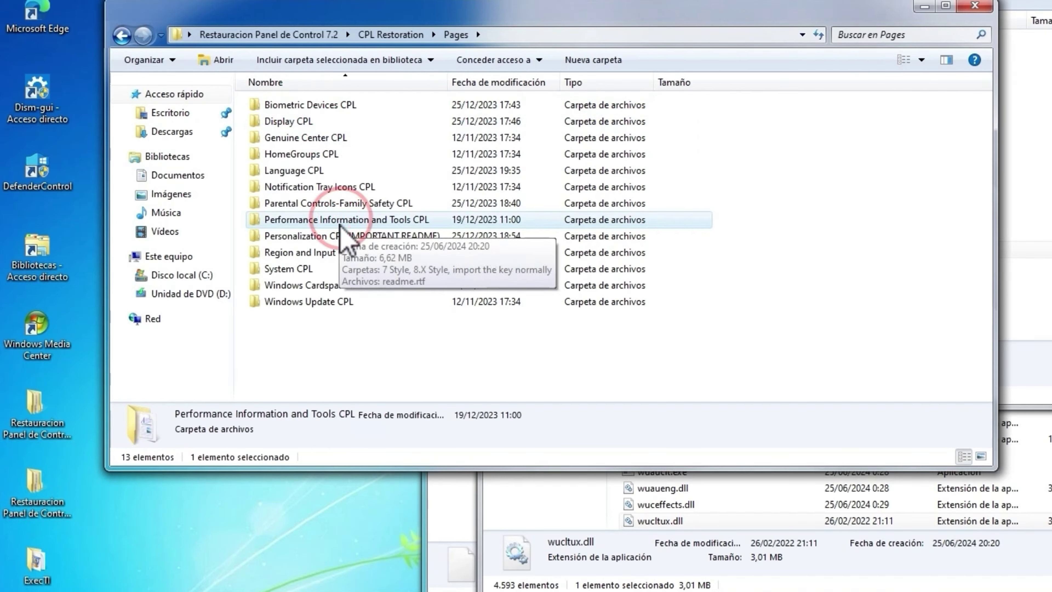
{"action": "double_click", "coordinate": [340, 224]}
{"action": "double_click", "coordinate": [289, 105]}
{"action": "double_click", "coordinate": [304, 105]}
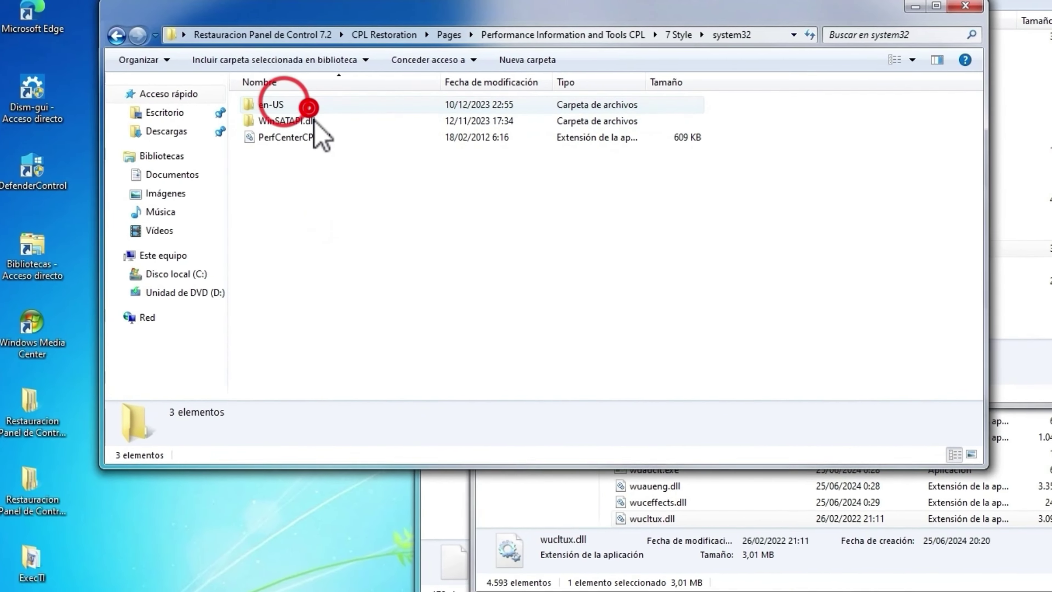
Move PerfCenterCPL.dll from the 7 Style system32 folder into Windows\System32
{"action": "left_click", "coordinate": [1051, 430]}
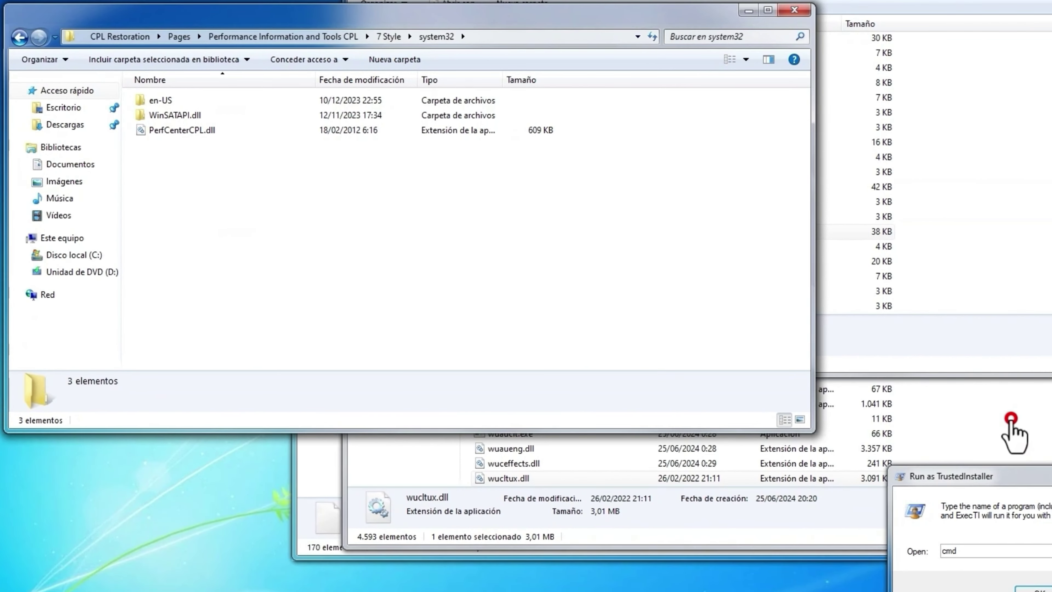
{"action": "left_click", "coordinate": [183, 207]}
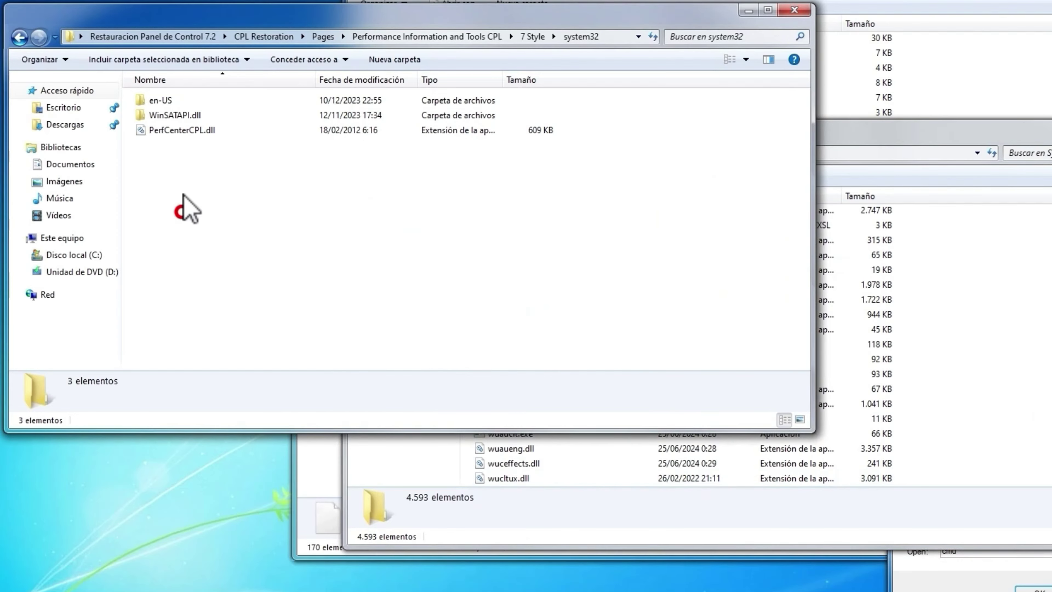
{"action": "left_click", "coordinate": [167, 130]}
{"action": "left_click_drag", "start_coordinate": [167, 131], "coordinate": [1048, 386]}
Move PerfCenterCPL.dll.mui from the 7 Style en-US folder into Windows\System32\en-US and return to the 7 Style system32 folder
{"action": "left_click", "coordinate": [160, 100]}
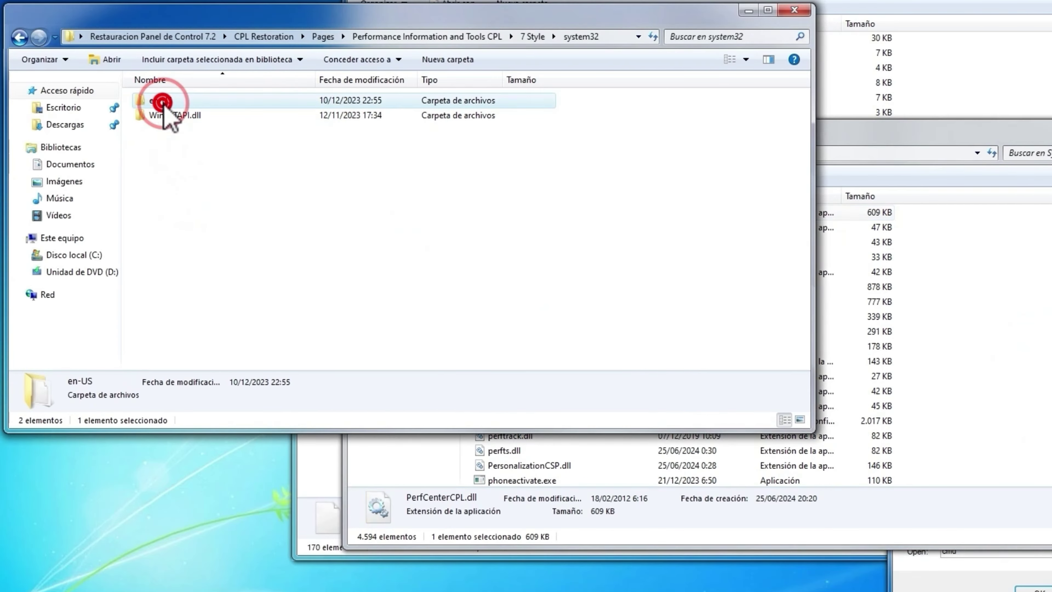
{"action": "double_click", "coordinate": [162, 100]}
{"action": "left_click", "coordinate": [163, 104]}
{"action": "left_click", "coordinate": [839, 2]}
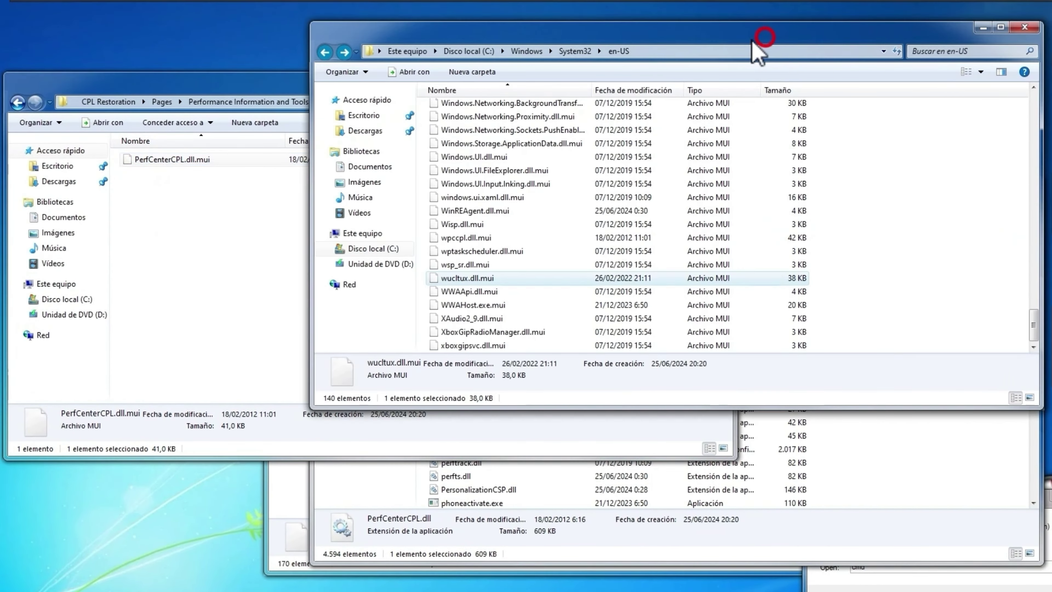
{"action": "left_click_drag", "start_coordinate": [154, 163], "coordinate": [911, 251]}
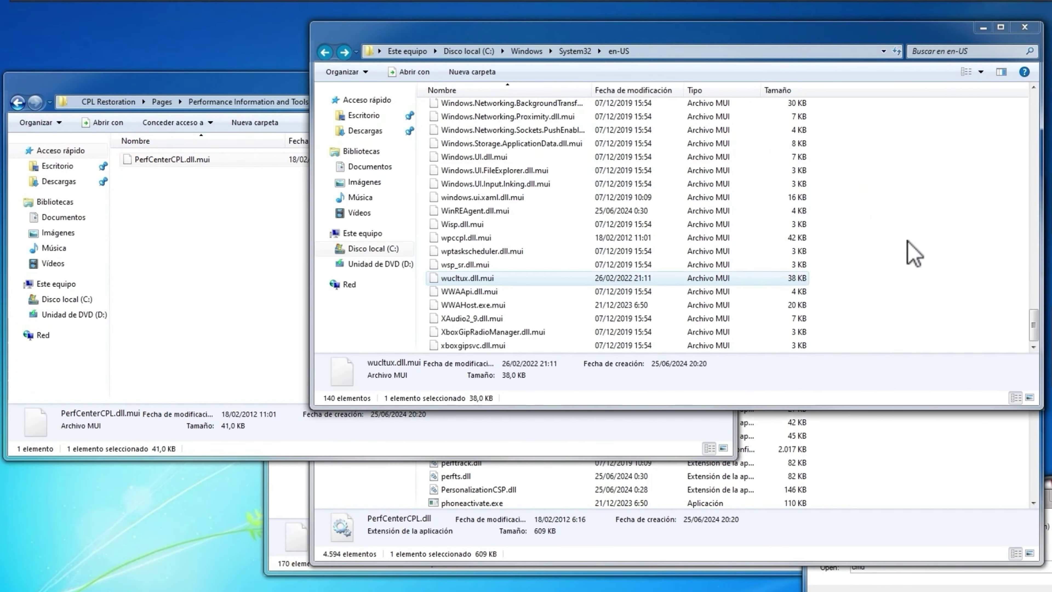
{"action": "left_click", "coordinate": [535, 408]}
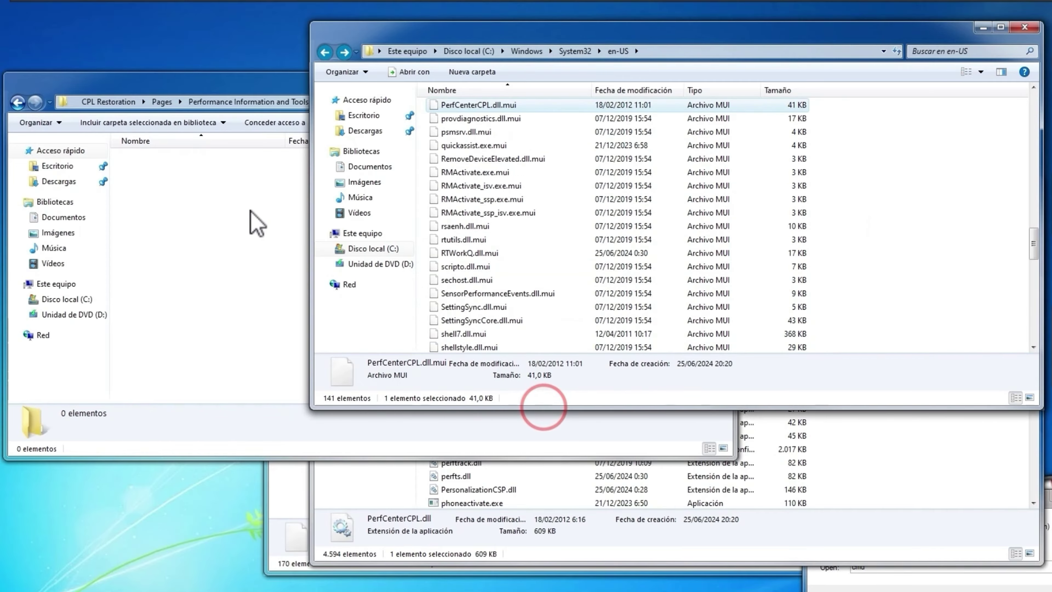
{"action": "left_click", "coordinate": [218, 208]}
{"action": "left_click", "coordinate": [17, 102]}
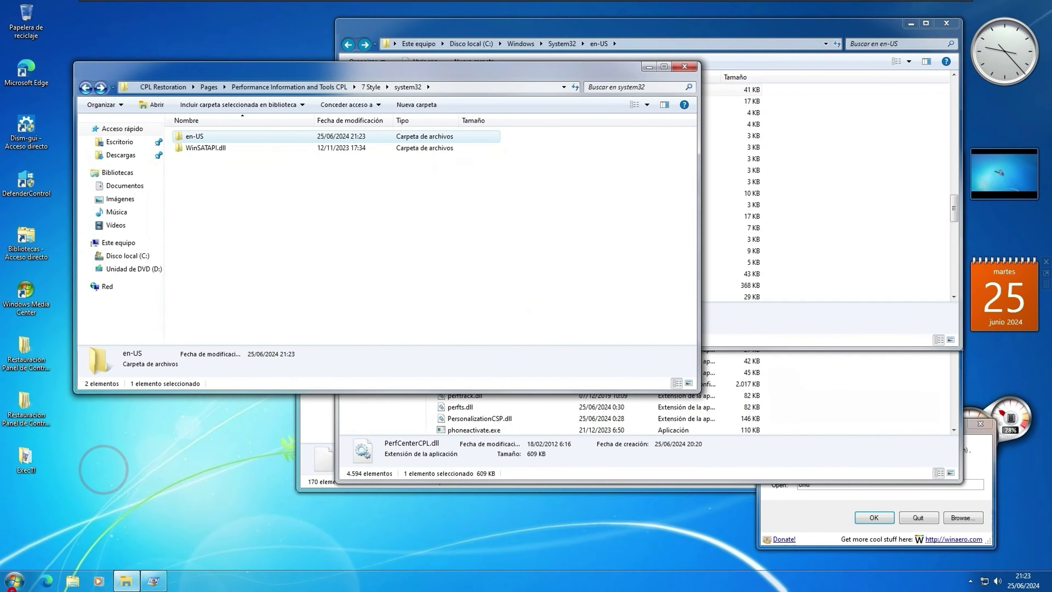
Launch an administrator Command Prompt and place its window below the 7 Style system32 file list
{"action": "left_click", "coordinate": [15, 580]}
{"action": "type", "text": "cmd"}
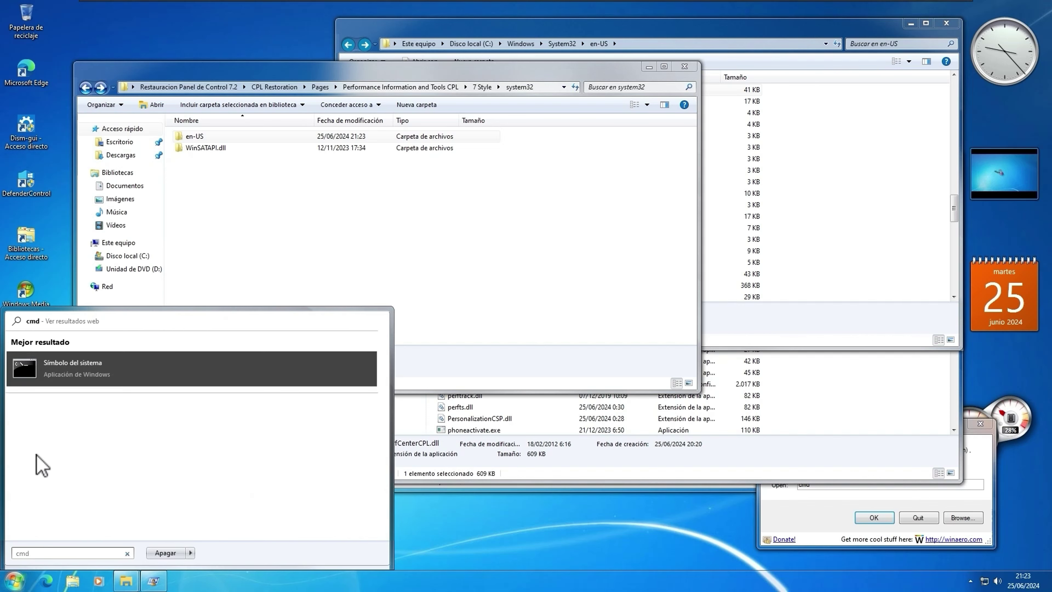
{"action": "right_click", "coordinate": [75, 377]}
{"action": "left_click", "coordinate": [133, 439]}
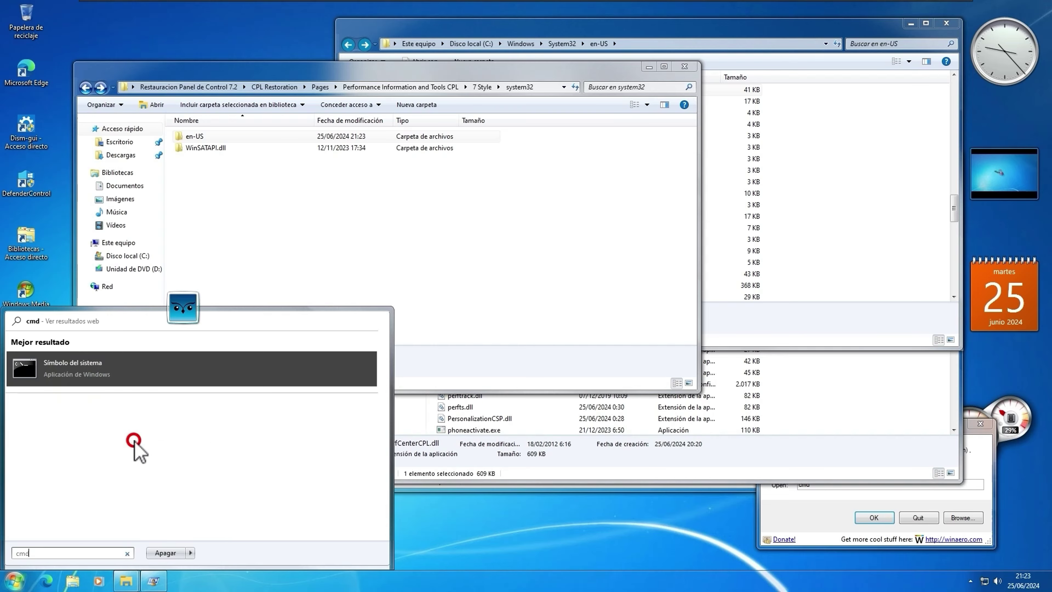
{"action": "left_click", "coordinate": [449, 357]}
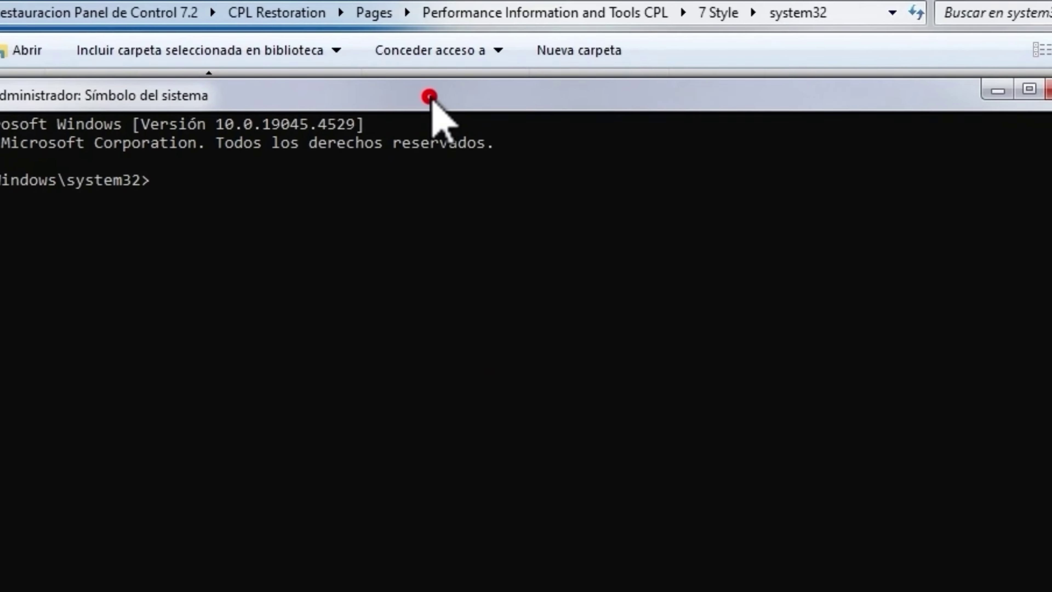
{"action": "left_click_drag", "start_coordinate": [356, 125], "coordinate": [444, 233]}
Register perfcentercpl.dll with regsvr32, acknowledge the result and close the Command Prompt
{"action": "type", "text": "regs"}
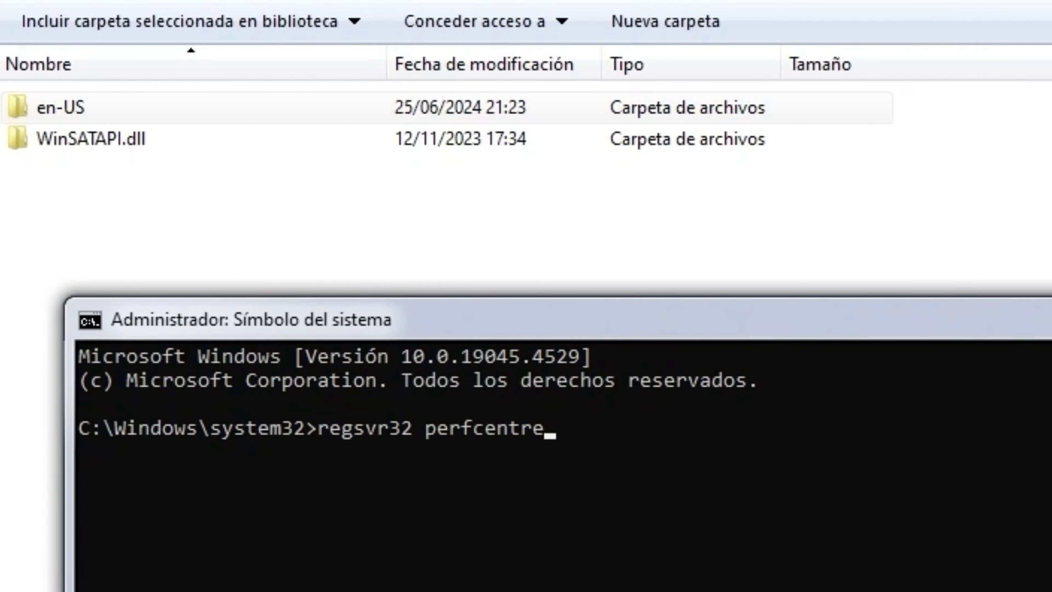
{"action": "type", "text": "vr32 perfcentercpl.dll"}
{"action": "key", "text": "Return"}
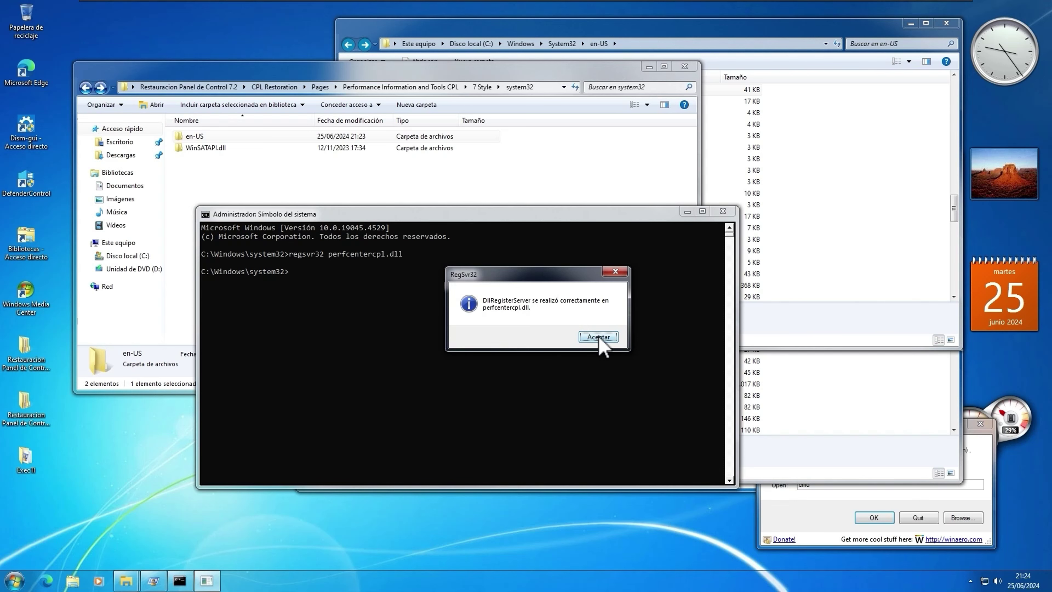
{"action": "left_click", "coordinate": [599, 337]}
{"action": "key", "text": "alt+F4"}
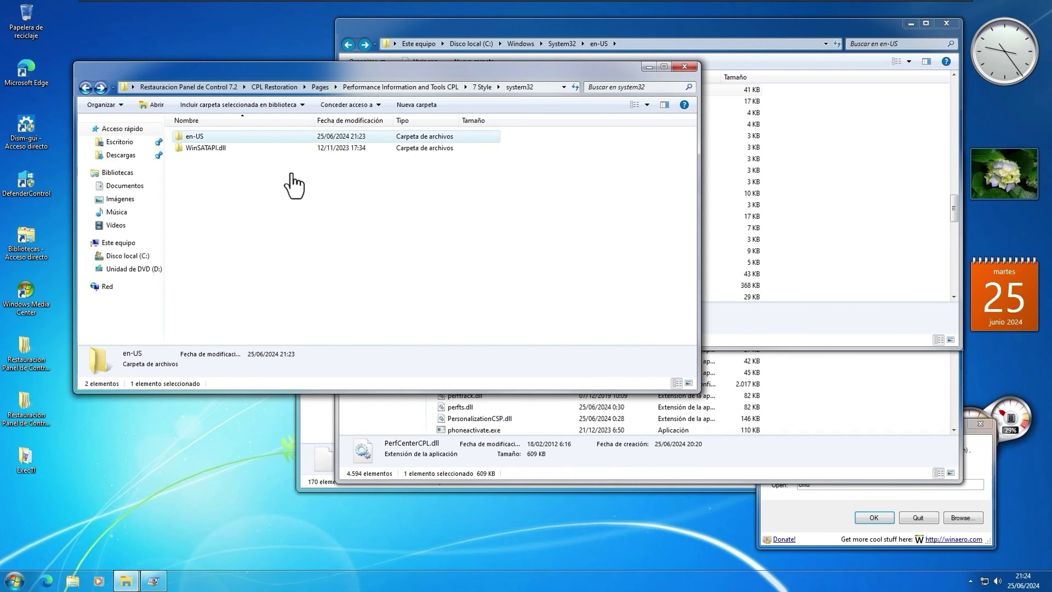
Open the WinSATAPI.dll folder inside the 7 Style system32 folder and bring the Windows\System32 window to the front
{"action": "double_click", "coordinate": [222, 150]}
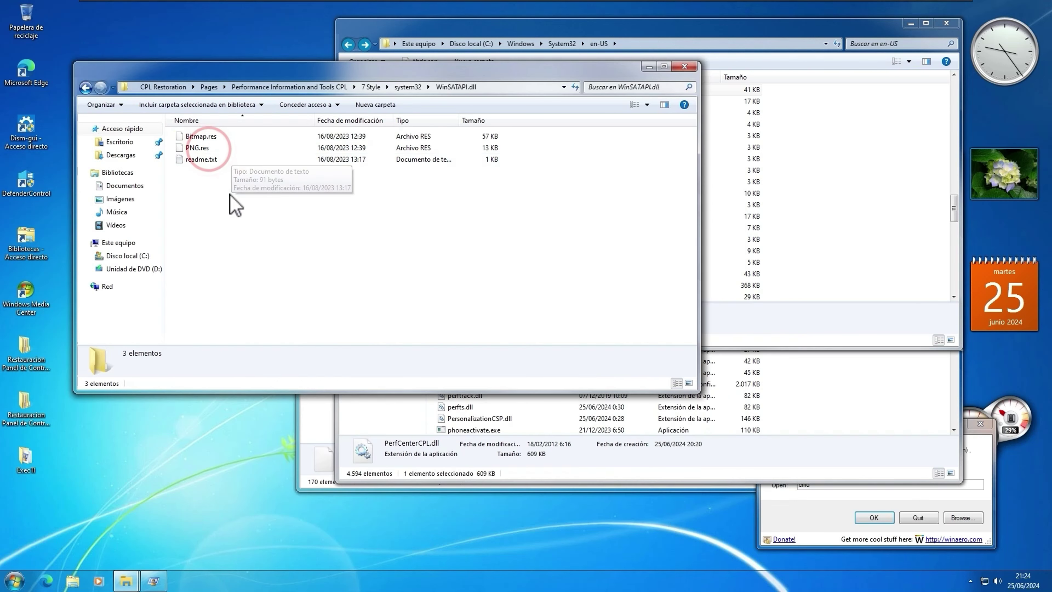
{"action": "left_click", "coordinate": [323, 430]}
{"action": "left_click", "coordinate": [871, 166]}
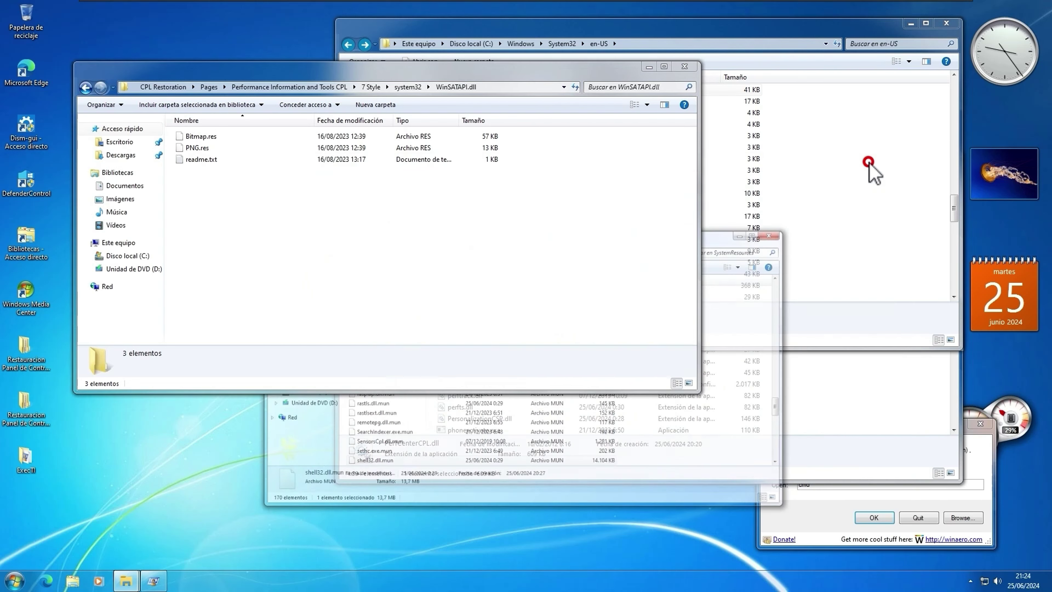
{"action": "left_click", "coordinate": [838, 399]}
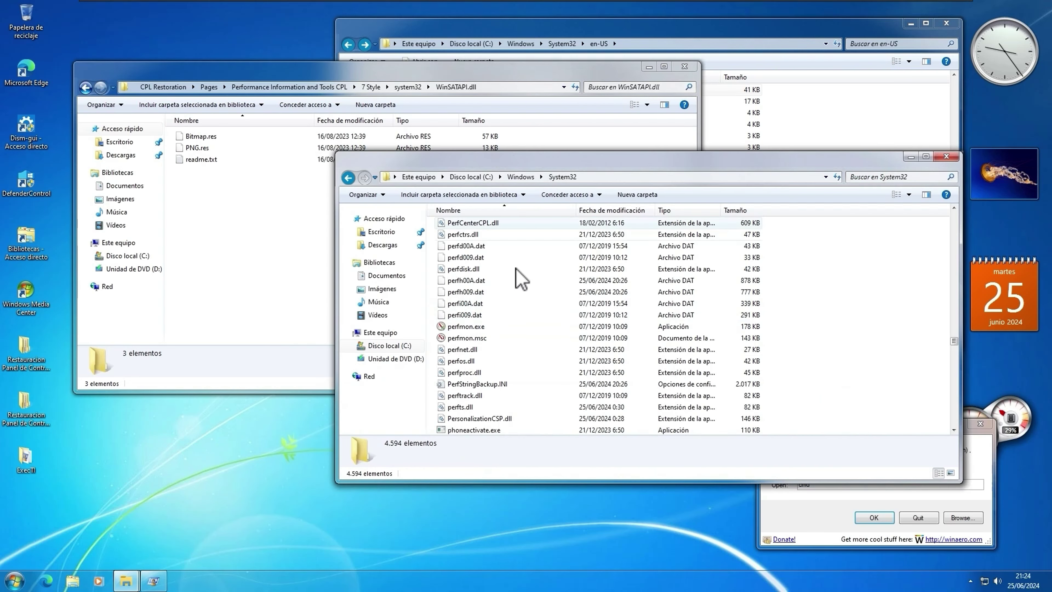
Copy WinSATAPI.dll from Windows\System32 to the desktop
{"action": "left_click", "coordinate": [489, 299]}
{"action": "key", "text": "w"}
{"action": "scroll", "coordinate": [485, 364], "scroll_direction": "down", "scroll_amount": 10}
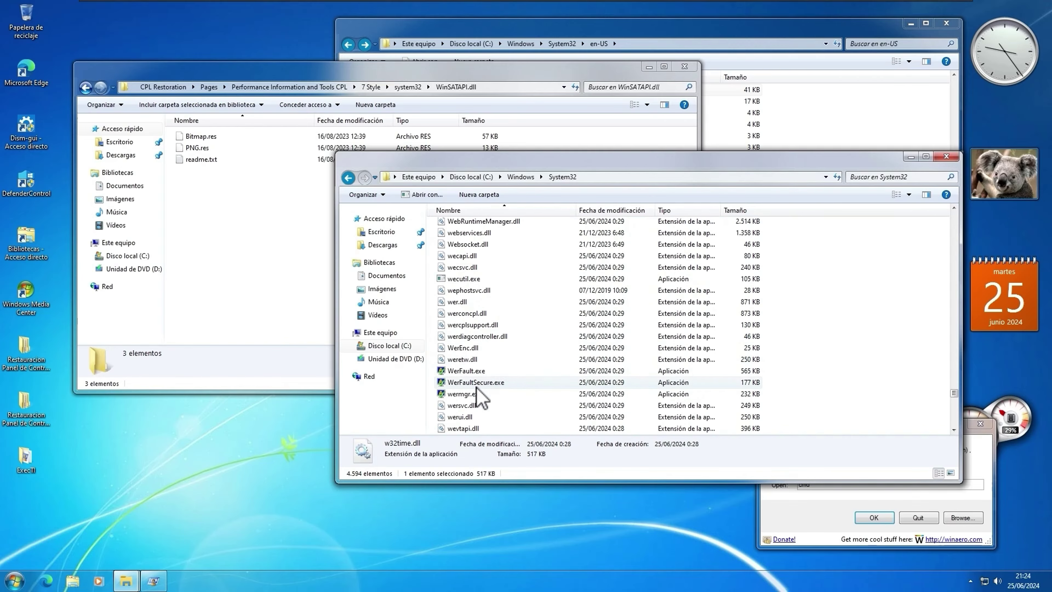
{"action": "scroll", "coordinate": [477, 373], "scroll_direction": "down", "scroll_amount": 20}
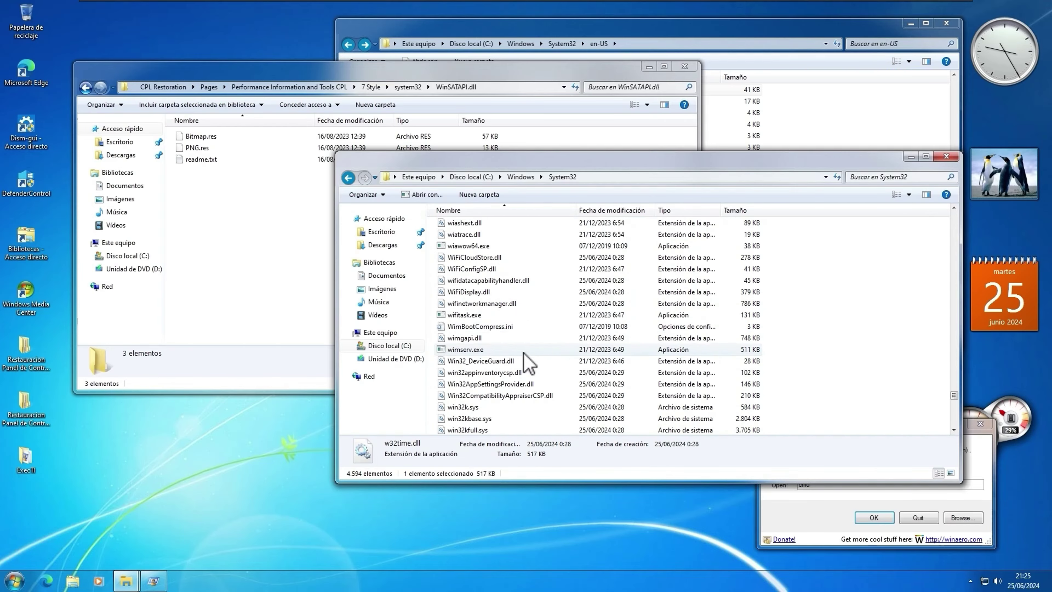
{"action": "scroll", "coordinate": [496, 372], "scroll_direction": "down", "scroll_amount": 20}
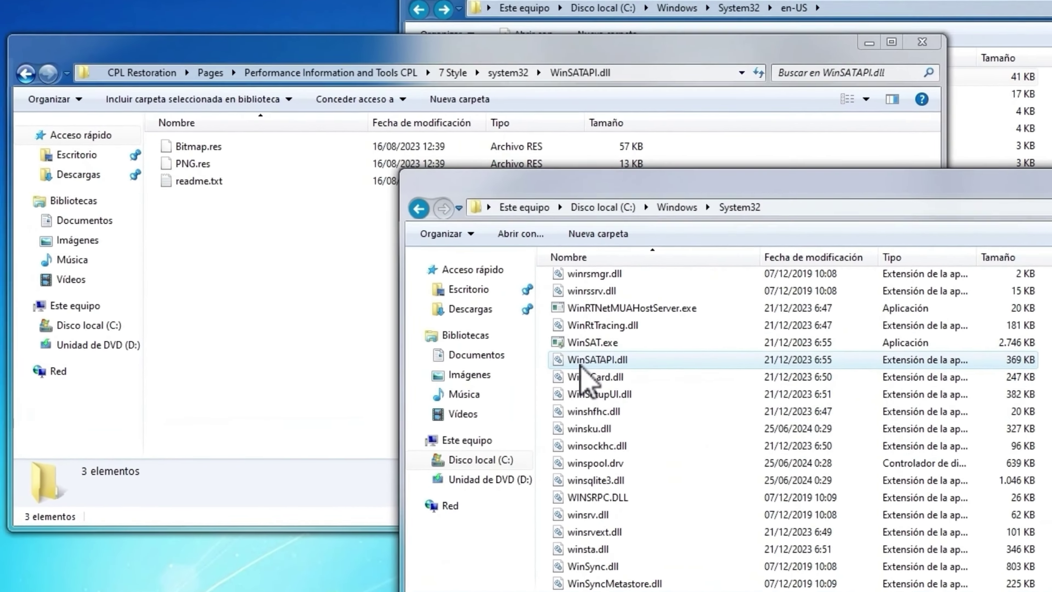
{"action": "right_click", "coordinate": [580, 366]}
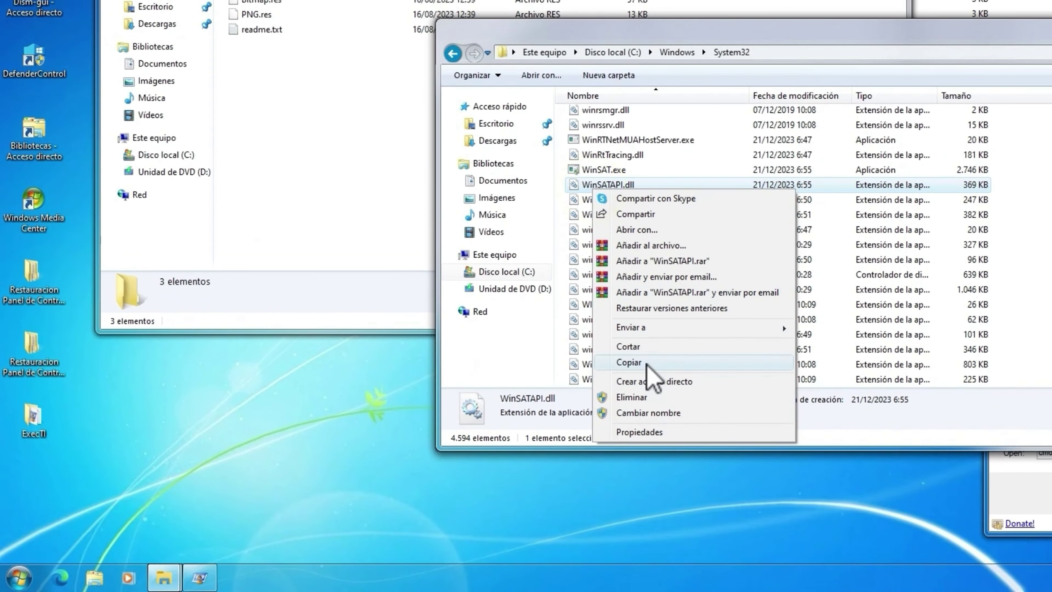
{"action": "left_click", "coordinate": [646, 364]}
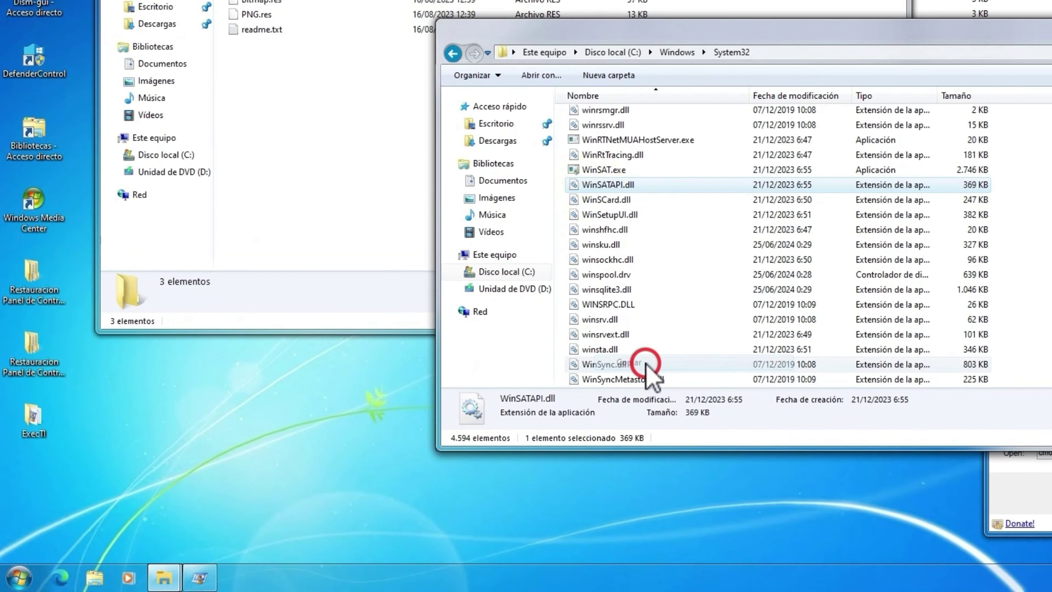
{"action": "left_click", "coordinate": [75, 458]}
{"action": "right_click", "coordinate": [38, 496]}
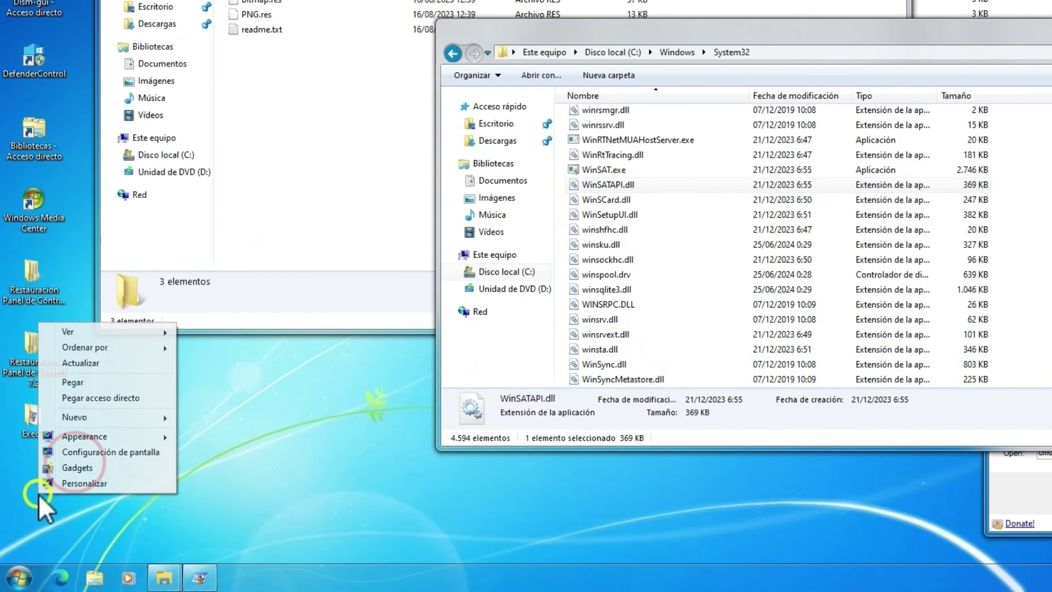
{"action": "left_click", "coordinate": [84, 384]}
{"action": "left_click", "coordinate": [167, 448]}
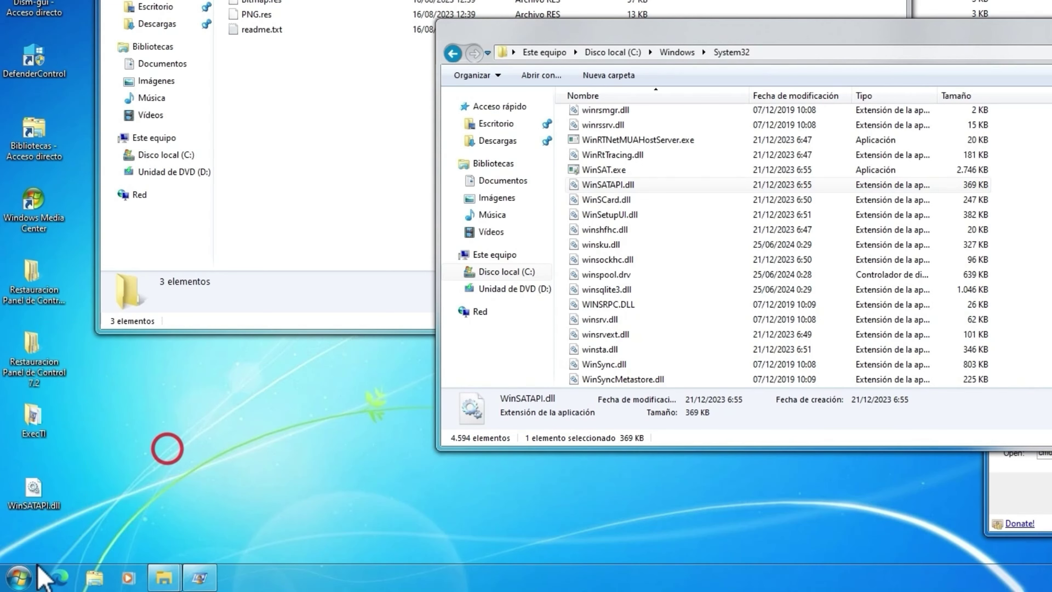
Launch Resource Hacker as administrator and allow it to make changes
{"action": "left_click", "coordinate": [16, 577]}
{"action": "type", "text": "re"}
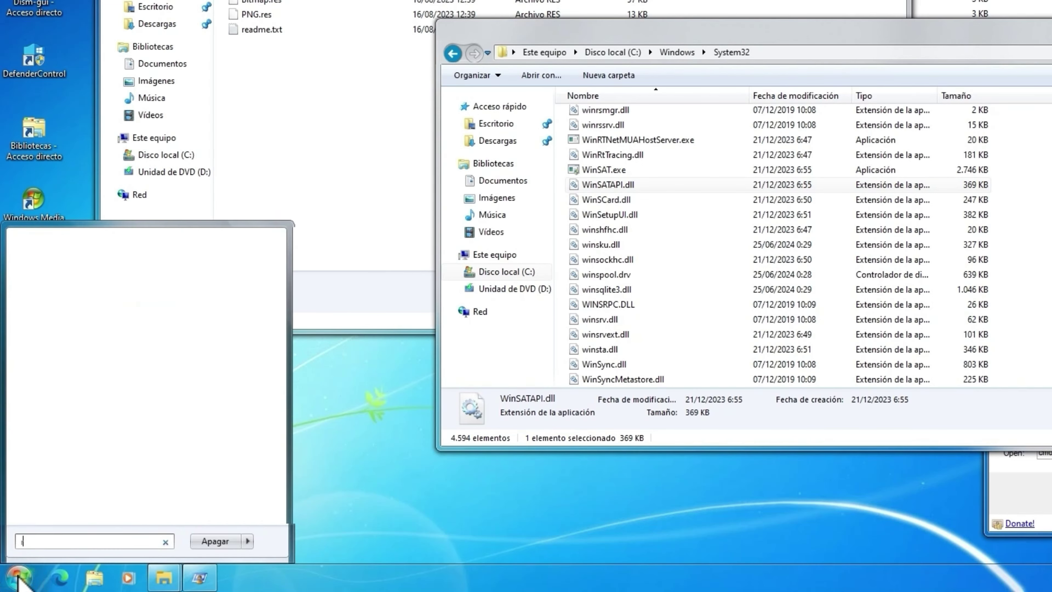
{"action": "right_click", "coordinate": [29, 306]}
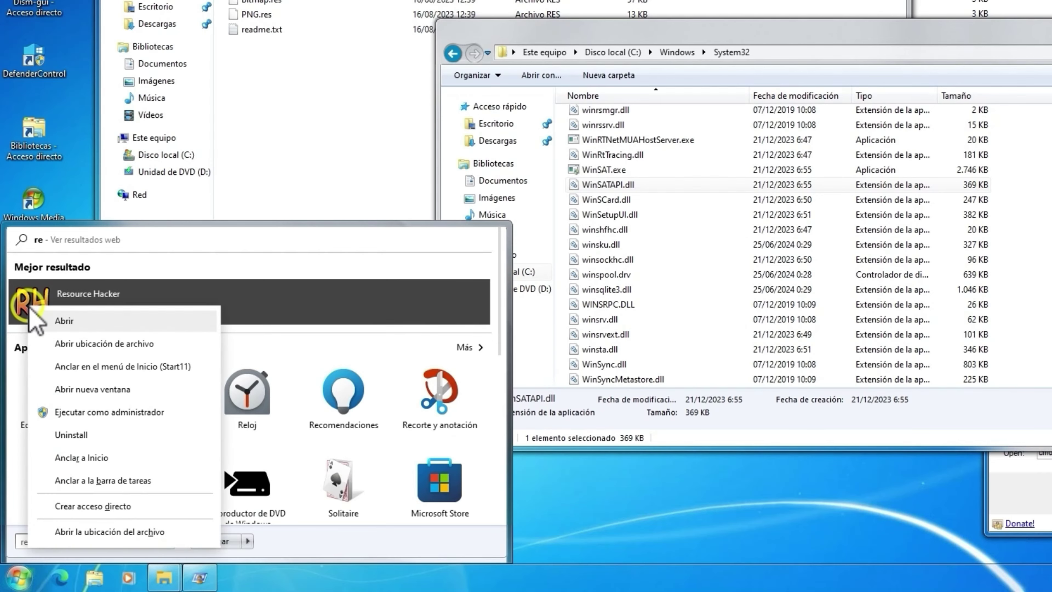
{"action": "left_click", "coordinate": [98, 411]}
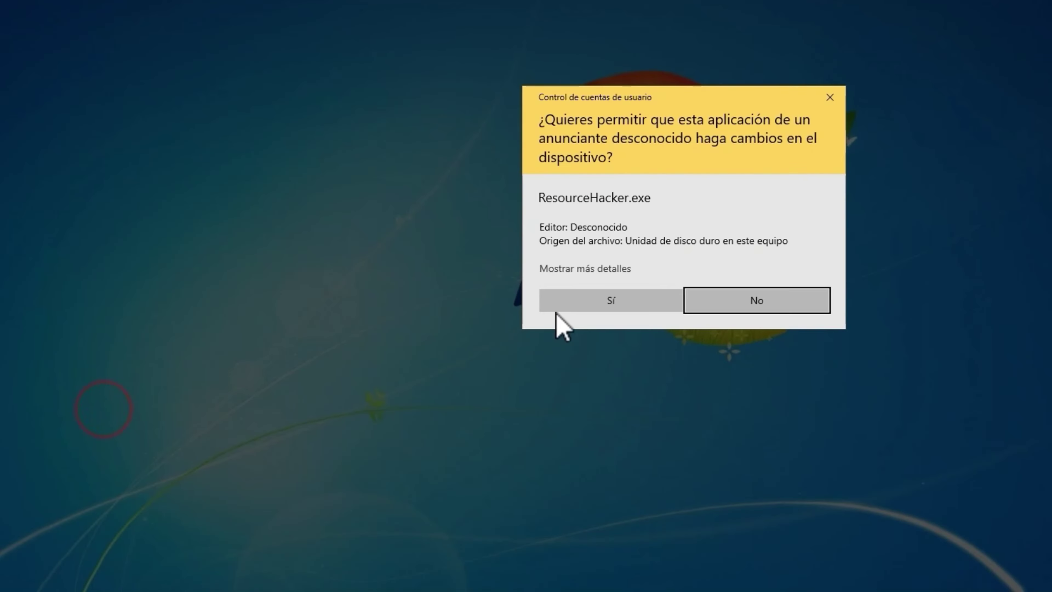
{"action": "left_click", "coordinate": [599, 301]}
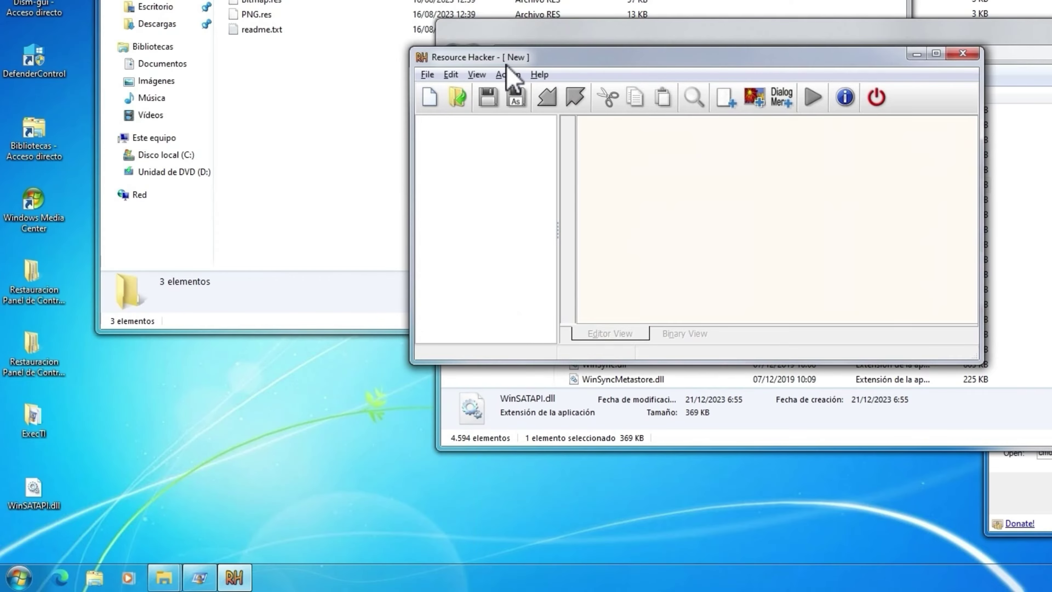
Open the desktop copy of WinSATAPI.dll in Resource Hacker
{"action": "left_click", "coordinate": [428, 74]}
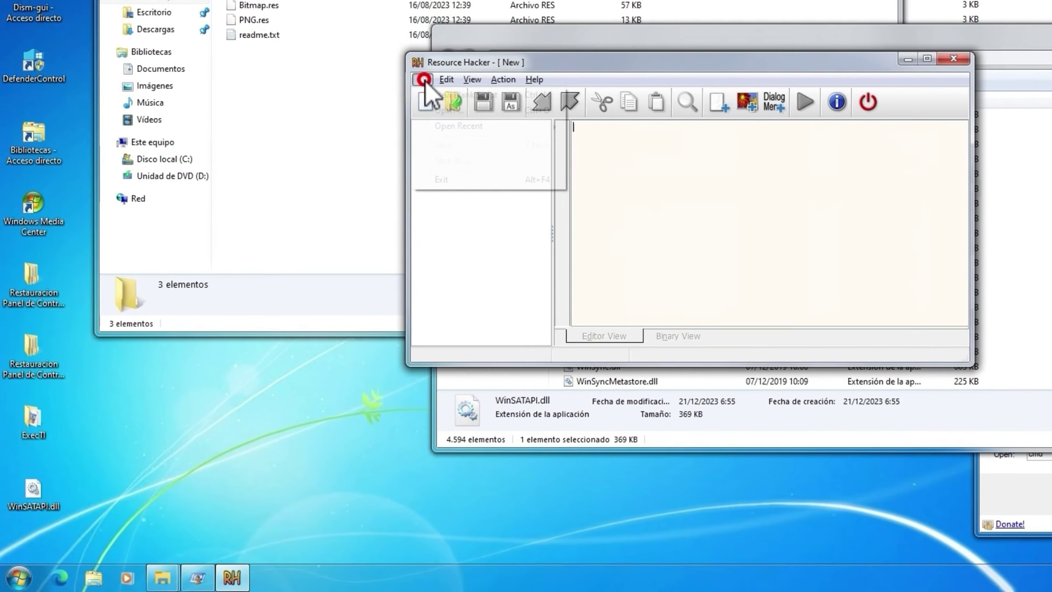
{"action": "left_click", "coordinate": [456, 103]}
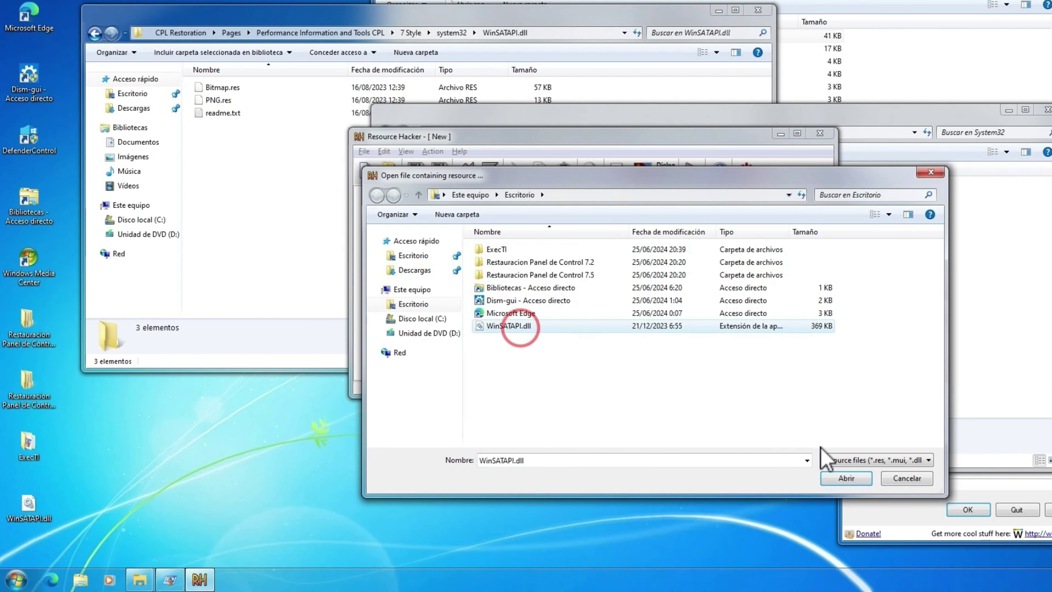
{"action": "left_click", "coordinate": [841, 478]}
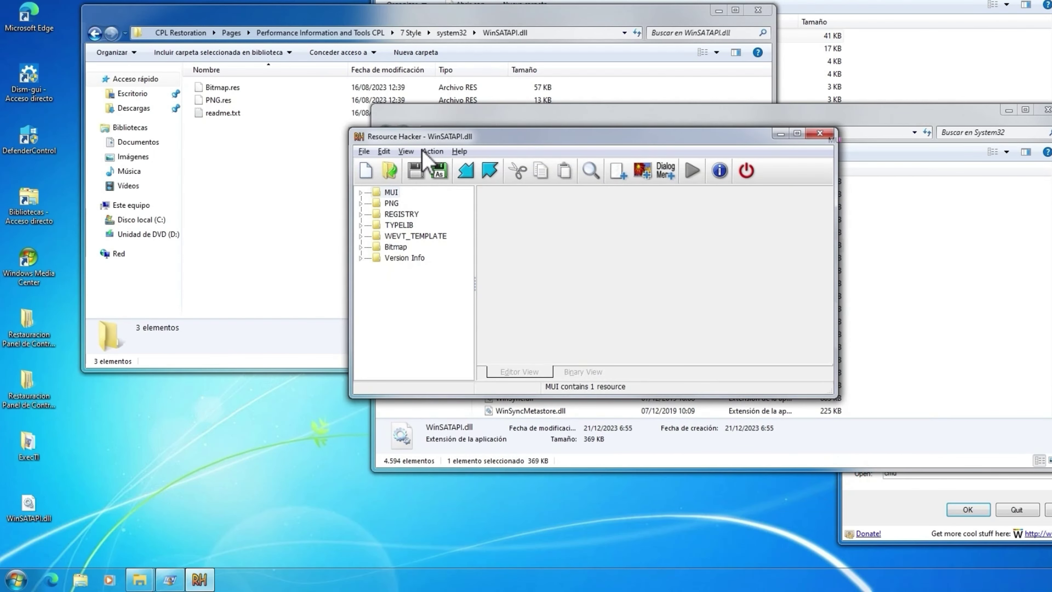
Import the Bitmap group from Bitmap.res in the 7 Style WinSATAPI.dll folder, using its copied path and overwriting duplicates
{"action": "left_click", "coordinate": [432, 151]}
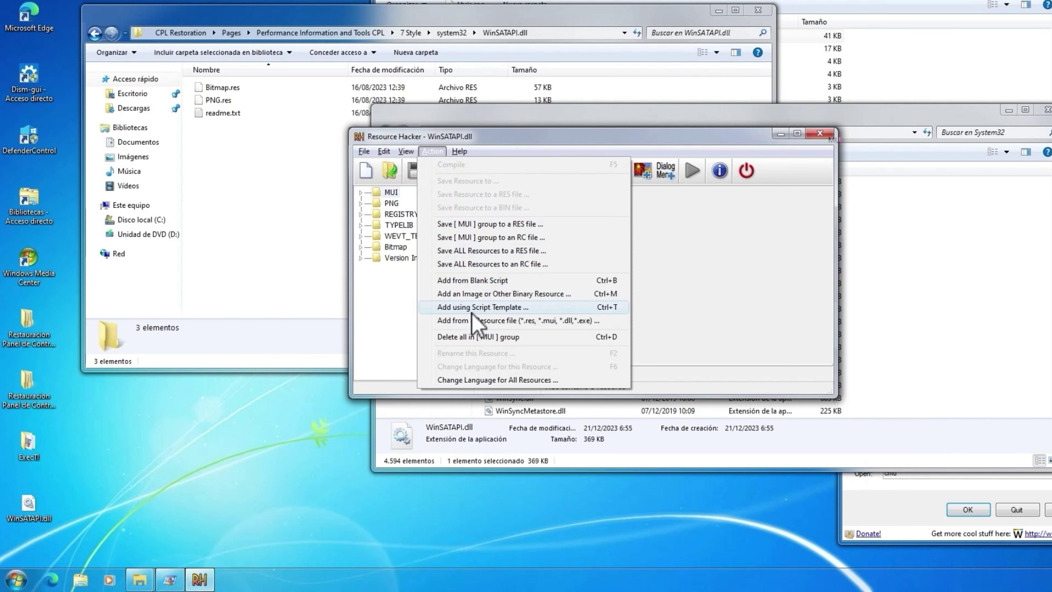
{"action": "left_click", "coordinate": [470, 322]}
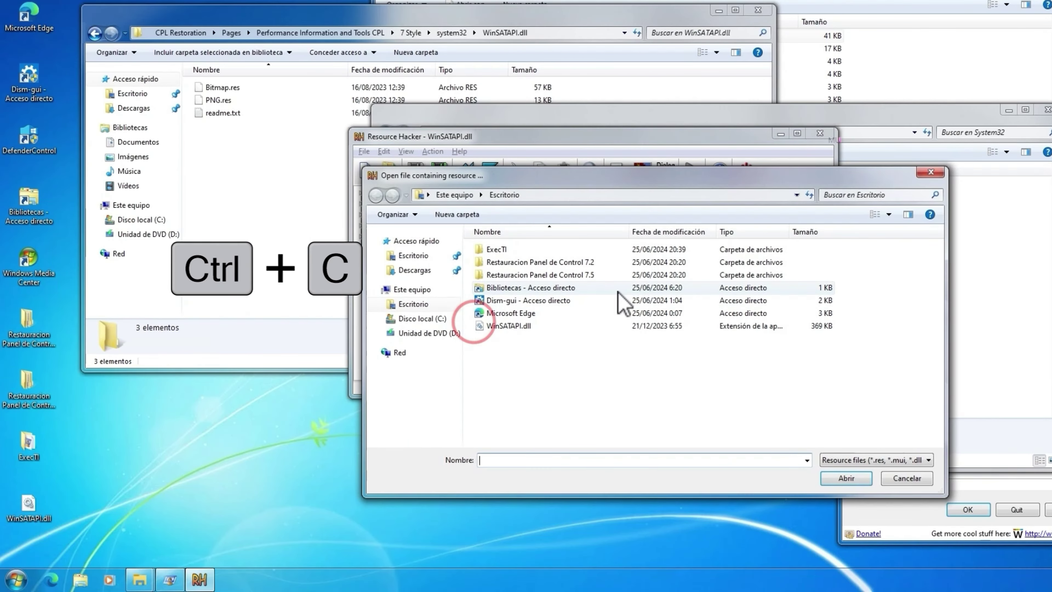
{"action": "left_click", "coordinate": [552, 33]}
{"action": "right_click", "coordinate": [551, 33]}
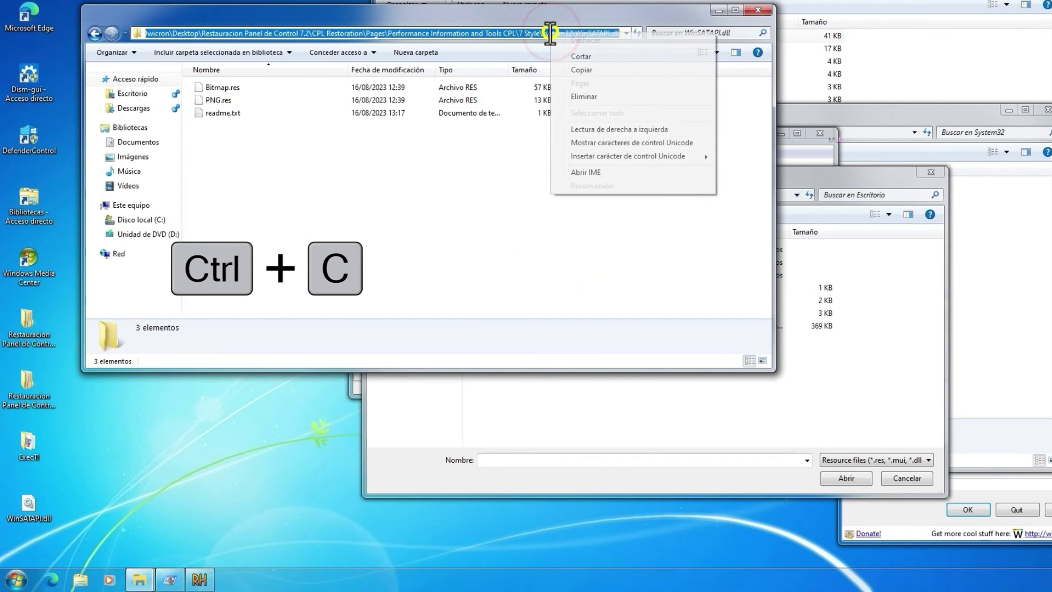
{"action": "left_click", "coordinate": [582, 70]}
{"action": "left_click", "coordinate": [807, 179]}
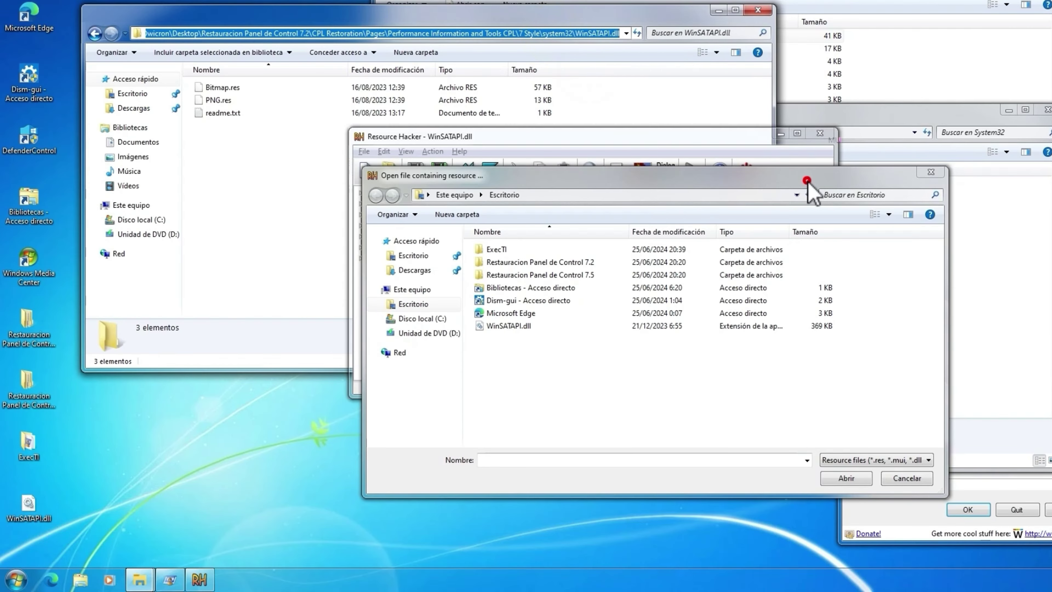
{"action": "left_click", "coordinate": [731, 192]}
{"action": "key", "text": "ctrl+v"}
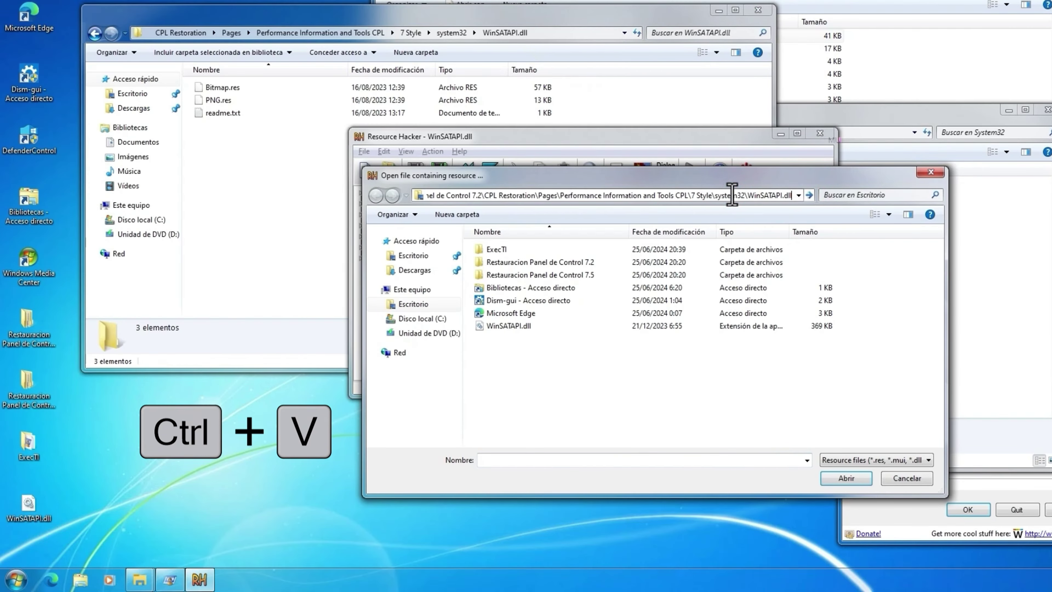
{"action": "key", "text": "Return"}
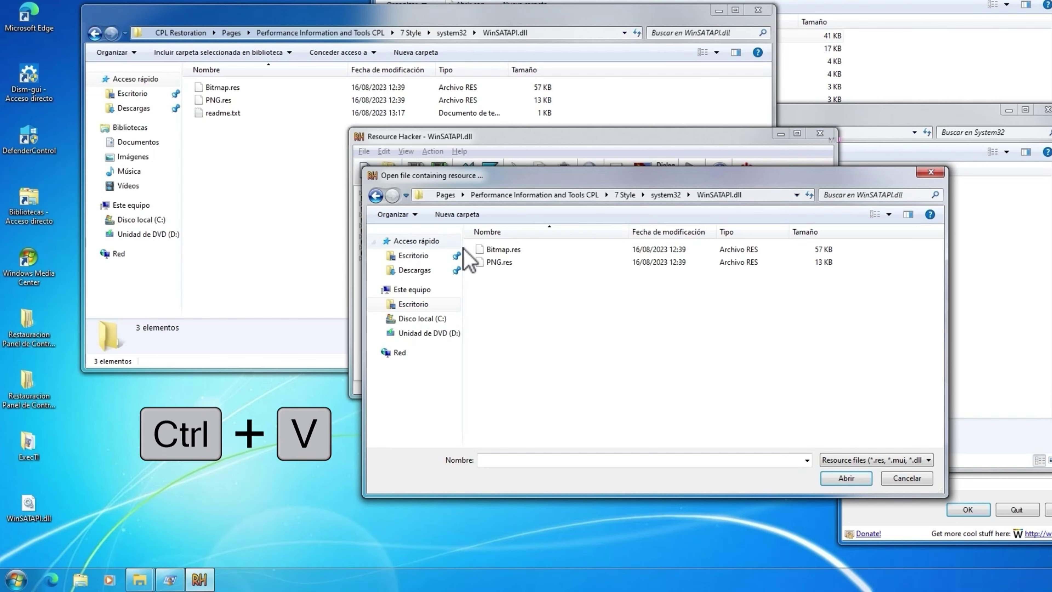
{"action": "left_click", "coordinate": [497, 249]}
{"action": "left_click", "coordinate": [838, 479]}
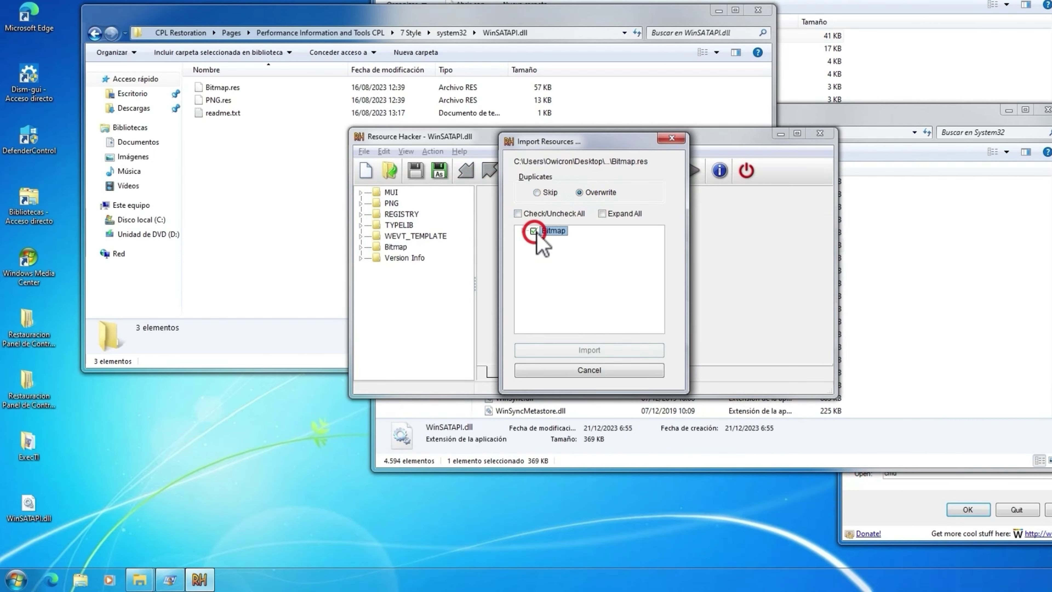
{"action": "left_click", "coordinate": [589, 351]}
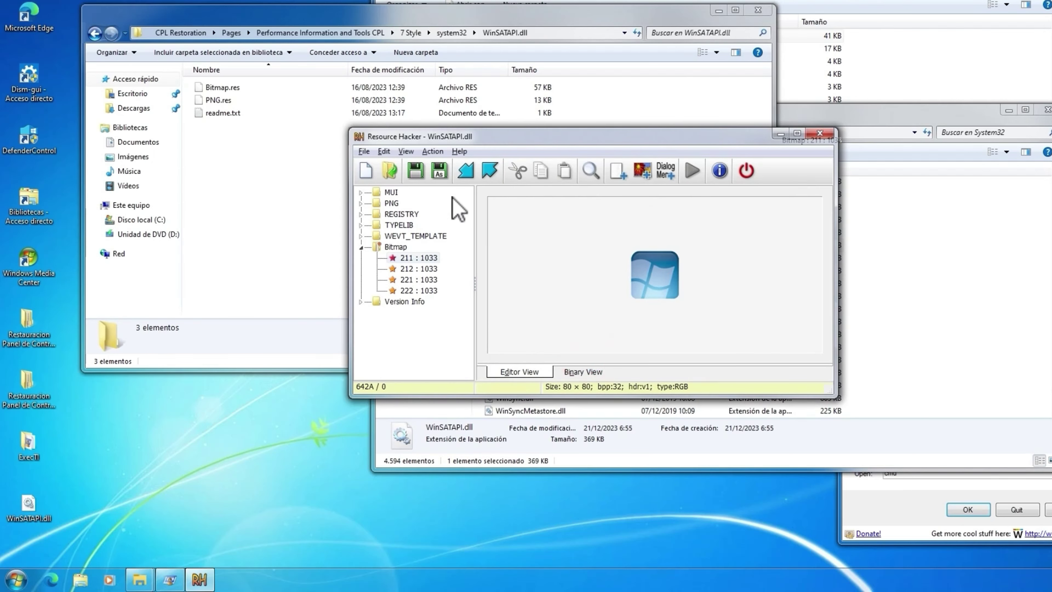
Import the PNG group from PNG.res in the same folder, overwriting duplicates, then save WinSATAPI.dll and close Resource Hacker
{"action": "left_click", "coordinate": [384, 151]}
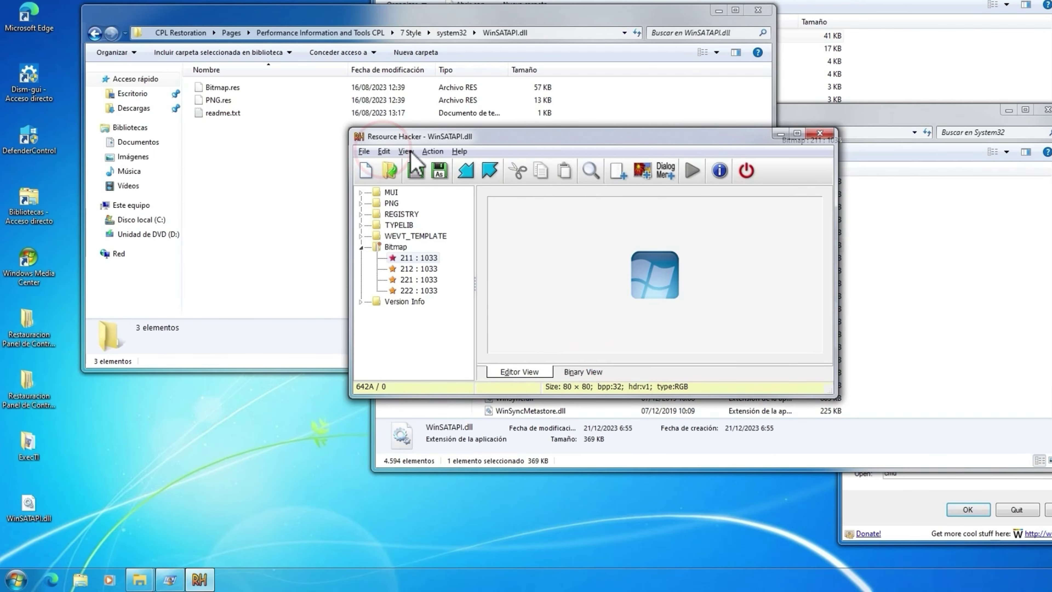
{"action": "left_click", "coordinate": [433, 151]}
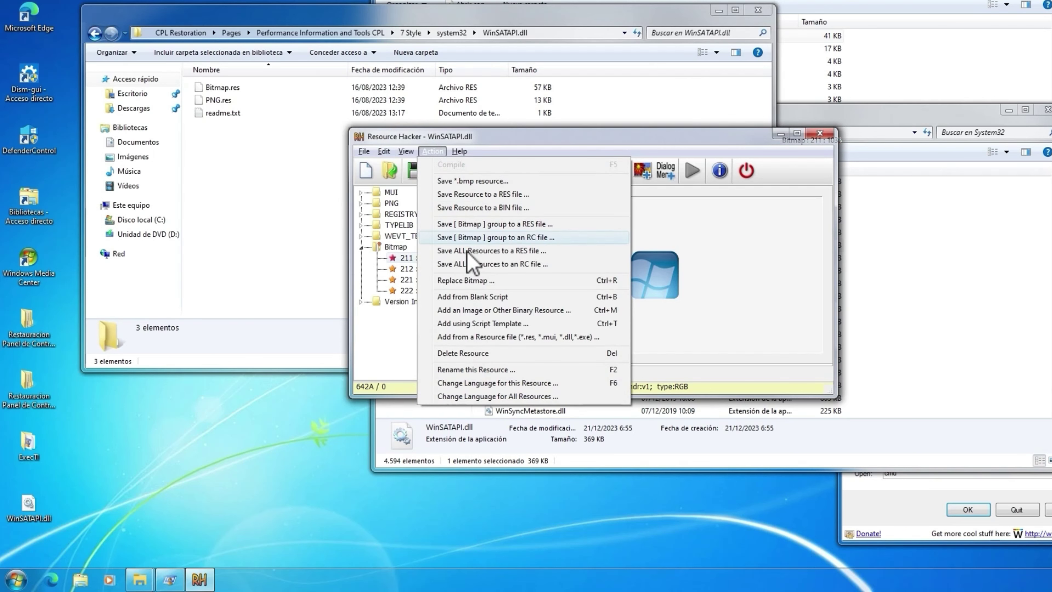
{"action": "left_click", "coordinate": [509, 339]}
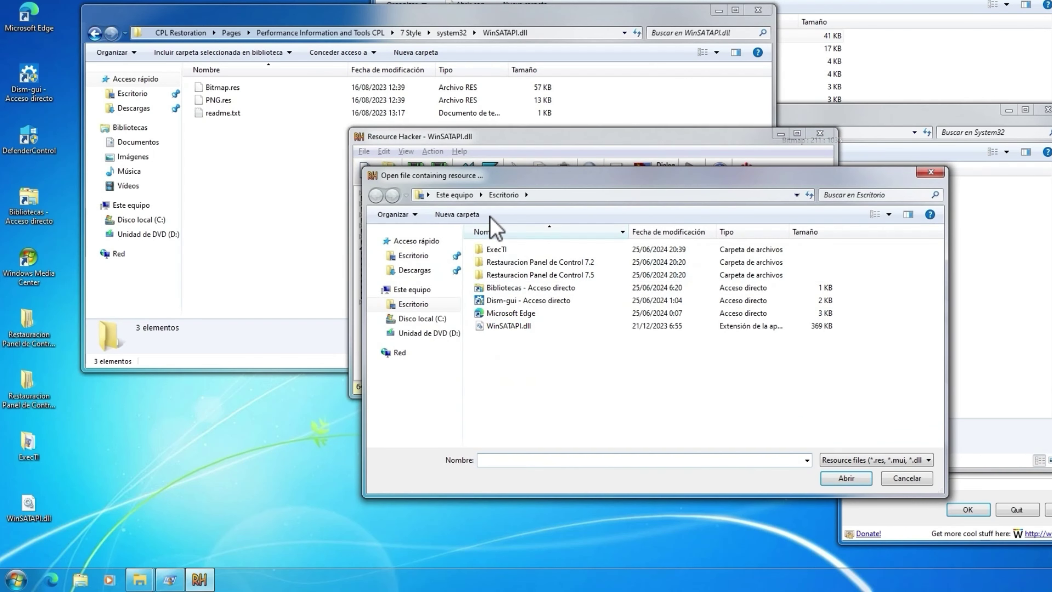
{"action": "left_click", "coordinate": [562, 193]}
{"action": "key", "text": "ctrl+v"}
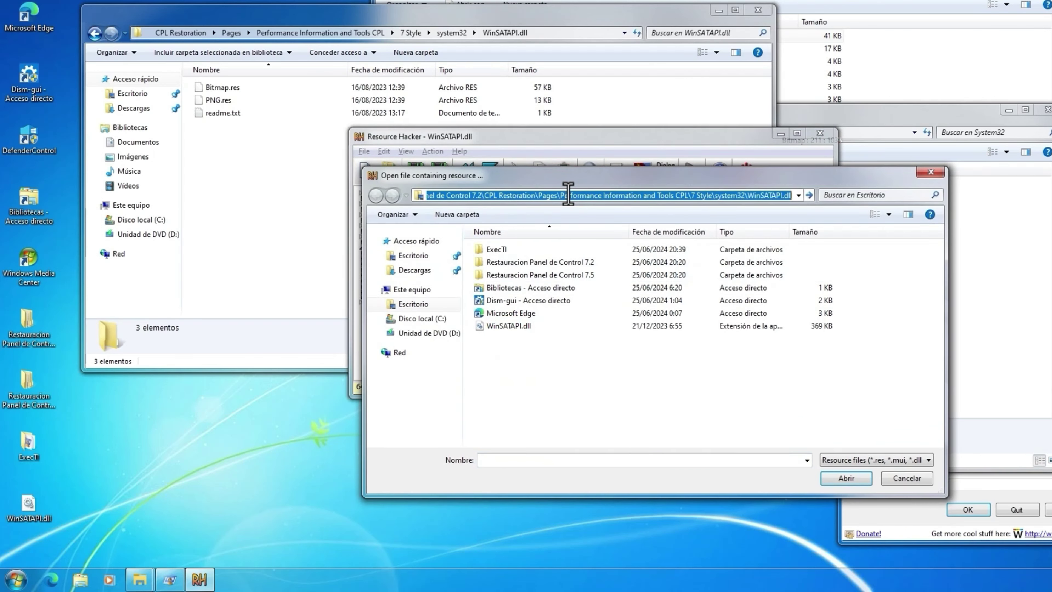
{"action": "key", "text": "Return"}
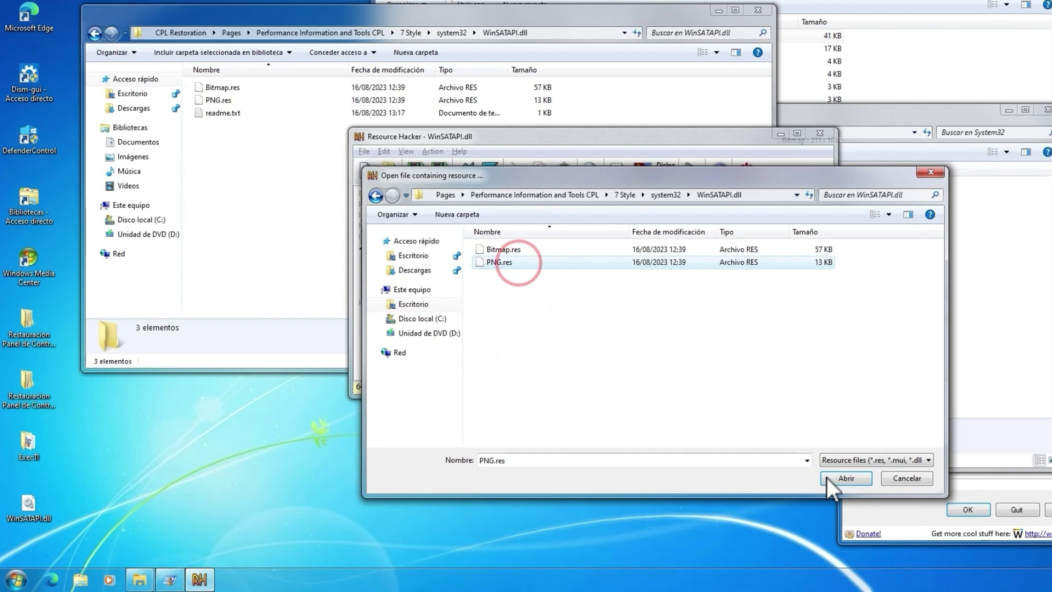
{"action": "left_click", "coordinate": [827, 478]}
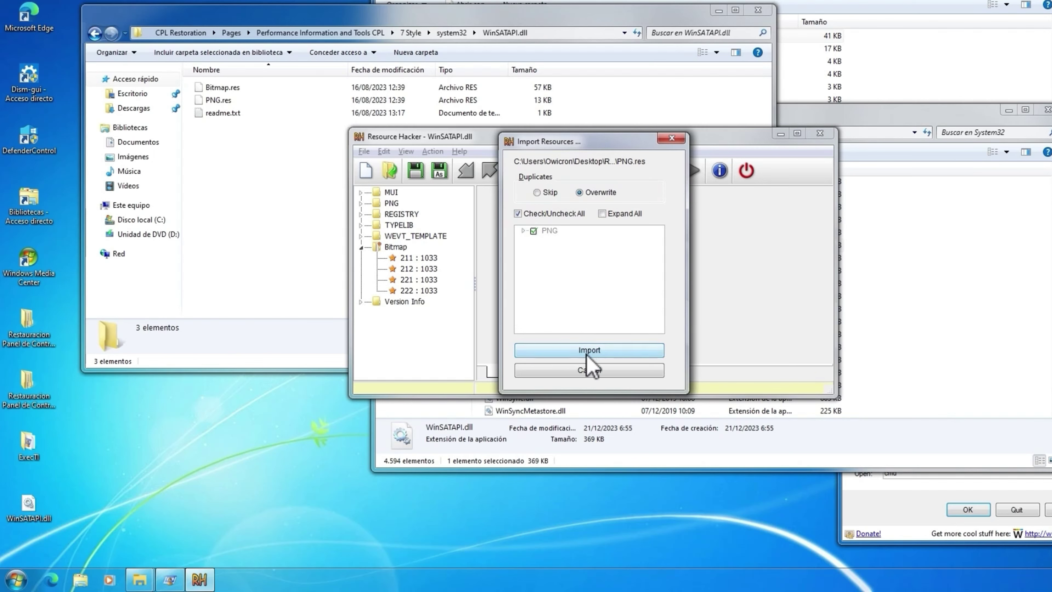
{"action": "left_click", "coordinate": [588, 351]}
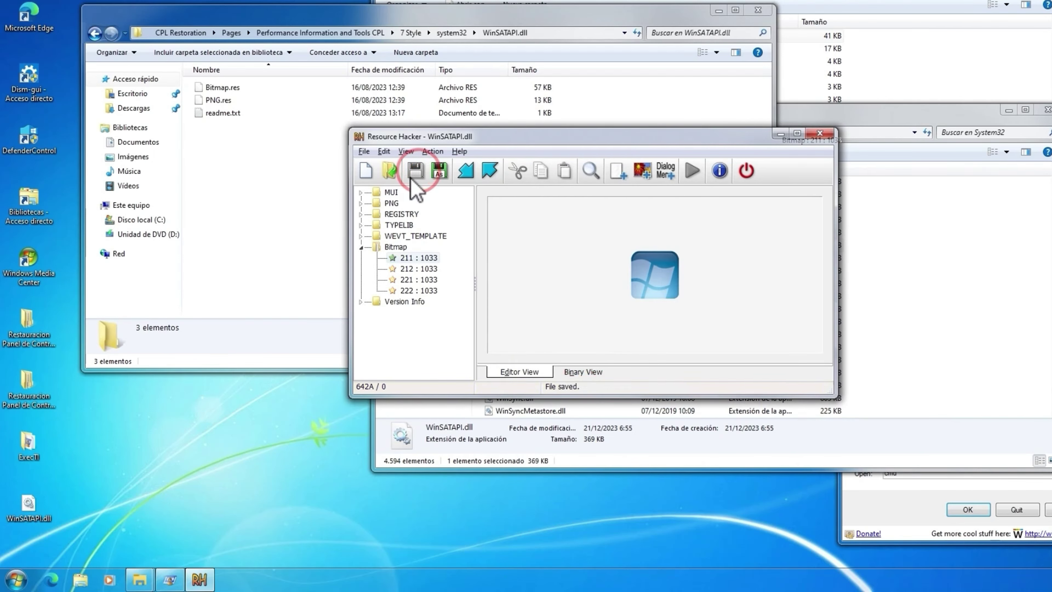
{"action": "left_click", "coordinate": [821, 133]}
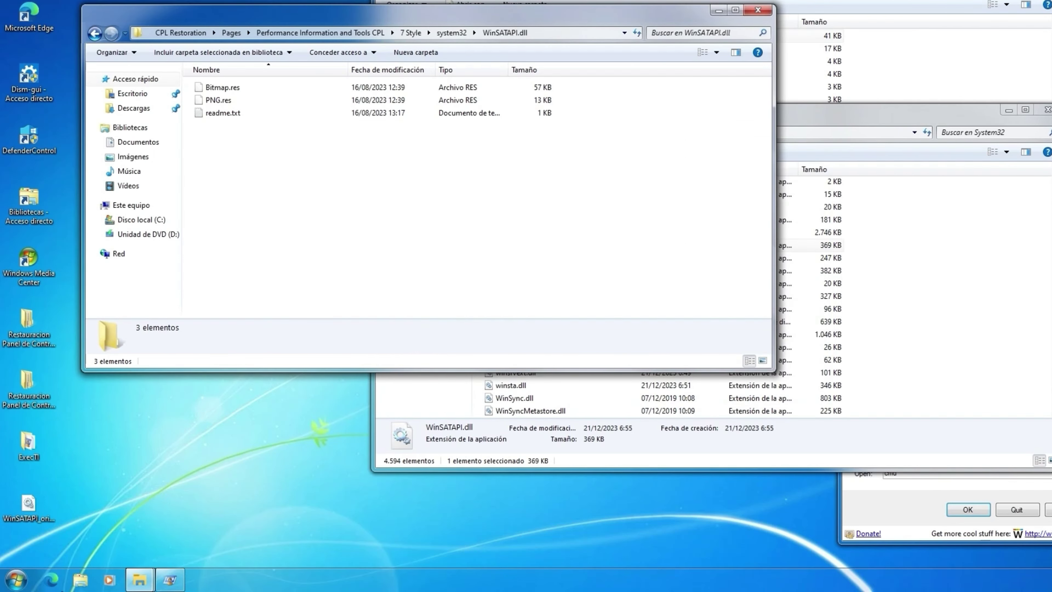
Open the Desktop folder in a new Explorer window
{"action": "left_click", "coordinate": [24, 583]}
{"action": "left_click", "coordinate": [207, 368]}
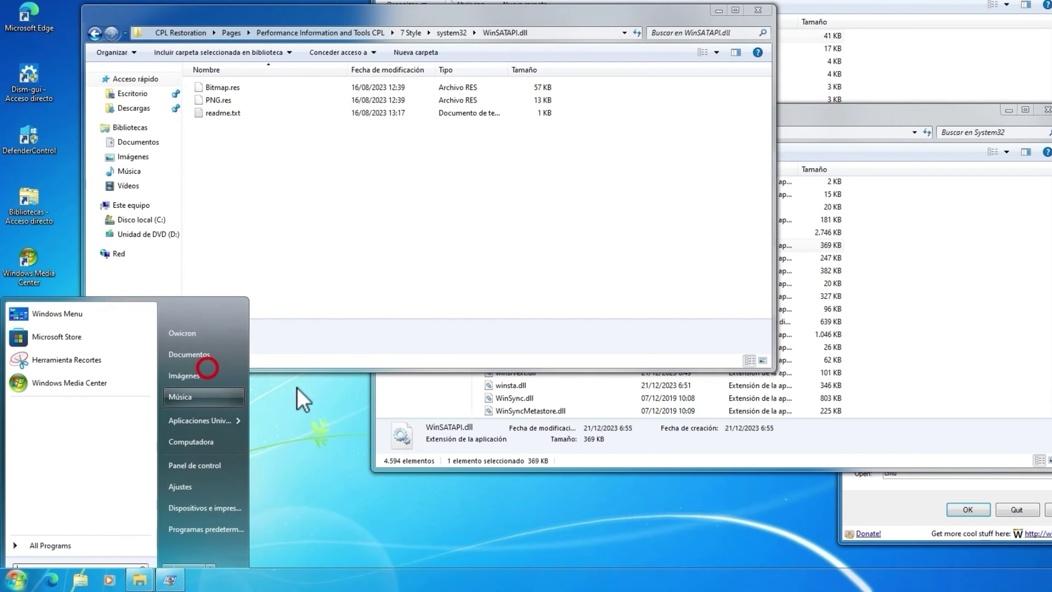
{"action": "left_click", "coordinate": [156, 109]}
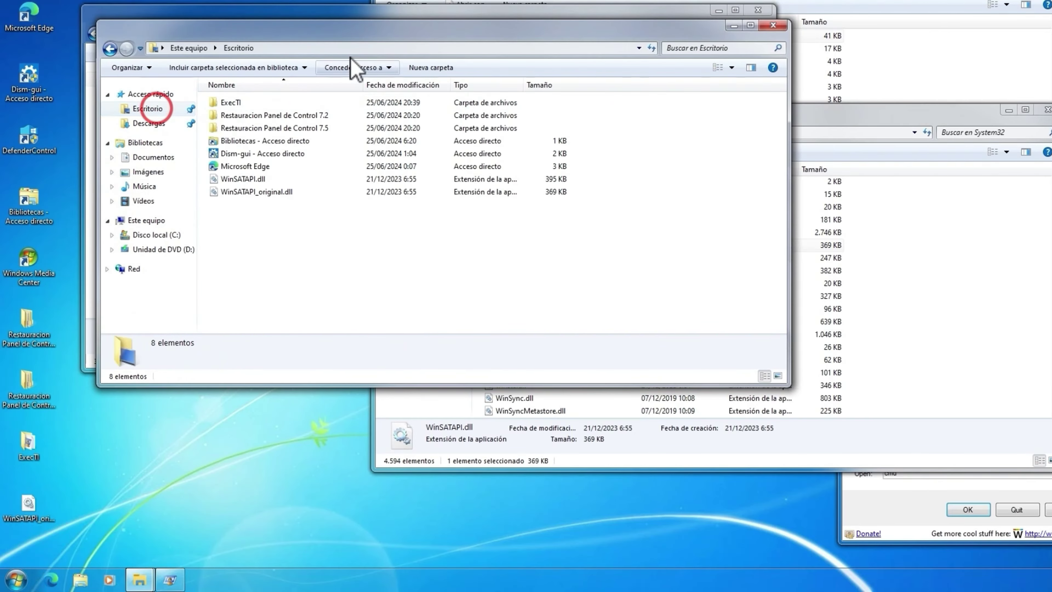
Permanently delete WinSATAPI_original.dll from the Desktop folder
{"action": "left_click_drag", "start_coordinate": [394, 32], "coordinate": [324, 179]}
{"action": "left_click", "coordinate": [188, 339]}
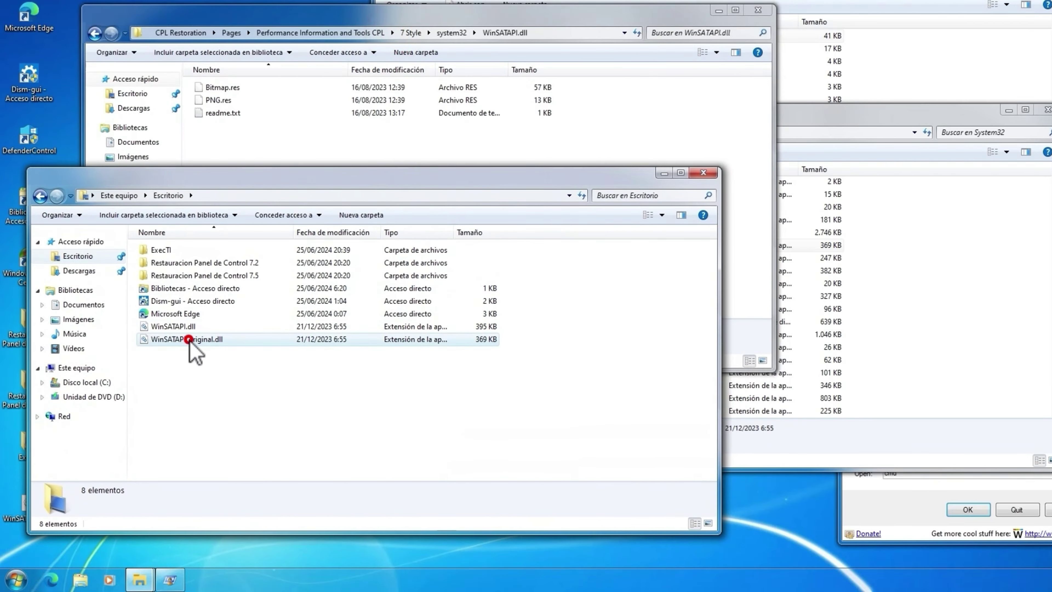
{"action": "key", "text": "shift+Delete"}
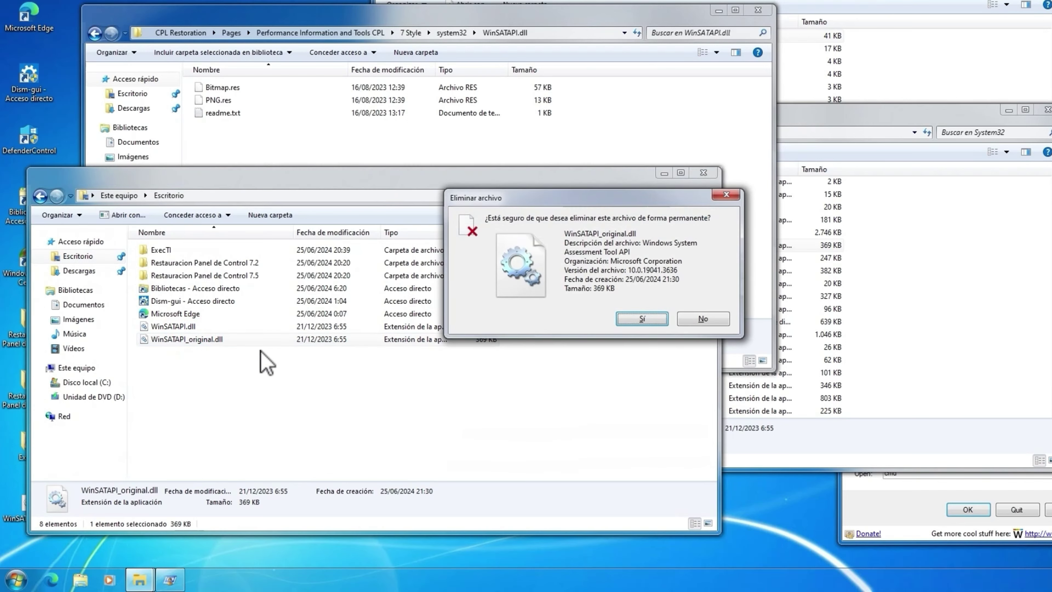
{"action": "left_click", "coordinate": [642, 319]}
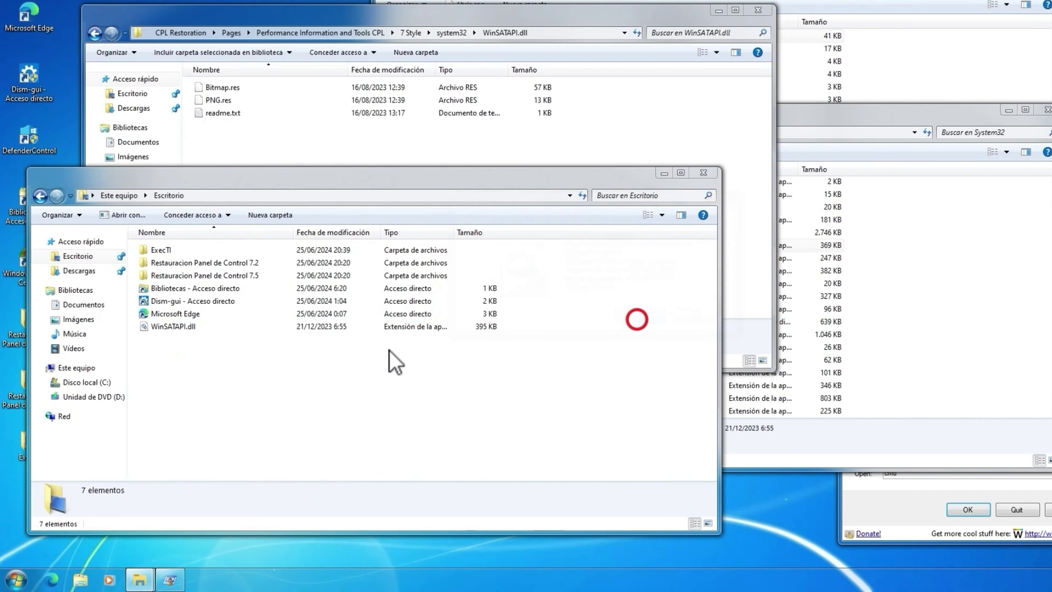
Rename the original WinSATAPI.dll in C:\Windows\System32 as WinSATAPI.dll.old
{"action": "left_click", "coordinate": [183, 327]}
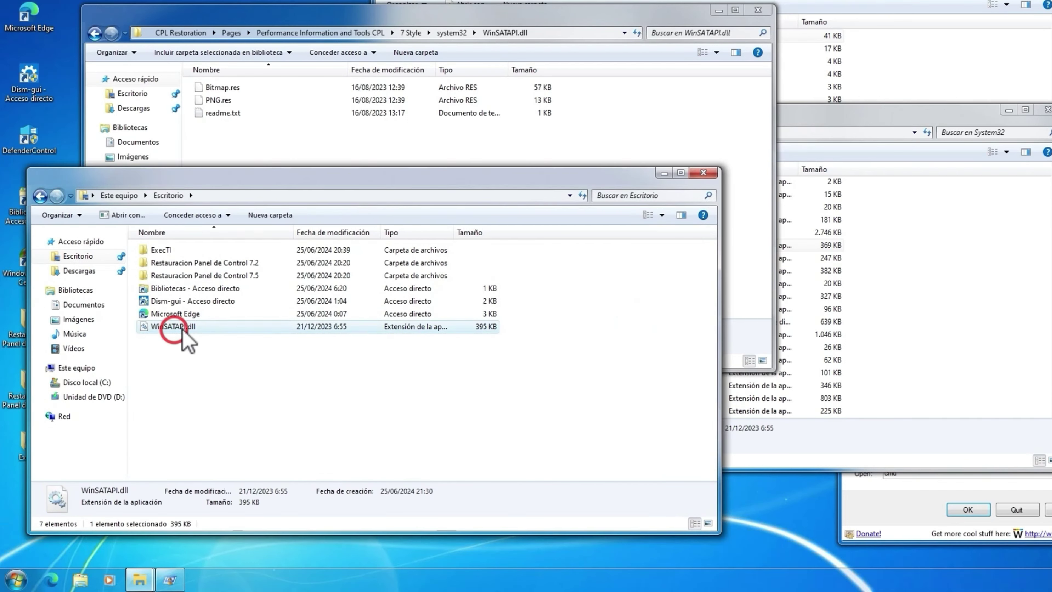
{"action": "left_click", "coordinate": [887, 117]}
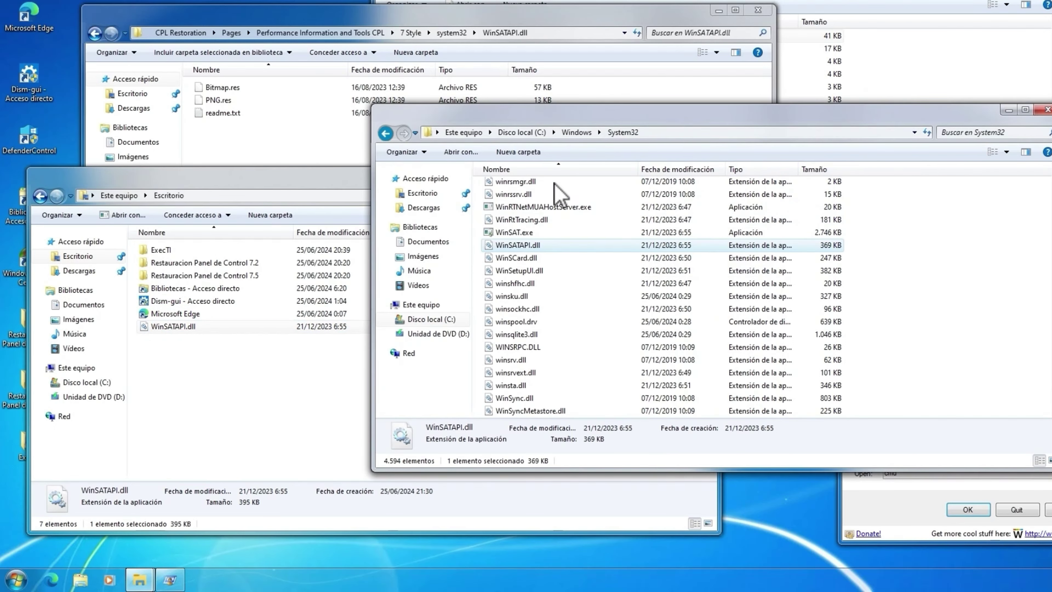
{"action": "right_click", "coordinate": [525, 245]}
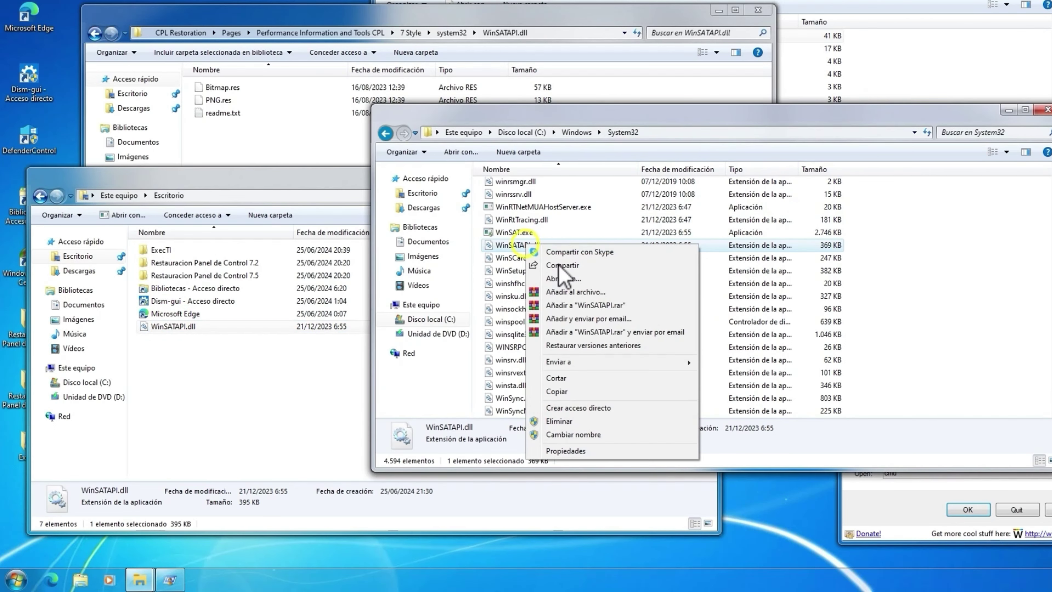
{"action": "left_click", "coordinate": [589, 436]}
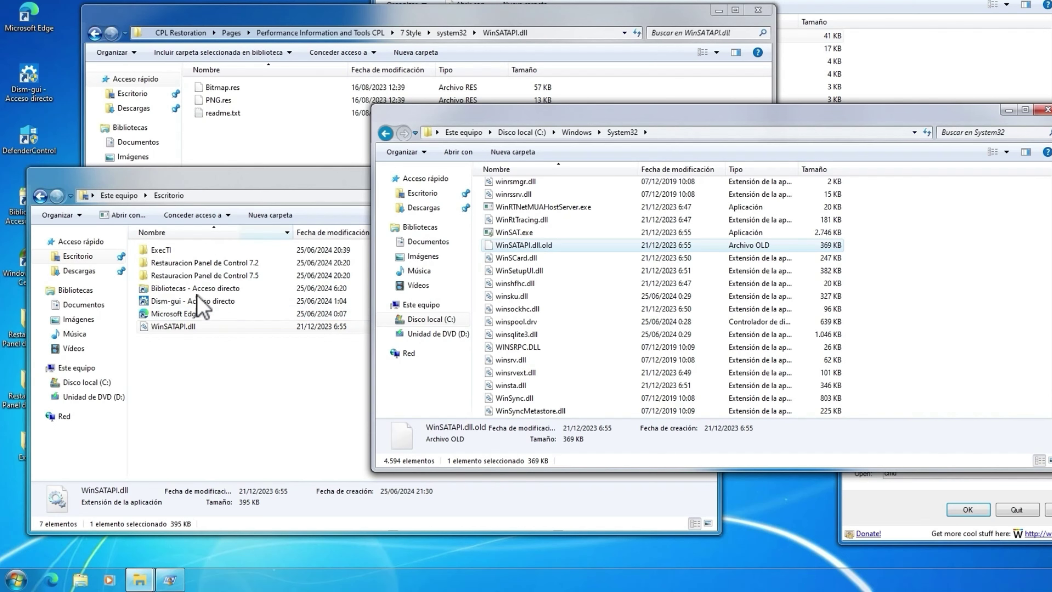
Move the patched WinSATAPI.dll from the Desktop folder into System32, then close the Desktop and WinSATAPI.dll resource folder windows
{"action": "left_click_drag", "start_coordinate": [160, 328], "coordinate": [543, 241]}
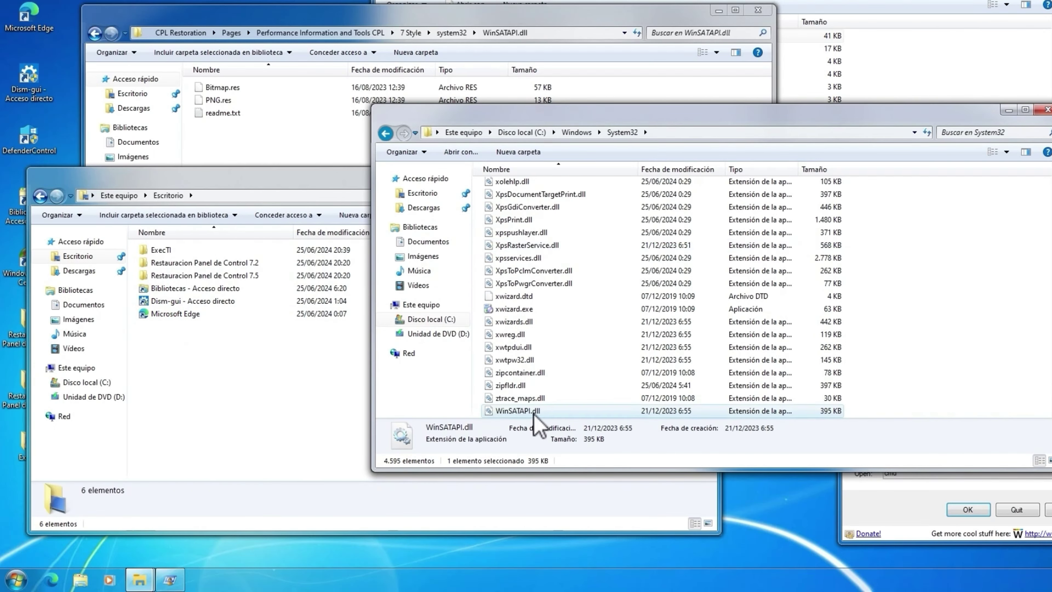
{"action": "left_click", "coordinate": [301, 181]}
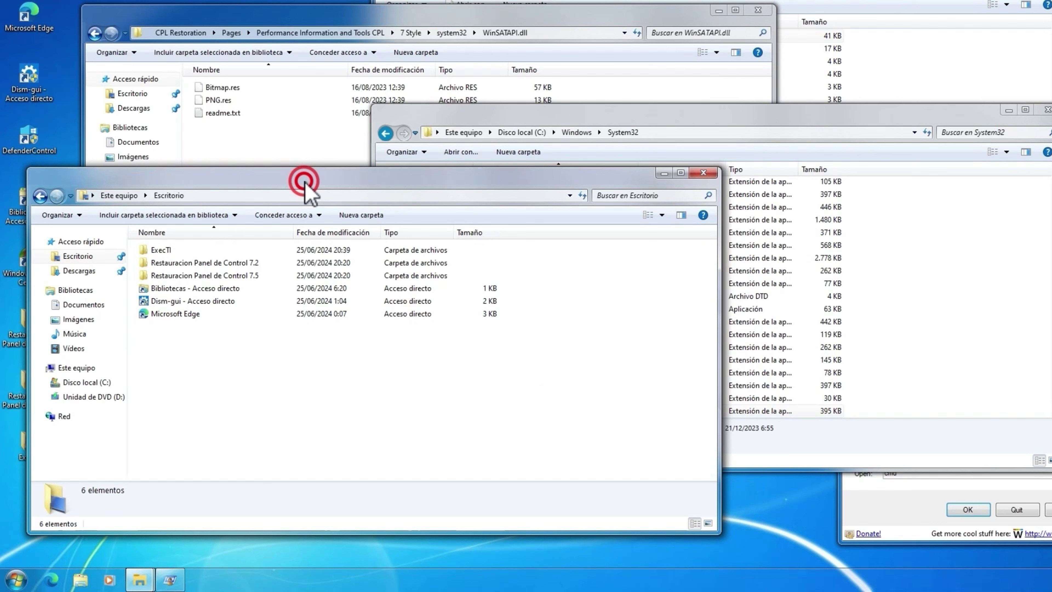
{"action": "left_click", "coordinate": [704, 173]}
{"action": "left_click", "coordinate": [419, 16]}
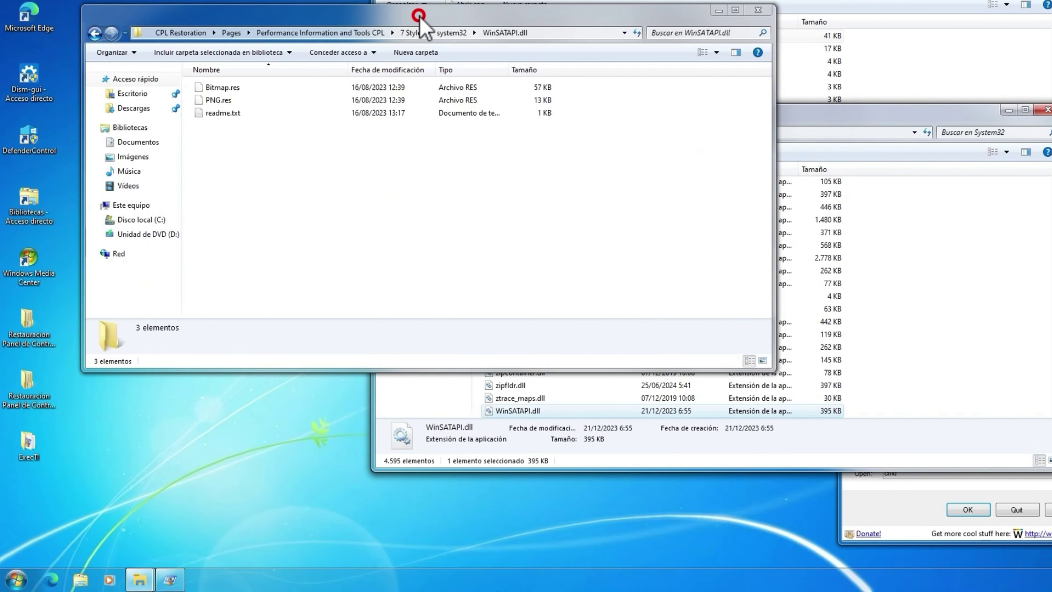
{"action": "left_click", "coordinate": [755, 10]}
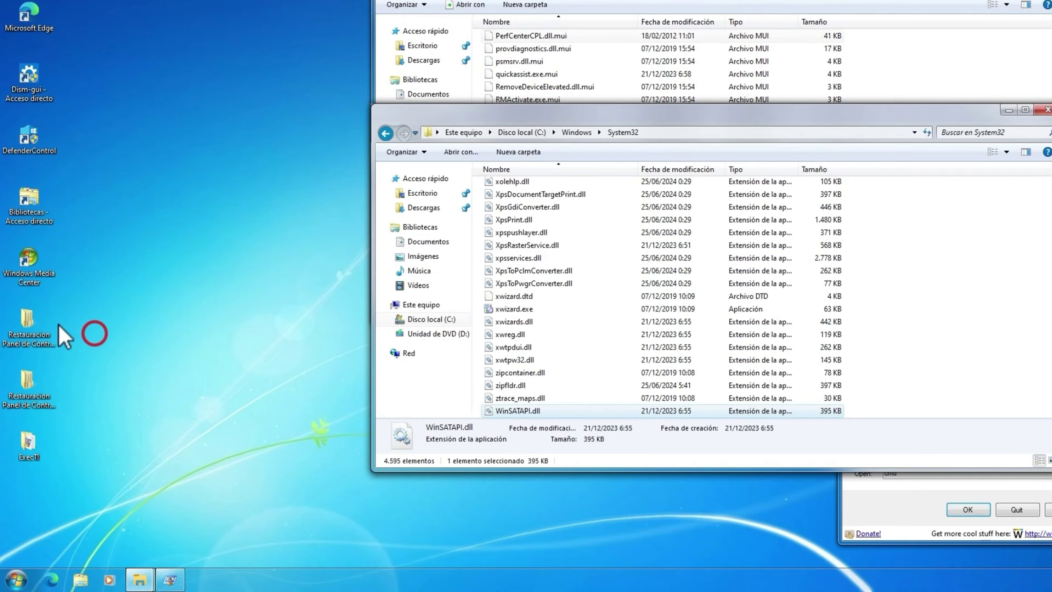
Open the Patch CPL Redirection folder inside CPL Restoration of the Restauracion Panel de Control 7.5 desktop folder
{"action": "left_click", "coordinate": [26, 330]}
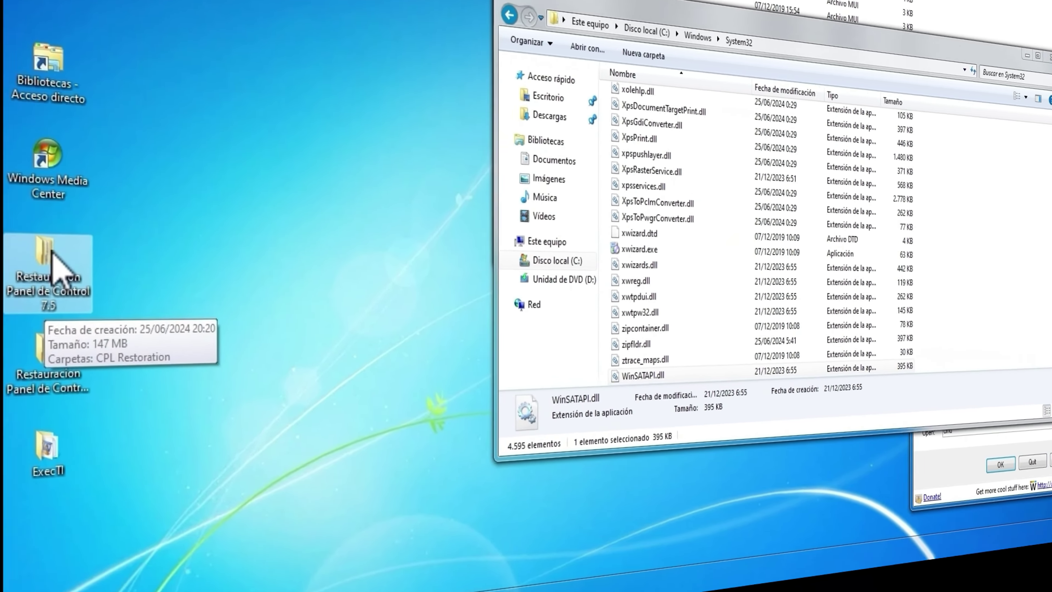
{"action": "double_click", "coordinate": [18, 332]}
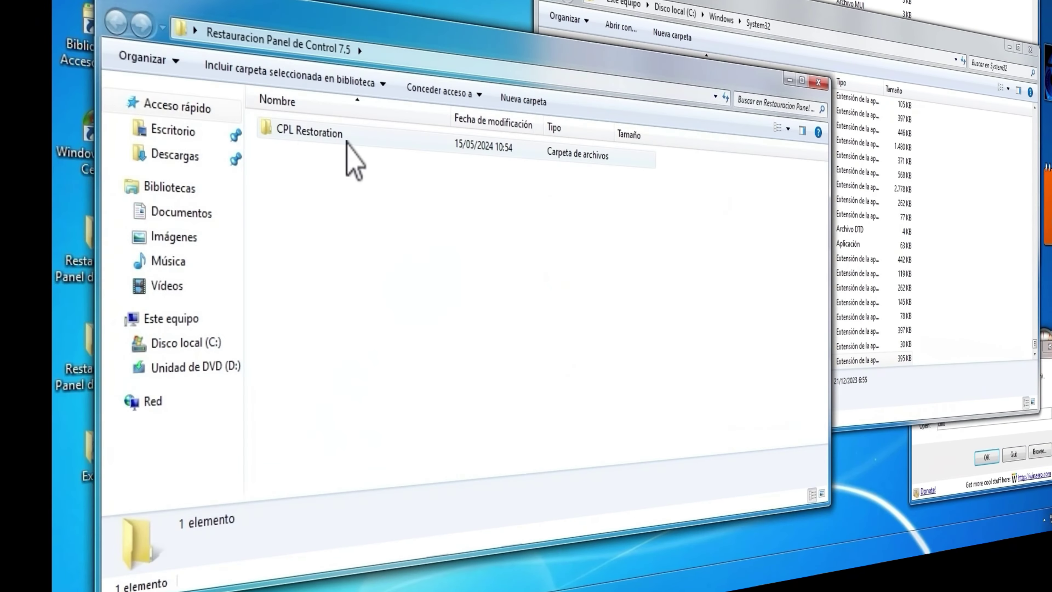
{"action": "double_click", "coordinate": [347, 140]}
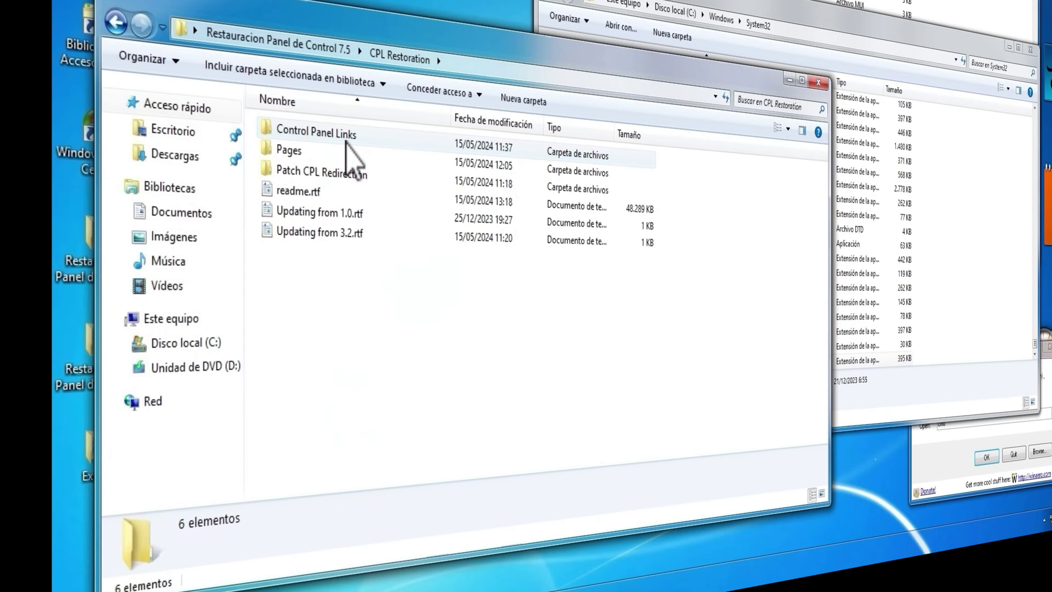
{"action": "double_click", "coordinate": [331, 173]}
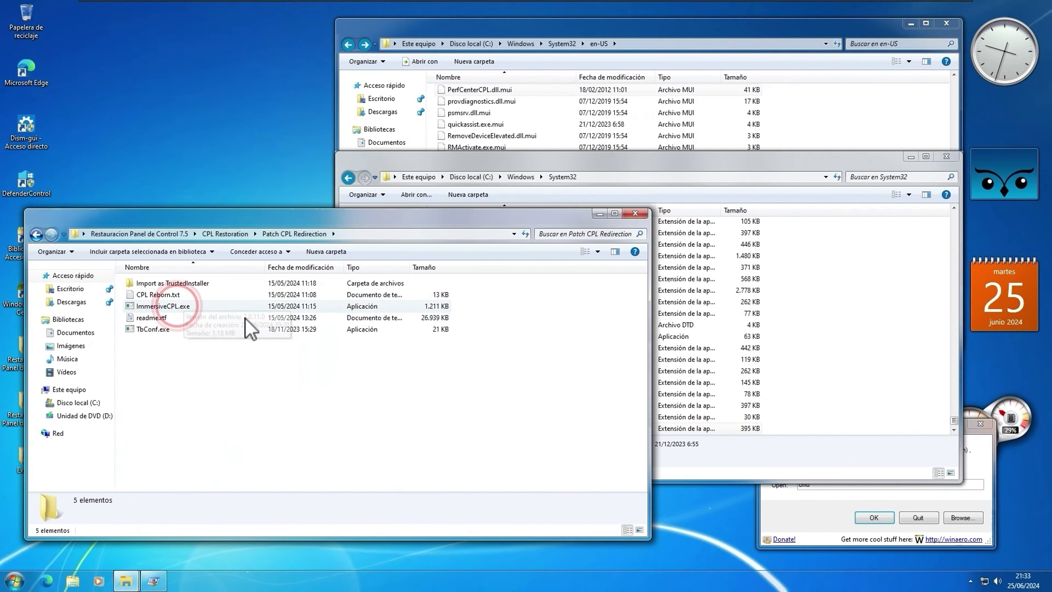
Show C:\Windows in the System32 window and move TbConf.exe there from Patch CPL Redirection, granting administrator permission
{"action": "left_click", "coordinate": [791, 117]}
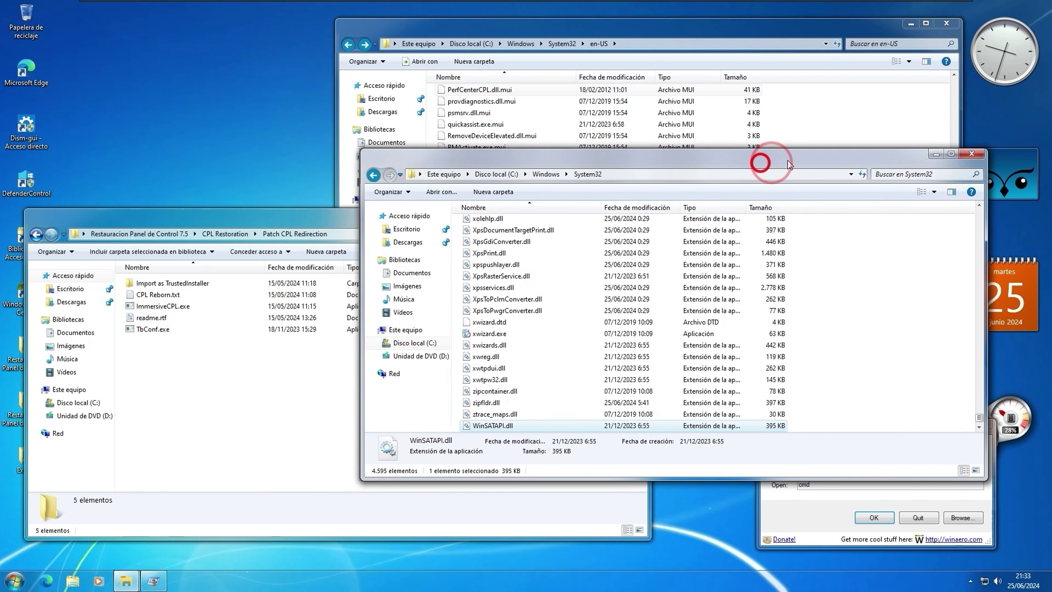
{"action": "left_click_drag", "start_coordinate": [790, 165], "coordinate": [799, 168]}
{"action": "left_click", "coordinate": [558, 176]}
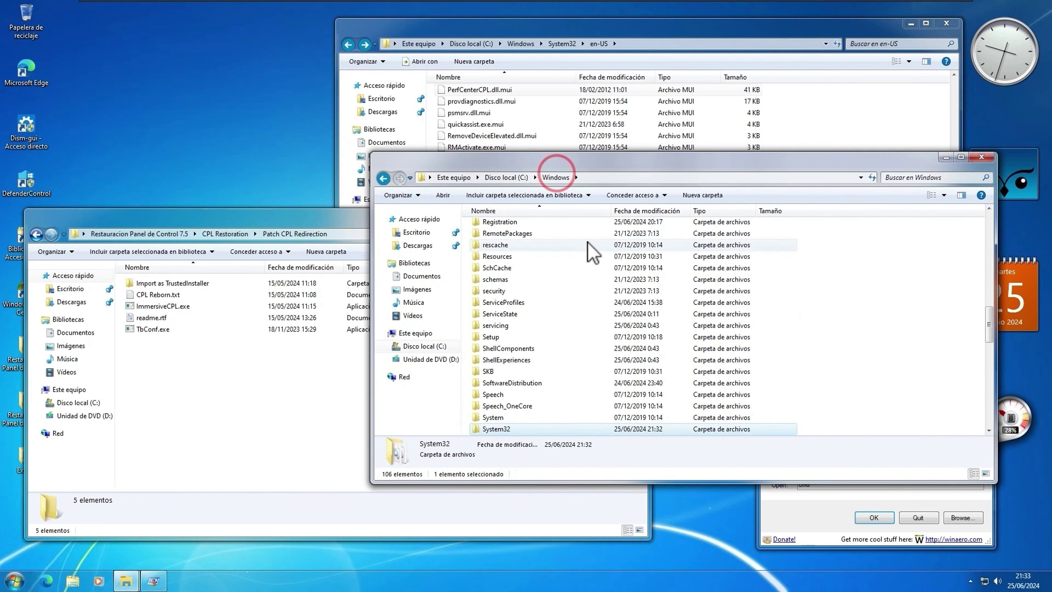
{"action": "left_click_drag", "start_coordinate": [993, 318], "coordinate": [990, 391]}
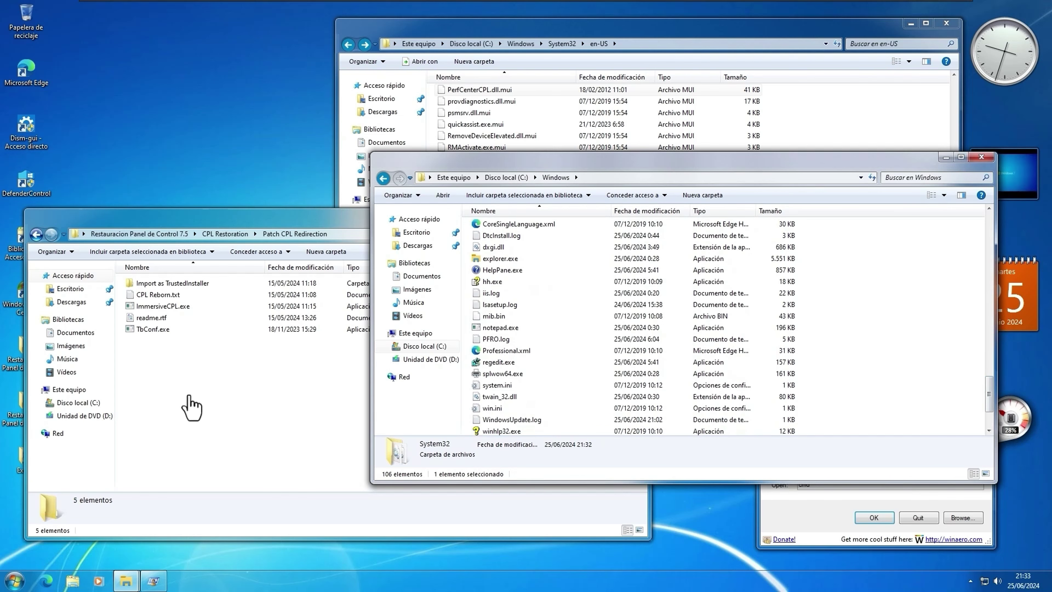
{"action": "left_click_drag", "start_coordinate": [141, 329], "coordinate": [916, 394]}
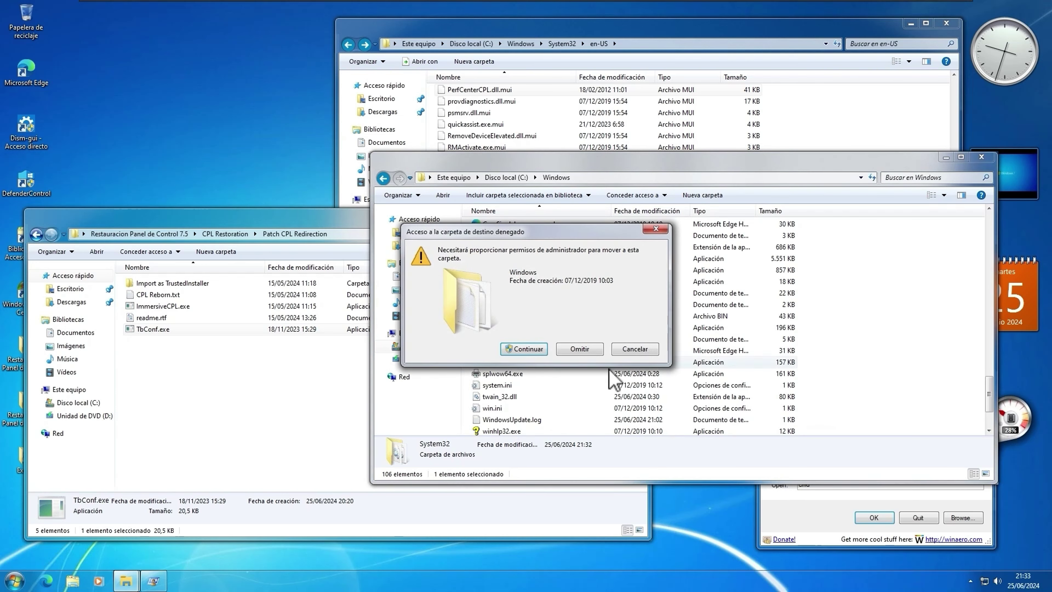
{"action": "left_click", "coordinate": [524, 349]}
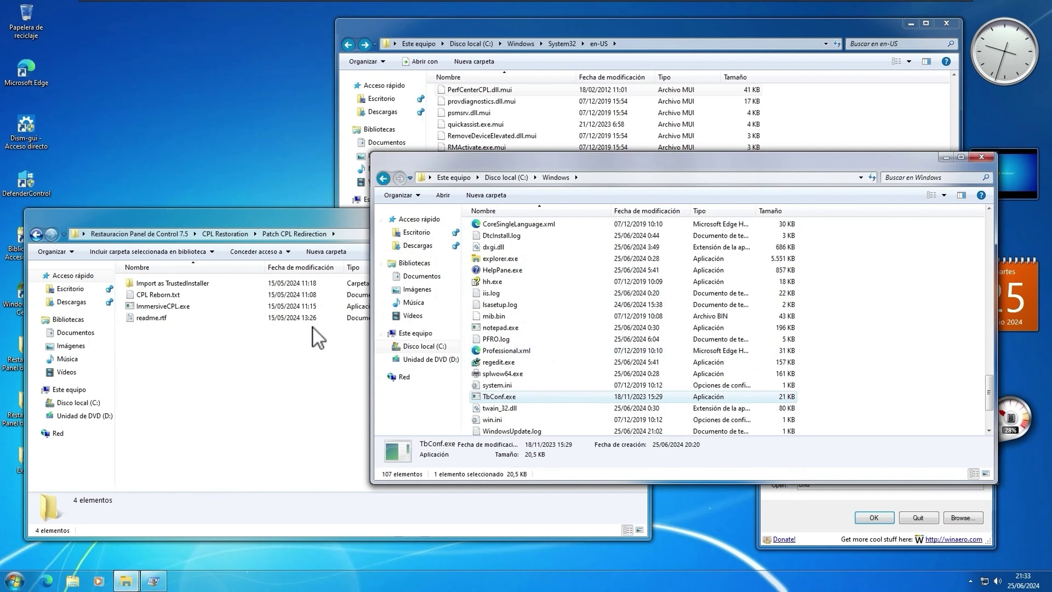
Move ImmersiveCPL.exe from Patch CPL Redirection into C:\Windows, granting administrator permission
{"action": "left_click", "coordinate": [164, 305]}
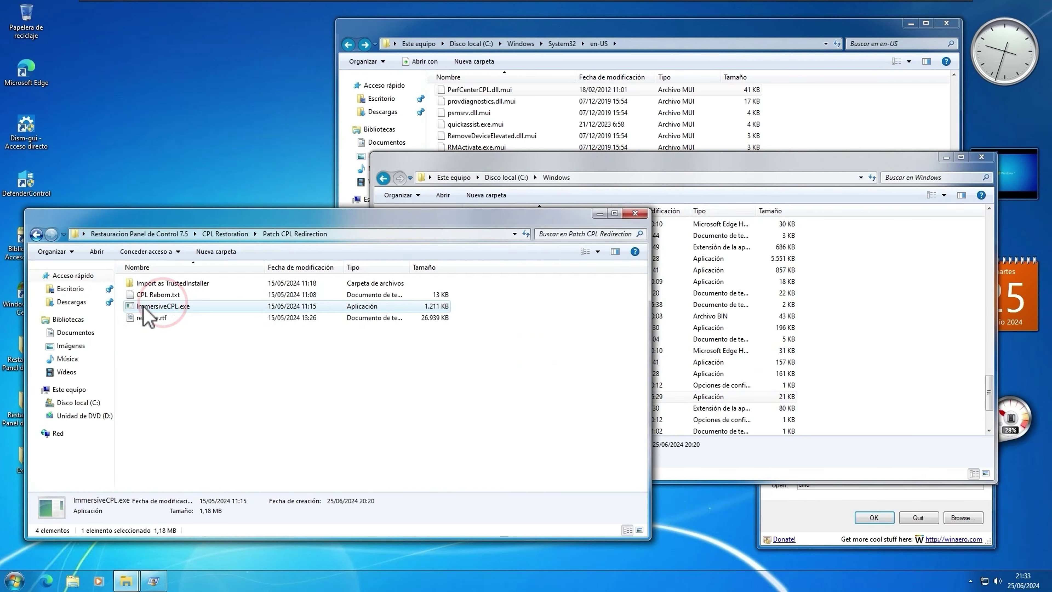
{"action": "left_click_drag", "start_coordinate": [144, 309], "coordinate": [895, 390]}
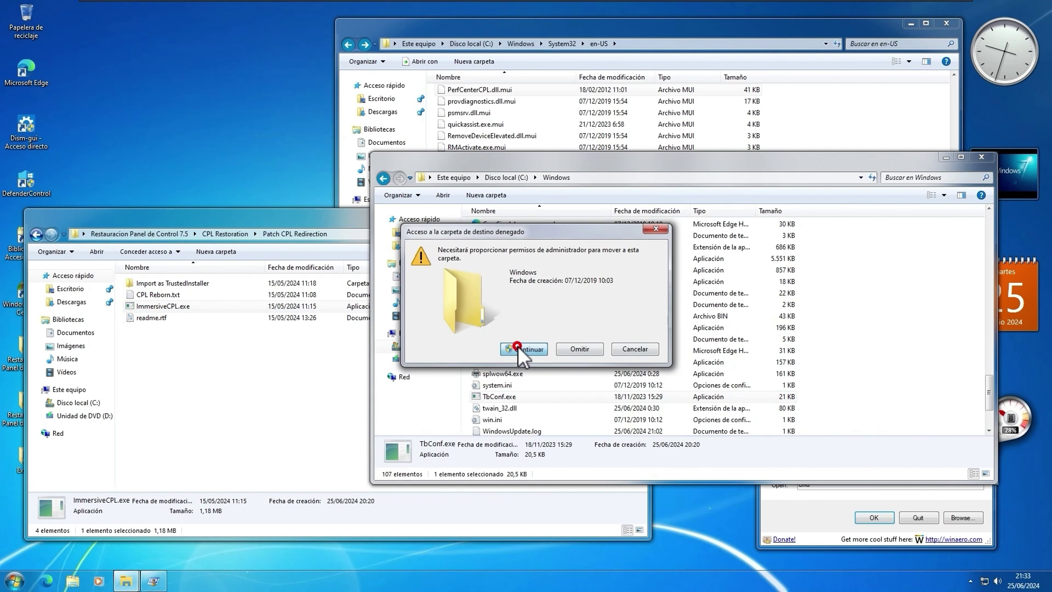
{"action": "left_click", "coordinate": [518, 349]}
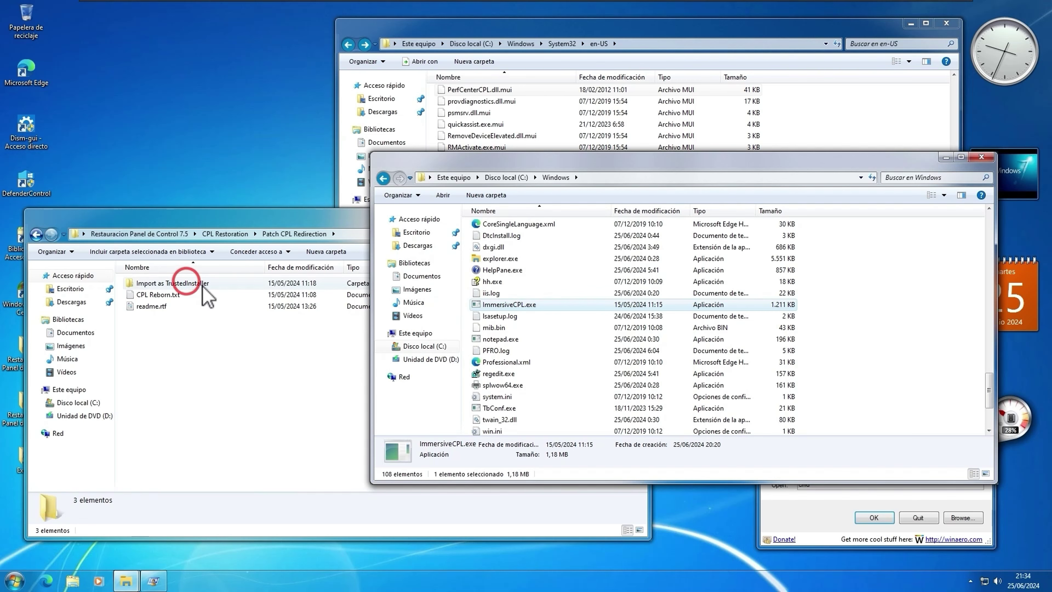
Open the Import as TrustedInstaller folder and copy its full path
{"action": "double_click", "coordinate": [186, 283]}
{"action": "key", "text": "ctrl+c"}
{"action": "left_click", "coordinate": [452, 233]}
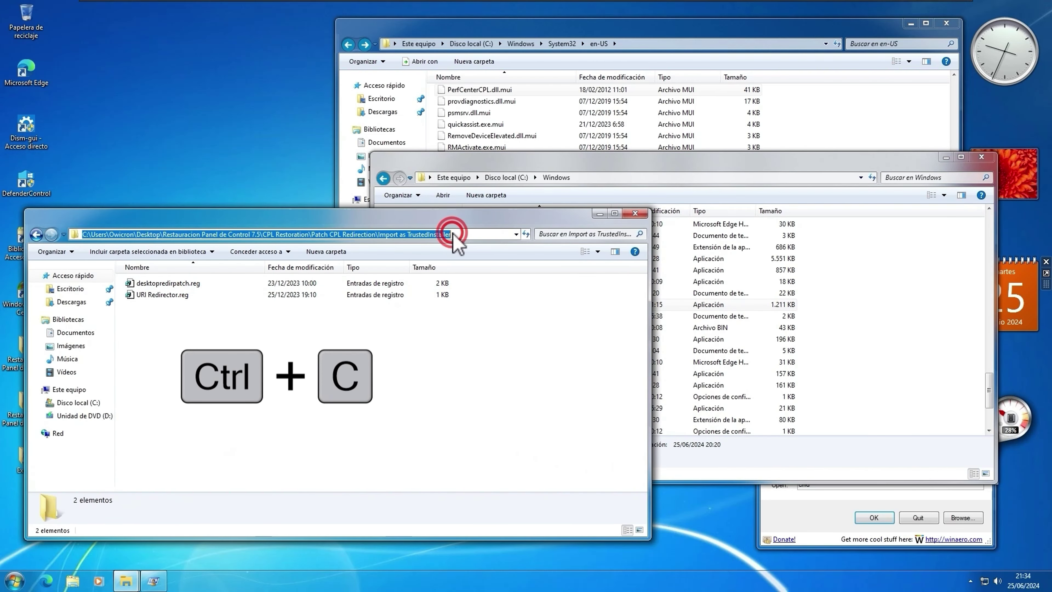
{"action": "right_click", "coordinate": [451, 233]}
{"action": "left_click", "coordinate": [481, 267]}
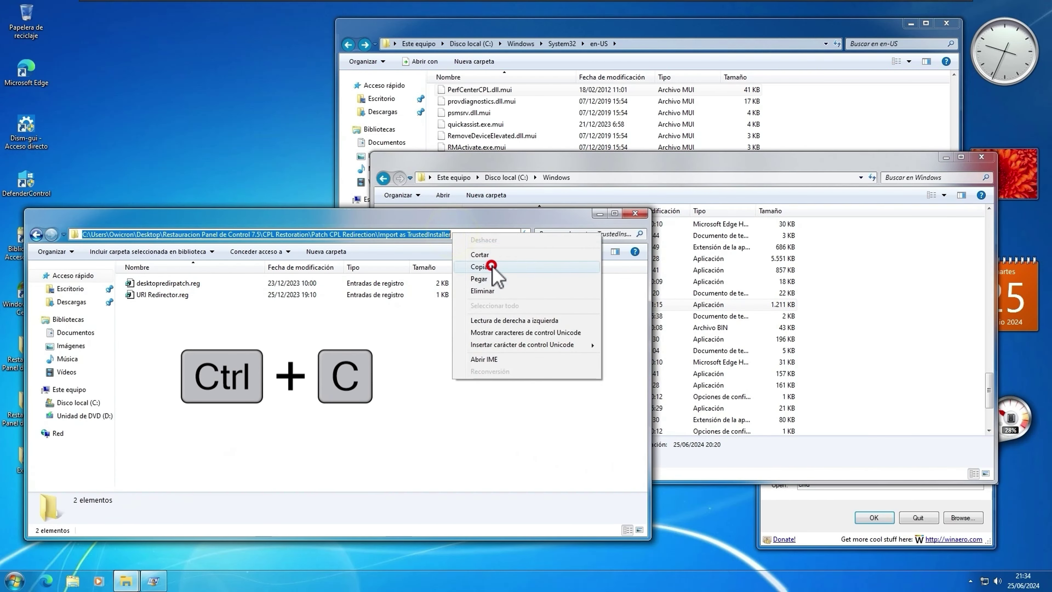
Launch cmd with TrustedInstaller privileges through ExecTI and change its directory to the copied Import as TrustedInstaller path
{"action": "left_click", "coordinate": [774, 507]}
{"action": "left_click", "coordinate": [861, 516]}
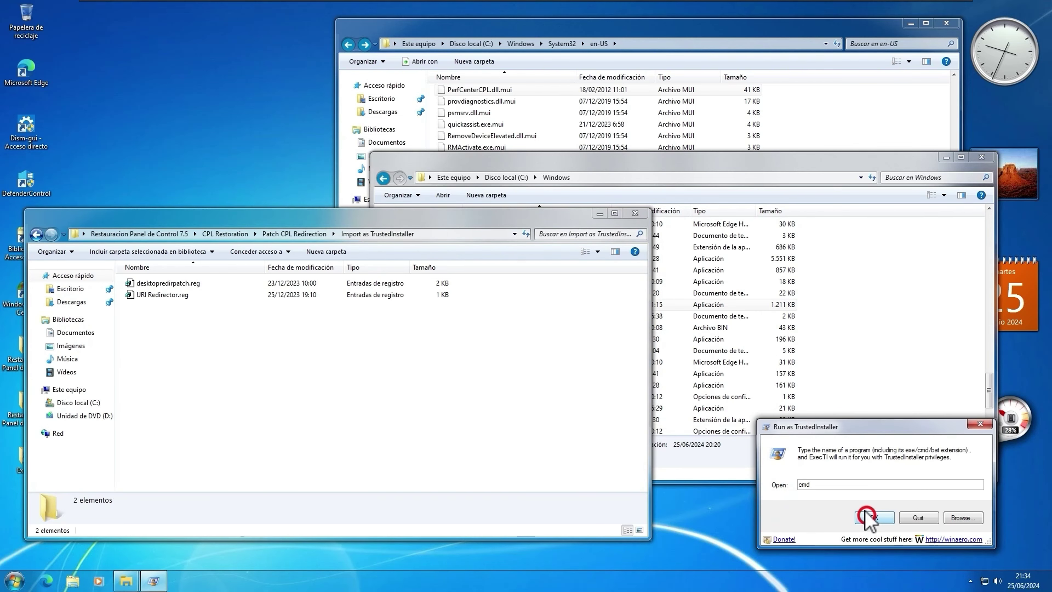
{"action": "left_click_drag", "start_coordinate": [370, 75], "coordinate": [672, 208]}
{"action": "type", "text": "cd"}
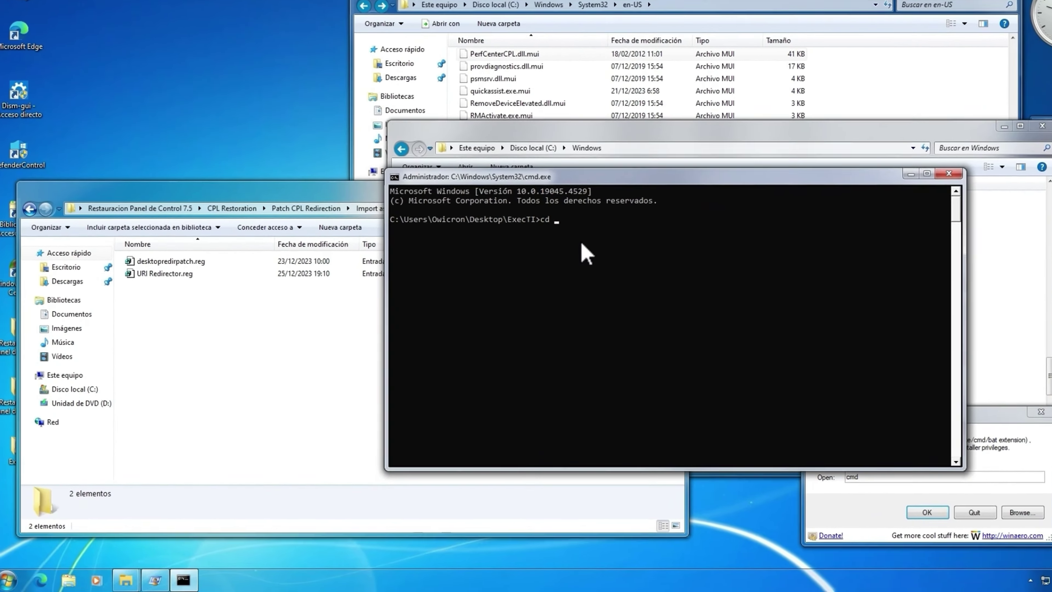
{"action": "right_click", "coordinate": [582, 244]}
{"action": "key", "text": "Return"}
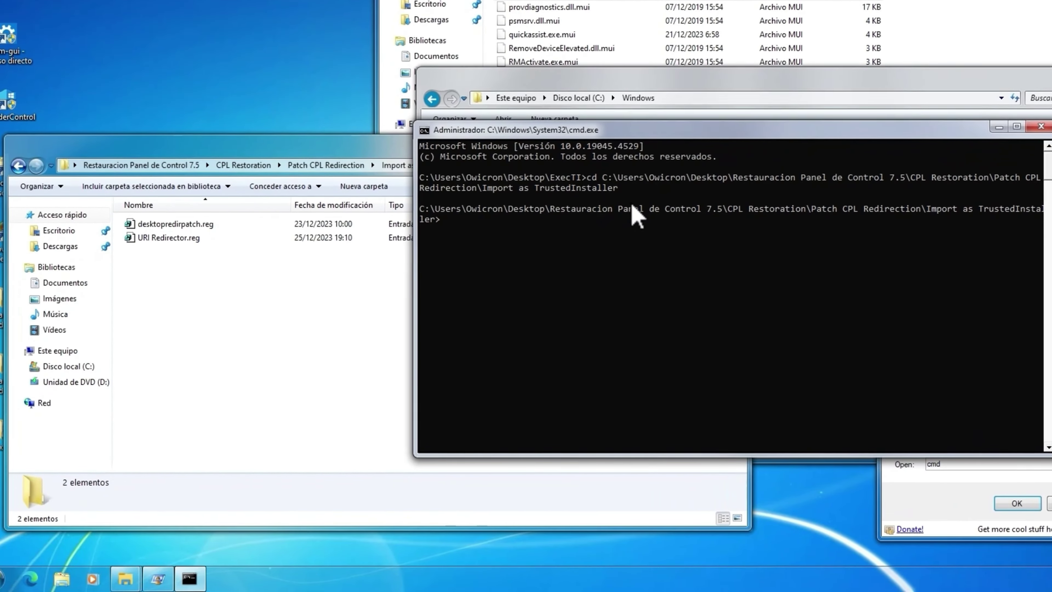
Import desktopredirpatch.reg into the registry with reg import, using the file name copied from the folder
{"action": "type", "text": "reg import"}
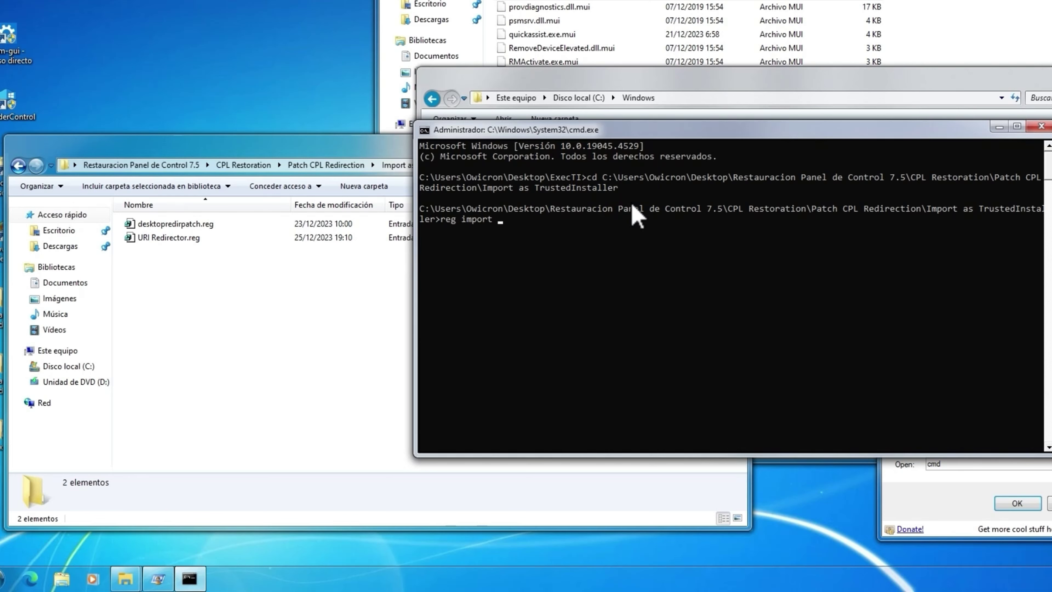
{"action": "type", "text": " \""}
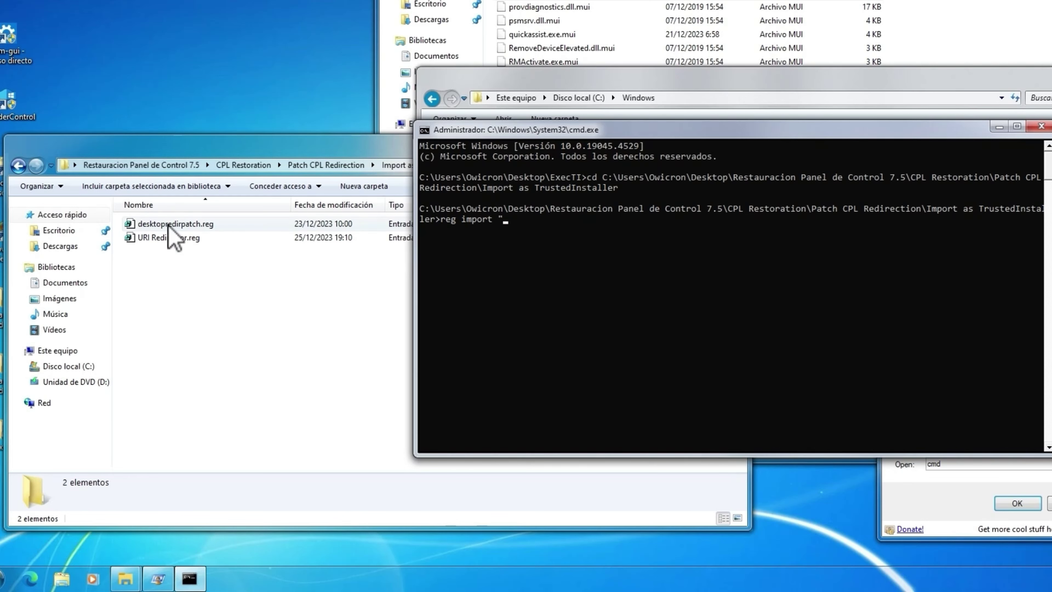
{"action": "left_click", "coordinate": [172, 225]}
{"action": "right_click", "coordinate": [171, 225]}
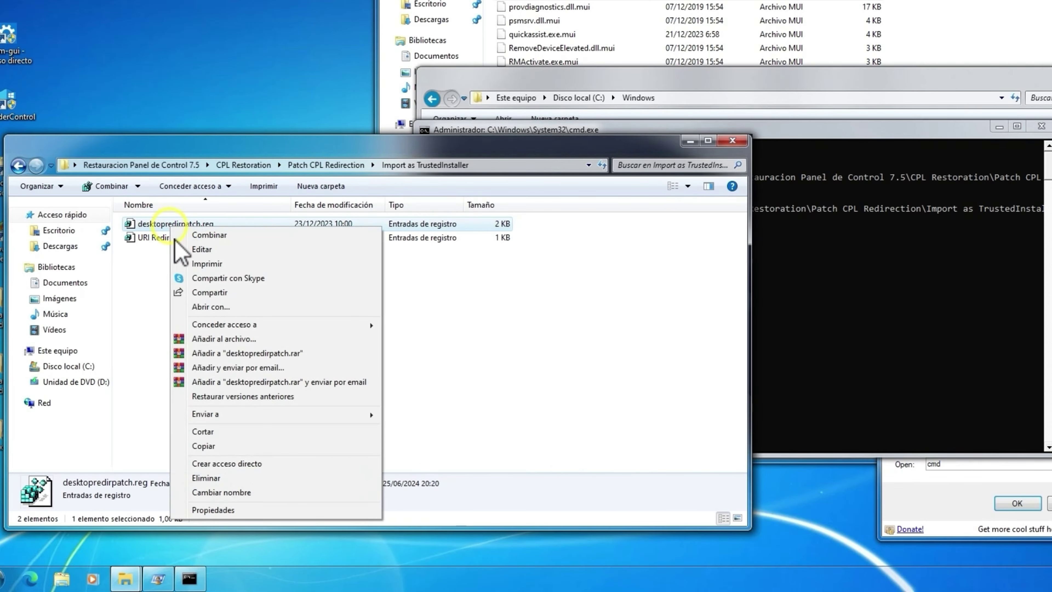
{"action": "left_click", "coordinate": [262, 490]}
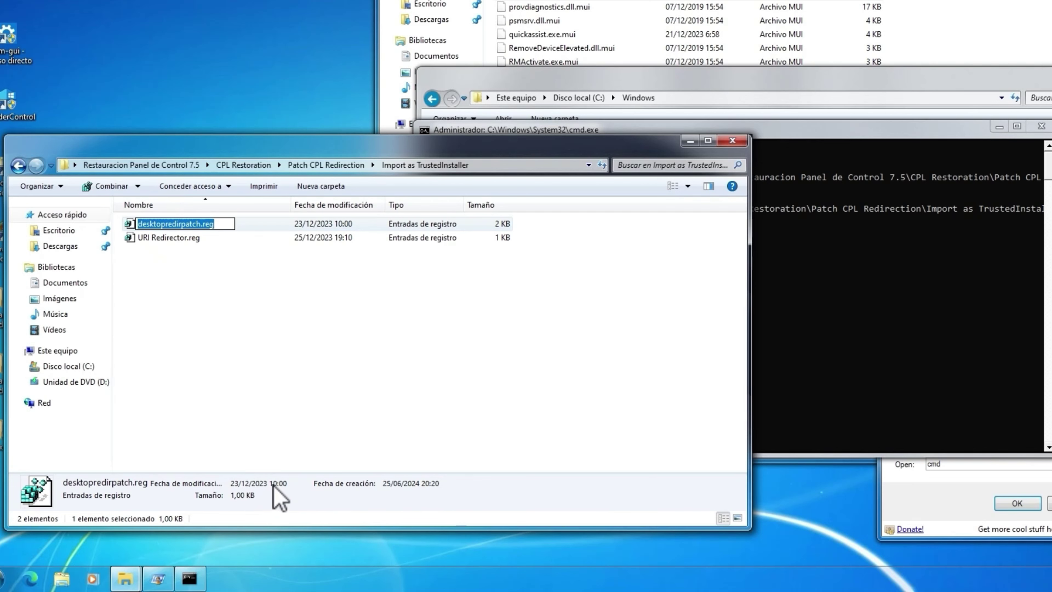
{"action": "left_click", "coordinate": [799, 136]}
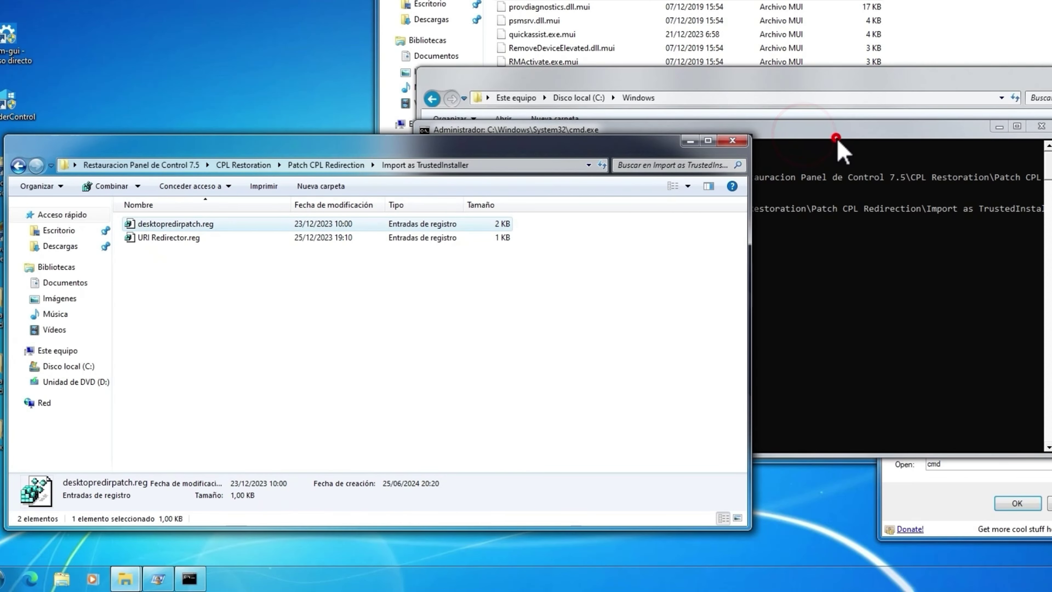
{"action": "left_click", "coordinate": [835, 137]}
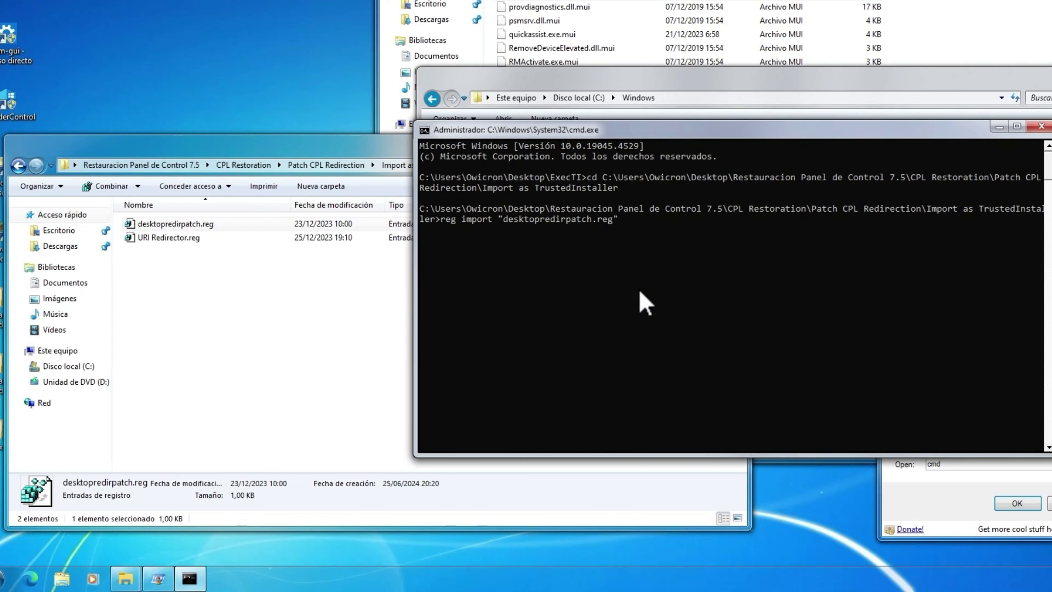
{"action": "key", "text": "Return"}
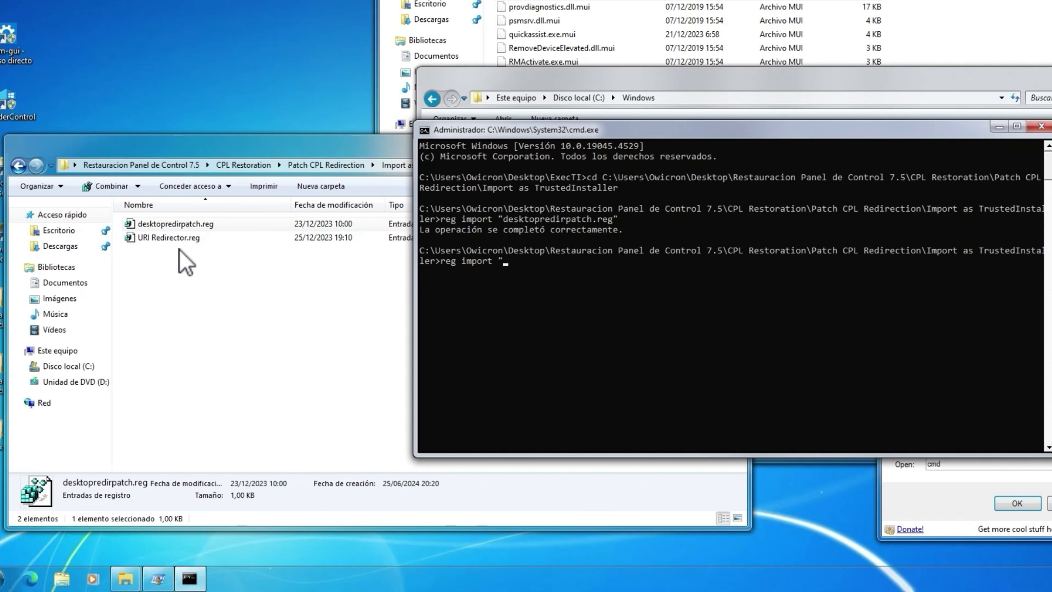
Import URI Redirector.reg with a second reg import command, using the file name copied from the folder
{"action": "left_click", "coordinate": [170, 239]}
{"action": "right_click", "coordinate": [172, 244]}
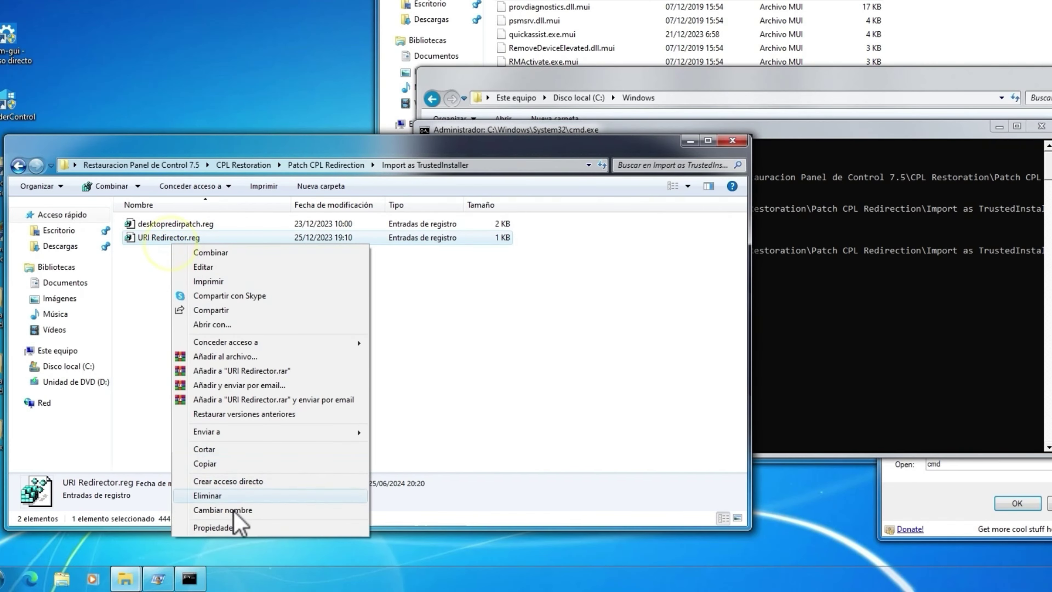